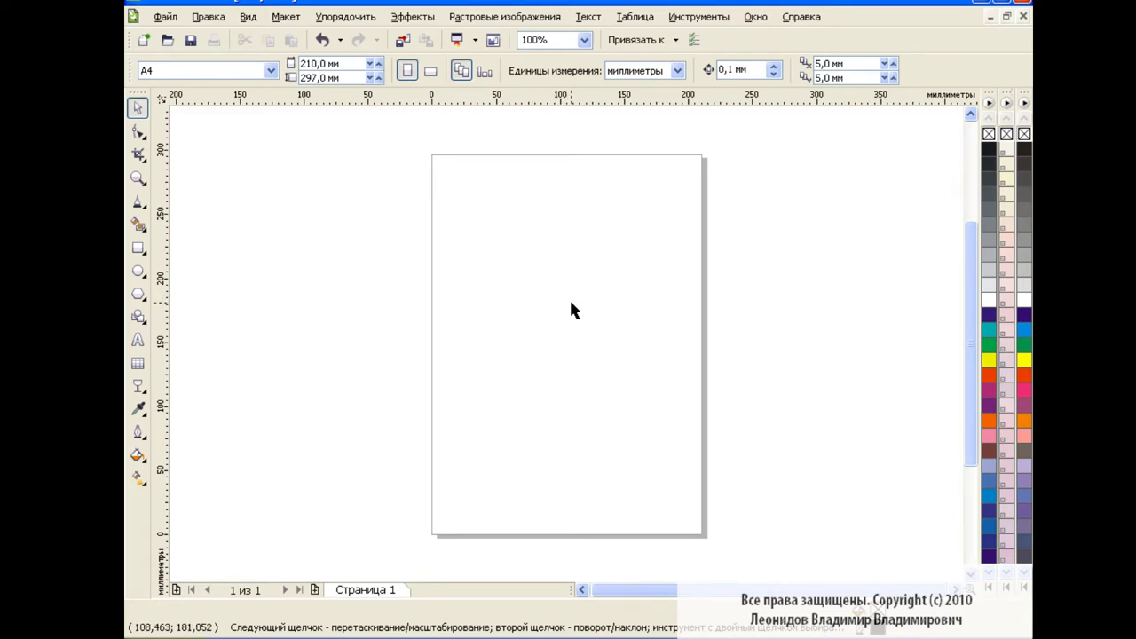
# Step: Draw a wide rectangle and convert it and its four sides to editable curves
pyautogui.click(138, 249)
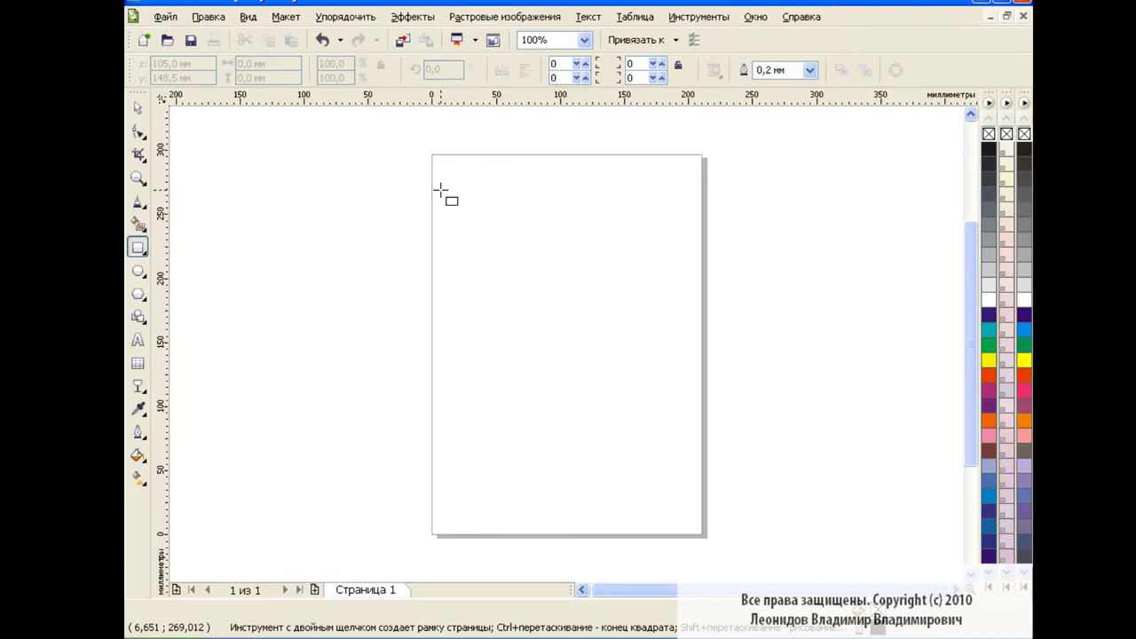
pyautogui.moveTo(441, 190); pyautogui.dragTo(696, 296)
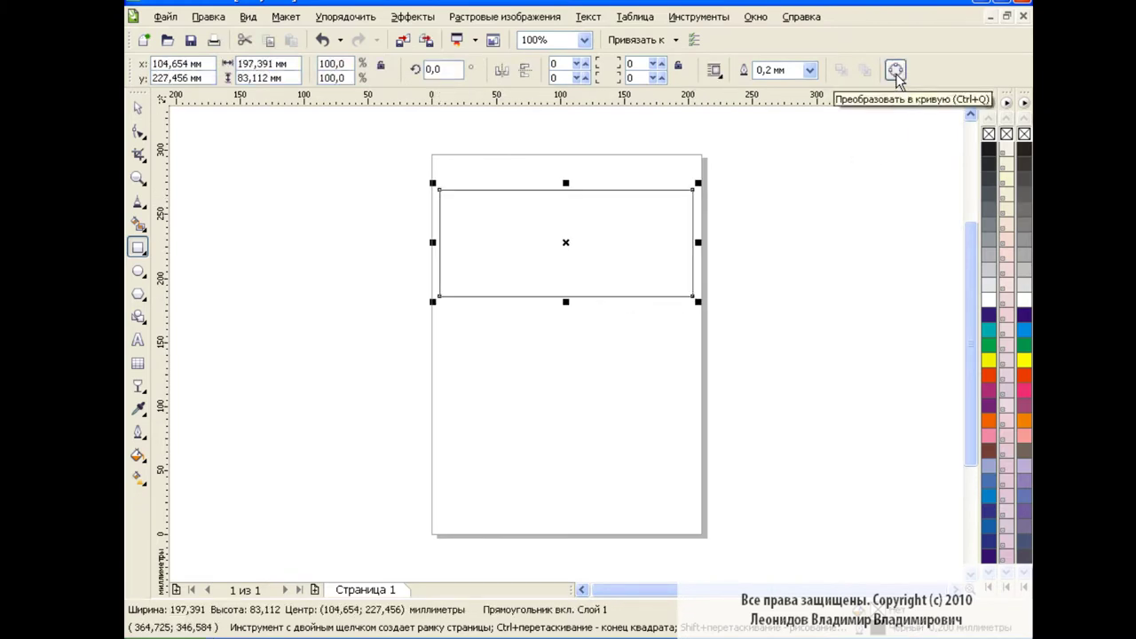
pyautogui.click(896, 75)
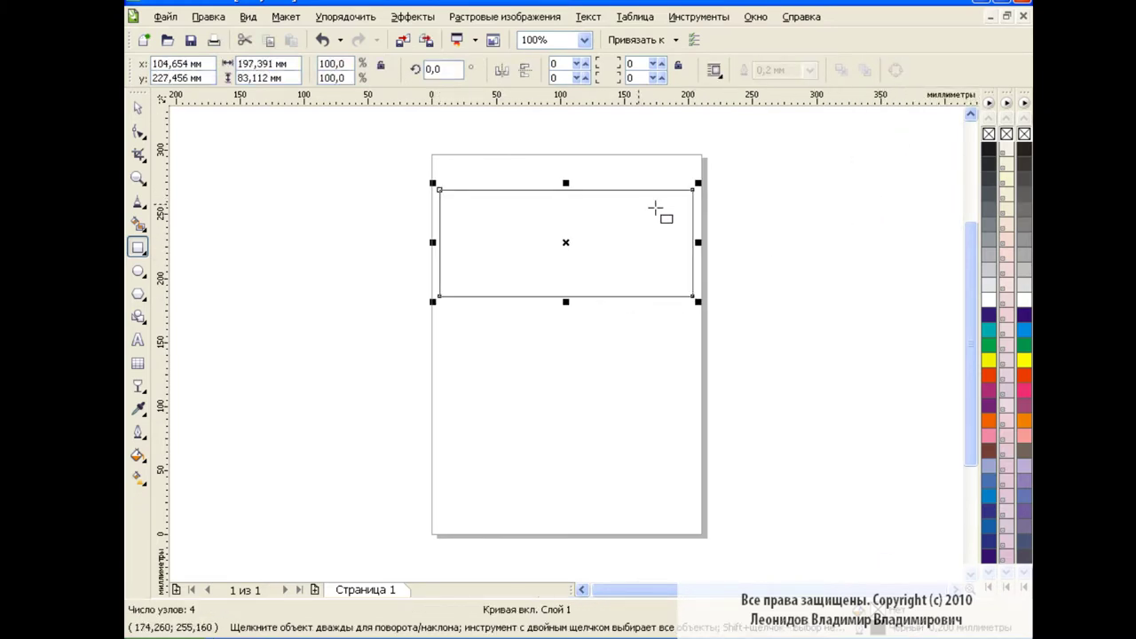
pyautogui.click(137, 131)
pyautogui.moveTo(410, 161); pyautogui.dragTo(721, 328)
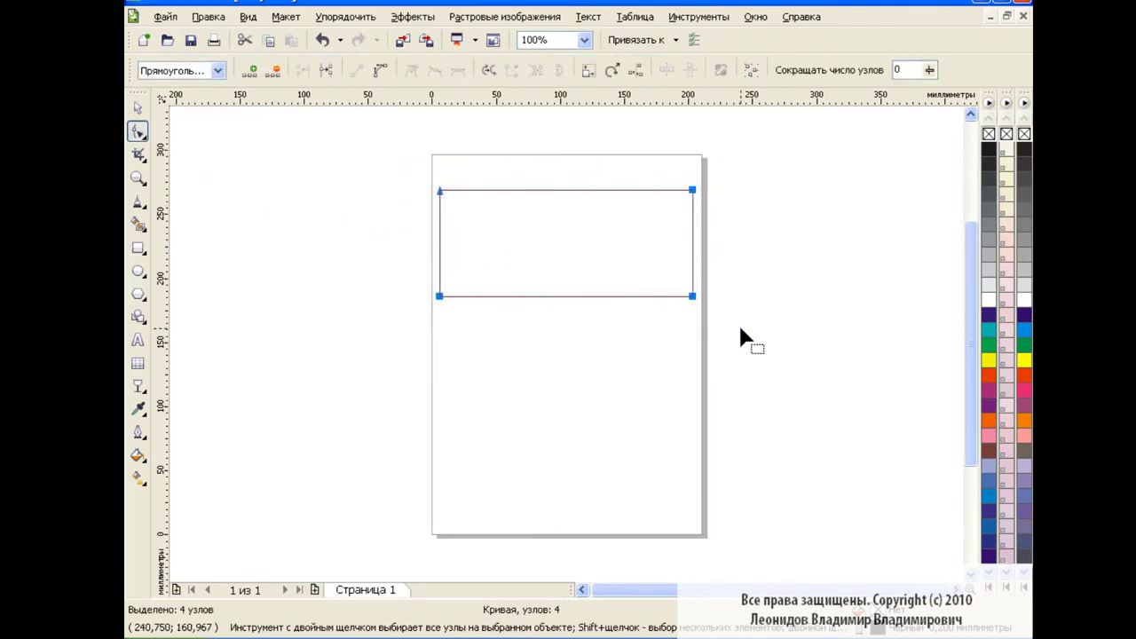
pyautogui.click(379, 71)
# Step: Move the corner nodes so the shape tapers right, and bend the top edge into a wave
pyautogui.click(692, 190)
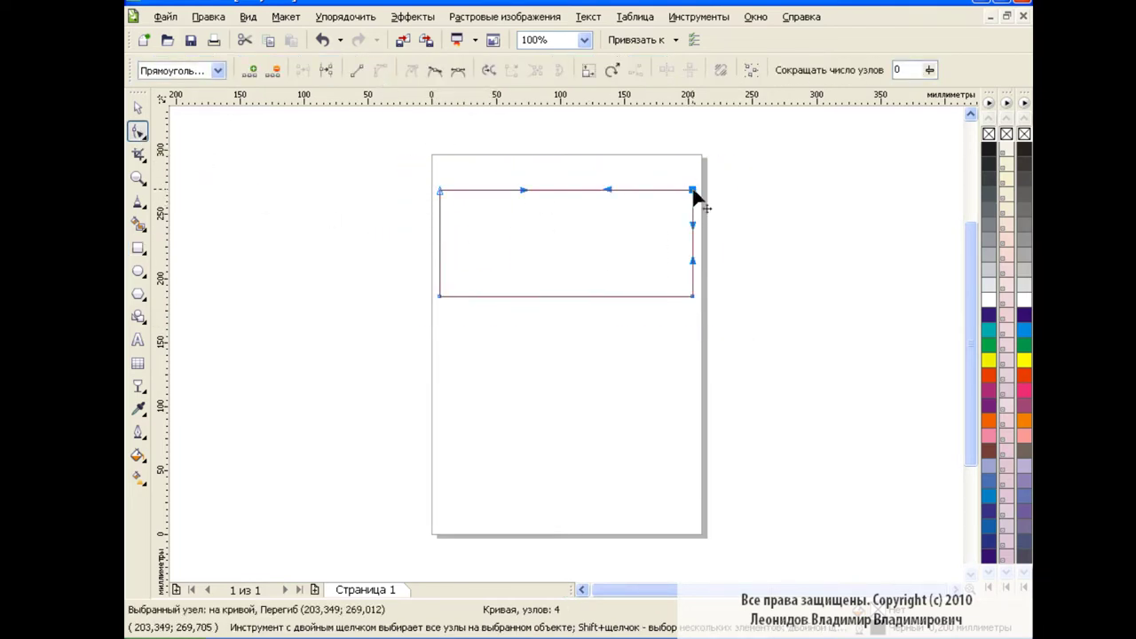
pyautogui.moveTo(692, 190); pyautogui.dragTo(693, 207)
pyautogui.moveTo(692, 295); pyautogui.dragTo(692, 288)
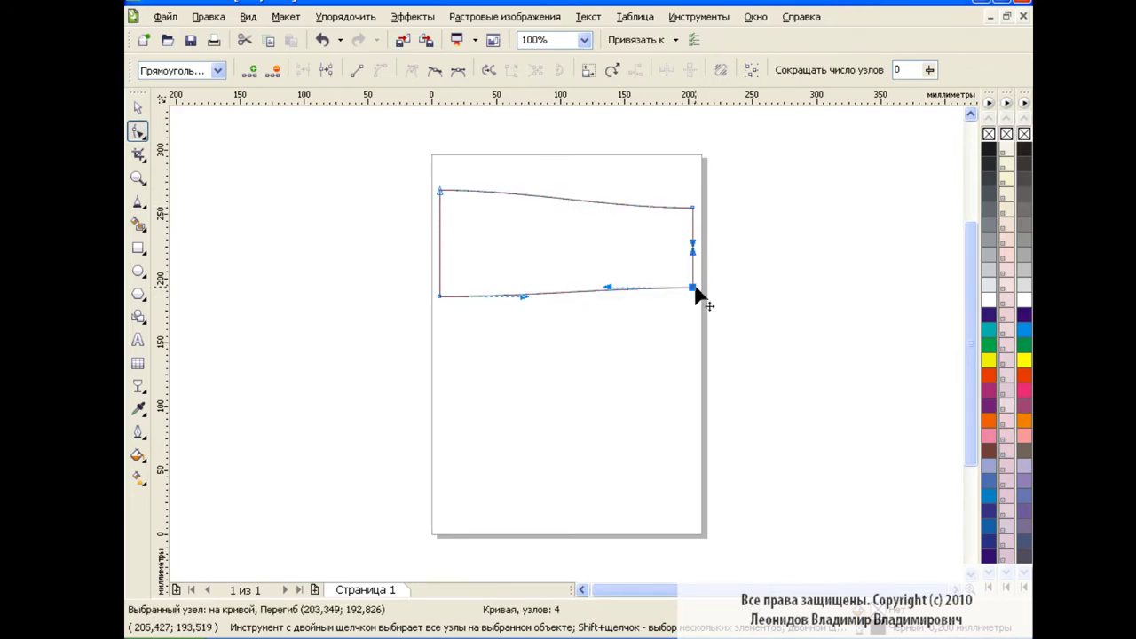
pyautogui.moveTo(440, 297); pyautogui.dragTo(395, 386)
pyautogui.moveTo(441, 192); pyautogui.dragTo(422, 192)
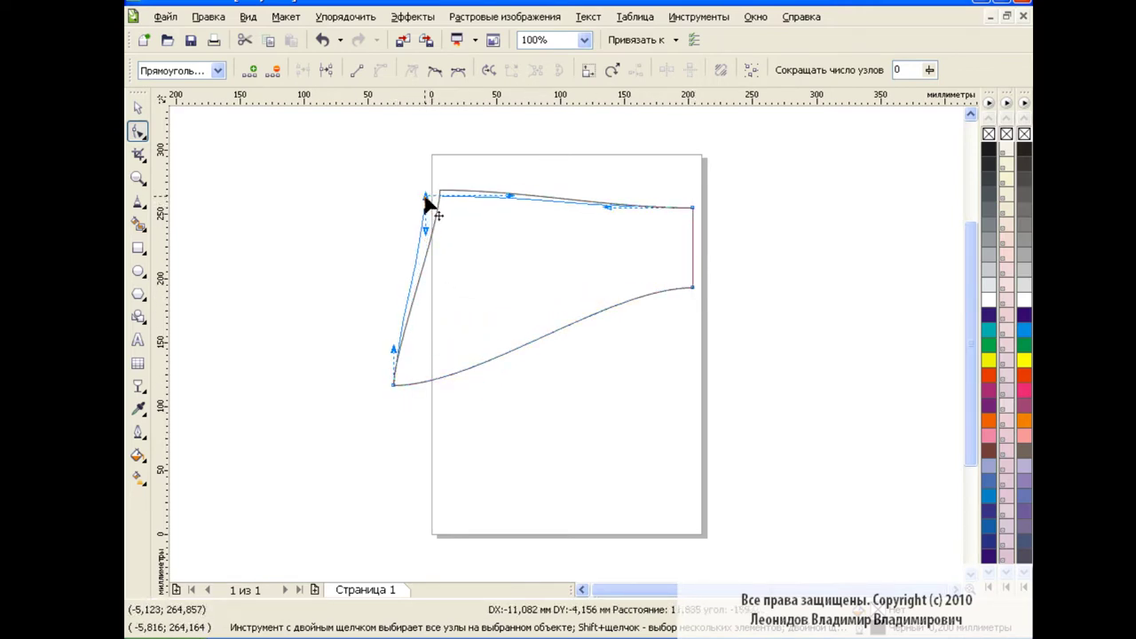
pyautogui.moveTo(503, 192); pyautogui.dragTo(499, 123)
pyautogui.moveTo(606, 208); pyautogui.dragTo(554, 228)
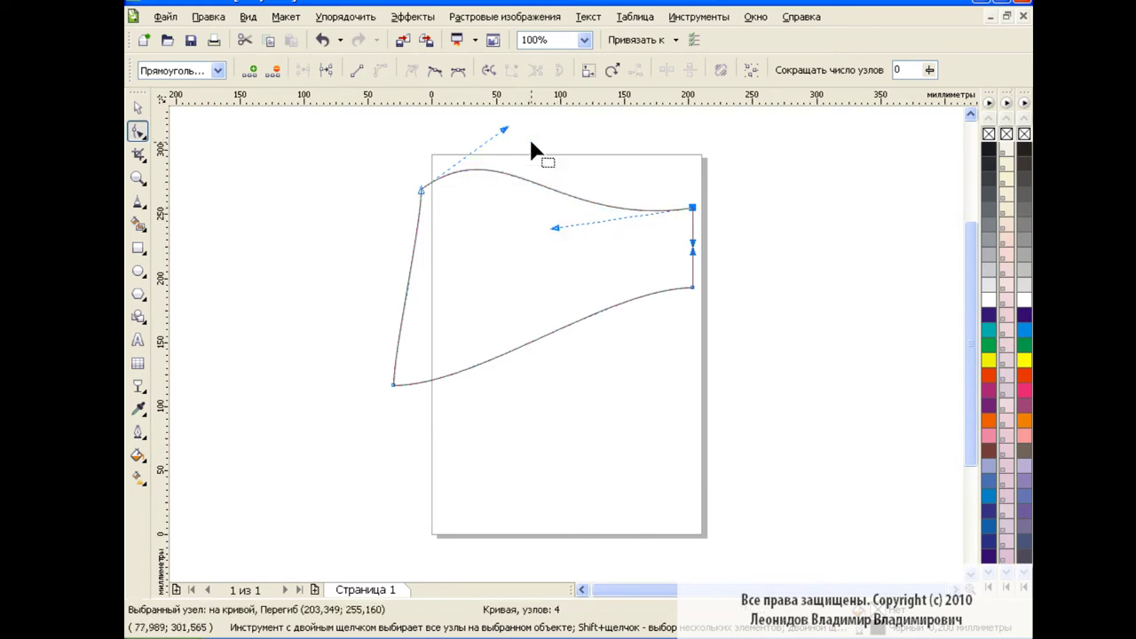
pyautogui.moveTo(500, 125)
pyautogui.mouseDown()
pyautogui.moveTo(533, 116)
pyautogui.moveTo(562, 161)
pyautogui.mouseUp()
# Step: Curve the left and bottom edges, pulling the bottom-left point further down and left
pyautogui.scroll(1, 533, 117)
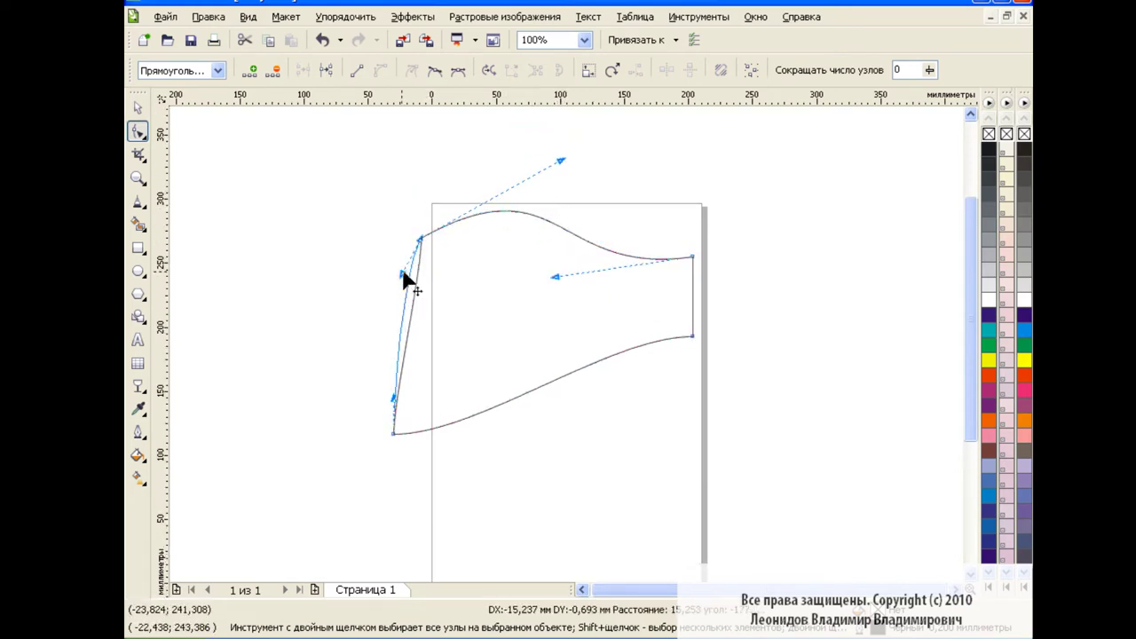
pyautogui.moveTo(406, 279); pyautogui.dragTo(386, 355)
pyautogui.moveTo(394, 433)
pyautogui.mouseDown()
pyautogui.moveTo(374, 452)
pyautogui.moveTo(451, 366)
pyautogui.mouseUp()
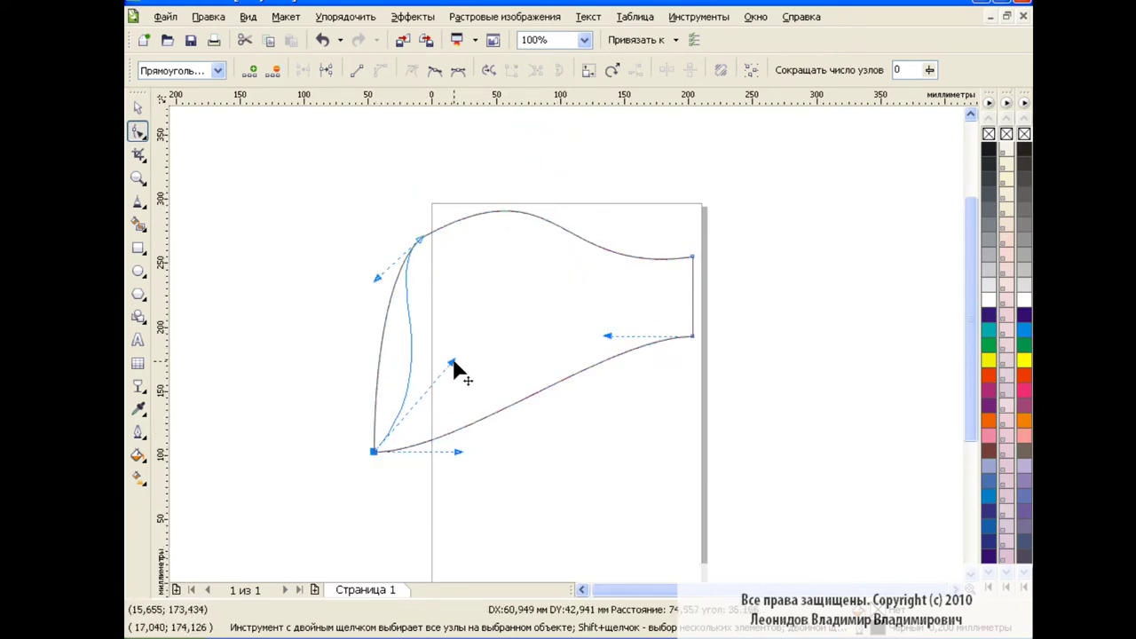
pyautogui.moveTo(423, 240)
pyautogui.mouseDown()
pyautogui.moveTo(520, 165)
pyautogui.moveTo(477, 165)
pyautogui.mouseUp()
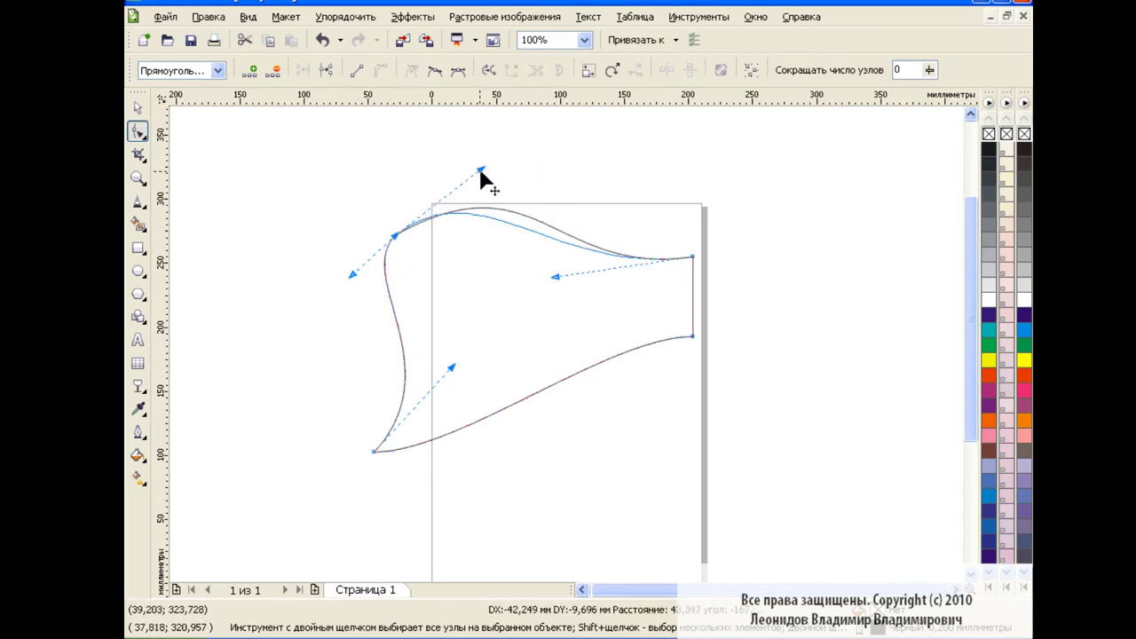
pyautogui.moveTo(374, 452); pyautogui.dragTo(331, 486)
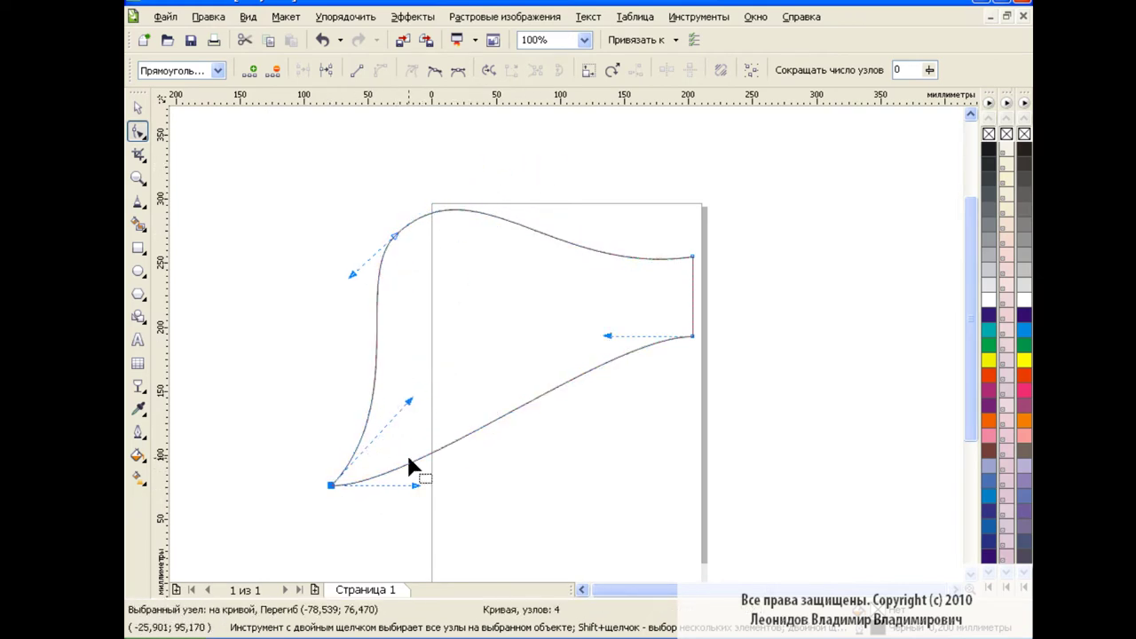
pyautogui.moveTo(418, 482); pyautogui.dragTo(450, 486)
pyautogui.moveTo(607, 336); pyautogui.dragTo(488, 333)
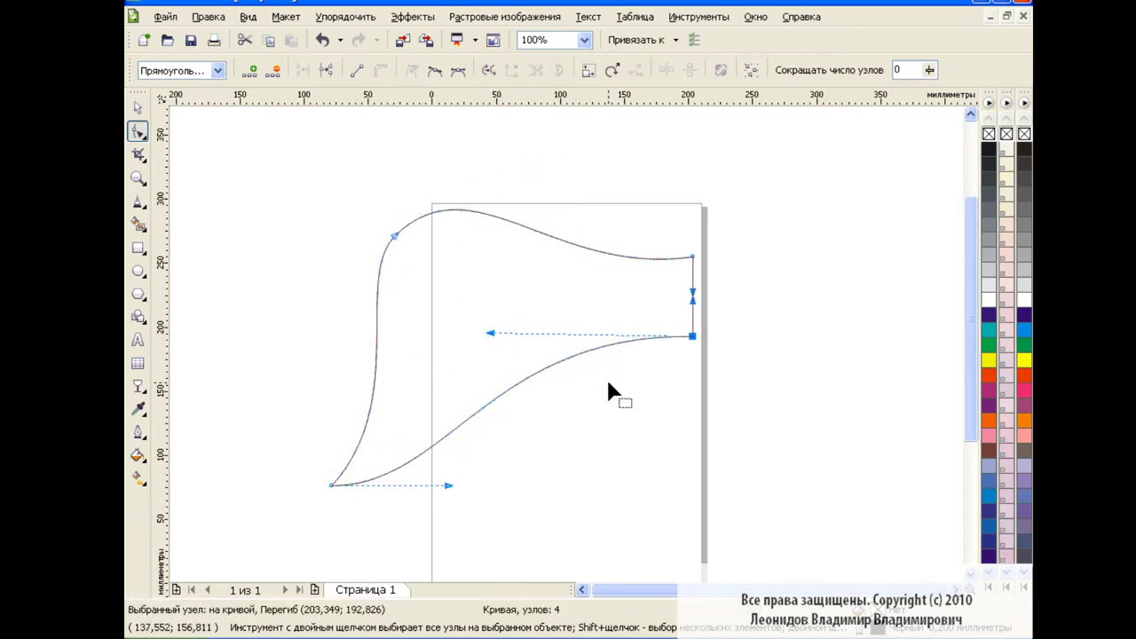
pyautogui.moveTo(971, 306); pyautogui.dragTo(970, 336)
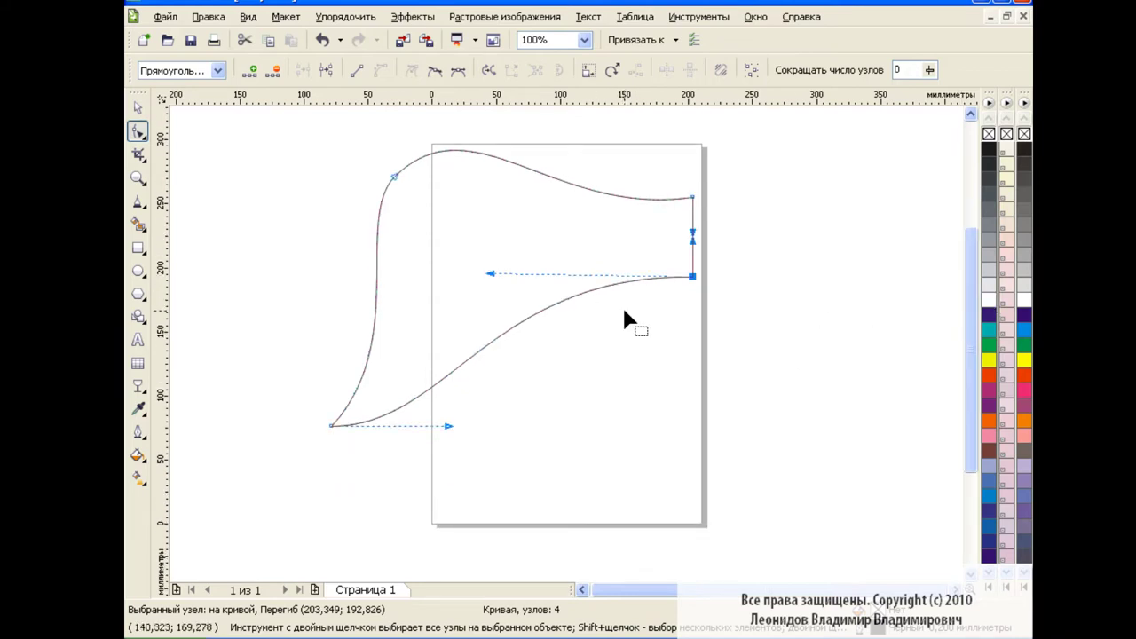
pyautogui.click(654, 321)
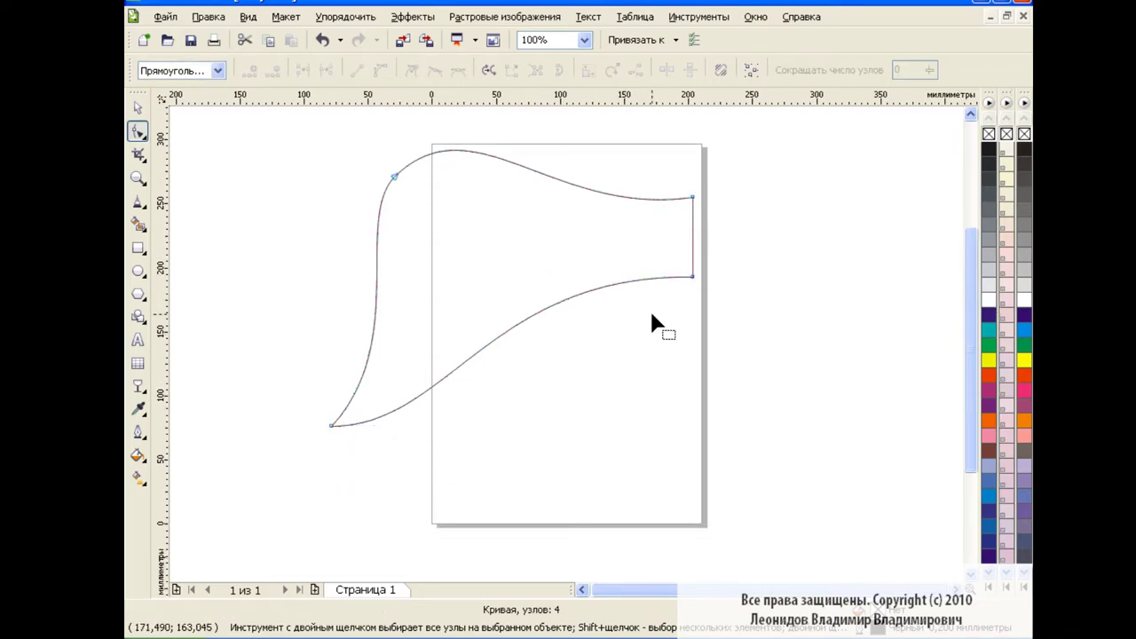
# Step: Draw a closed nine-point zigzag polyline inside the ribbon's narrow right end
pyautogui.click(146, 204)
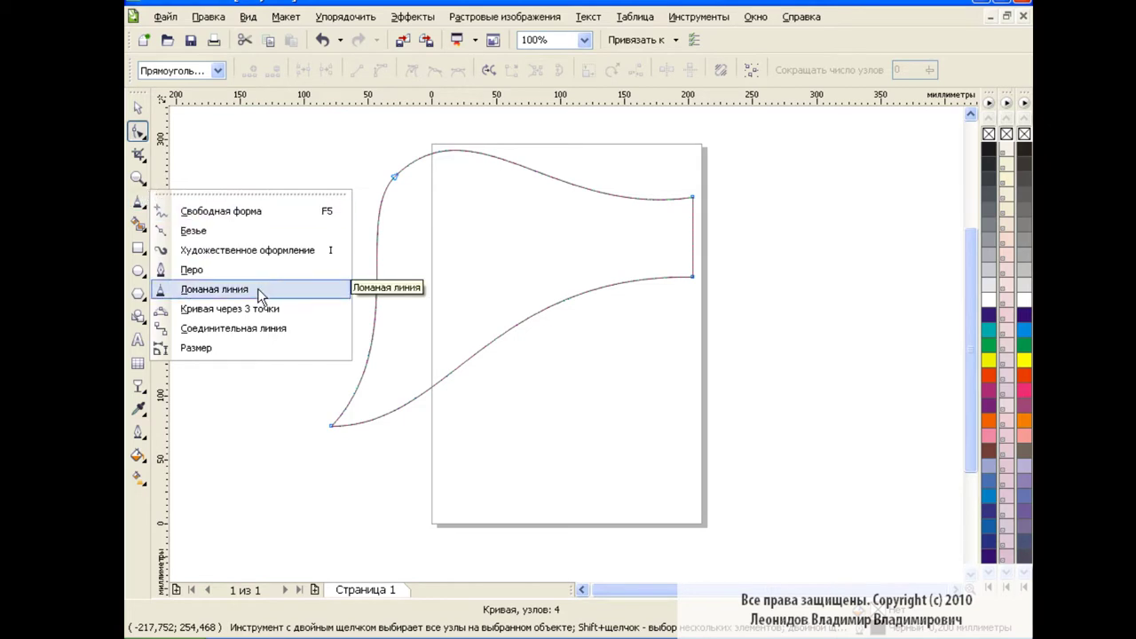
pyautogui.click(214, 289)
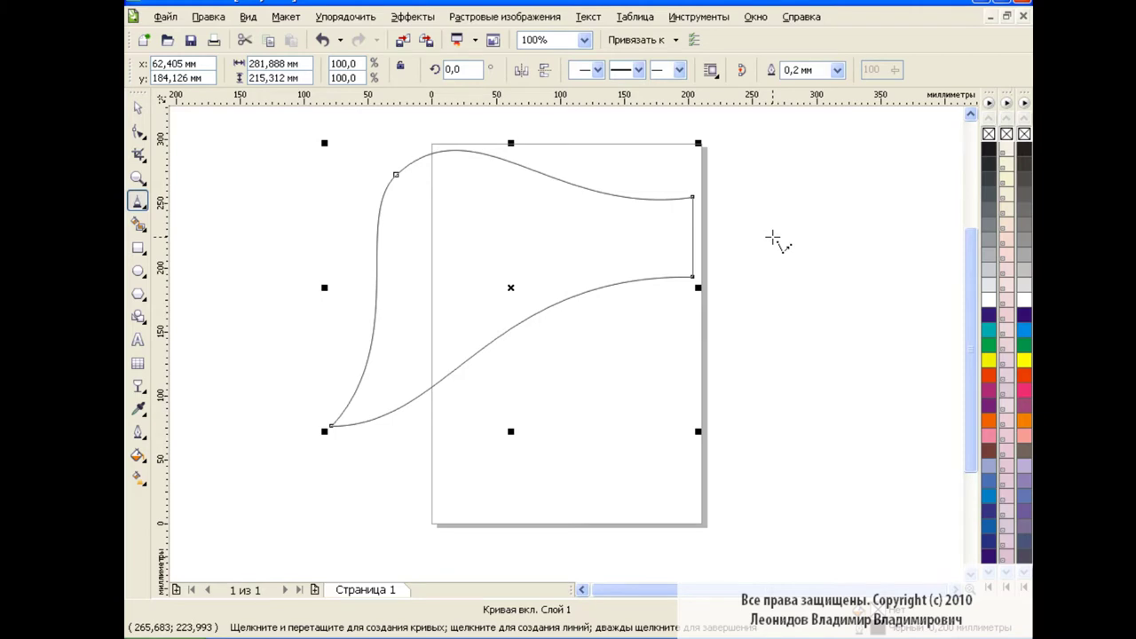
pyautogui.click(674, 211)
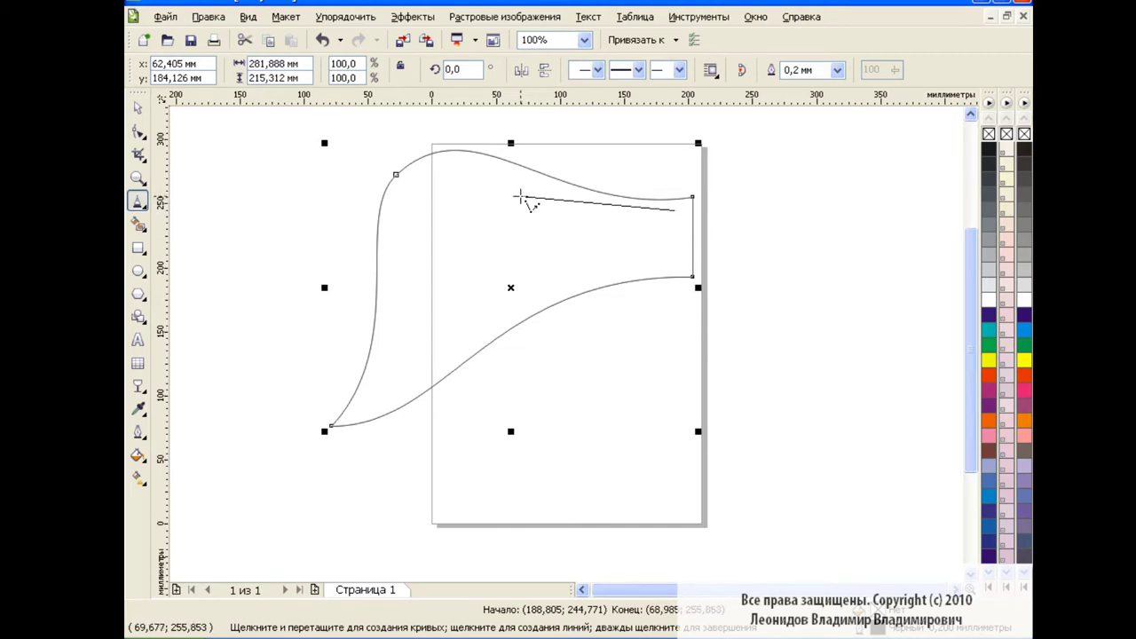
pyautogui.click(524, 195)
pyautogui.click(637, 220)
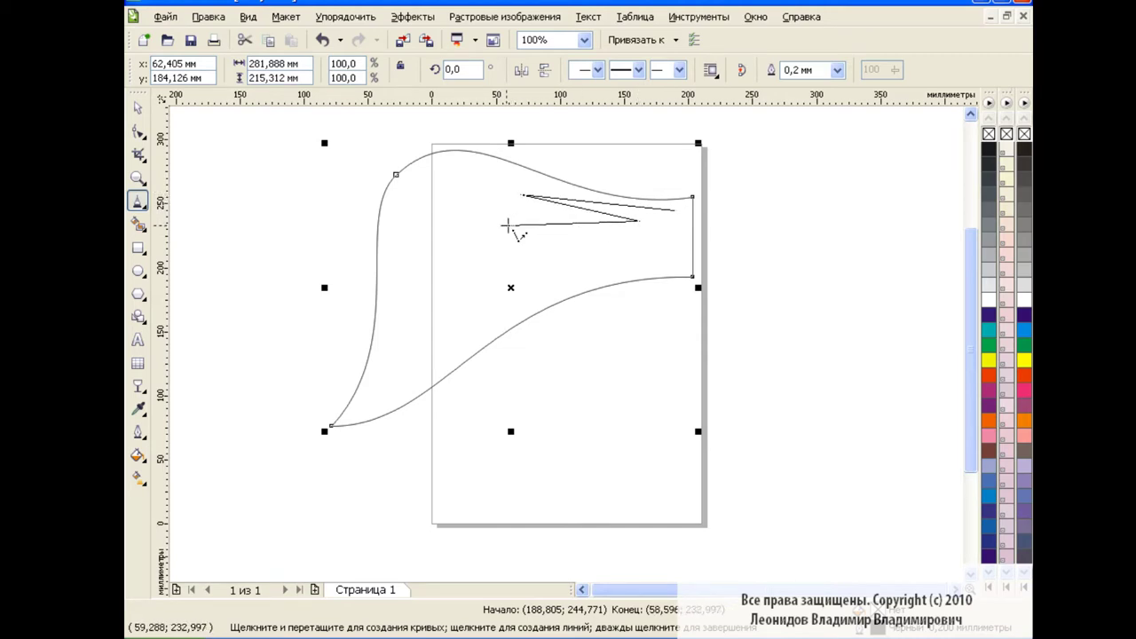
pyautogui.click(504, 226)
pyautogui.click(633, 239)
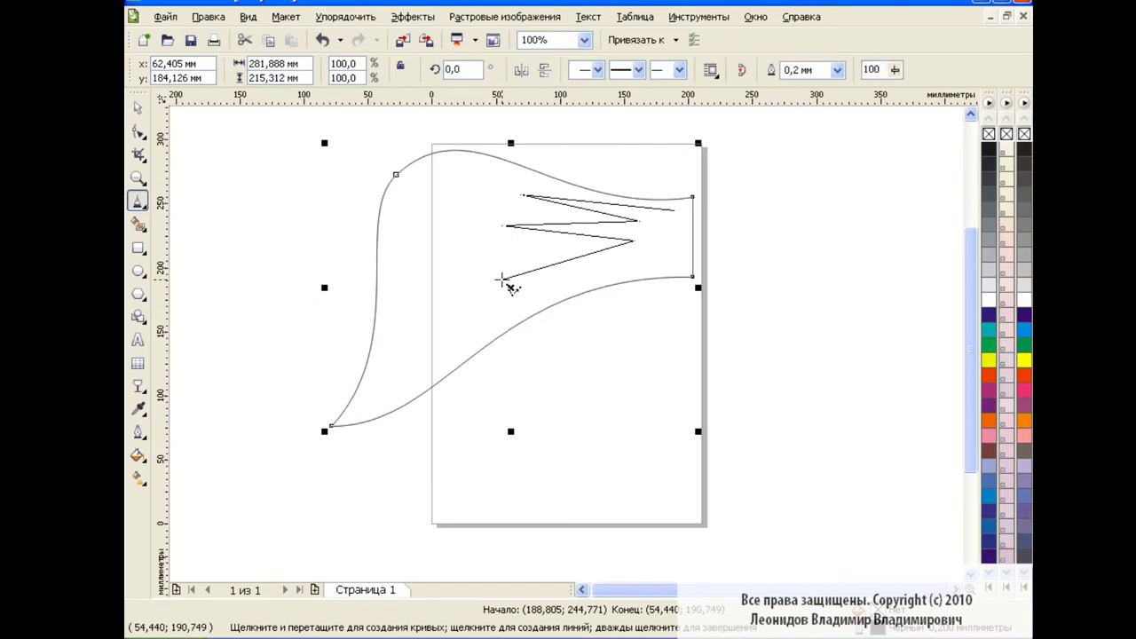
pyautogui.click(504, 278)
pyautogui.click(637, 262)
pyautogui.click(552, 294)
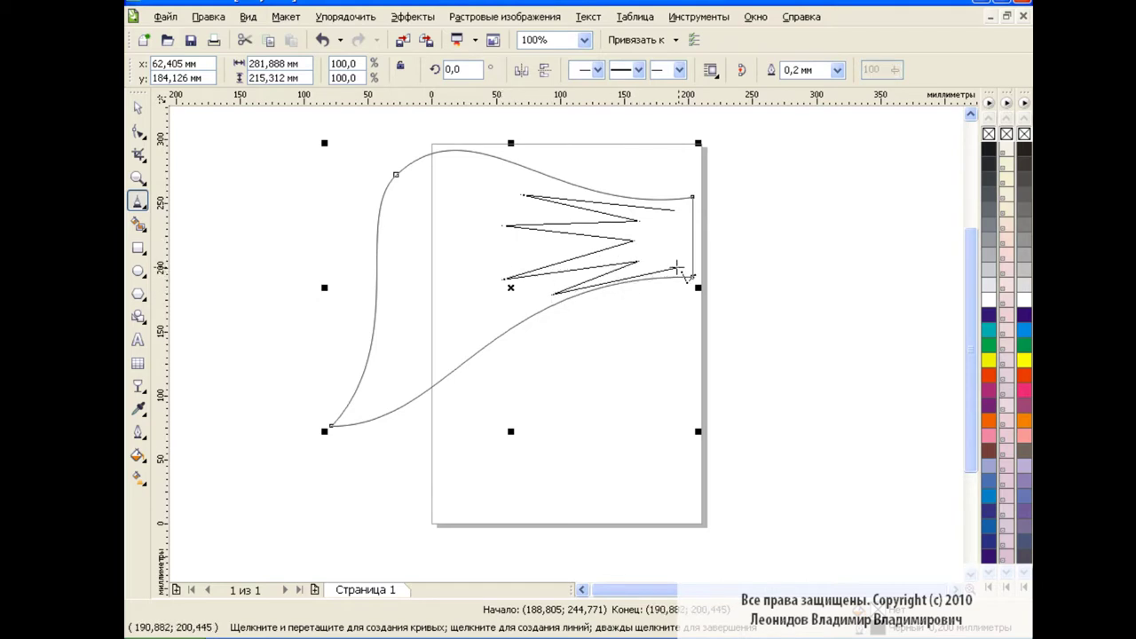
pyautogui.click(677, 265)
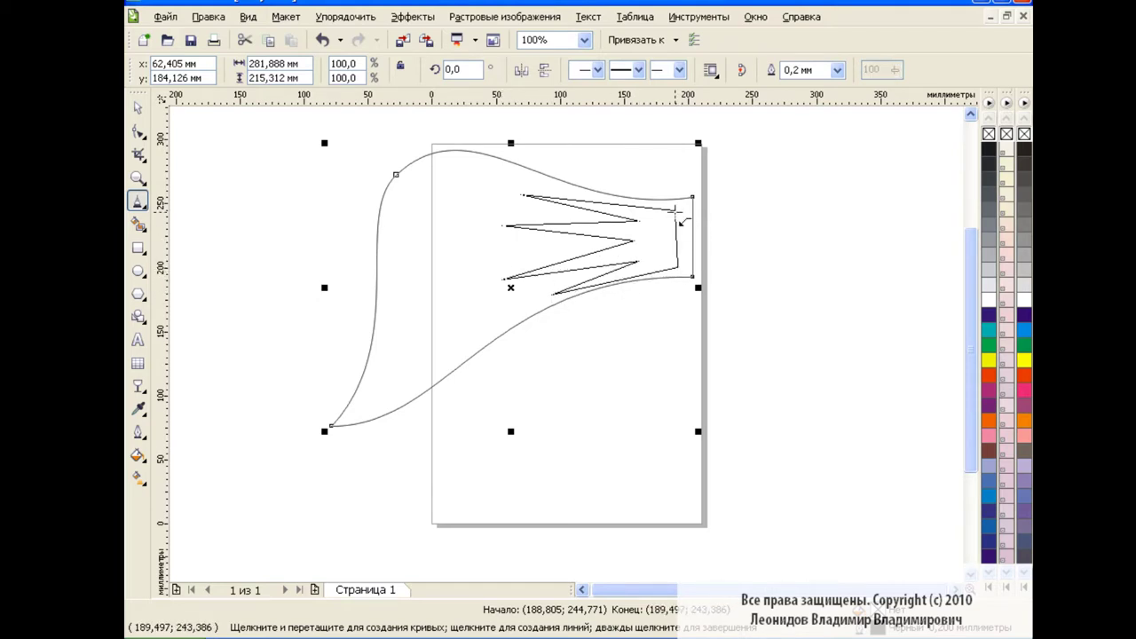
pyautogui.click(675, 211)
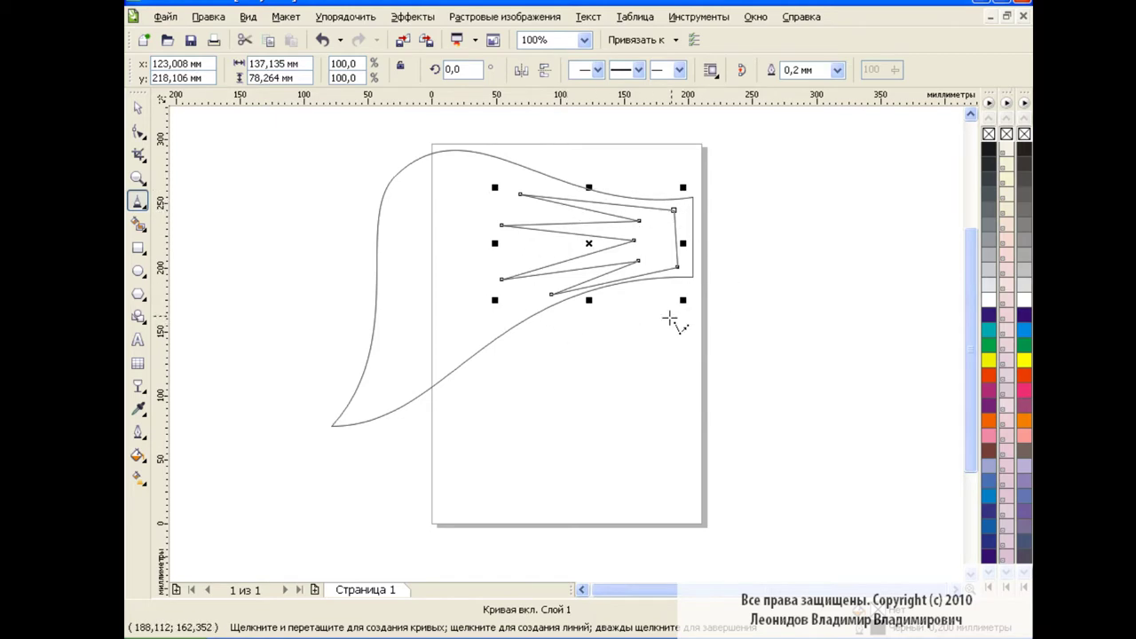
# Step: Convert all nine zigzag nodes to curves and zoom in to 200%
pyautogui.click(137, 132)
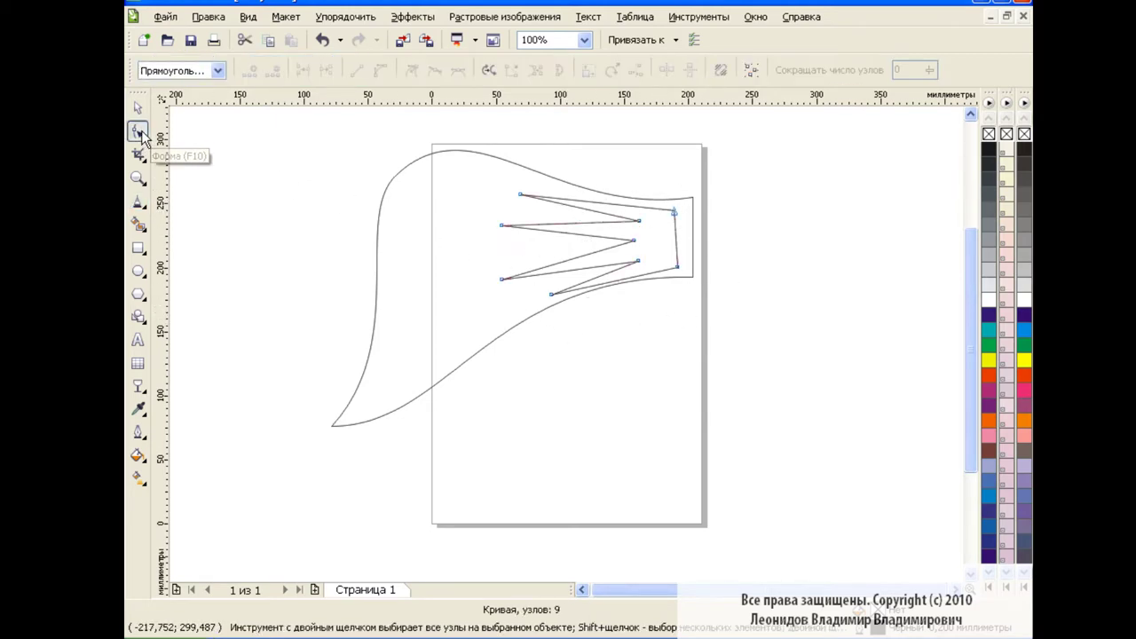
pyautogui.moveTo(458, 165)
pyautogui.mouseDown()
pyautogui.moveTo(504, 222)
pyautogui.moveTo(713, 344)
pyautogui.mouseUp()
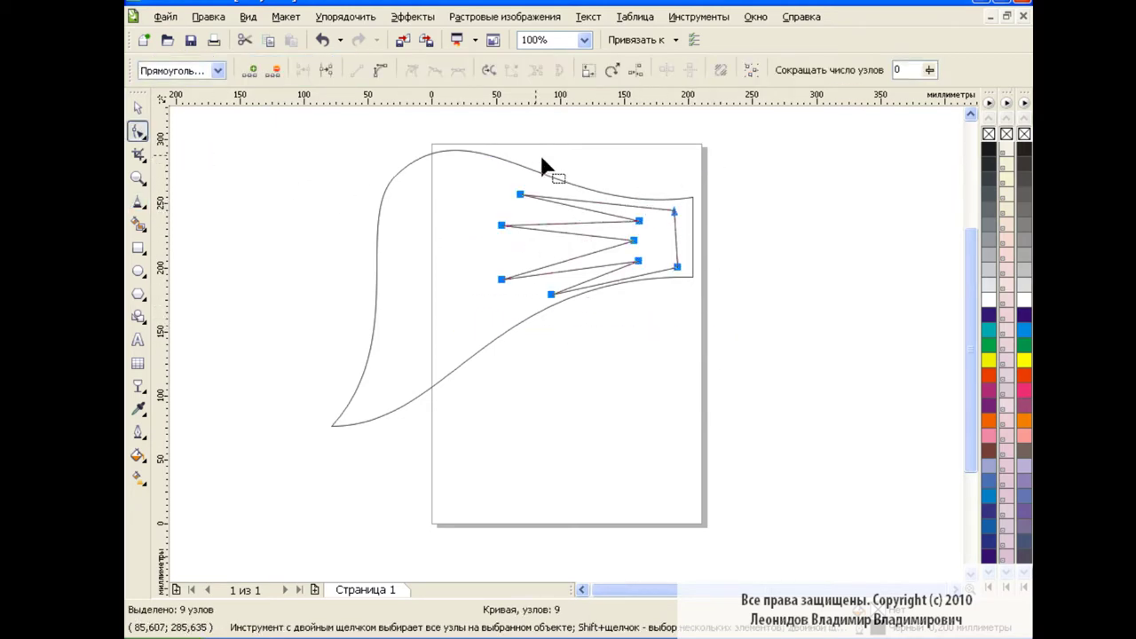
pyautogui.click(381, 73)
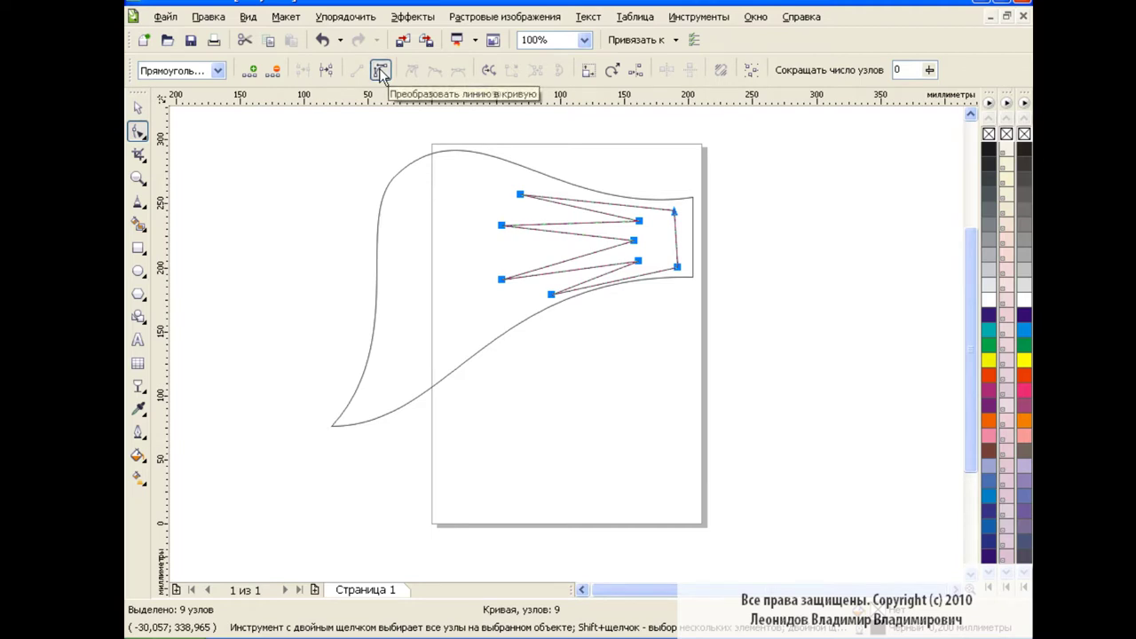
pyautogui.moveTo(677, 216); pyautogui.dragTo(684, 218)
pyautogui.click(679, 266)
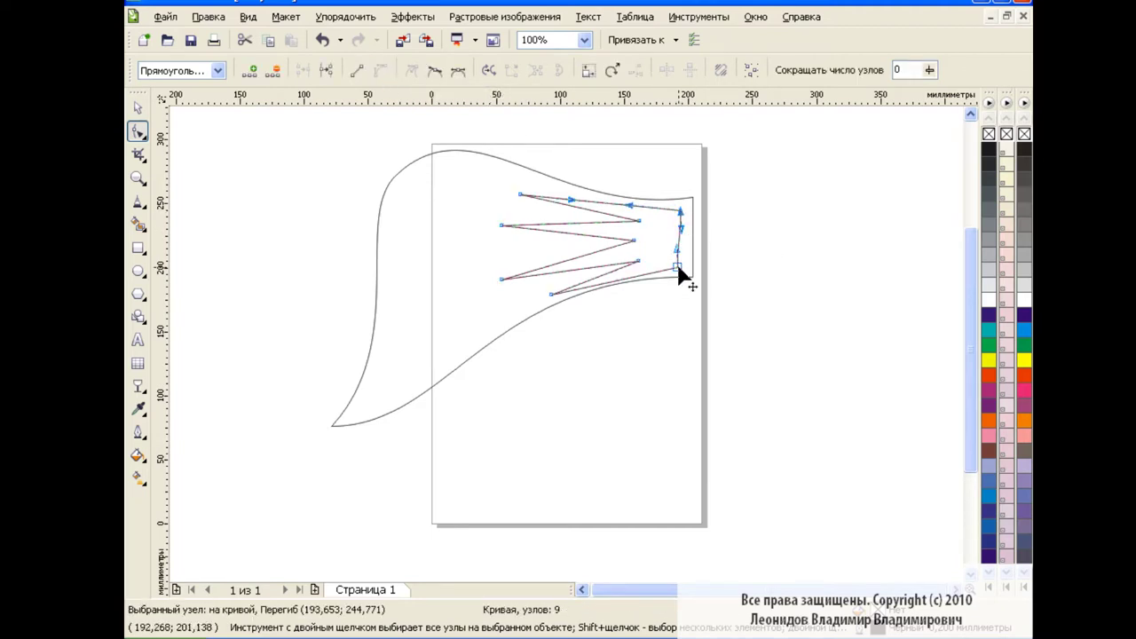
pyautogui.click(584, 40)
pyautogui.click(568, 170)
pyautogui.moveTo(972, 362); pyautogui.dragTo(966, 311)
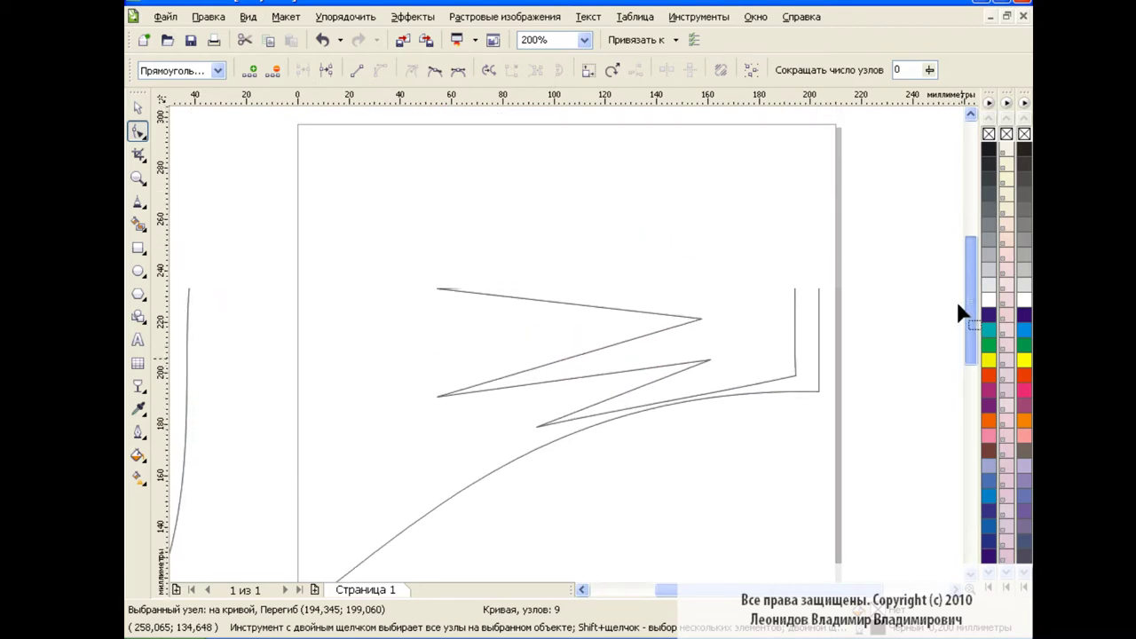
pyautogui.moveTo(472, 221)
pyautogui.mouseDown()
pyautogui.moveTo(568, 213)
pyautogui.moveTo(561, 220)
pyautogui.mouseUp()
# Step: Curve the zigzag's upper and bottom segments to follow the ribbon outline
pyautogui.moveTo(694, 253); pyautogui.dragTo(812, 254)
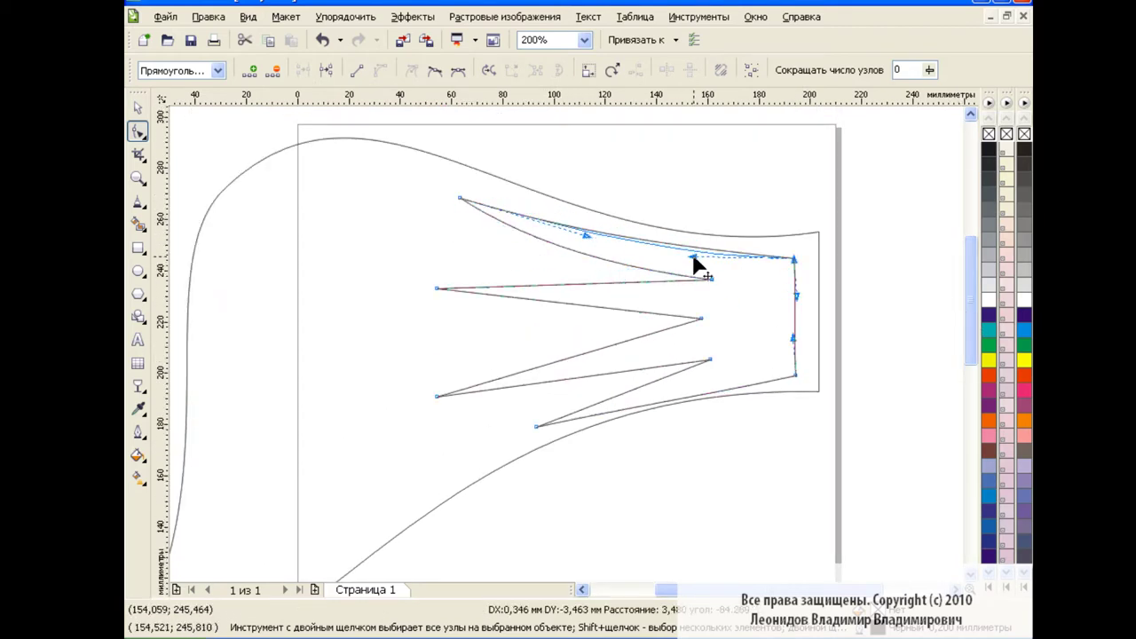
pyautogui.moveTo(711, 247); pyautogui.dragTo(711, 279)
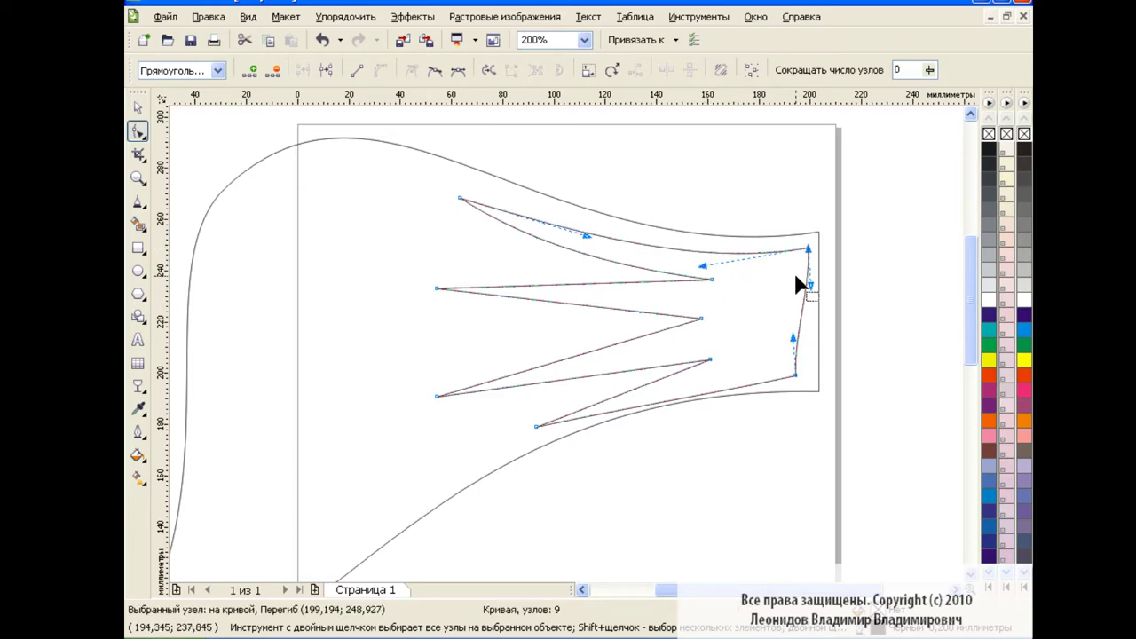
pyautogui.moveTo(795, 376); pyautogui.dragTo(810, 377)
pyautogui.moveTo(728, 402)
pyautogui.mouseDown()
pyautogui.moveTo(626, 411)
pyautogui.moveTo(654, 382)
pyautogui.mouseUp()
pyautogui.click(536, 428)
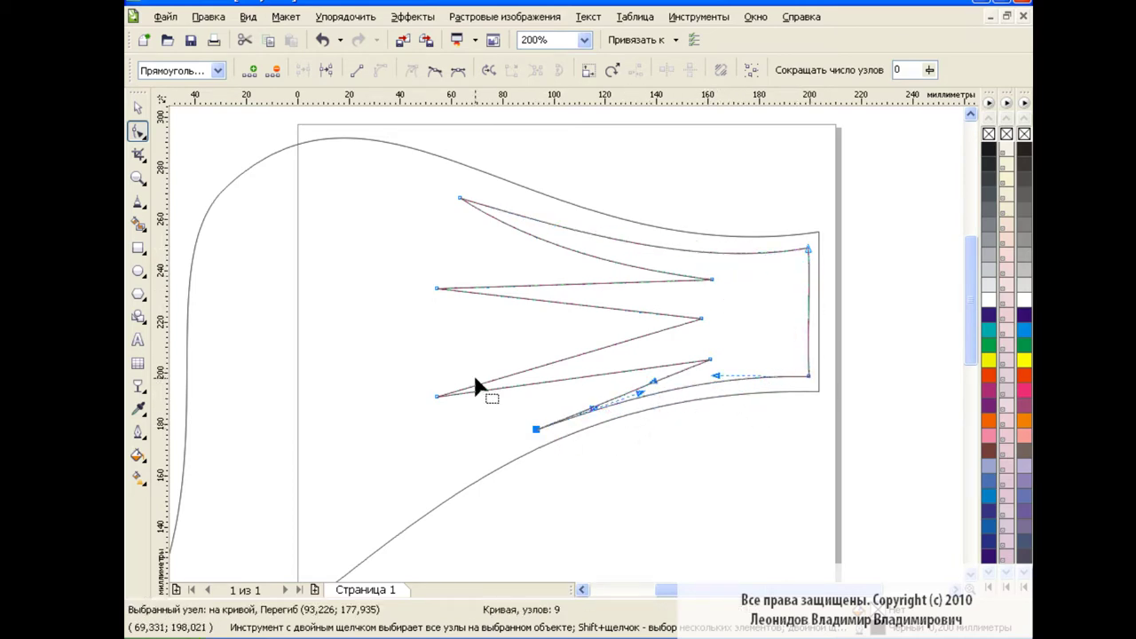
# Step: Reposition the zigzag's left tip and inner prong points, then return to 100% zoom
pyautogui.moveTo(437, 288); pyautogui.dragTo(396, 291)
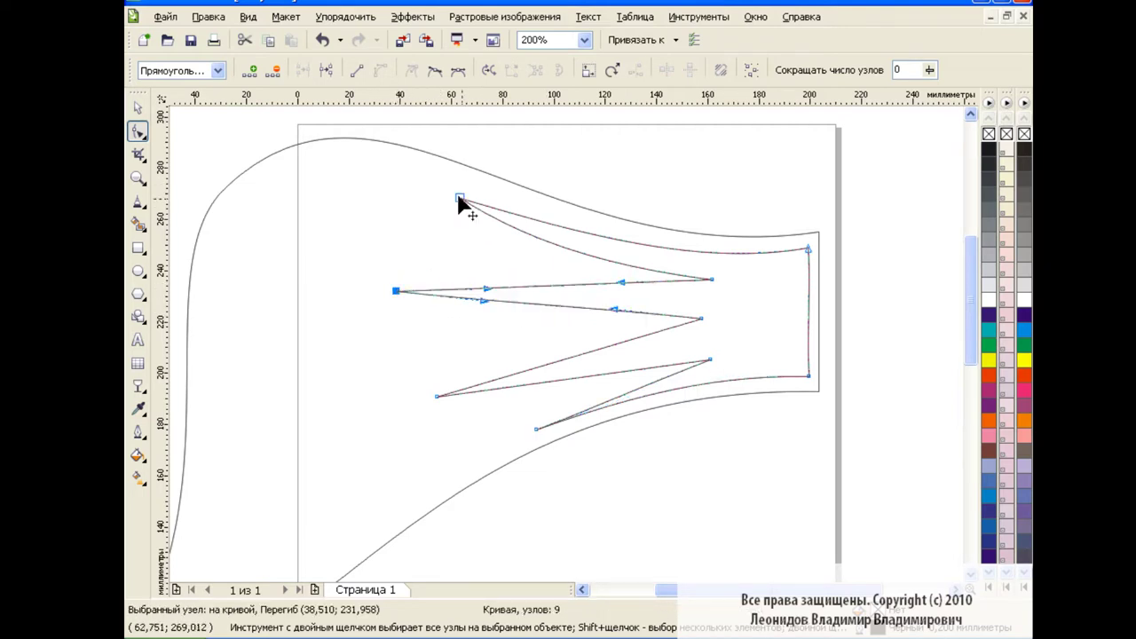
pyautogui.moveTo(460, 198); pyautogui.dragTo(520, 211)
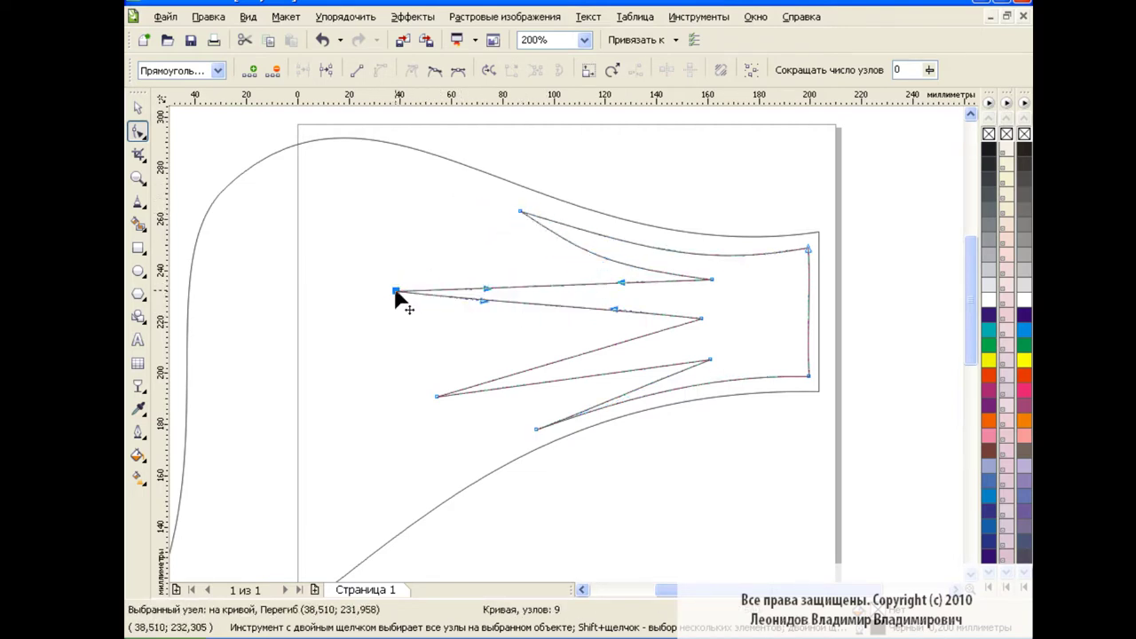
pyautogui.moveTo(396, 291); pyautogui.dragTo(445, 290)
pyautogui.moveTo(440, 397); pyautogui.dragTo(498, 379)
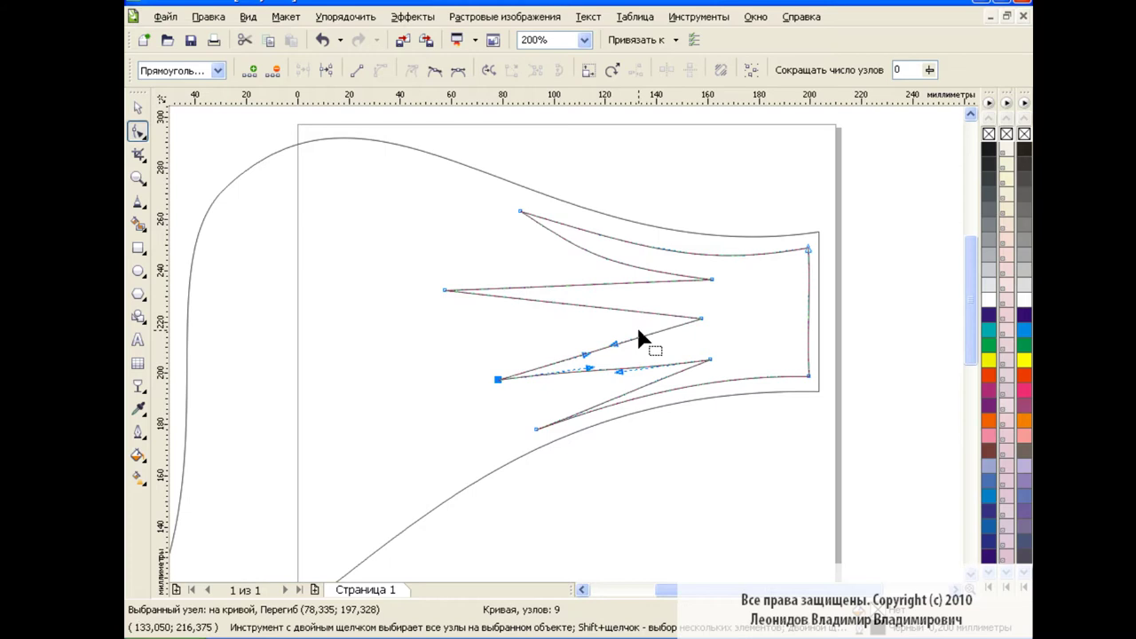
pyautogui.click(521, 211)
pyautogui.click(614, 257)
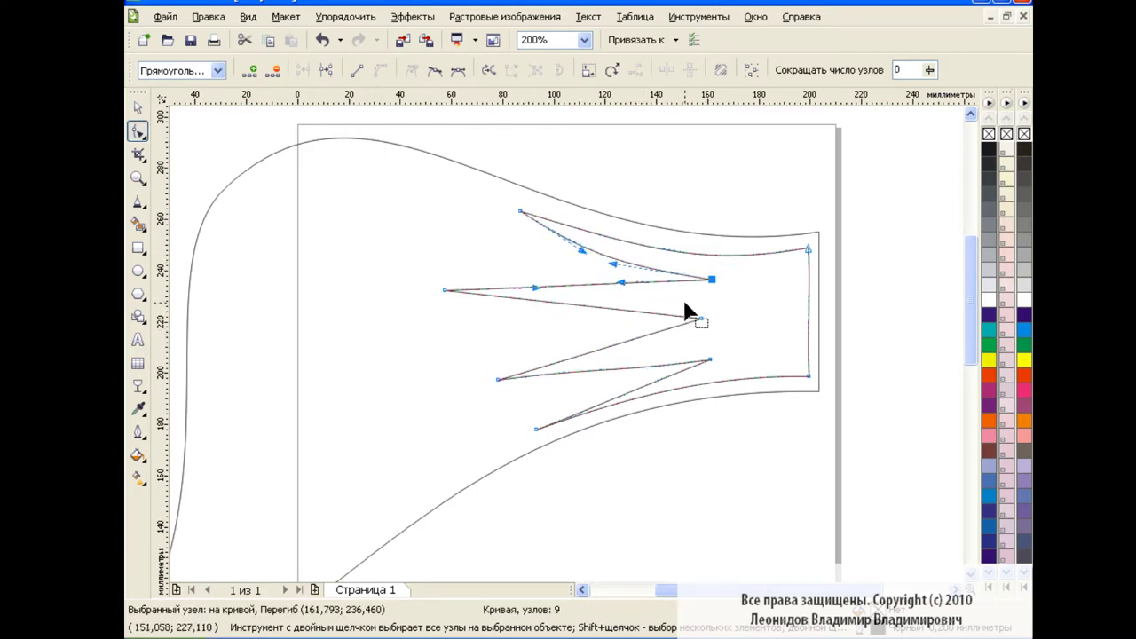
pyautogui.press('space')
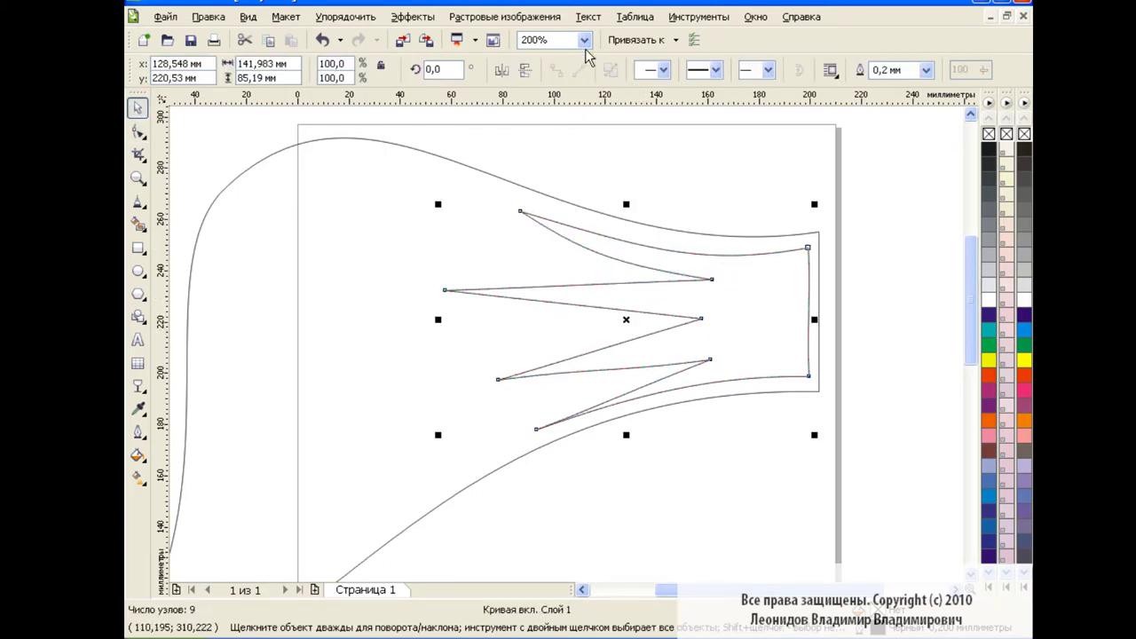
pyautogui.click(584, 40)
pyautogui.click(555, 165)
# Step: Draw a closed three-point polyline inside the ribbon's upper loop
pyautogui.scroll(-3, 805, 337)
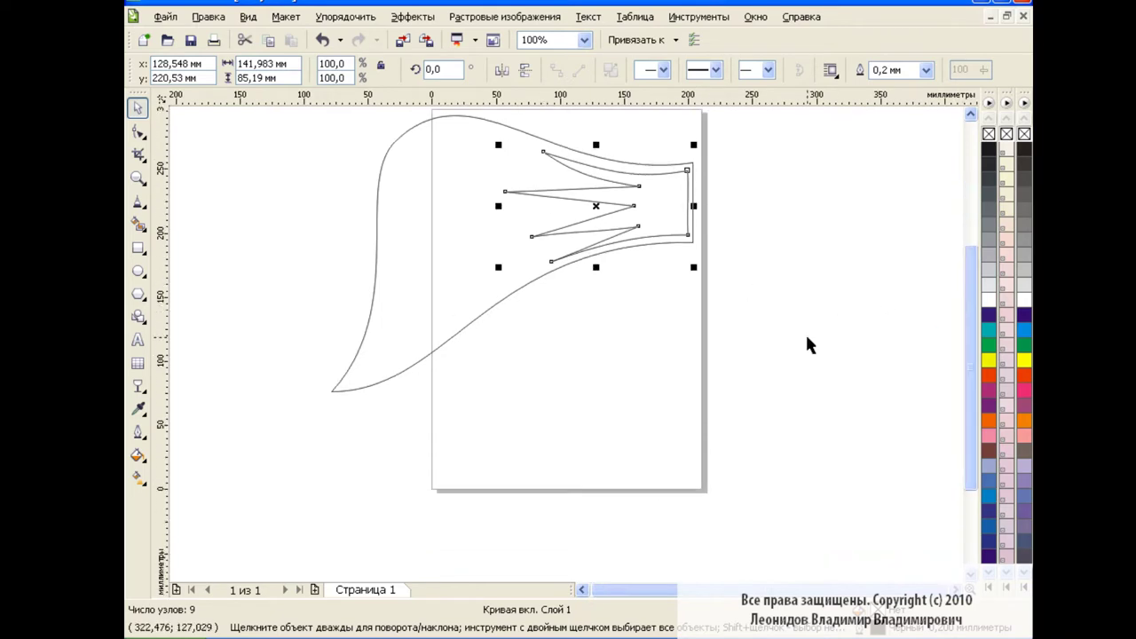
pyautogui.click(805, 332)
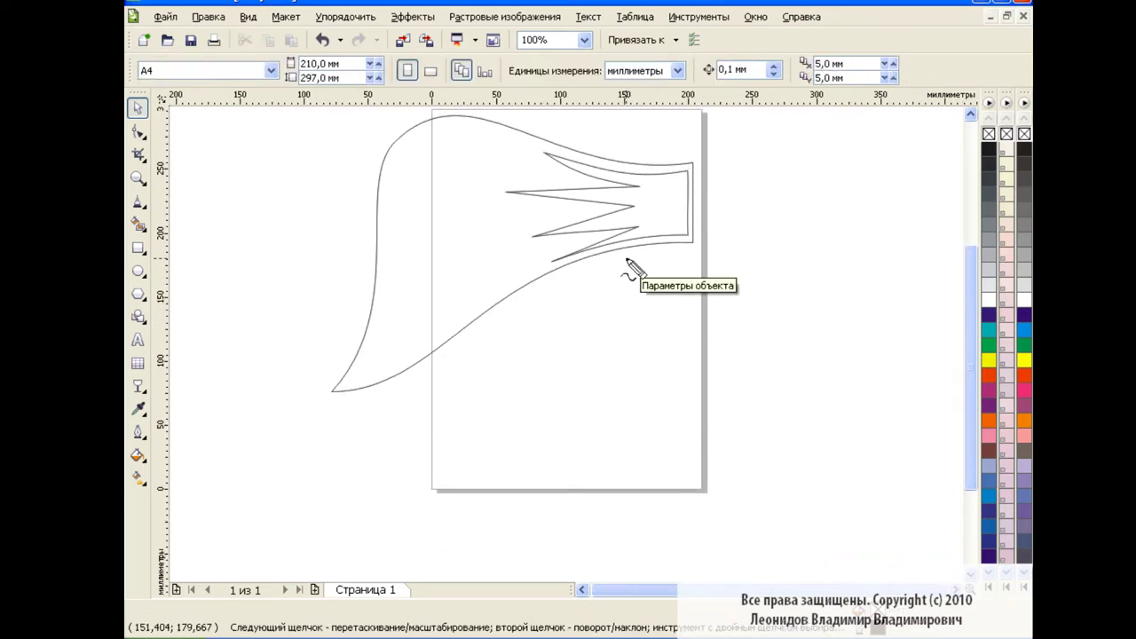
pyautogui.moveTo(530, 147); pyautogui.dragTo(536, 156)
pyautogui.press('Escape')
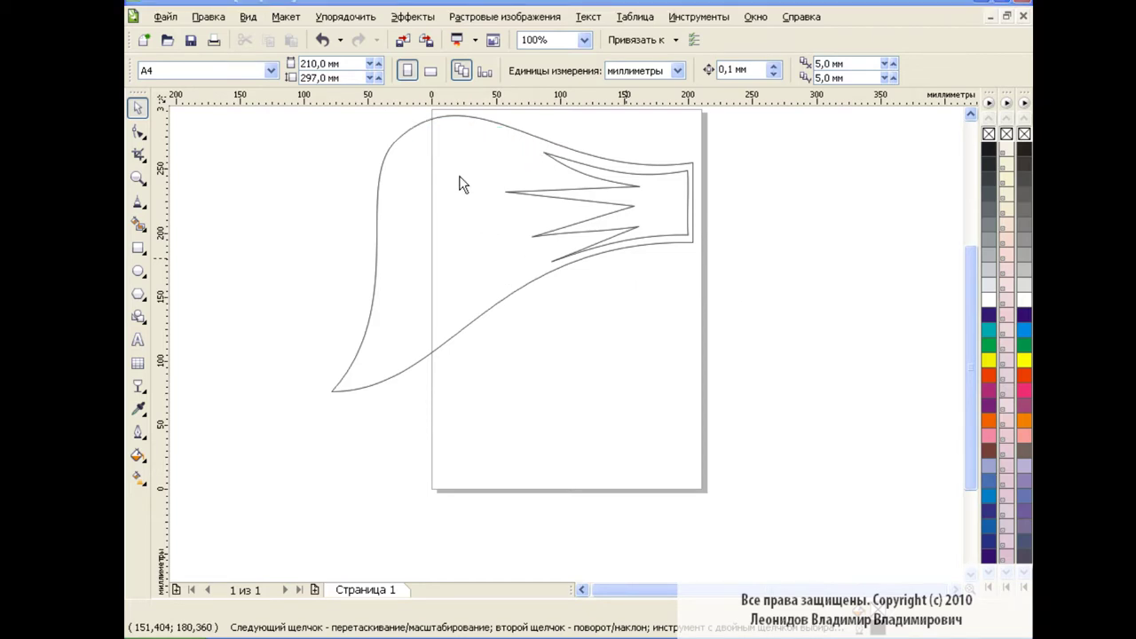
pyautogui.click(139, 203)
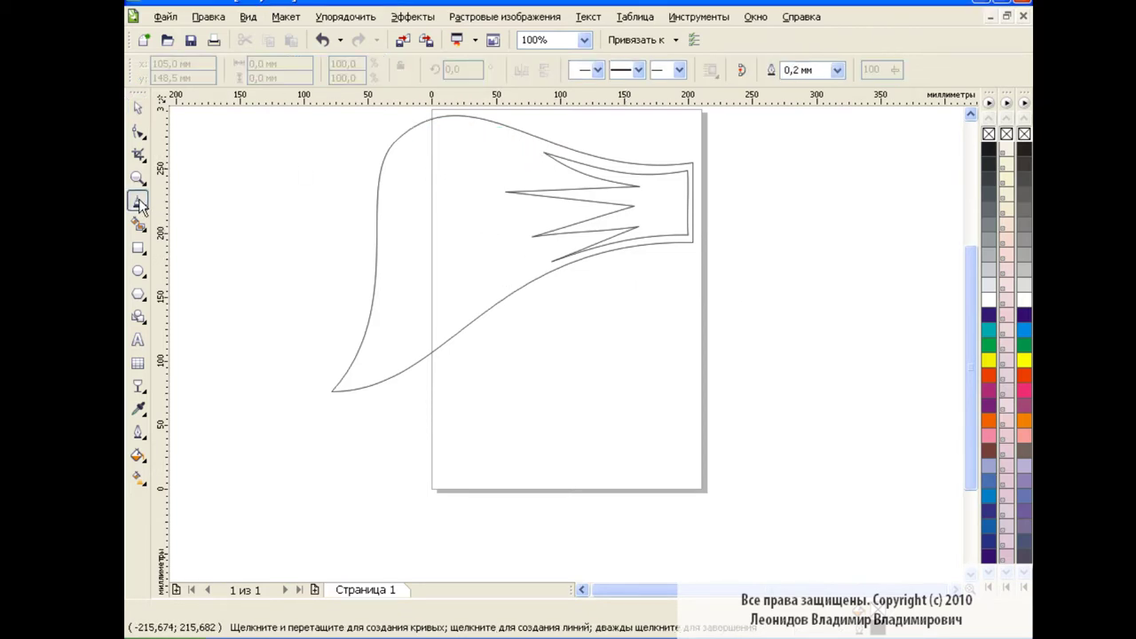
pyautogui.click(529, 153)
pyautogui.click(446, 124)
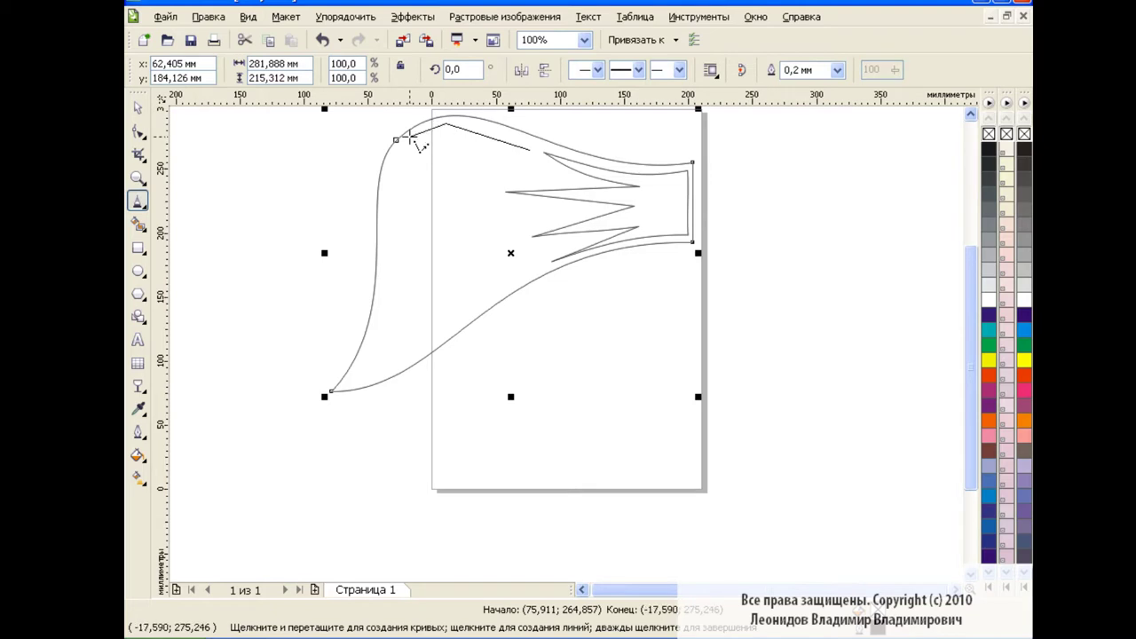
pyautogui.click(410, 136)
pyautogui.click(530, 151)
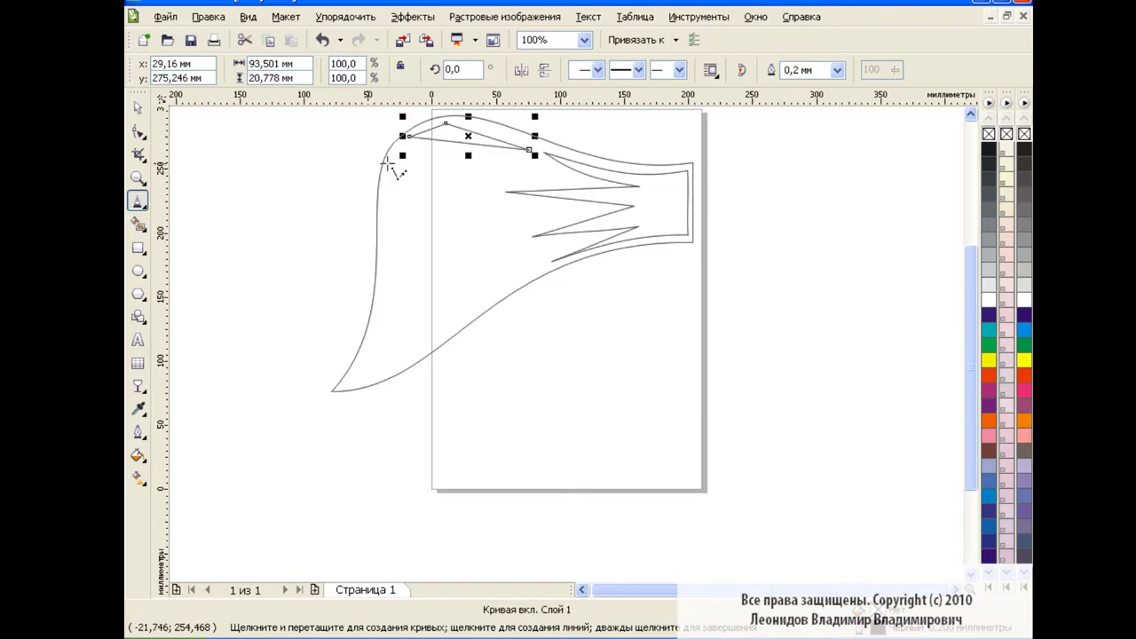
# Step: At 200% zoom, move the outline's right point along the ribbon and curve its lower edge
pyautogui.press('F10')
pyautogui.scroll(1, 968, 261)
pyautogui.hotkey('ctrl', 'a')
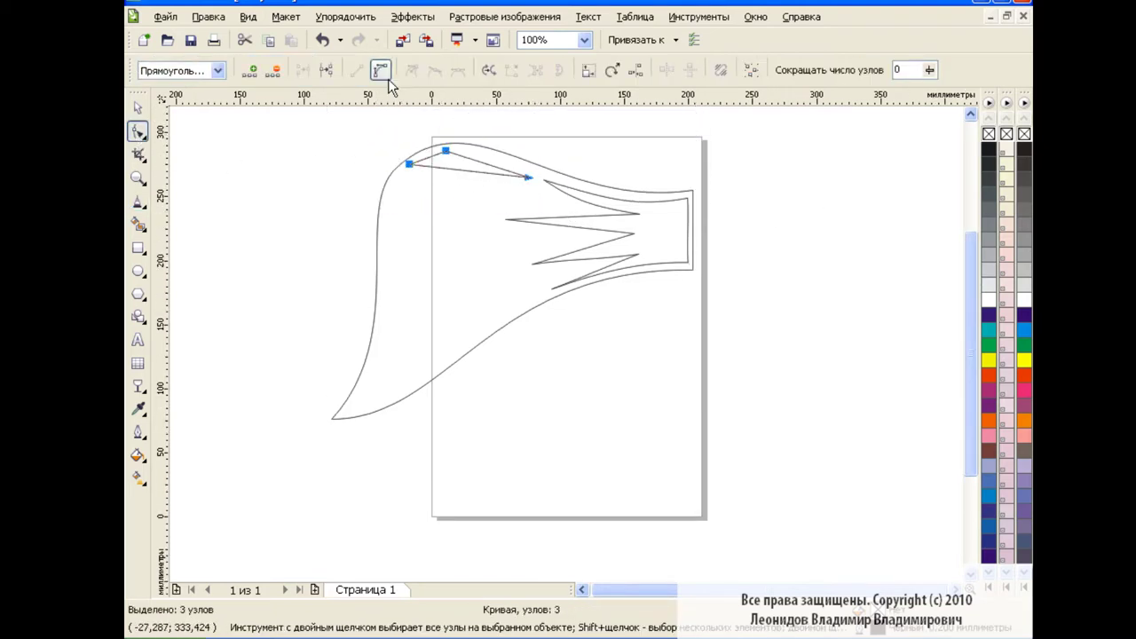
pyautogui.click(584, 40)
pyautogui.click(568, 176)
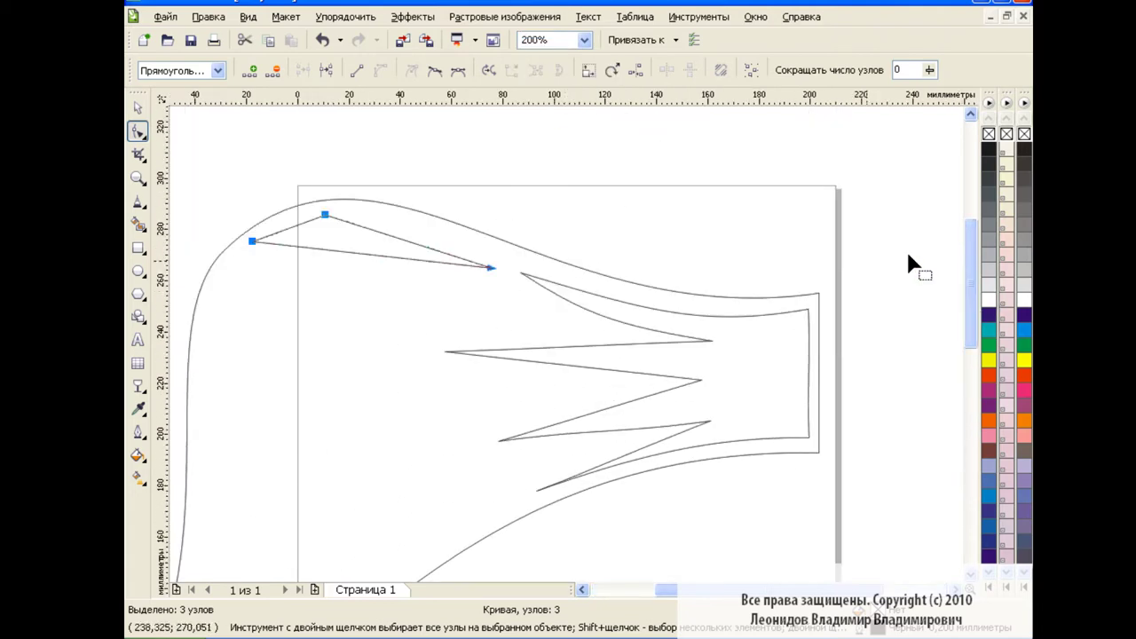
pyautogui.click(491, 266)
pyautogui.moveTo(491, 267); pyautogui.dragTo(513, 271)
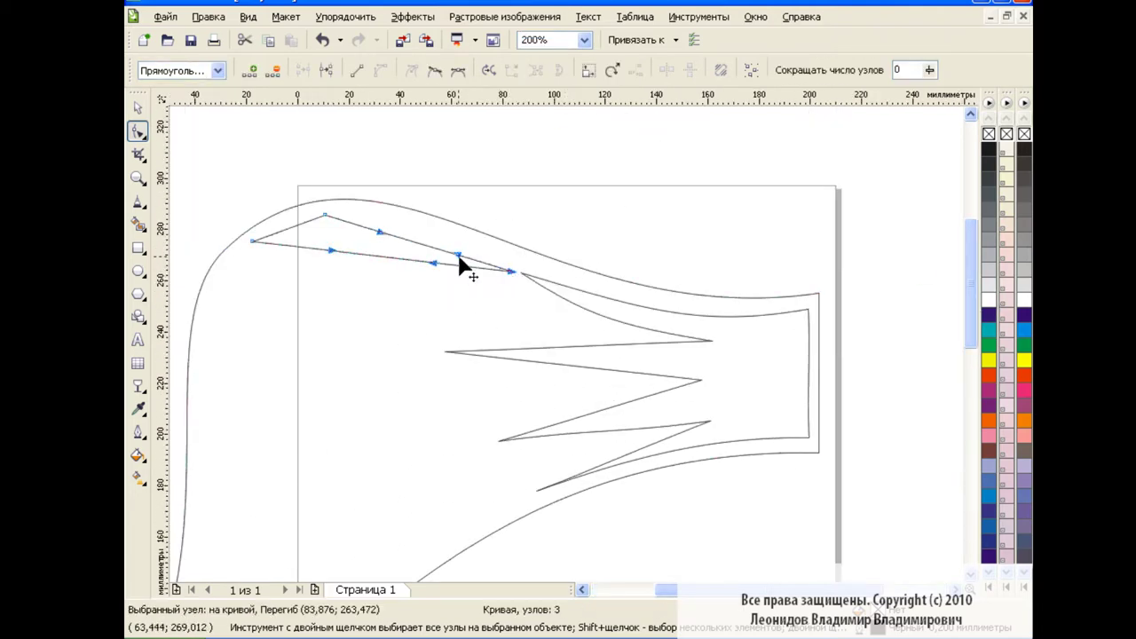
pyautogui.moveTo(379, 232)
pyautogui.mouseDown()
pyautogui.moveTo(368, 214)
pyautogui.moveTo(299, 223)
pyautogui.moveTo(351, 295)
pyautogui.moveTo(346, 282)
pyautogui.mouseUp()
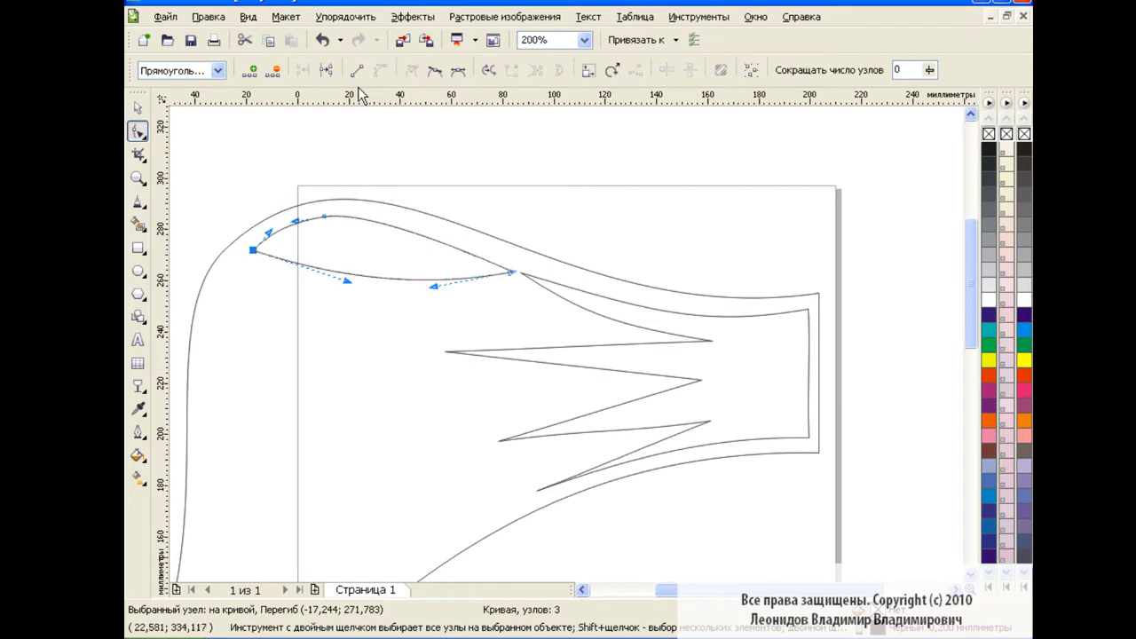
# Step: Make the left tip a symmetrical node and curve the top edge into a teardrop
pyautogui.click(458, 70)
pyautogui.moveTo(213, 221); pyautogui.dragTo(250, 224)
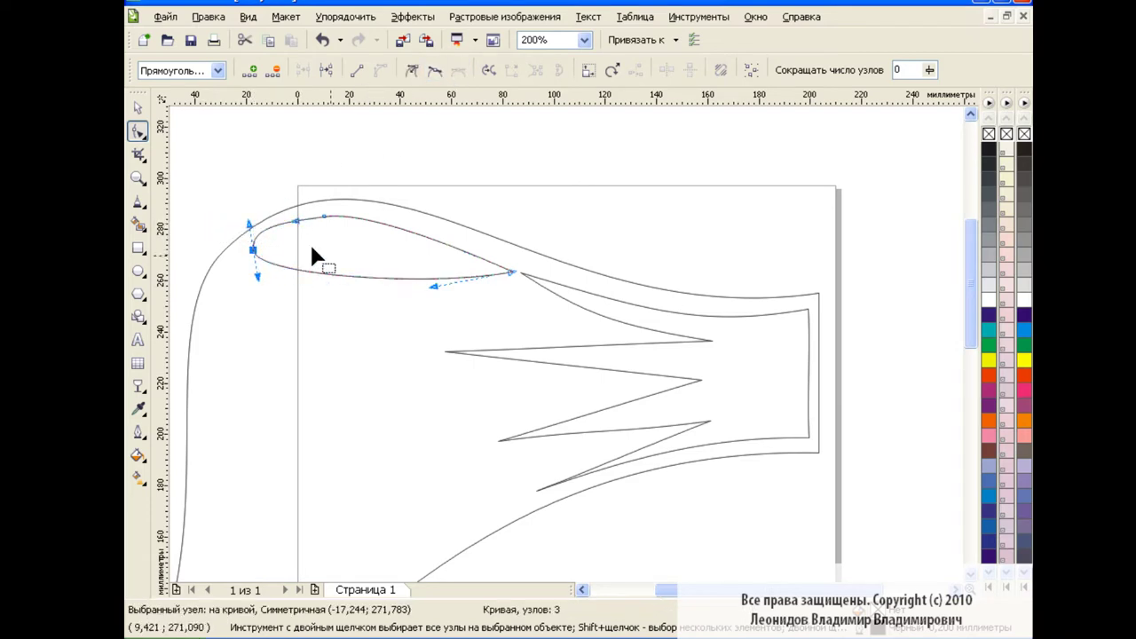
pyautogui.moveTo(325, 218); pyautogui.dragTo(373, 214)
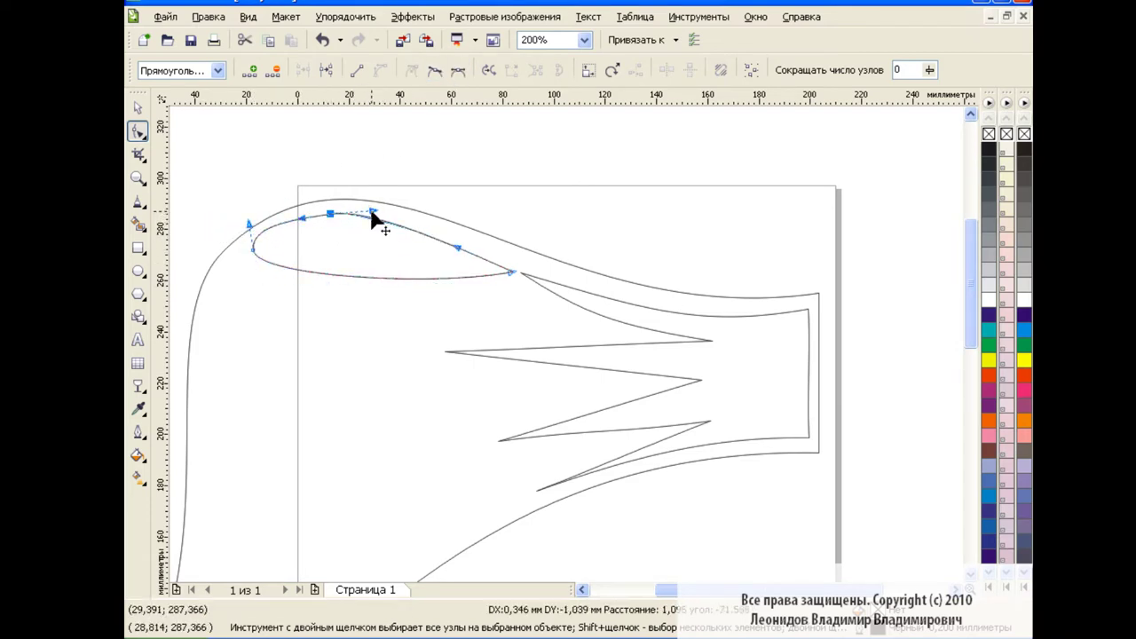
pyautogui.click(584, 40)
pyautogui.click(557, 161)
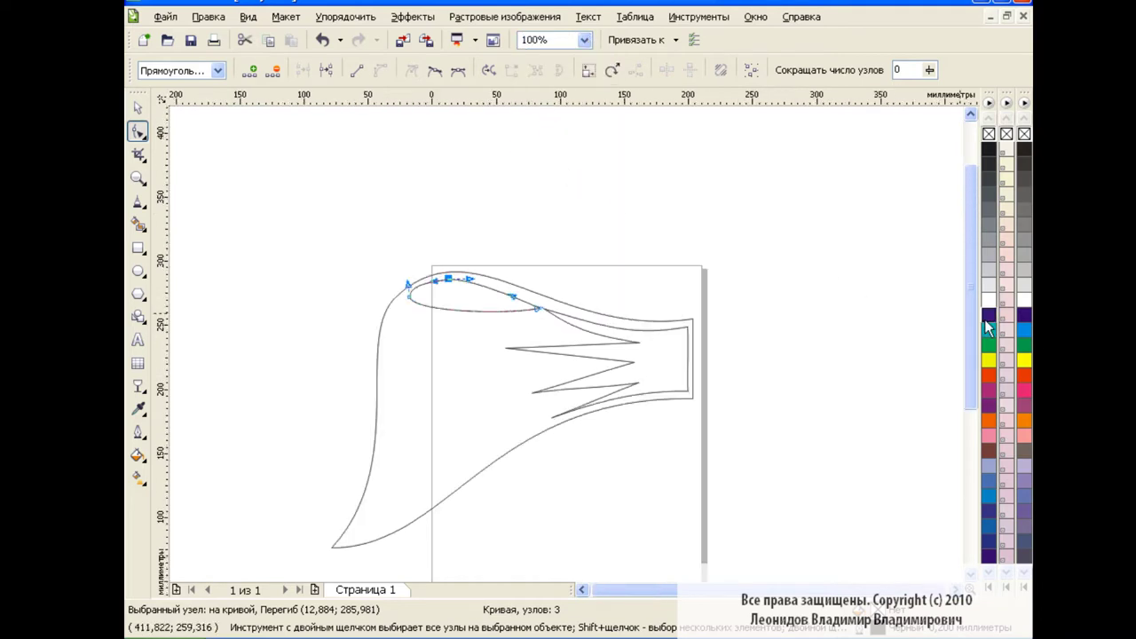
pyautogui.moveTo(971, 288); pyautogui.dragTo(971, 329)
pyautogui.press('space')
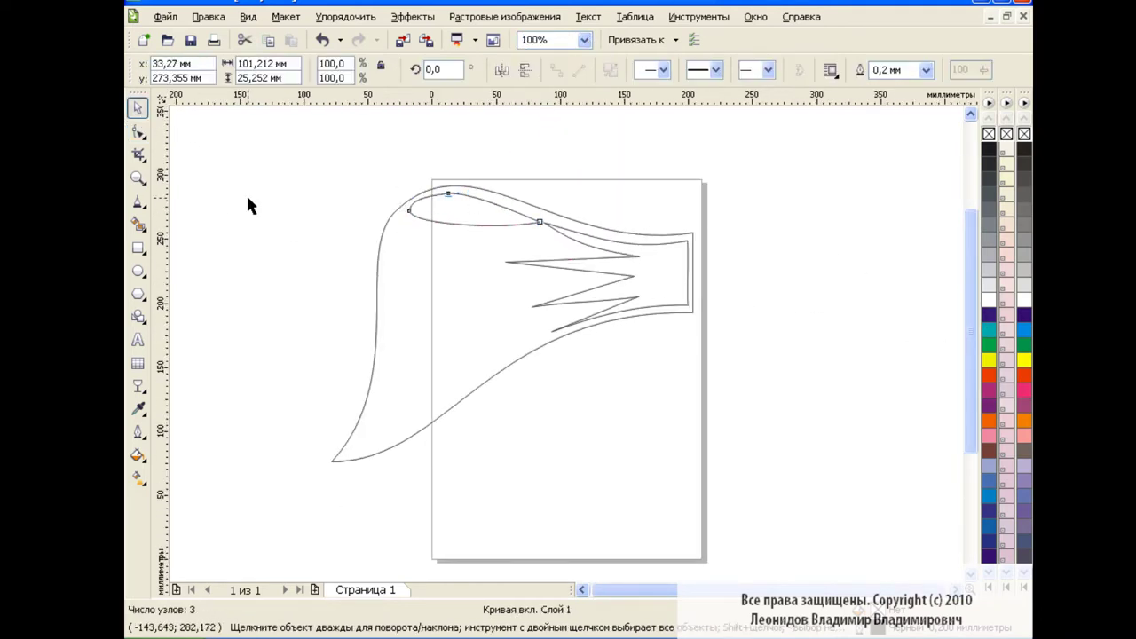
pyautogui.click(248, 198)
# Step: Reselect the teardrop's left tip at 200% zoom to check its shape
pyautogui.press('F10')
pyautogui.click(461, 189)
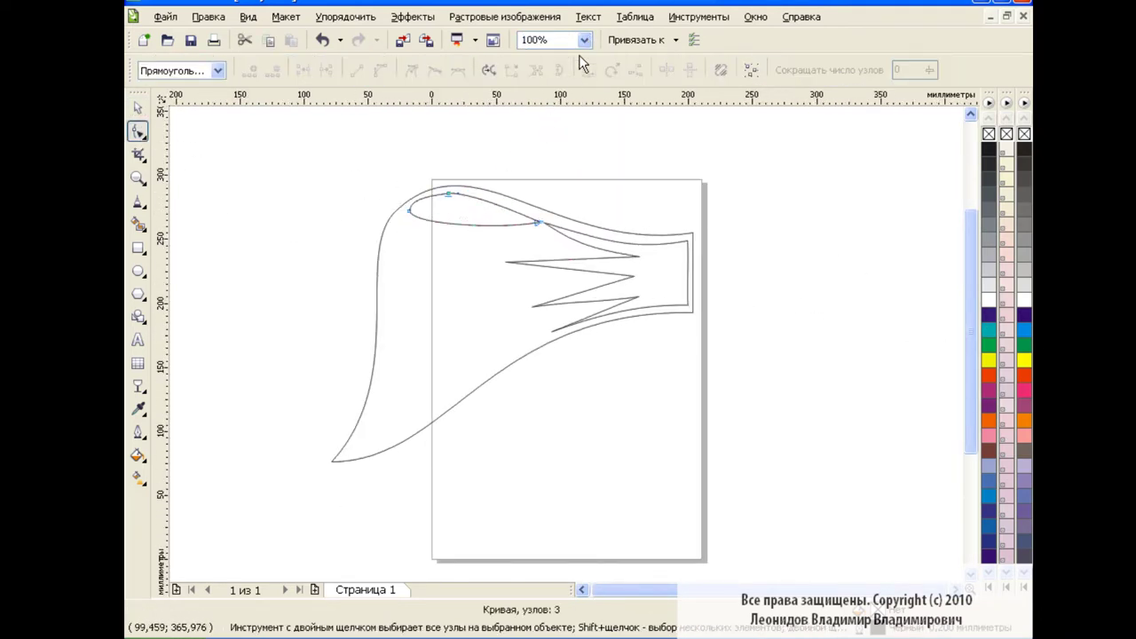
pyautogui.click(584, 40)
pyautogui.click(559, 173)
pyautogui.scroll(3, 615, 312)
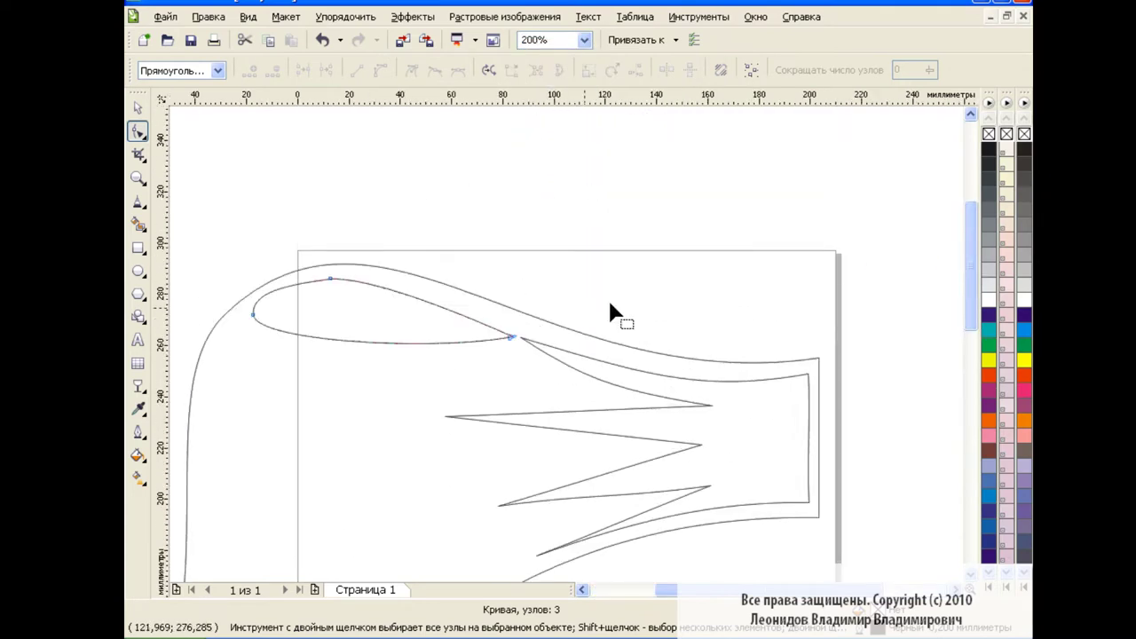
pyautogui.click(254, 316)
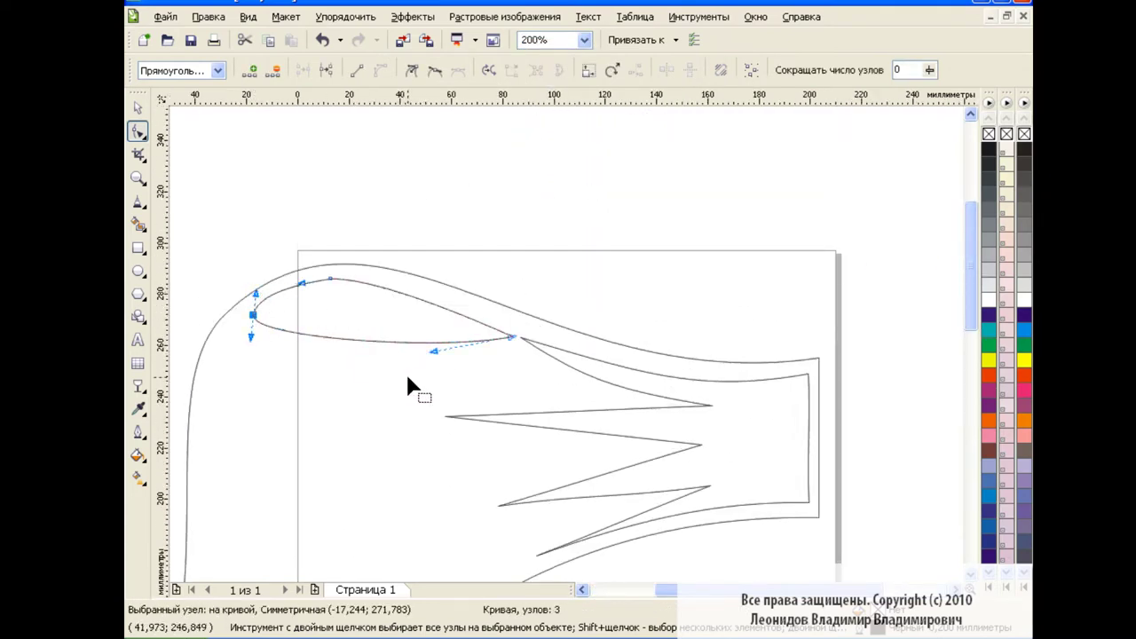
pyautogui.scroll(-3, 409, 384)
pyautogui.press('space')
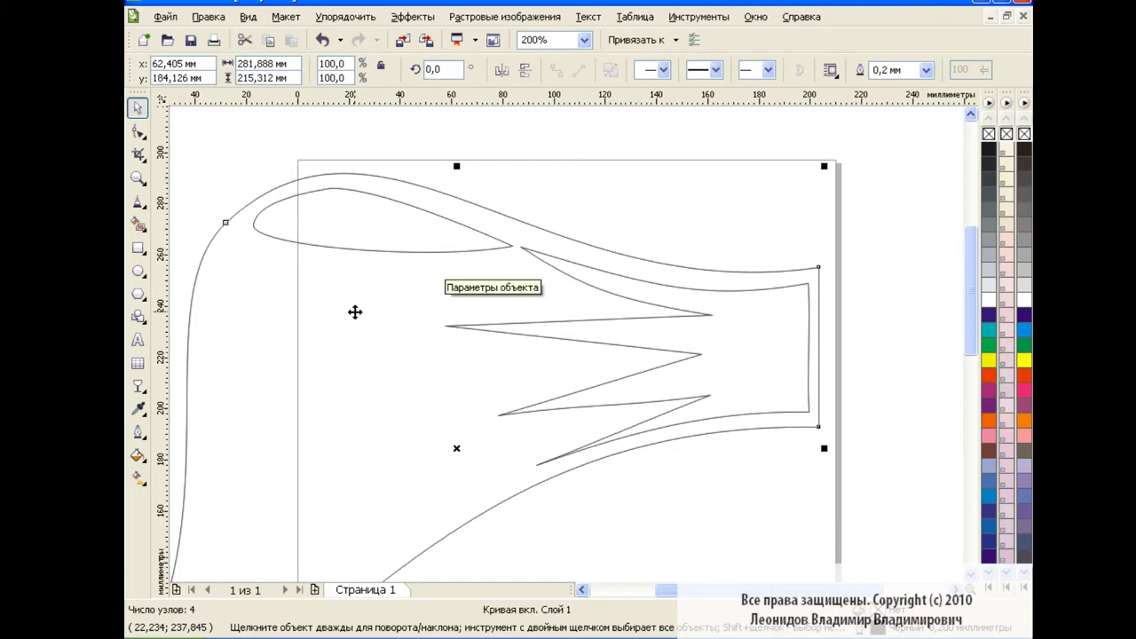
pyautogui.moveTo(237, 230)
pyautogui.mouseDown()
pyautogui.moveTo(272, 268)
pyautogui.moveTo(233, 238)
pyautogui.moveTo(316, 273)
pyautogui.mouseUp()
# Step: Draw a small closed three-point polyline just below the teardrop loop
pyautogui.click(263, 127)
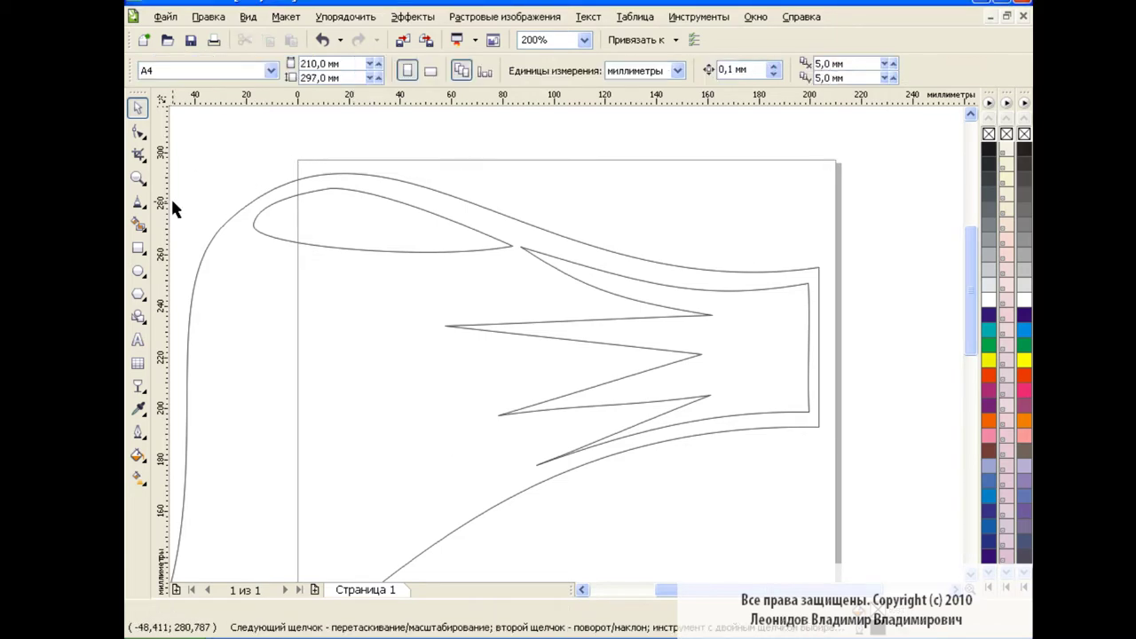
pyautogui.click(138, 202)
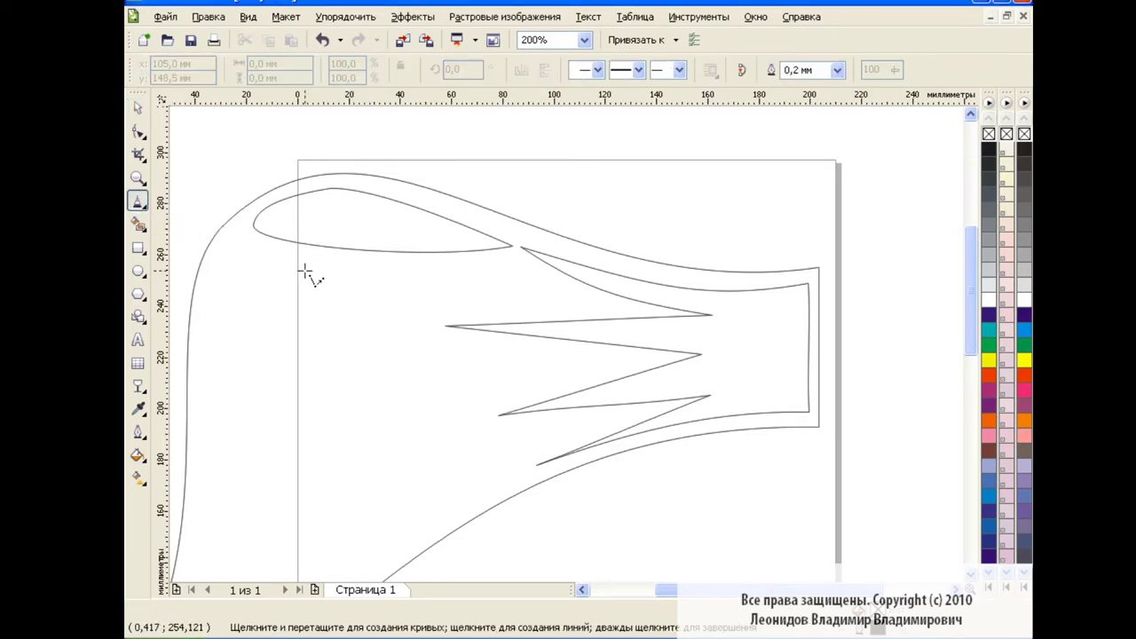
pyautogui.click(330, 272)
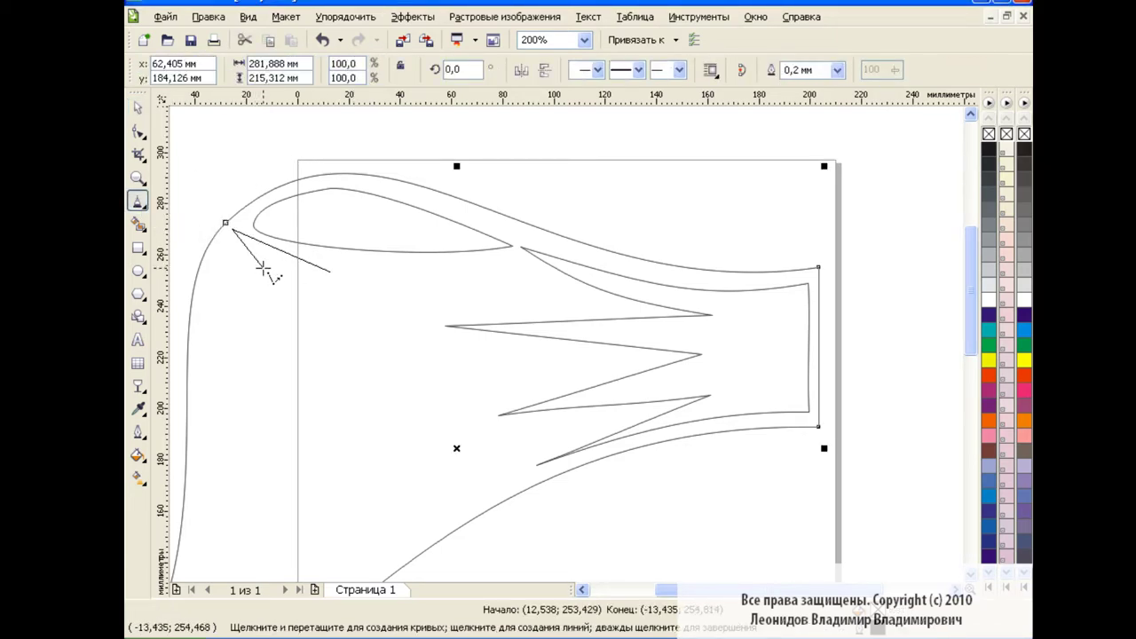
pyautogui.click(266, 264)
pyautogui.click(329, 272)
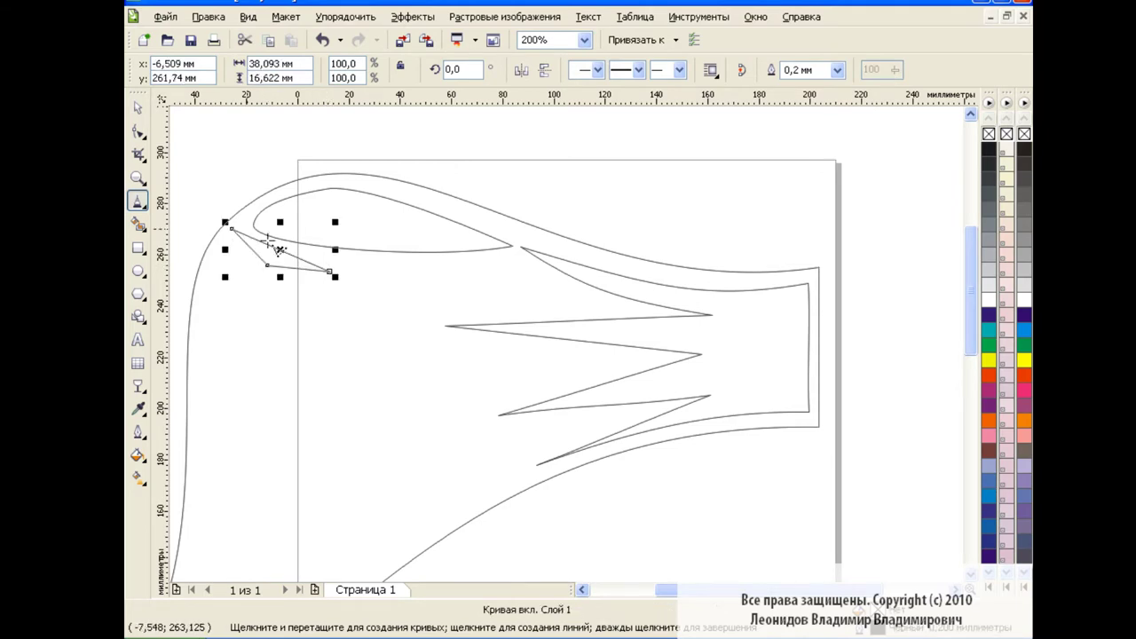
# Step: Bend the small outline's edges into a thin crescent and nudge it into place
pyautogui.press('F10')
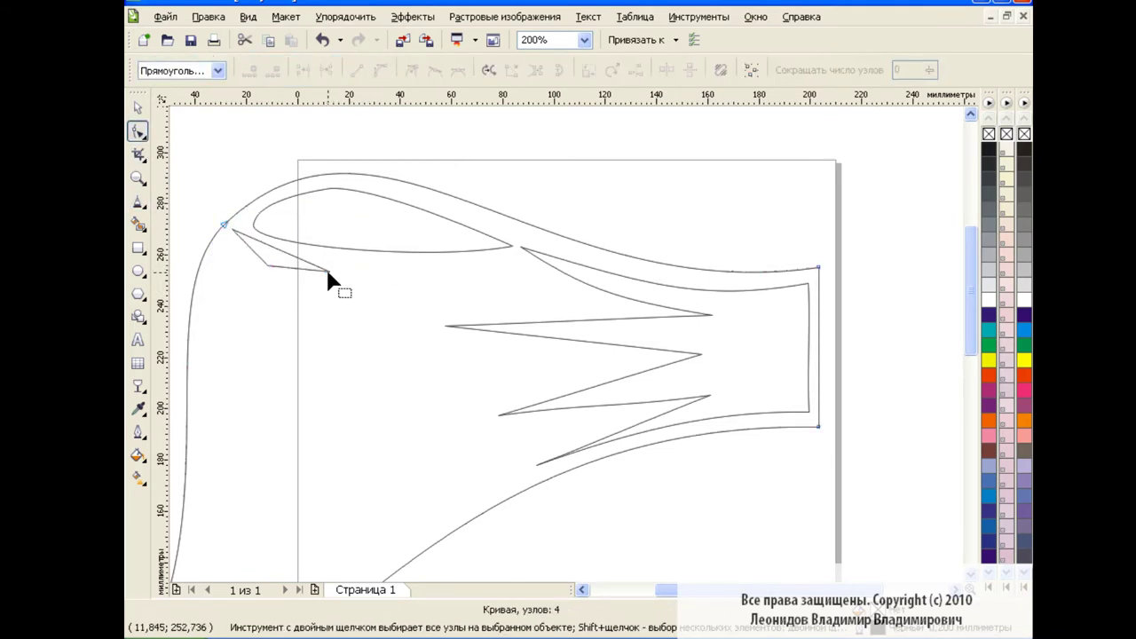
pyautogui.moveTo(326, 268); pyautogui.dragTo(306, 265)
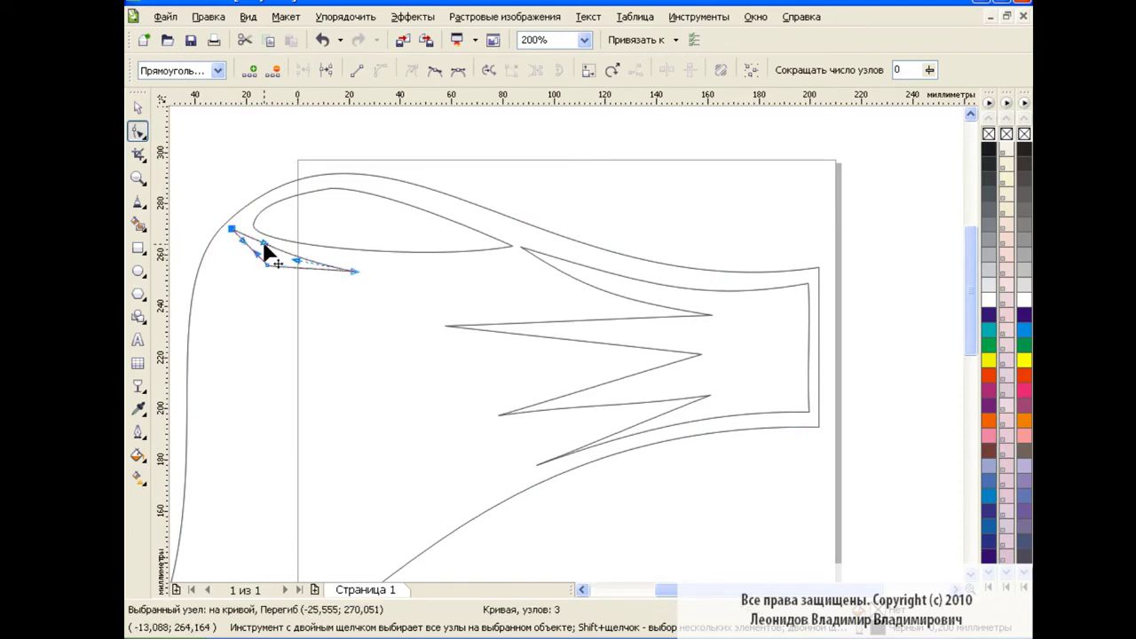
pyautogui.moveTo(232, 229); pyautogui.dragTo(242, 234)
pyautogui.moveTo(352, 272); pyautogui.dragTo(338, 284)
pyautogui.click(268, 266)
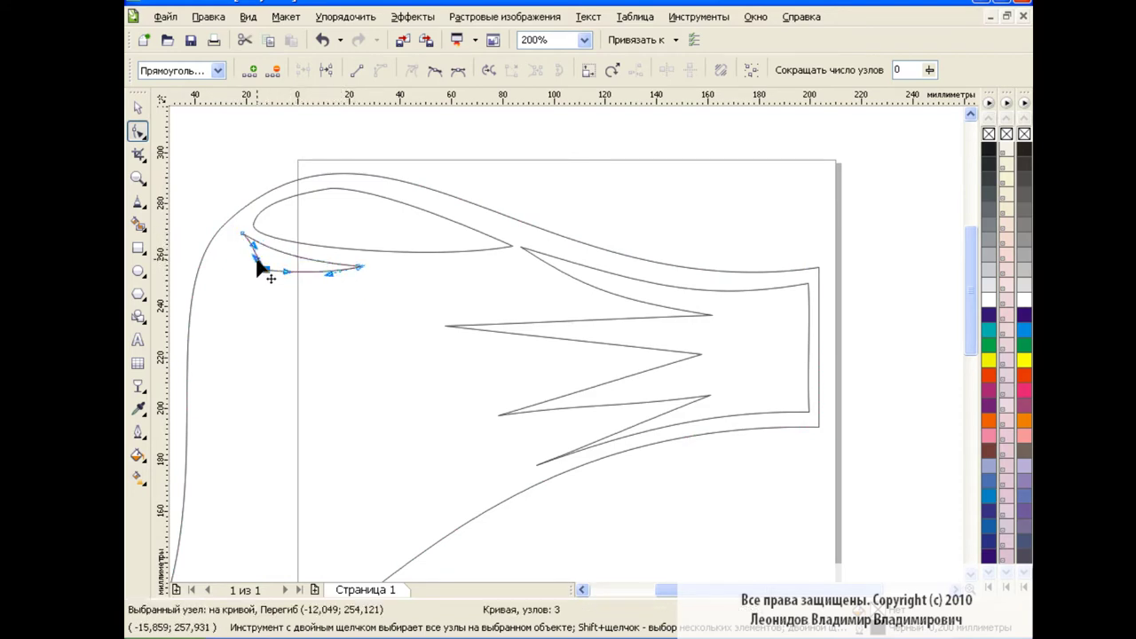
pyautogui.click(241, 233)
pyautogui.moveTo(255, 252)
pyautogui.mouseDown()
pyautogui.moveTo(243, 251)
pyautogui.moveTo(269, 271)
pyautogui.moveTo(362, 262)
pyautogui.mouseUp()
pyautogui.click(137, 106)
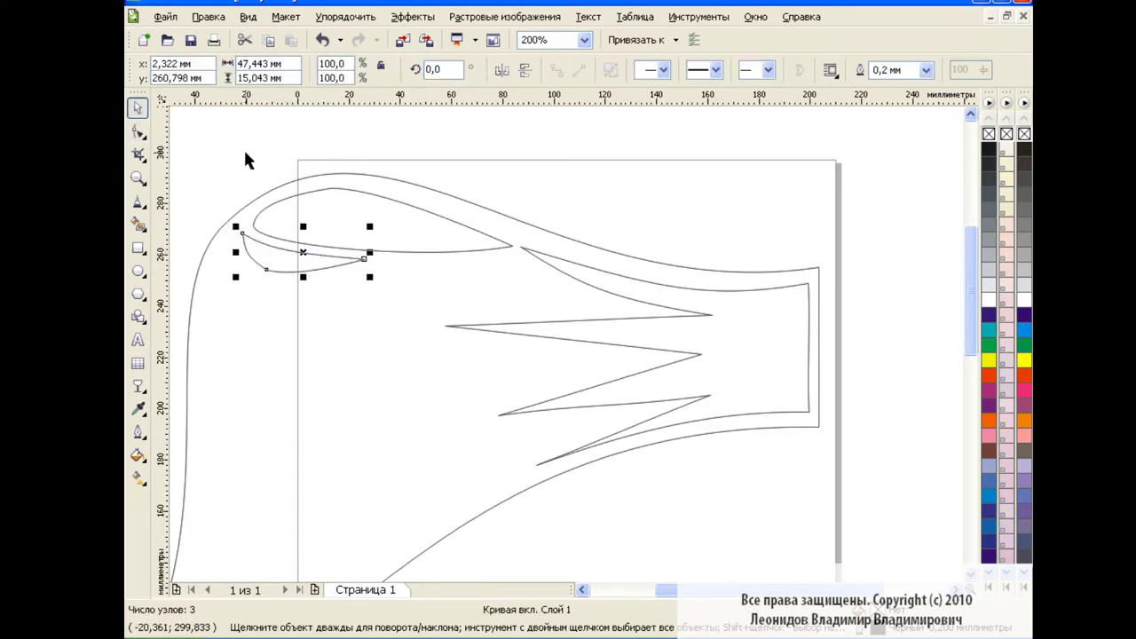
pyautogui.moveTo(304, 254); pyautogui.dragTo(284, 261)
pyautogui.click(238, 167)
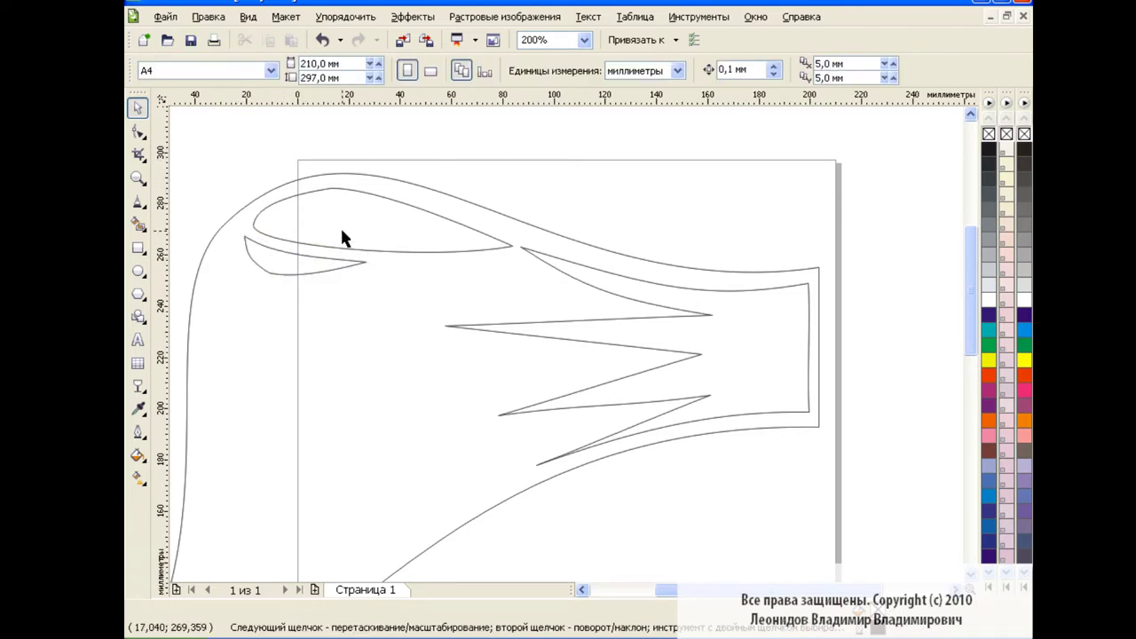
# Step: Copy both top curl curves, mirror the duplicate vertically and move it down the ribbon
pyautogui.click(584, 40)
pyautogui.click(537, 152)
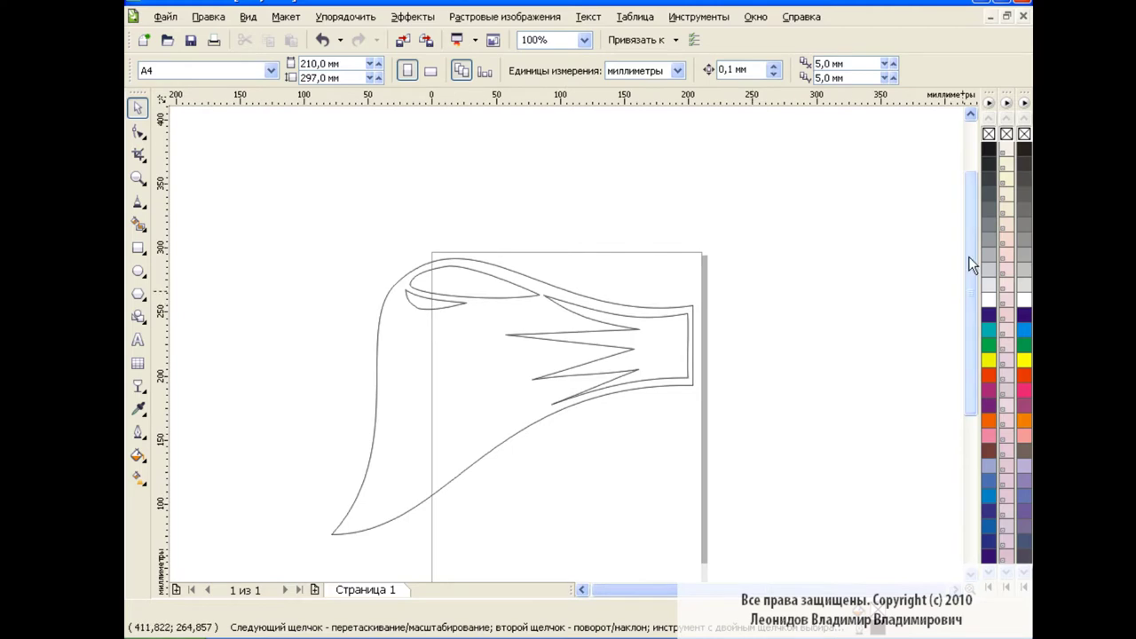
pyautogui.scroll(-3, 751, 360)
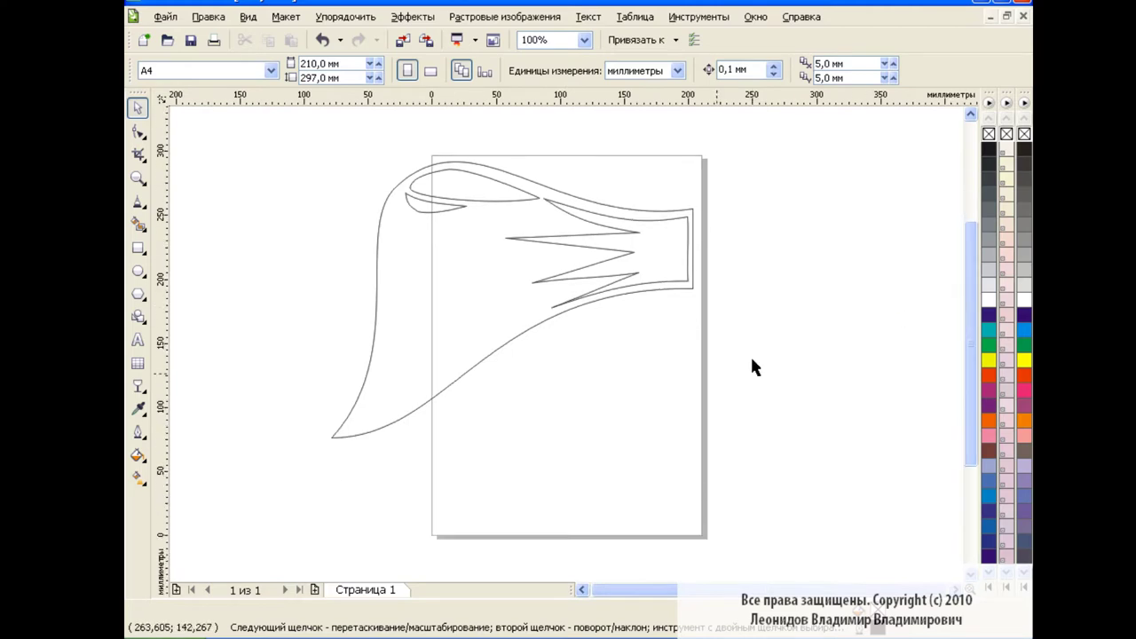
pyautogui.click(463, 209)
pyautogui.keyDown('shift'); pyautogui.click(495, 186); pyautogui.keyUp('shift')
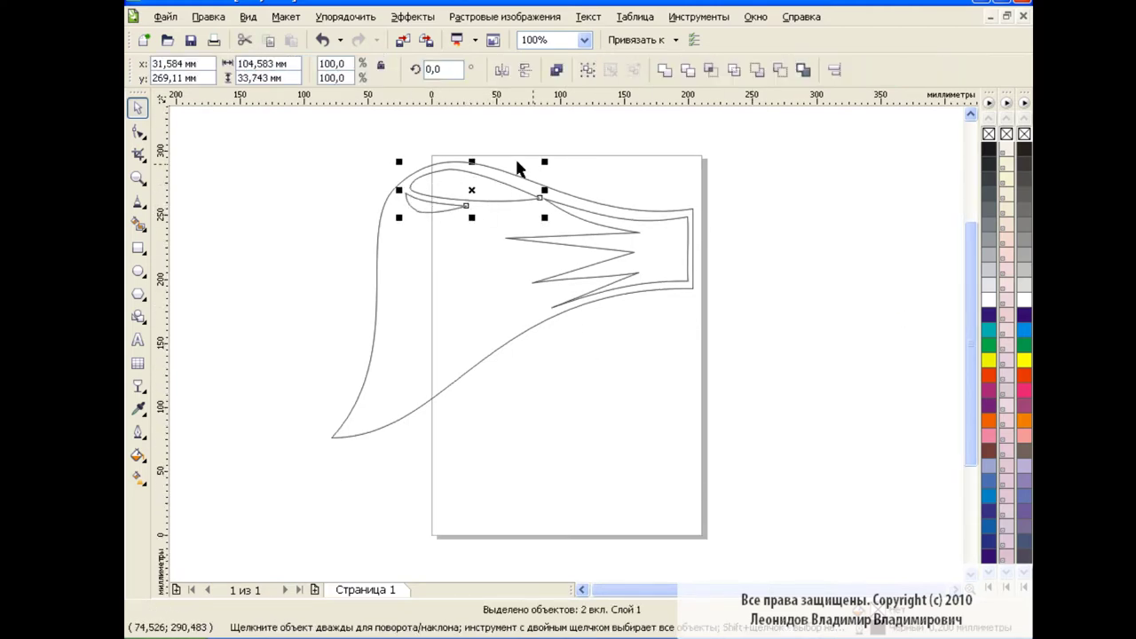
pyautogui.click(270, 40)
pyautogui.click(292, 40)
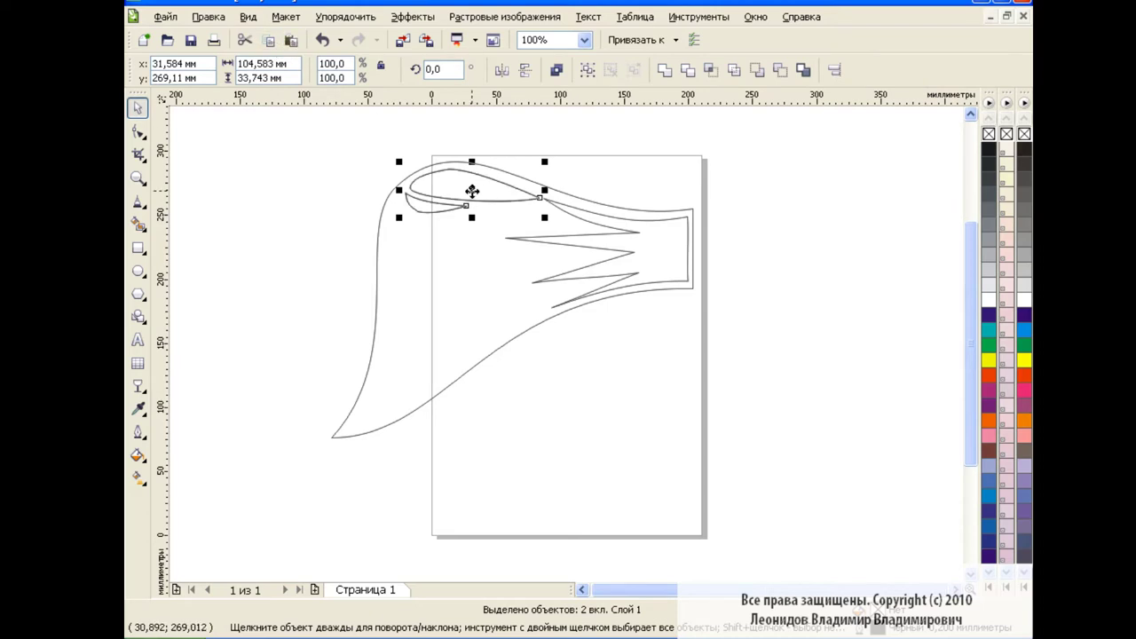
pyautogui.click(527, 71)
pyautogui.moveTo(471, 191); pyautogui.dragTo(472, 319)
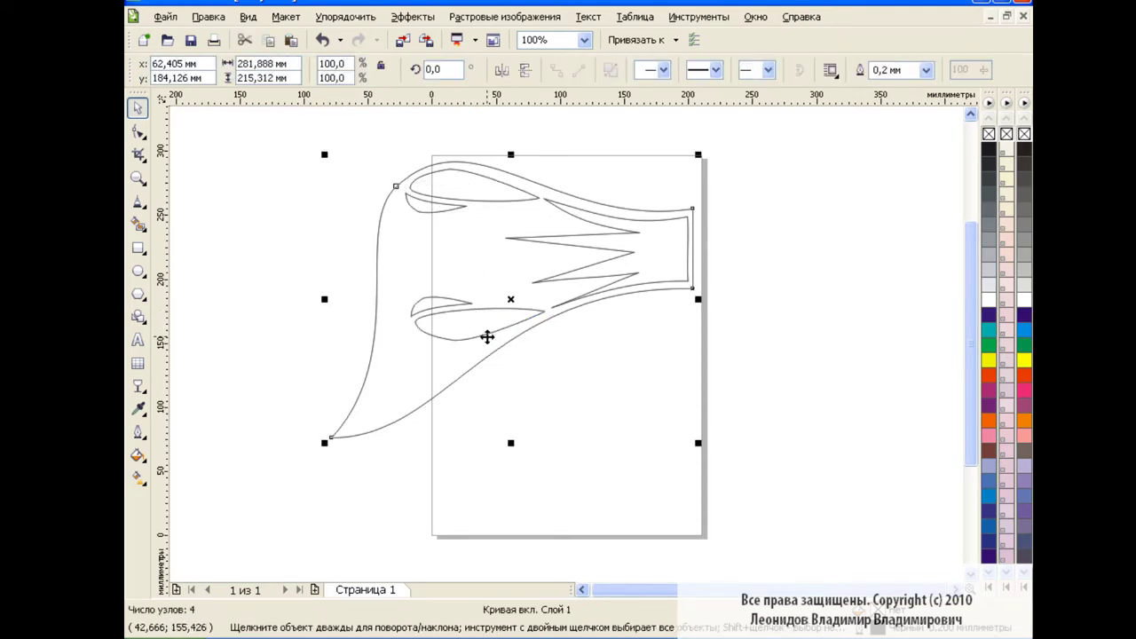
# Step: Edit the lower mirrored curve's nodes at 200% zoom, stretching it along the lower edge
pyautogui.click(462, 334)
pyautogui.click(138, 131)
pyautogui.click(584, 40)
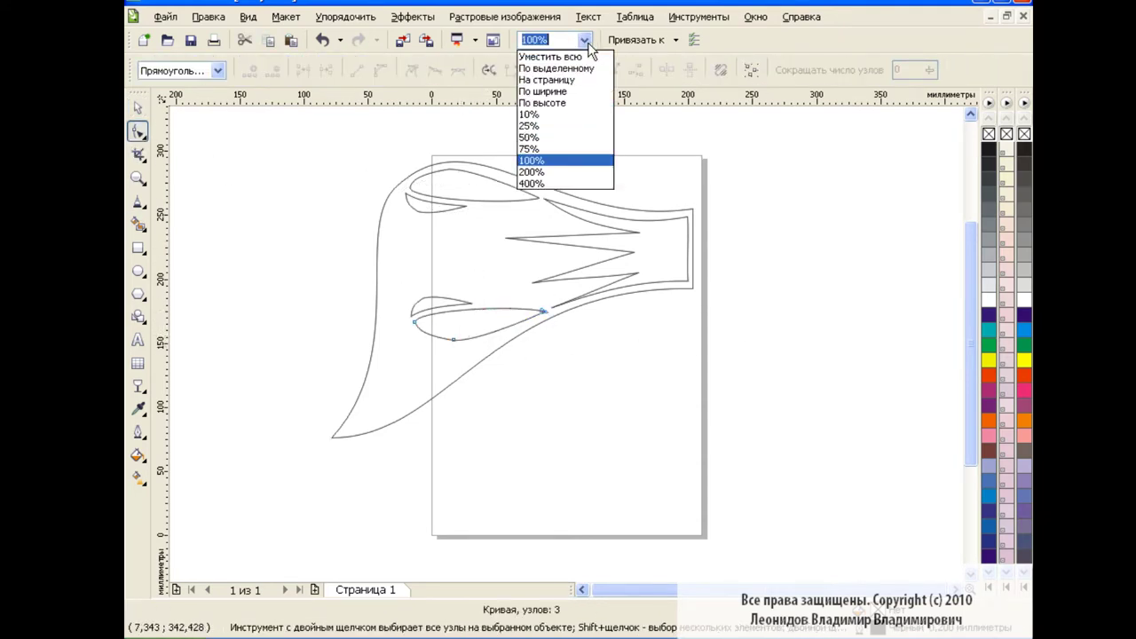
pyautogui.click(573, 157)
pyautogui.scroll(2, 970, 348)
pyautogui.hscroll(-5, 970, 349)
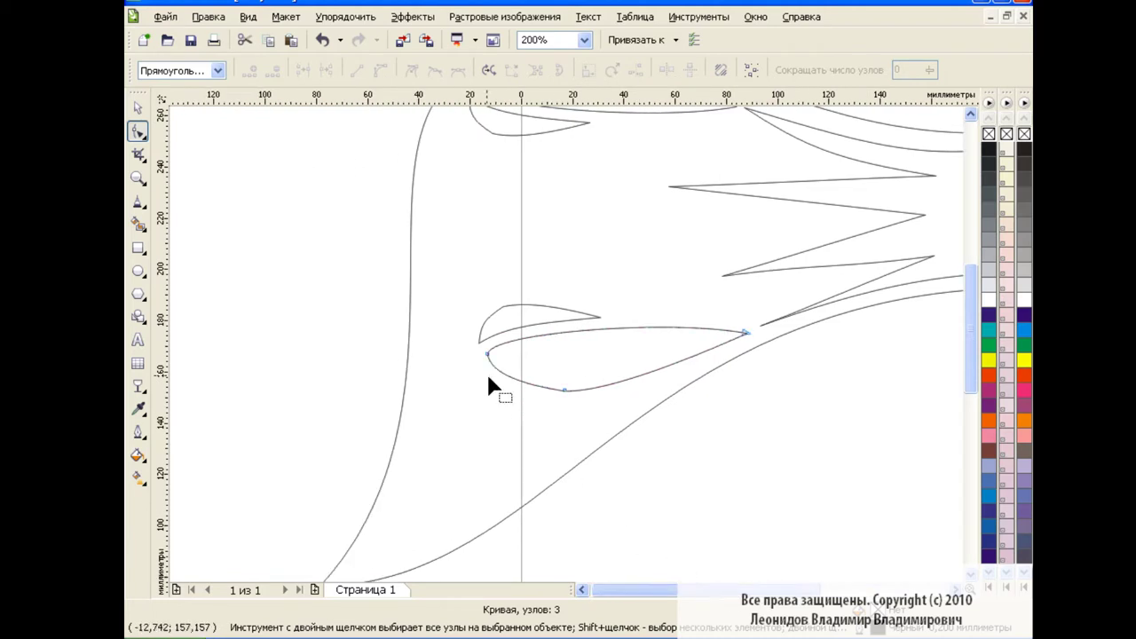
pyautogui.moveTo(487, 371)
pyautogui.mouseDown()
pyautogui.moveTo(596, 416)
pyautogui.moveTo(504, 463)
pyautogui.moveTo(470, 522)
pyautogui.mouseUp()
pyautogui.click(456, 436)
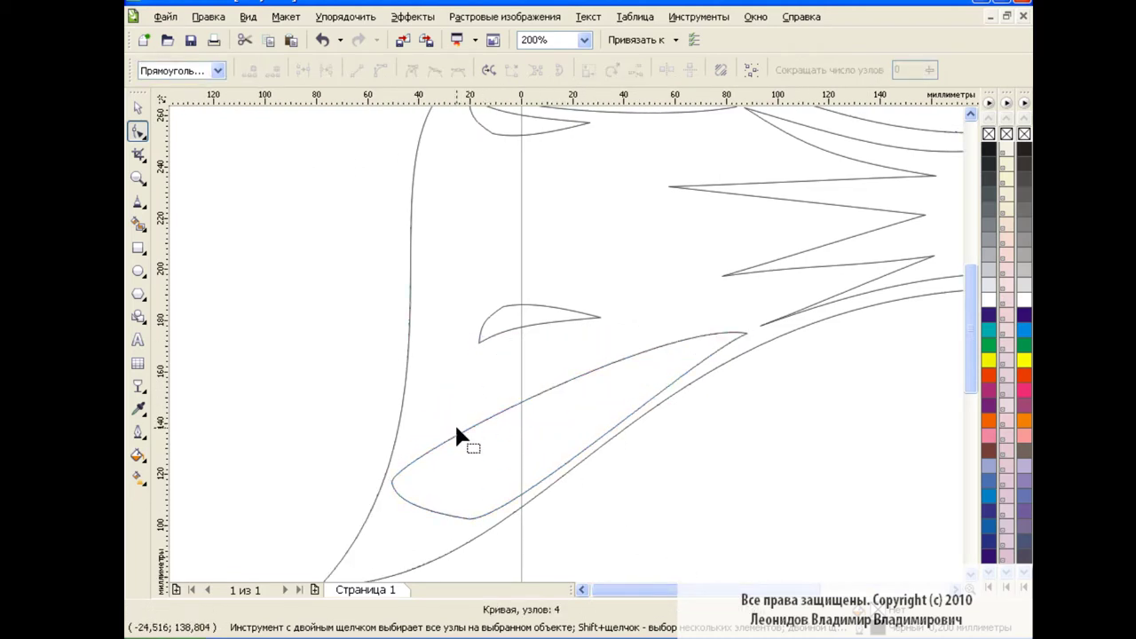
# Step: Reposition the curl's left and bottom nodes into a long, narrow fold
pyautogui.moveTo(391, 482); pyautogui.dragTo(447, 469)
pyautogui.moveTo(474, 524); pyautogui.dragTo(444, 457)
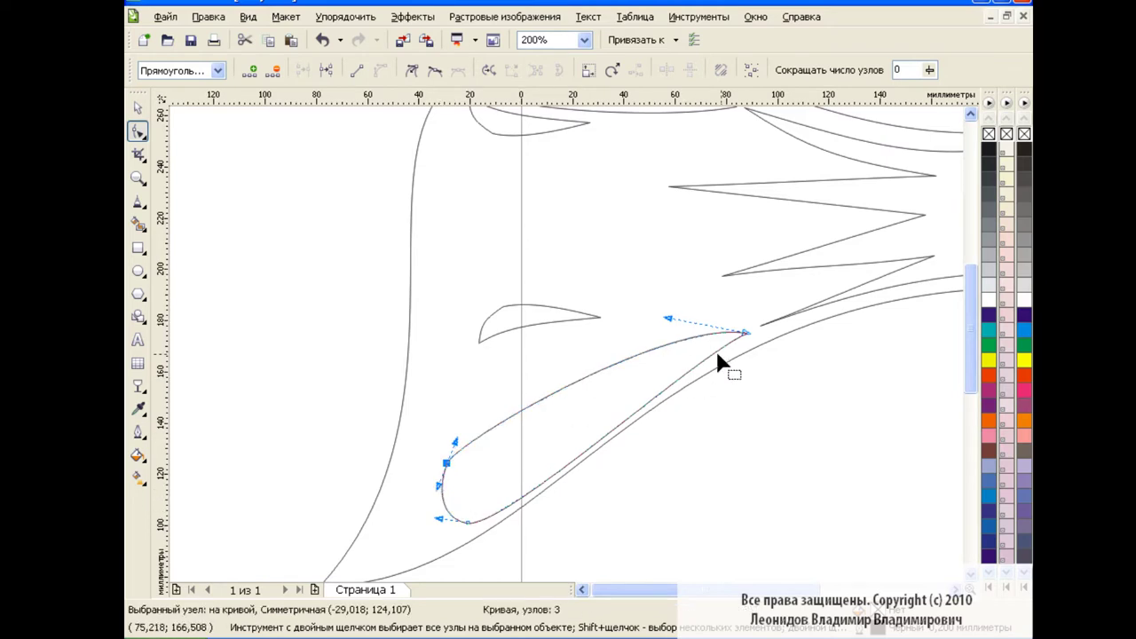
pyautogui.click(701, 373)
pyautogui.moveTo(513, 507); pyautogui.dragTo(446, 542)
pyautogui.click(444, 463)
pyautogui.moveTo(447, 463); pyautogui.dragTo(437, 470)
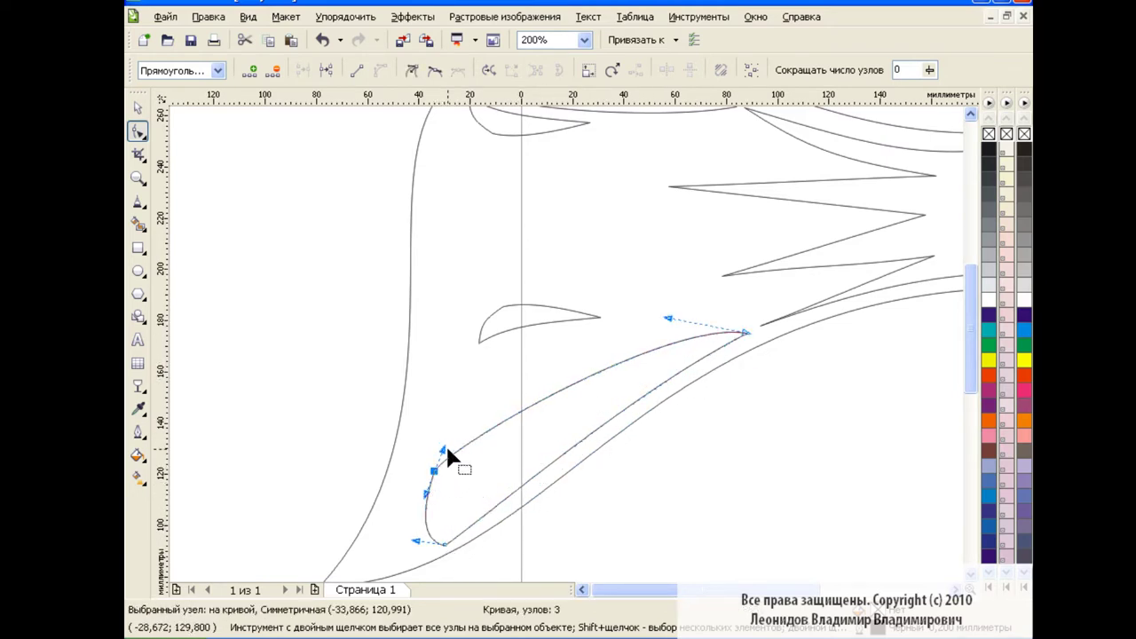
pyautogui.click(446, 544)
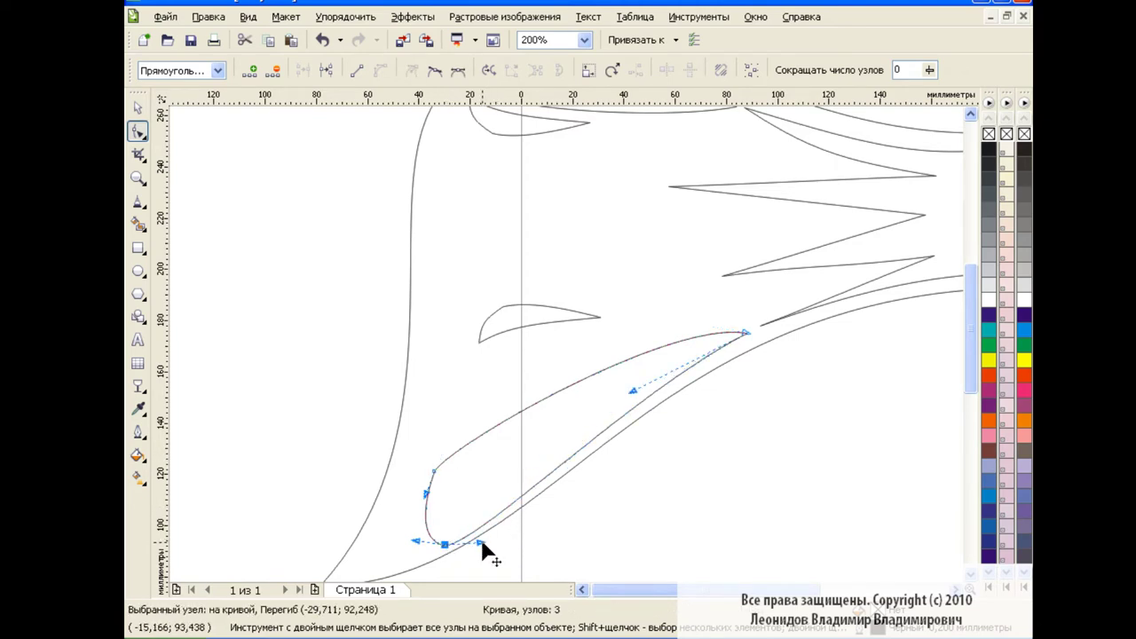
pyautogui.click(140, 111)
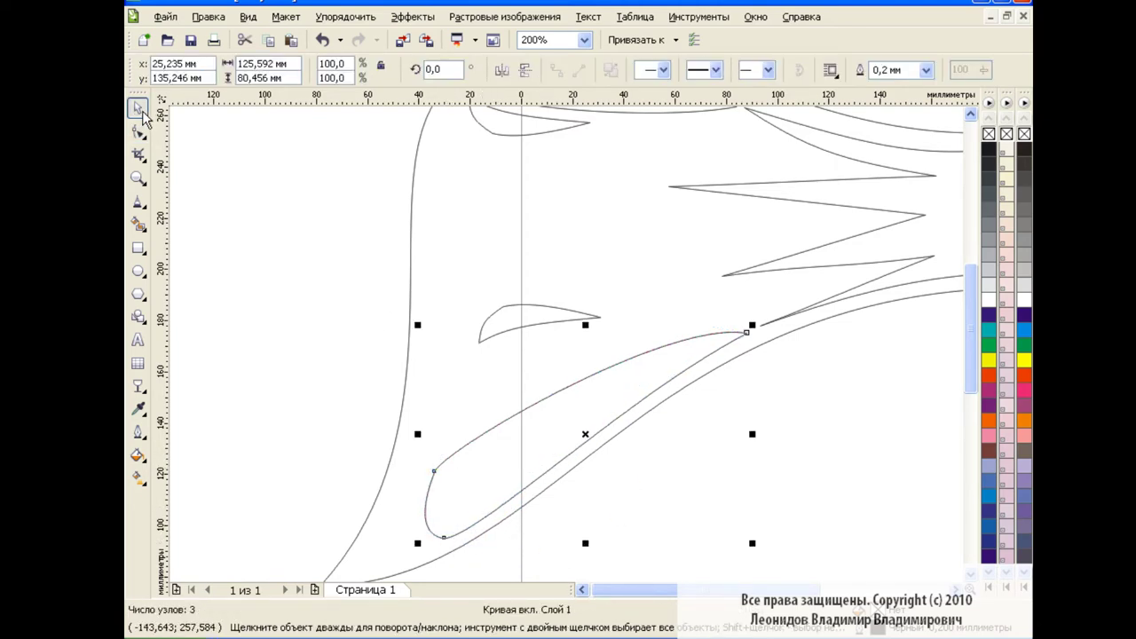
pyautogui.click(584, 40)
# Step: Return to 100% zoom and draw a freehand stroke along the lower-left inner curve
pyautogui.click(568, 158)
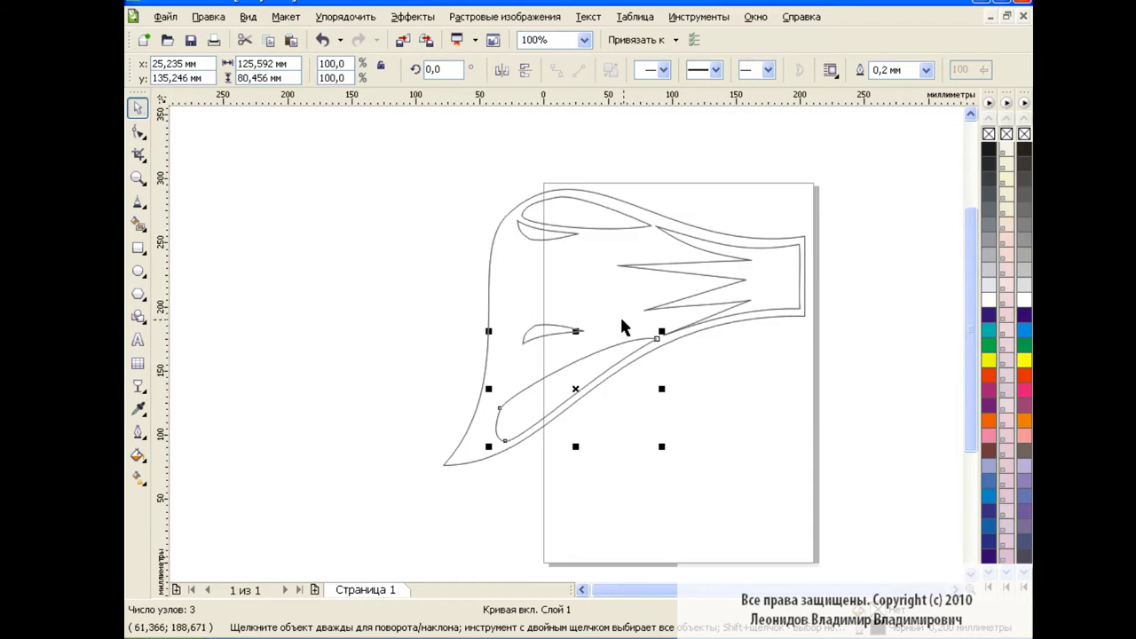
pyautogui.click(721, 406)
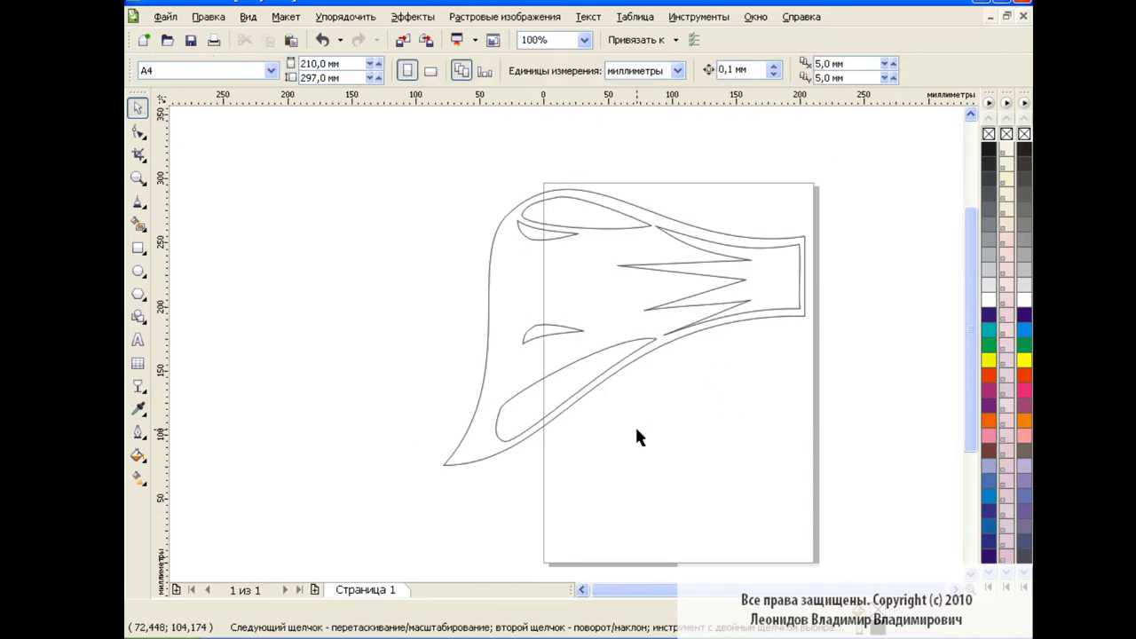
pyautogui.press('F5')
pyautogui.moveTo(500, 410)
pyautogui.mouseDown()
pyautogui.moveTo(484, 447)
pyautogui.moveTo(504, 442)
pyautogui.mouseUp()
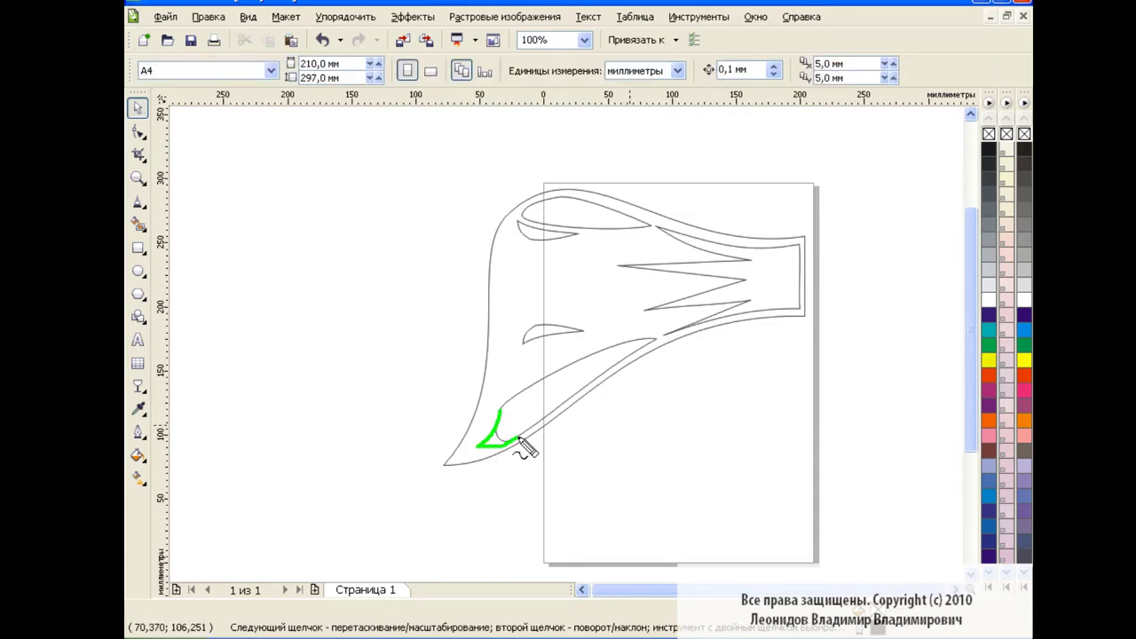
# Step: Reshape the lower fold's nodes into a smooth, wider sliver tapering along the lower-left edge
pyautogui.click(530, 396)
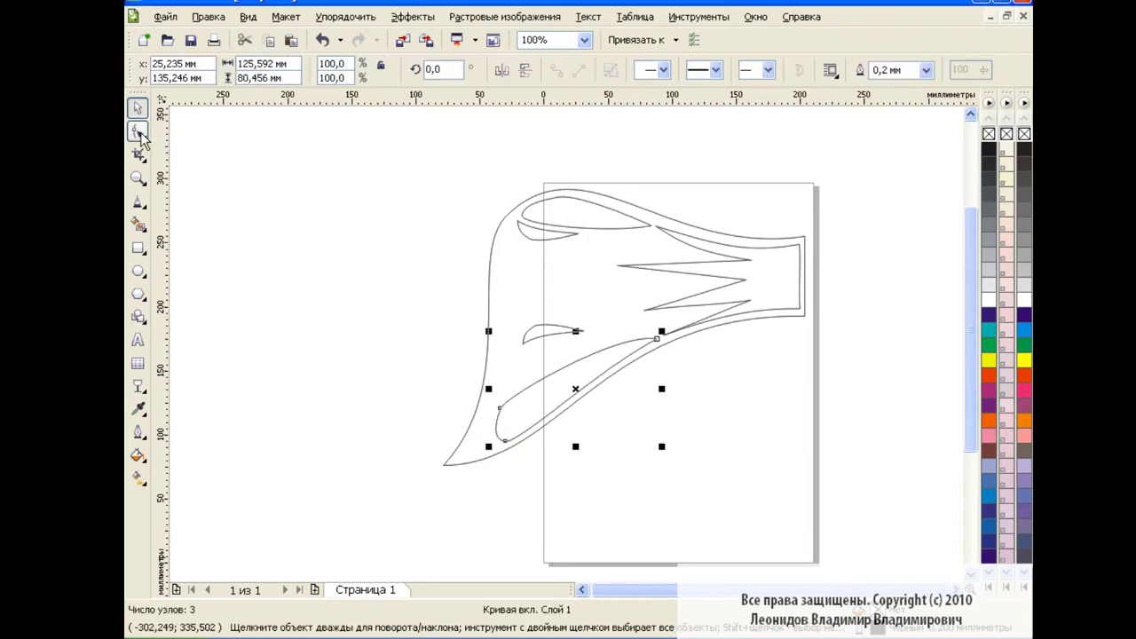
pyautogui.press('F10')
pyautogui.moveTo(505, 441)
pyautogui.mouseDown()
pyautogui.moveTo(473, 451)
pyautogui.moveTo(506, 399)
pyautogui.moveTo(500, 436)
pyautogui.moveTo(482, 456)
pyautogui.moveTo(468, 453)
pyautogui.moveTo(482, 447)
pyautogui.mouseUp()
pyautogui.click(411, 70)
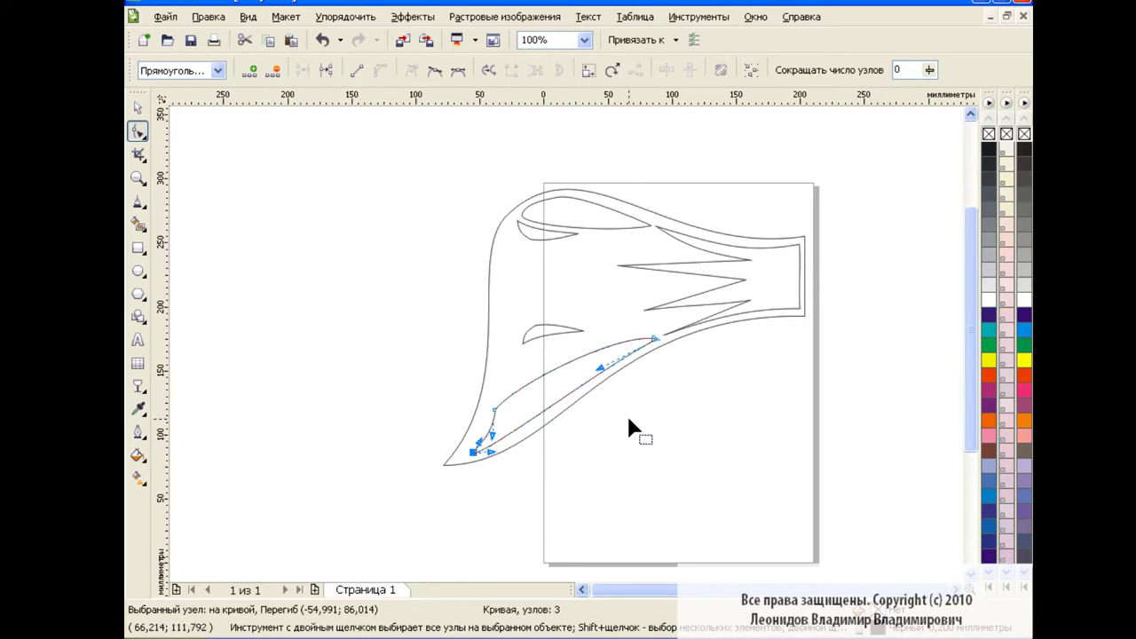
pyautogui.moveTo(497, 385)
pyautogui.mouseDown()
pyautogui.moveTo(508, 388)
pyautogui.moveTo(482, 457)
pyautogui.moveTo(508, 453)
pyautogui.mouseUp()
pyautogui.moveTo(609, 363); pyautogui.dragTo(589, 381)
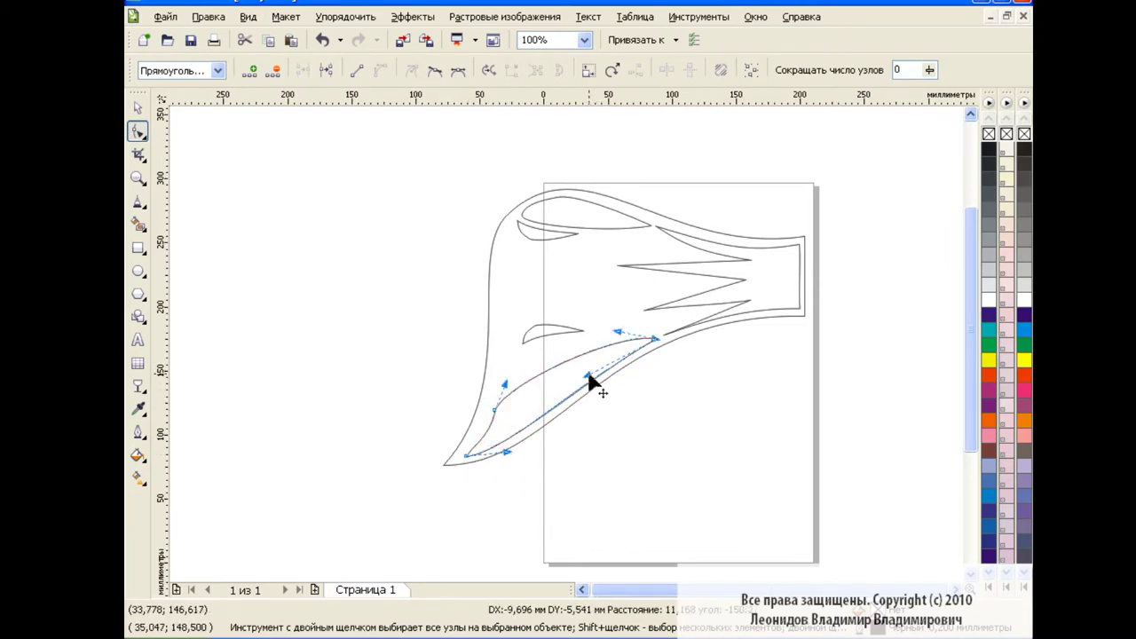
pyautogui.click(138, 107)
# Step: Move the small leaf-shaped curve down toward the lower tail and rotate it up-left
pyautogui.click(556, 324)
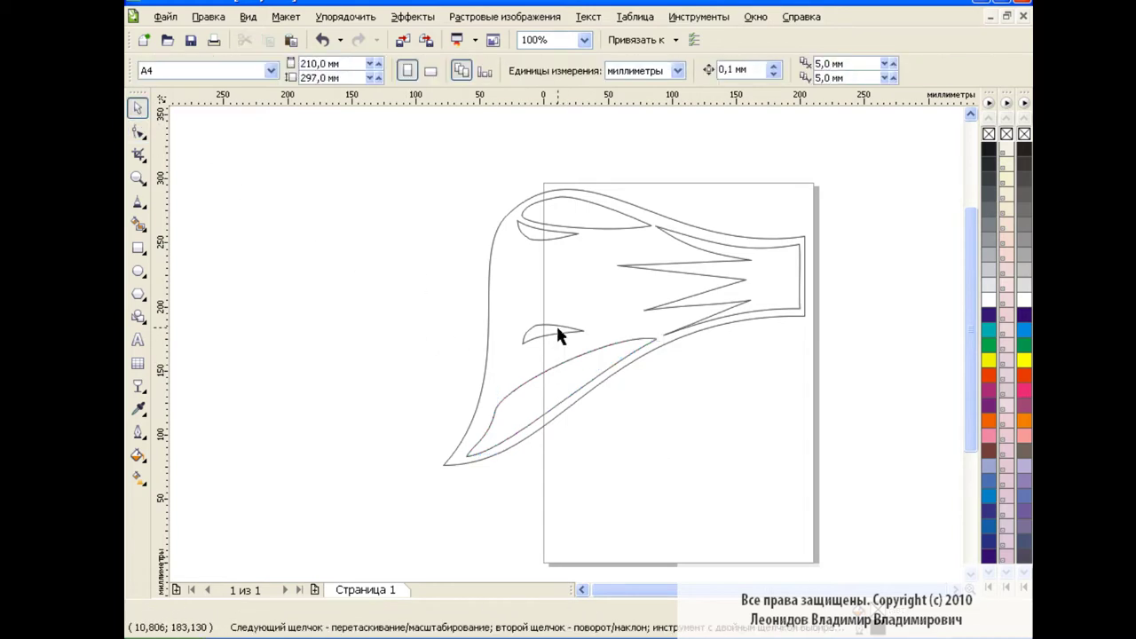
pyautogui.moveTo(553, 330)
pyautogui.mouseDown()
pyautogui.moveTo(518, 391)
pyautogui.moveTo(543, 378)
pyautogui.mouseUp()
pyautogui.click(520, 393)
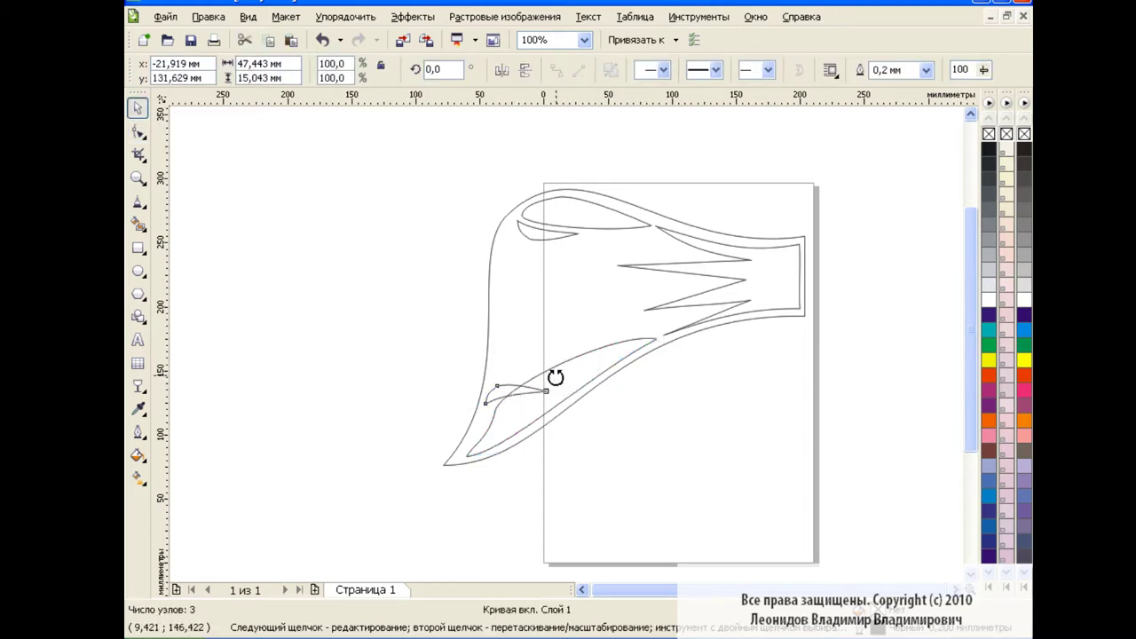
pyautogui.click(526, 391)
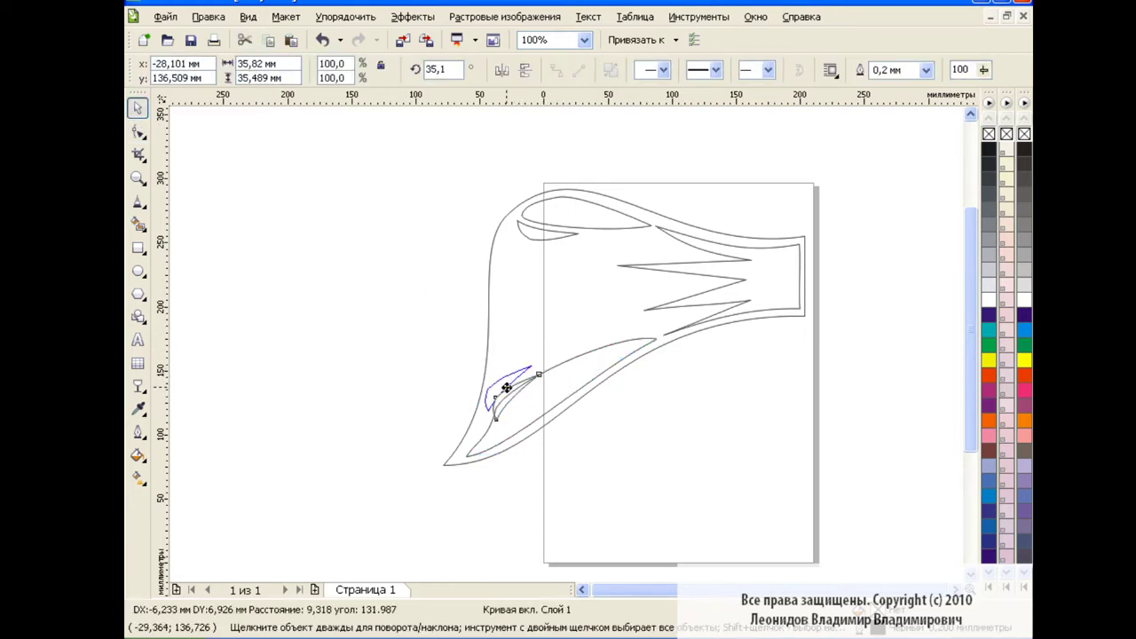
pyautogui.moveTo(523, 390)
pyautogui.mouseDown()
pyautogui.moveTo(519, 380)
pyautogui.moveTo(536, 376)
pyautogui.moveTo(464, 432)
pyautogui.mouseUp()
pyautogui.press('F10')
# Step: Zoom to 200% and reselect the small leaf curve
pyautogui.click(584, 40)
pyautogui.click(568, 157)
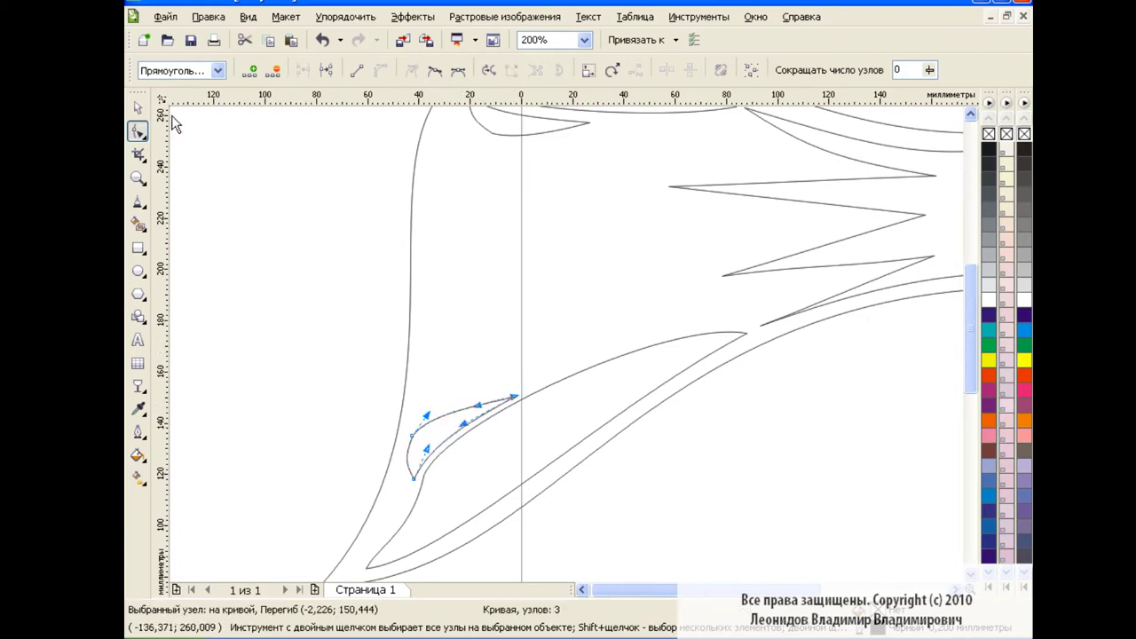
pyautogui.click(138, 107)
pyautogui.click(584, 40)
pyautogui.click(568, 157)
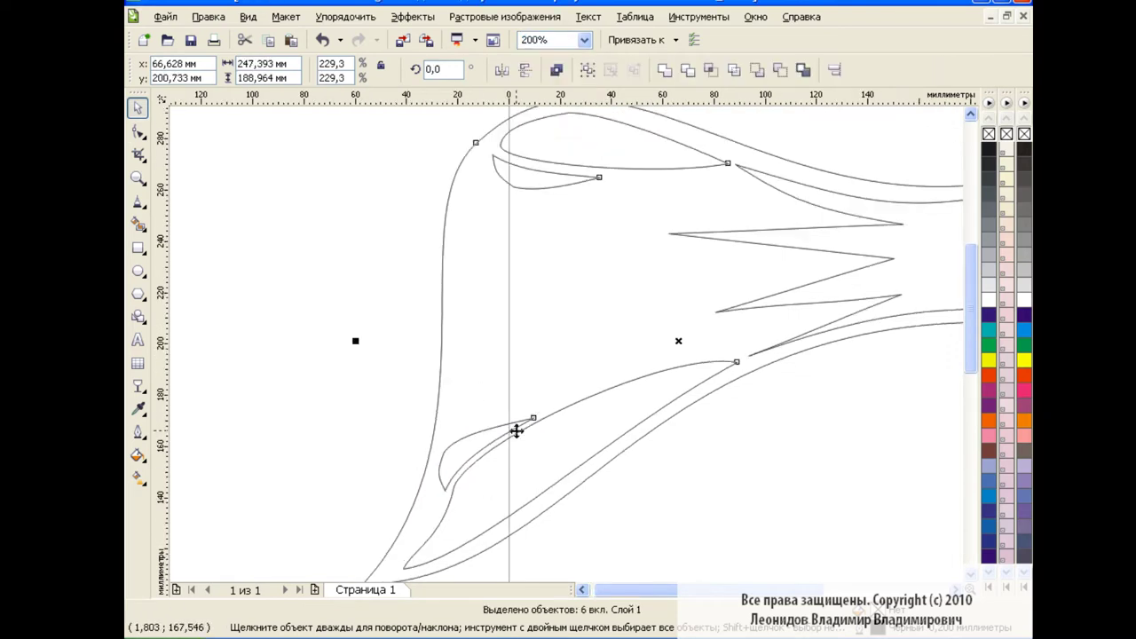
pyautogui.click(347, 432)
pyautogui.click(471, 435)
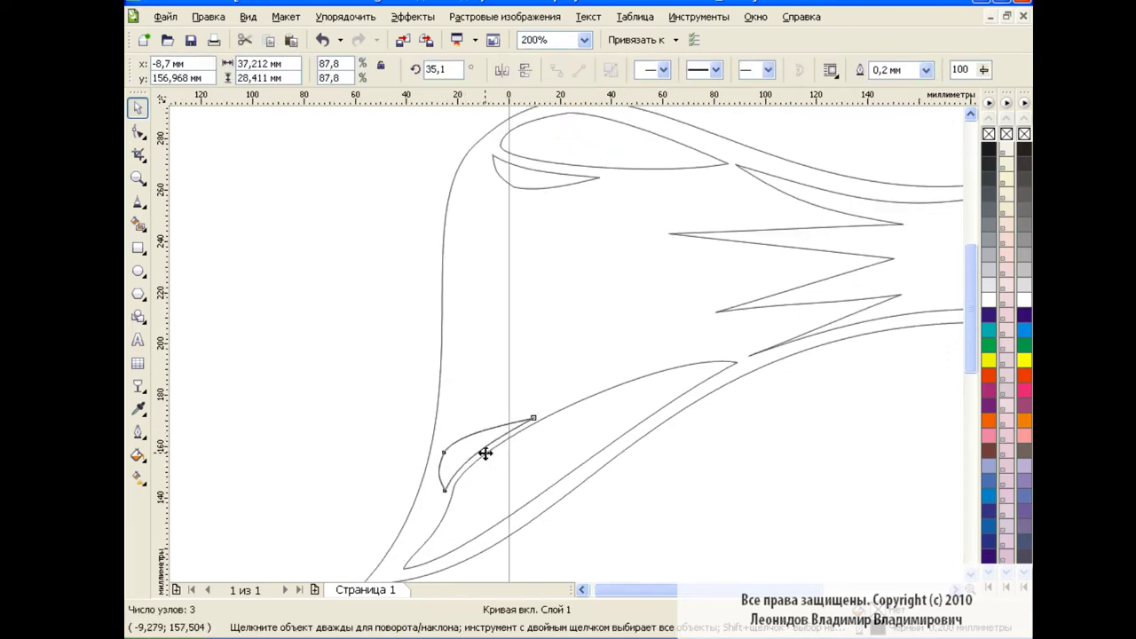
# Step: Place a copy of the leaf up and to the right, rotated to 15.4°
pyautogui.moveTo(486, 454); pyautogui.dragTo(591, 373)
pyautogui.click(591, 373)
pyautogui.moveTo(650, 329); pyautogui.dragTo(678, 266)
pyautogui.click(601, 369)
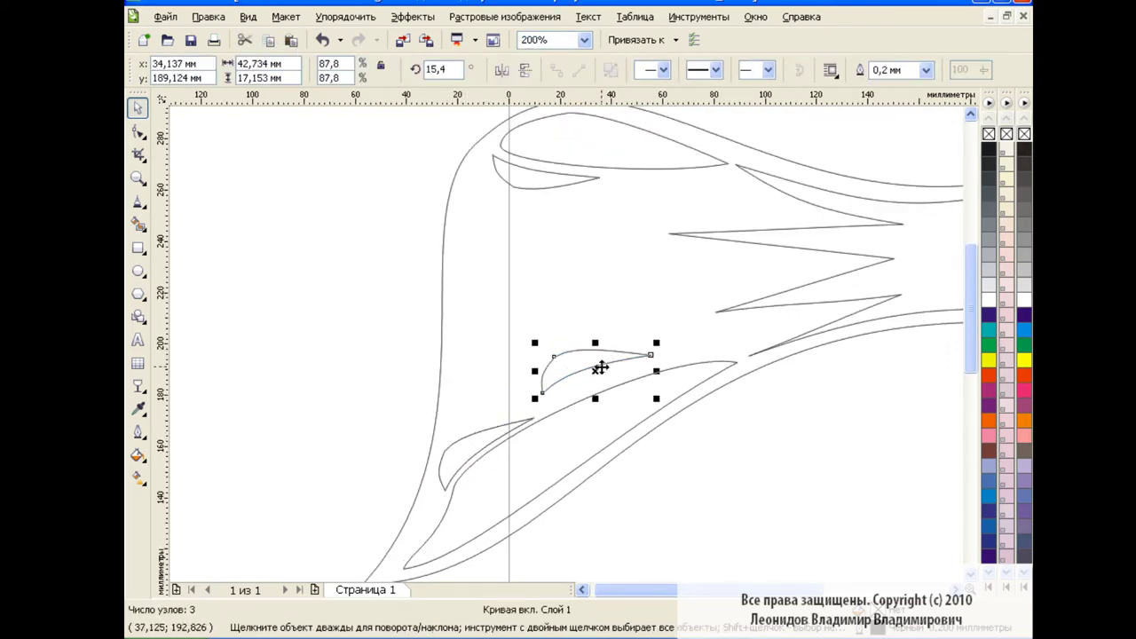
pyautogui.moveTo(601, 368)
pyautogui.mouseDown()
pyautogui.moveTo(607, 384)
pyautogui.moveTo(710, 355)
pyautogui.mouseUp()
# Step: Lengthen the leaf copy's nodes into a longer fold along the lower edge
pyautogui.press('F10')
pyautogui.moveTo(594, 380); pyautogui.dragTo(626, 371)
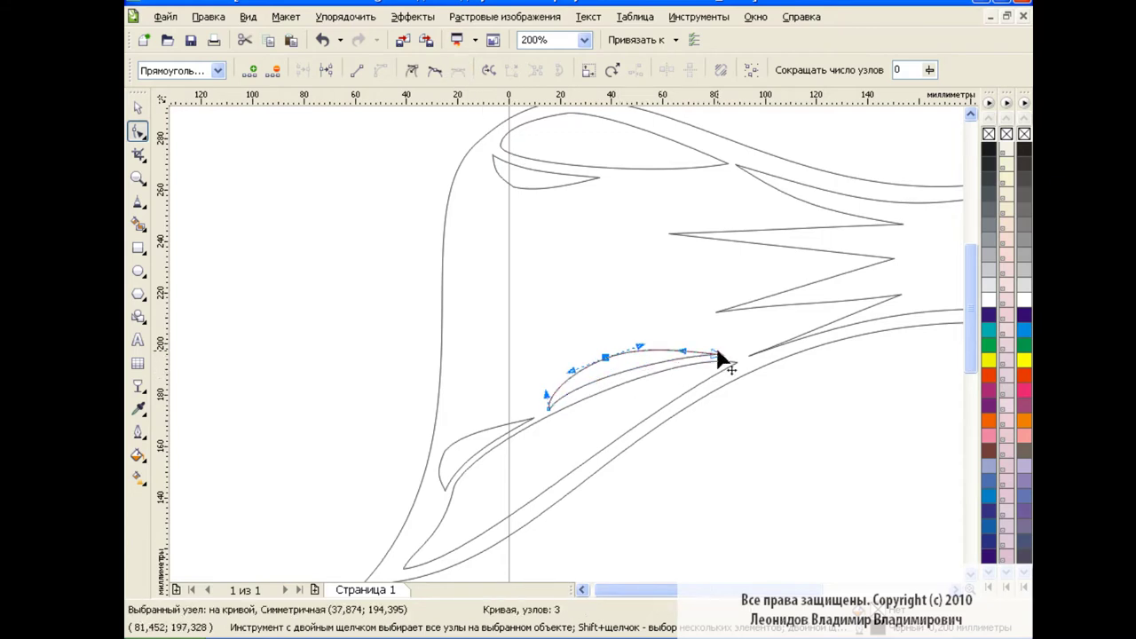
pyautogui.press('space')
pyautogui.click(323, 330)
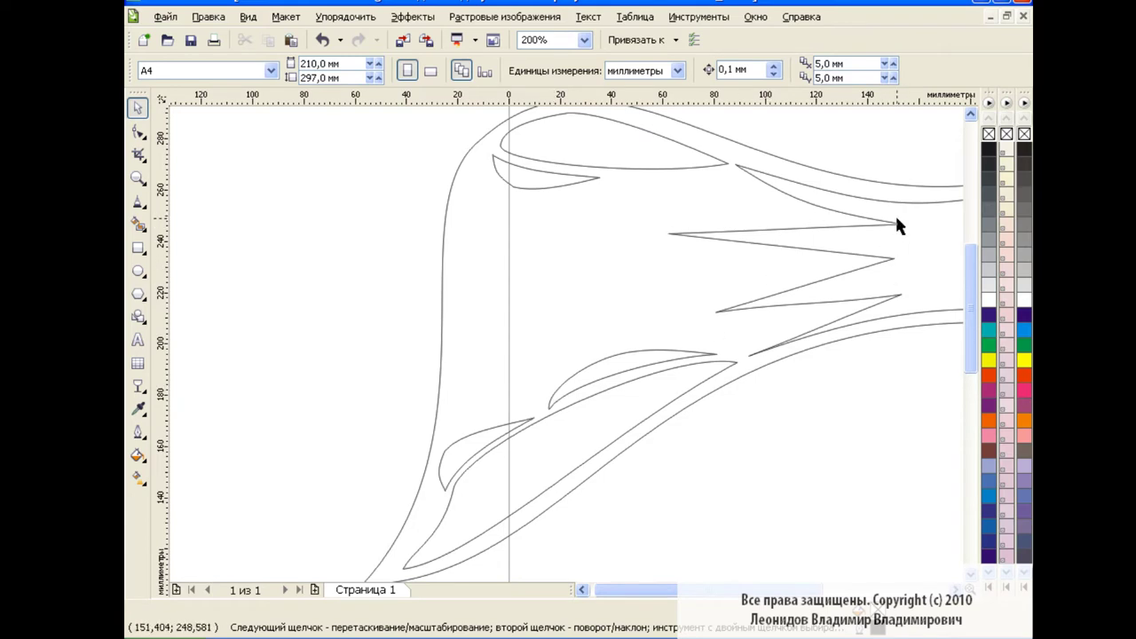
# Step: Move the zigzag's left points leftward and bend its upper and lower segments into curves
pyautogui.click(786, 589)
pyautogui.click(138, 132)
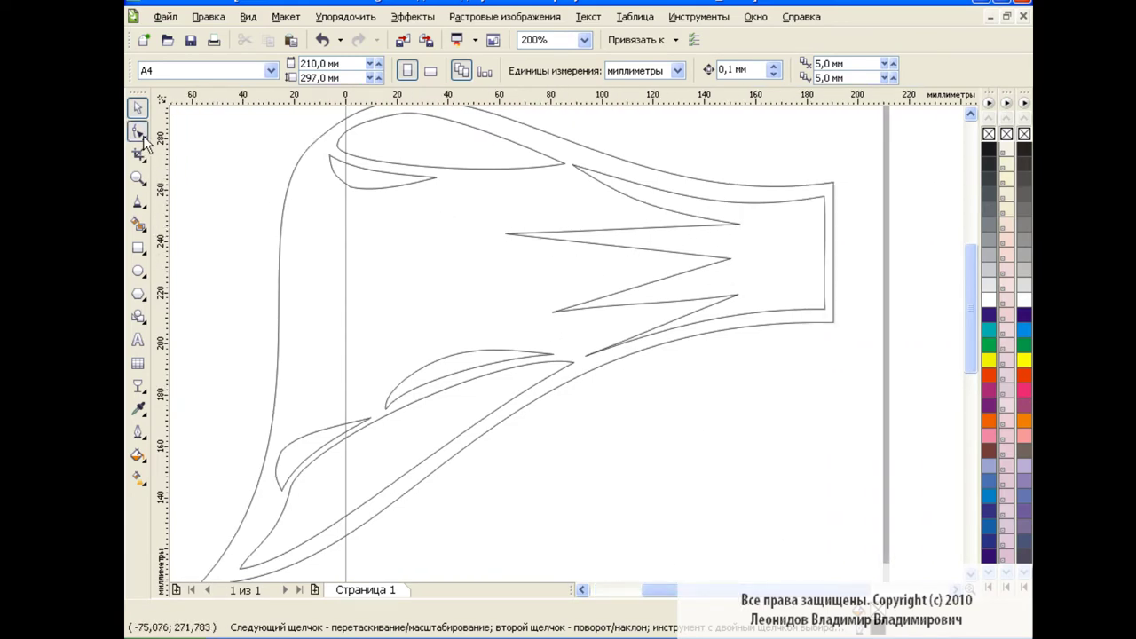
pyautogui.click(569, 234)
pyautogui.click(501, 220)
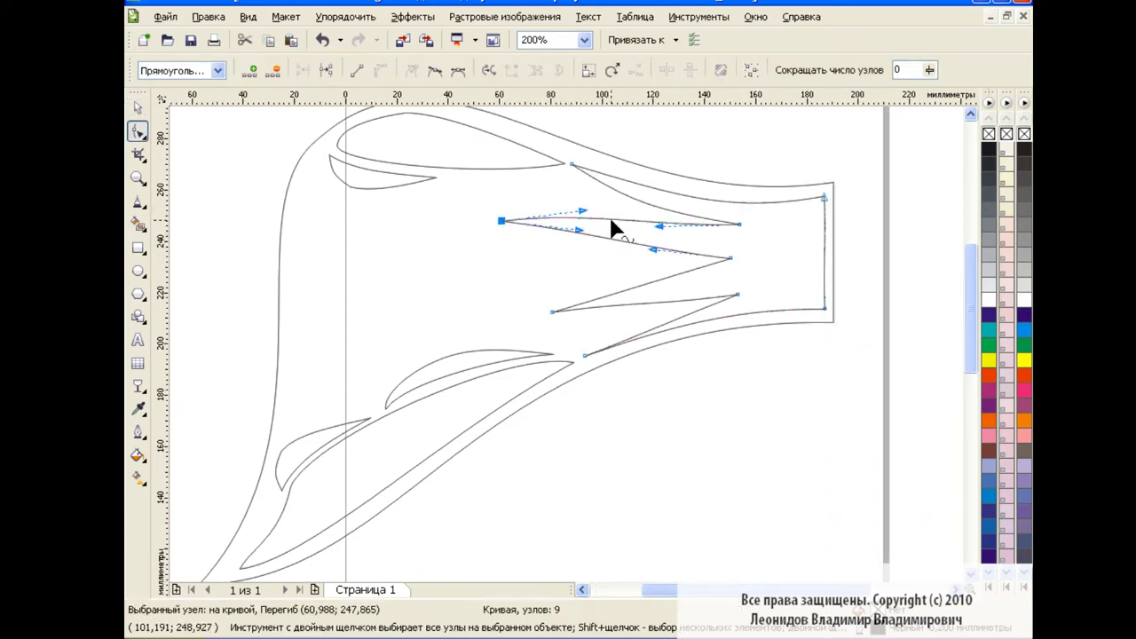
pyautogui.moveTo(502, 221); pyautogui.dragTo(488, 230)
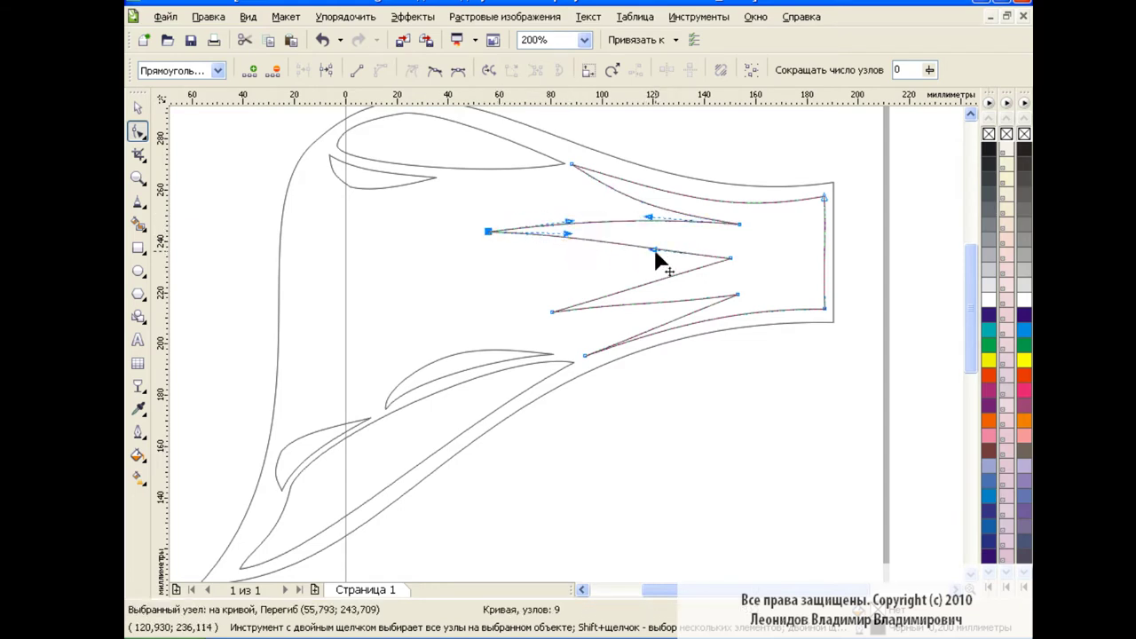
pyautogui.moveTo(553, 312); pyautogui.dragTo(512, 312)
pyautogui.moveTo(596, 301)
pyautogui.mouseDown()
pyautogui.moveTo(654, 284)
pyautogui.moveTo(624, 294)
pyautogui.moveTo(631, 284)
pyautogui.mouseUp()
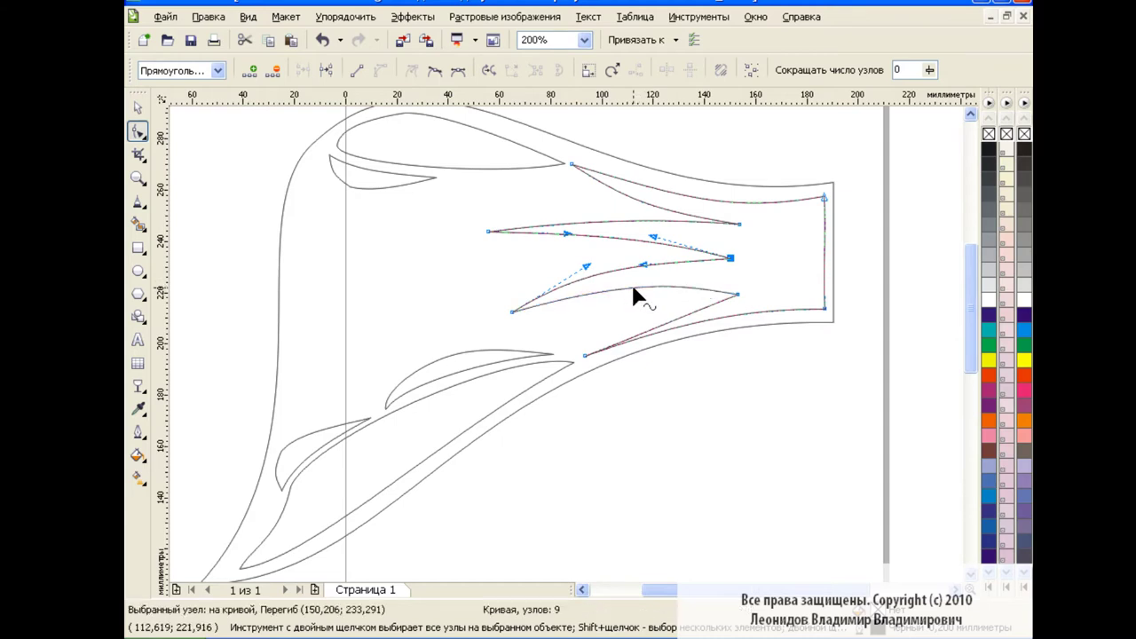
pyautogui.moveTo(666, 325)
pyautogui.mouseDown()
pyautogui.moveTo(583, 359)
pyautogui.moveTo(744, 309)
pyautogui.moveTo(740, 288)
pyautogui.mouseUp()
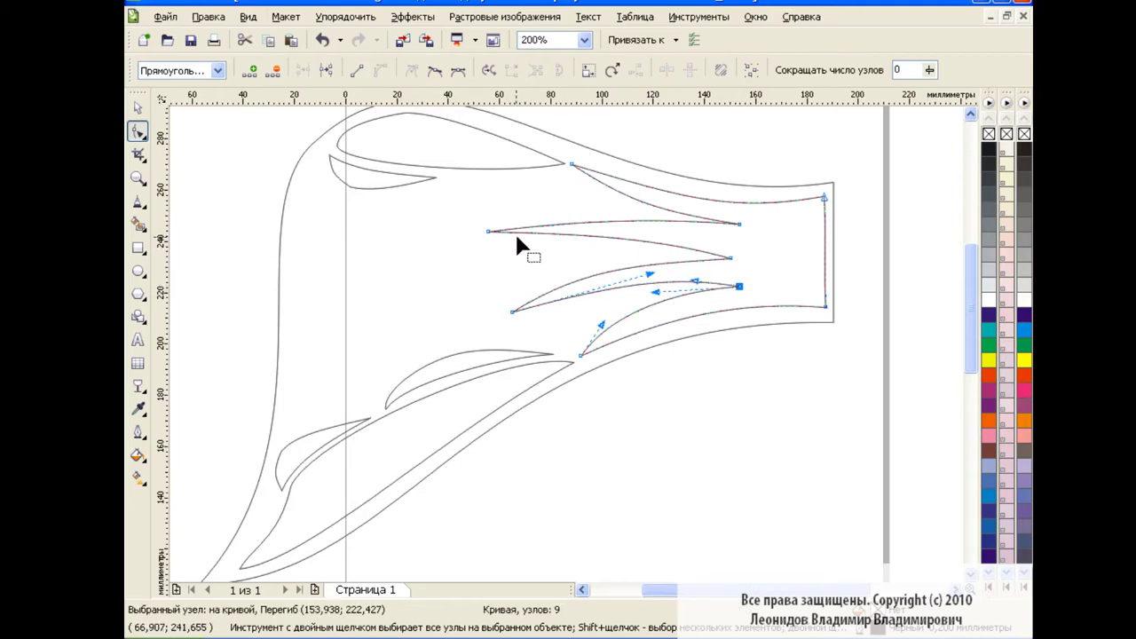
# Step: Curve the upper spike's edges, pull its tip slightly left, and zoom out to 100%
pyautogui.click(568, 236)
pyautogui.moveTo(601, 234); pyautogui.dragTo(612, 250)
pyautogui.moveTo(487, 232); pyautogui.dragTo(476, 234)
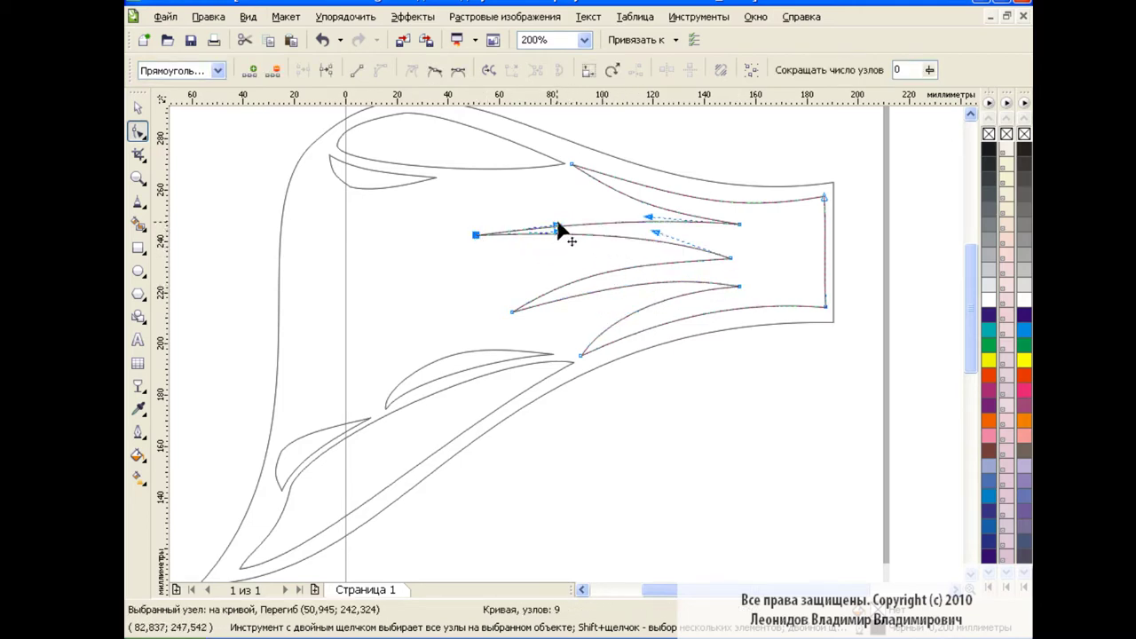
pyautogui.moveTo(559, 231); pyautogui.dragTo(553, 222)
pyautogui.click(471, 260)
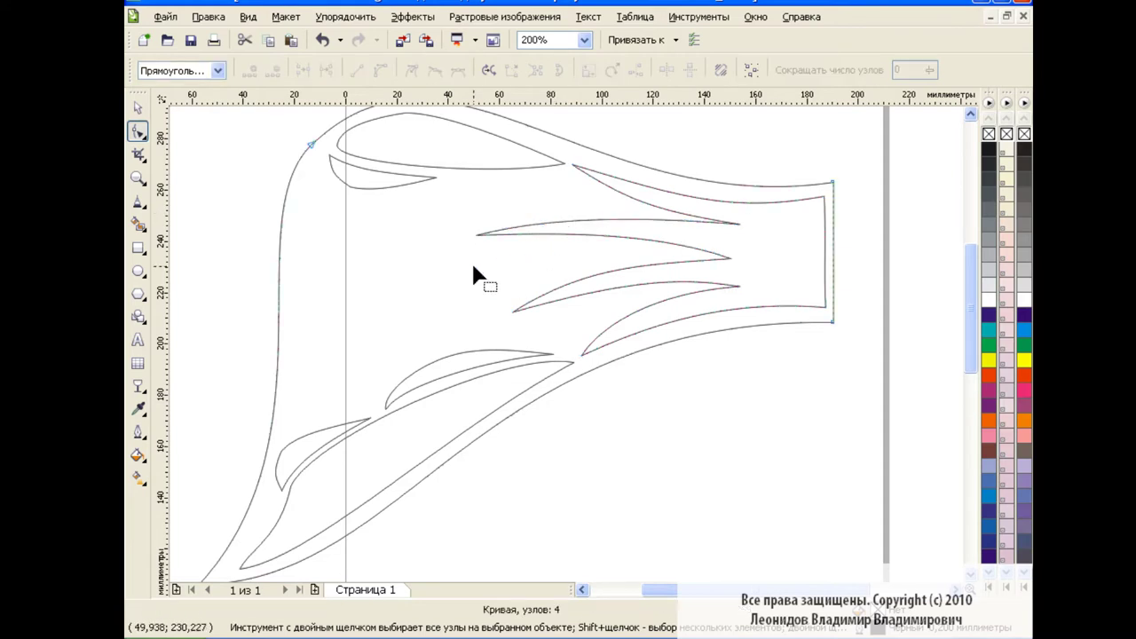
pyautogui.click(585, 40)
pyautogui.click(550, 156)
# Step: Mirror a copy of all seven wing parts and place it beside the original wing
pyautogui.press('space')
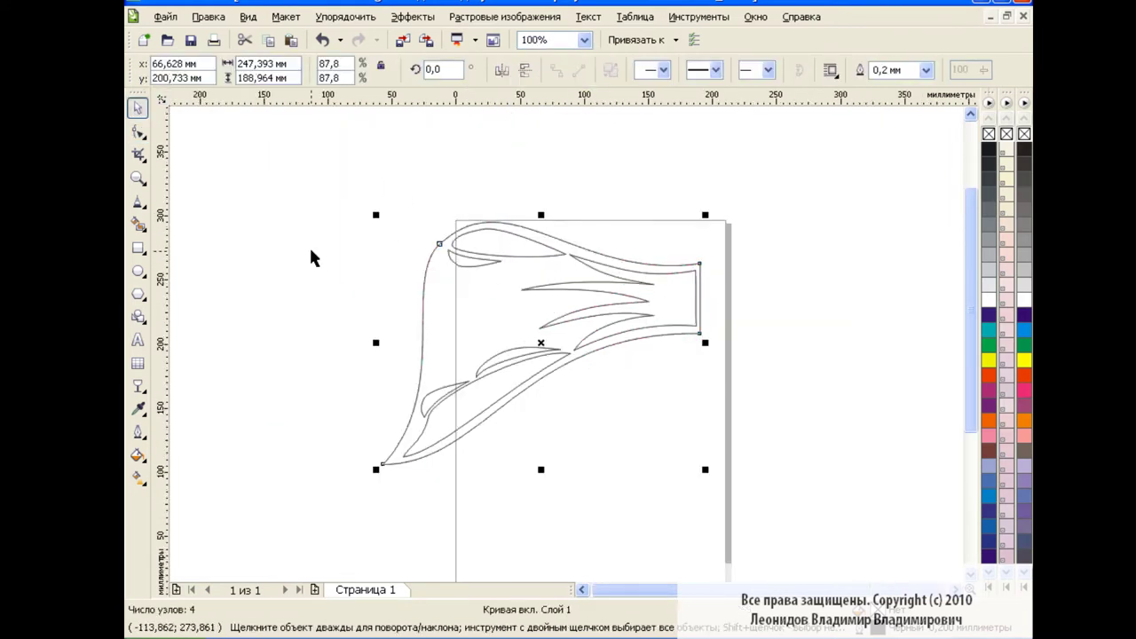
pyautogui.click(709, 494)
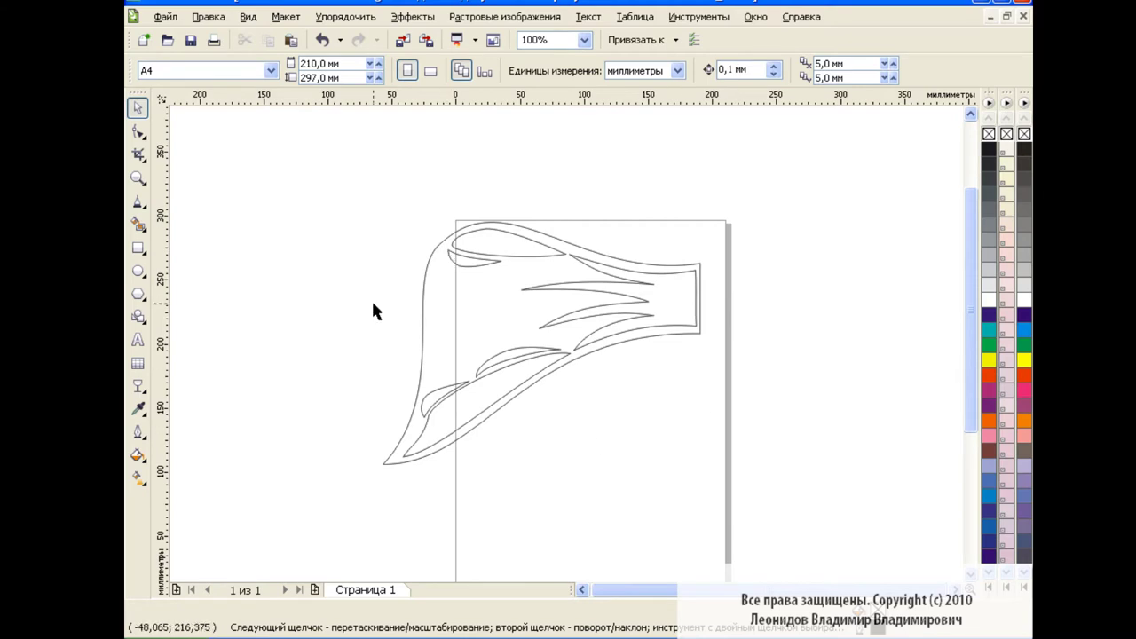
pyautogui.moveTo(317, 165); pyautogui.dragTo(755, 520)
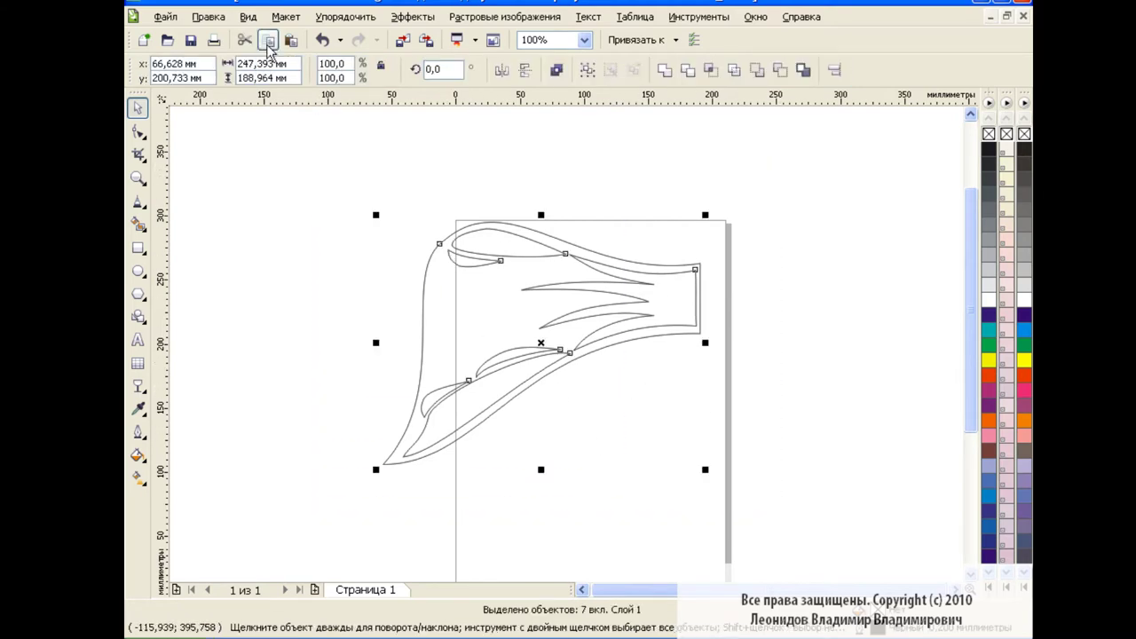
pyautogui.click(502, 76)
pyautogui.moveTo(542, 347); pyautogui.dragTo(862, 347)
# Step: Scale the whole bow to about 40% and move it onto the top of the page
pyautogui.hscroll(3, 568, 355)
pyautogui.moveTo(195, 149)
pyautogui.mouseDown()
pyautogui.moveTo(855, 519)
pyautogui.moveTo(906, 513)
pyautogui.mouseUp()
pyautogui.moveTo(887, 472)
pyautogui.mouseDown()
pyautogui.moveTo(563, 370)
pyautogui.moveTo(506, 325)
pyautogui.mouseUp()
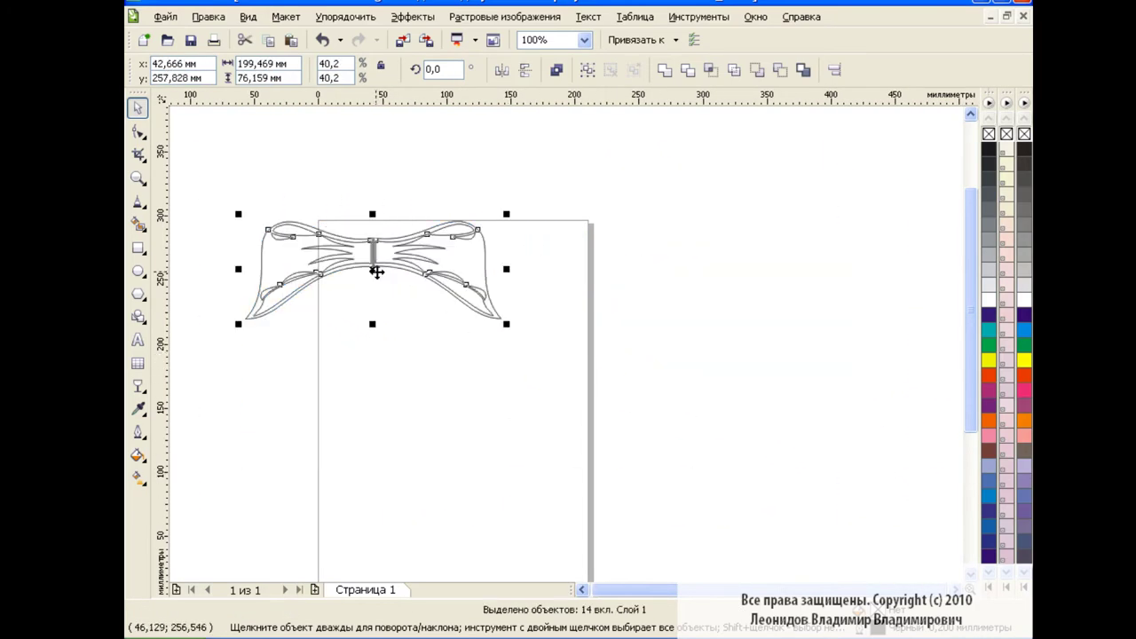
pyautogui.moveTo(372, 269)
pyautogui.mouseDown()
pyautogui.moveTo(464, 269)
pyautogui.moveTo(452, 270)
pyautogui.mouseUp()
pyautogui.hscroll(2, 654, 598)
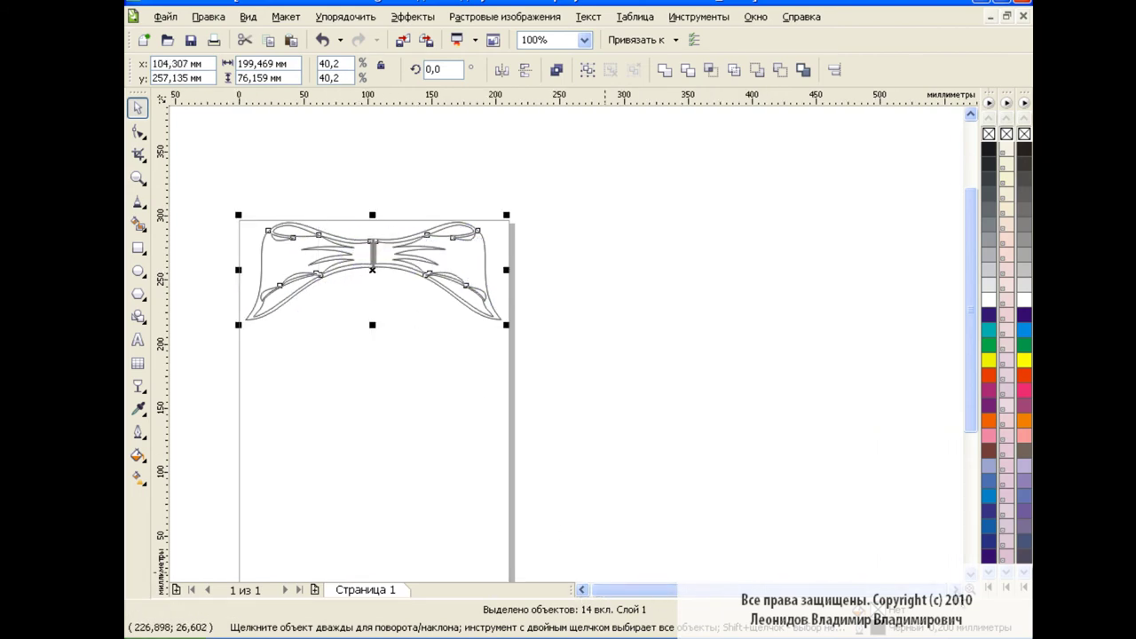
pyautogui.click(582, 591)
pyautogui.click(617, 417)
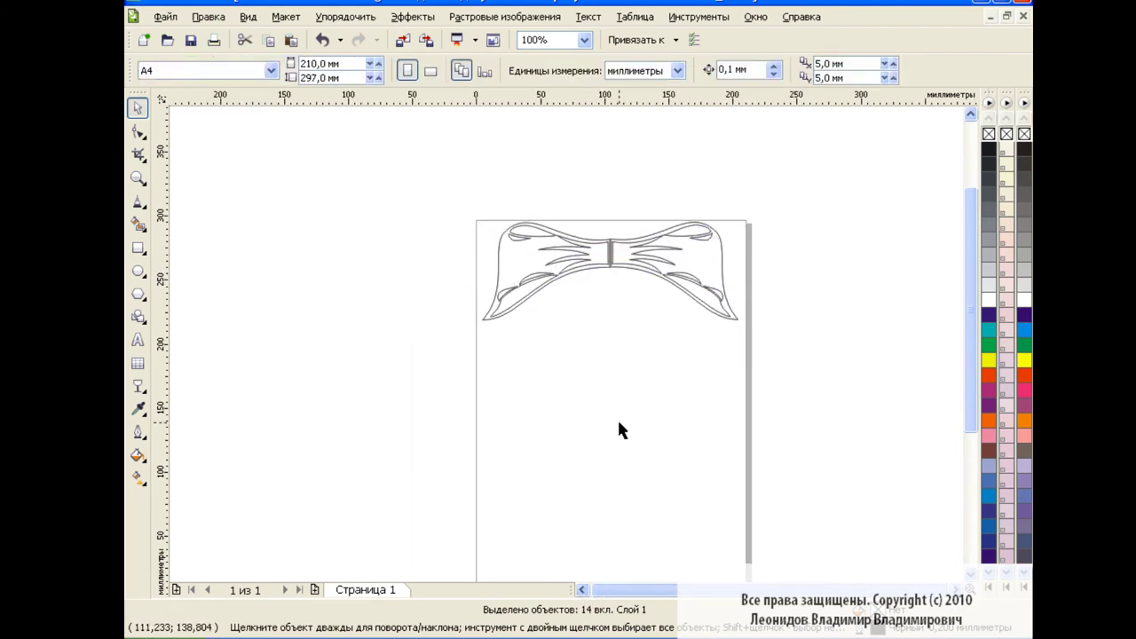
pyautogui.moveTo(428, 178); pyautogui.dragTo(790, 399)
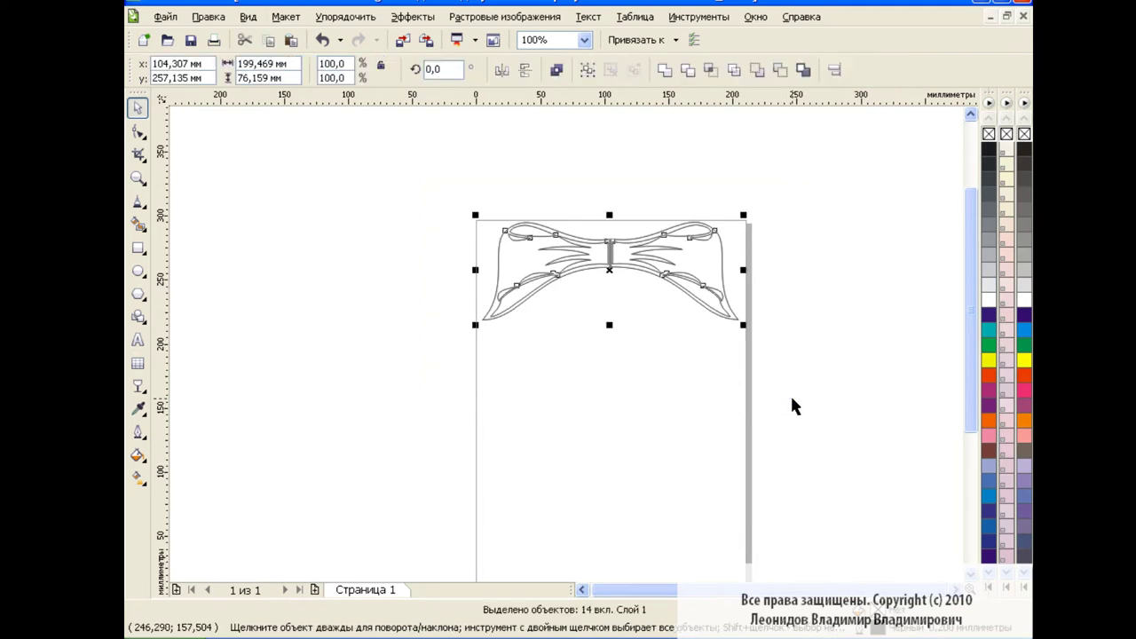
pyautogui.click(615, 383)
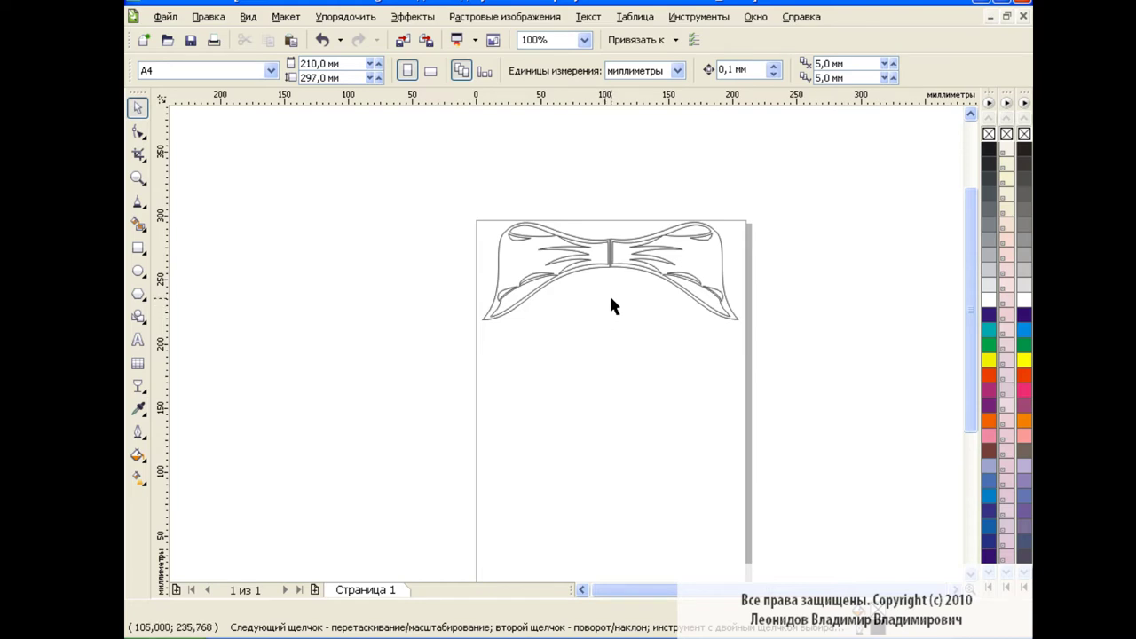
pyautogui.click(165, 16)
pyautogui.moveTo(286, 16)
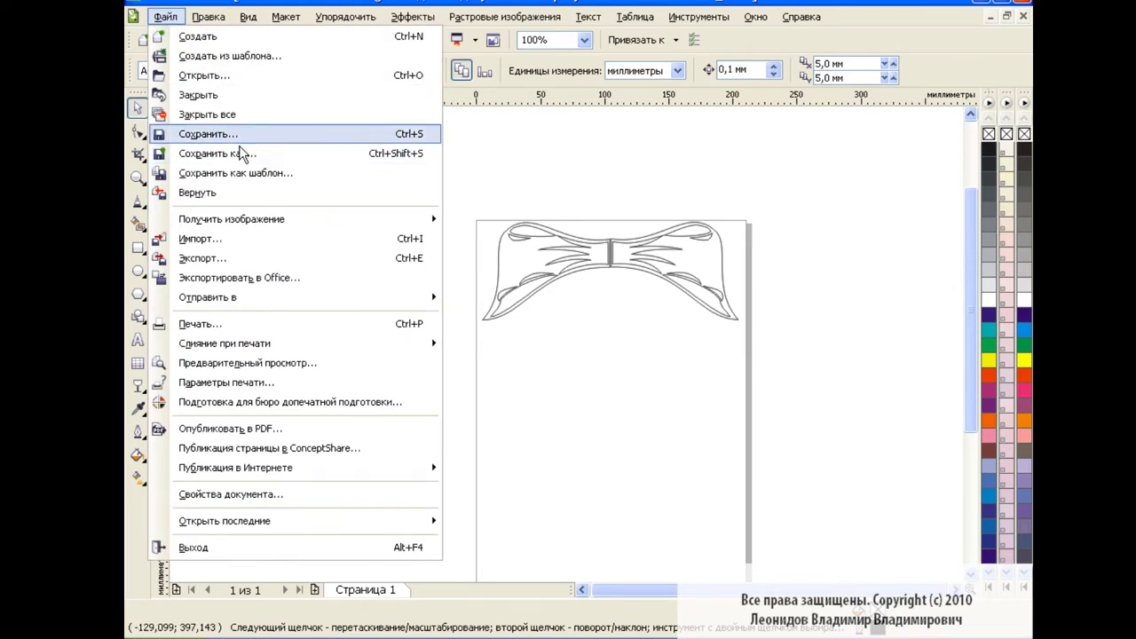
pyautogui.click(607, 321)
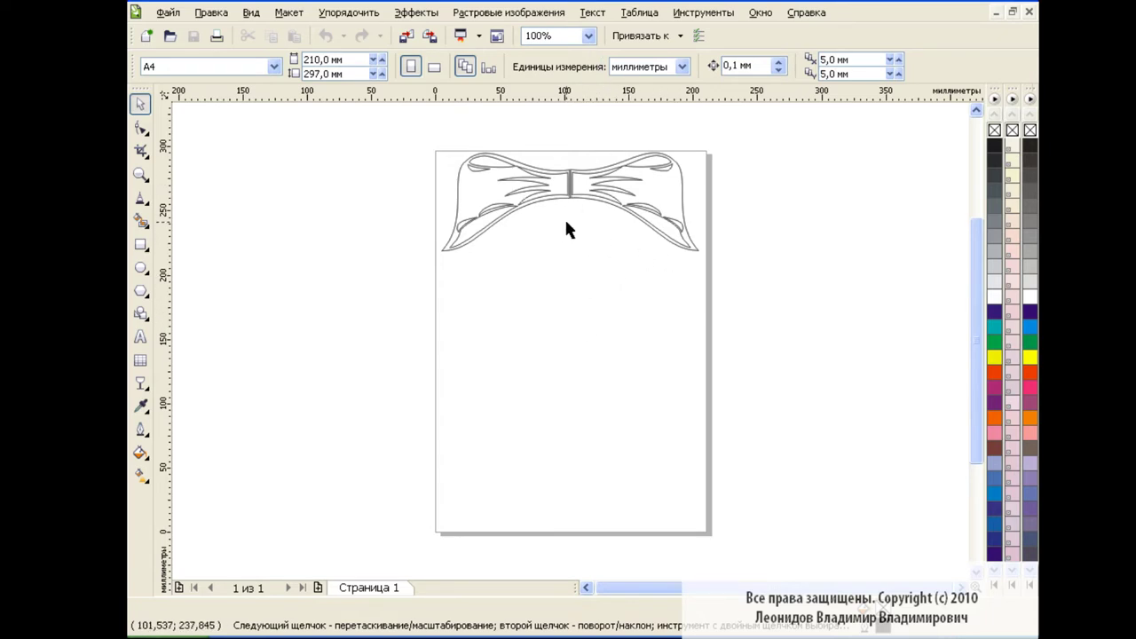
# Step: Zoom to 200% and delete all parts of the bow's right wing
pyautogui.click(589, 36)
pyautogui.click(542, 156)
pyautogui.moveTo(979, 343); pyautogui.dragTo(961, 268)
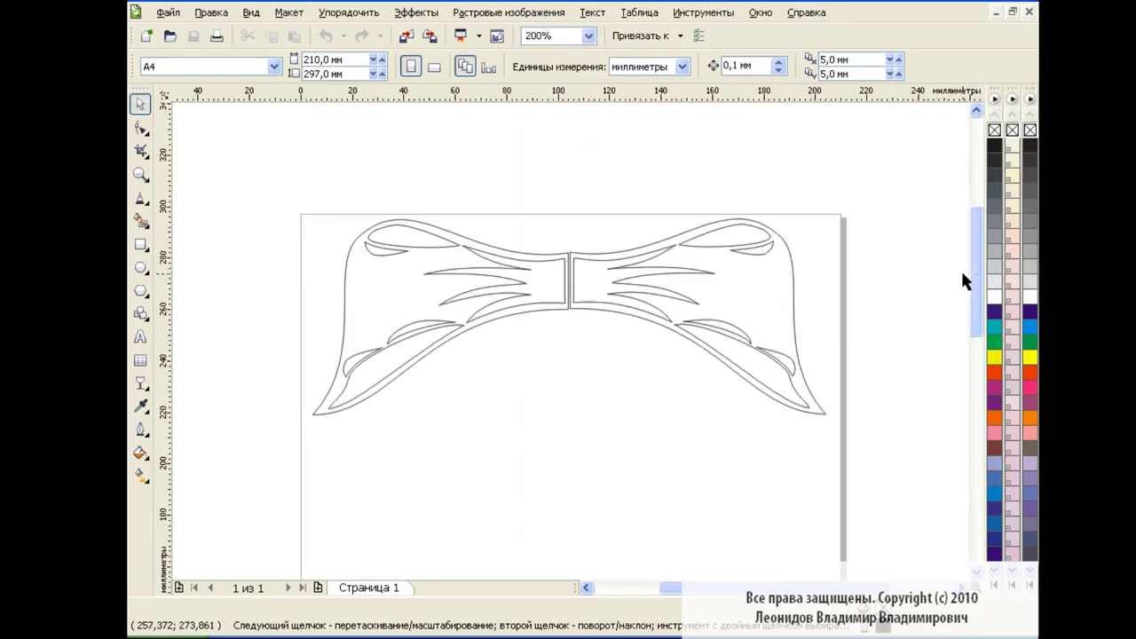
pyautogui.moveTo(664, 215); pyautogui.dragTo(774, 401)
pyautogui.moveTo(771, 232); pyautogui.dragTo(657, 384)
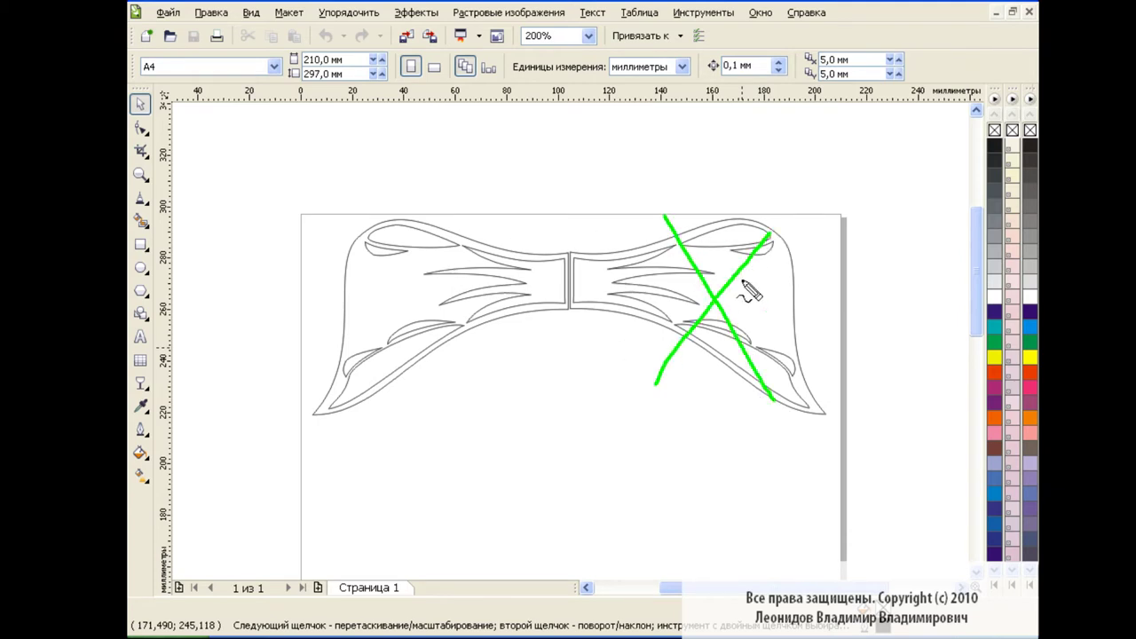
pyautogui.press('Escape')
pyautogui.moveTo(844, 436); pyautogui.dragTo(566, 211)
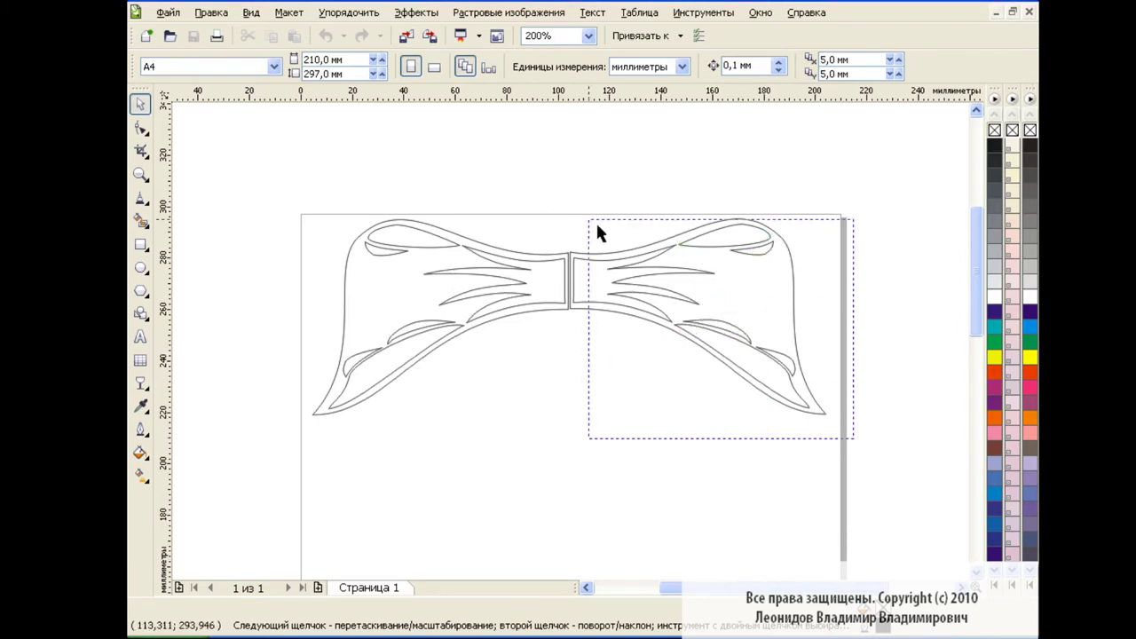
pyautogui.press('Delete')
# Step: Stretch the whole left wing to about 97 mm tall and shift it up and right
pyautogui.click(444, 267)
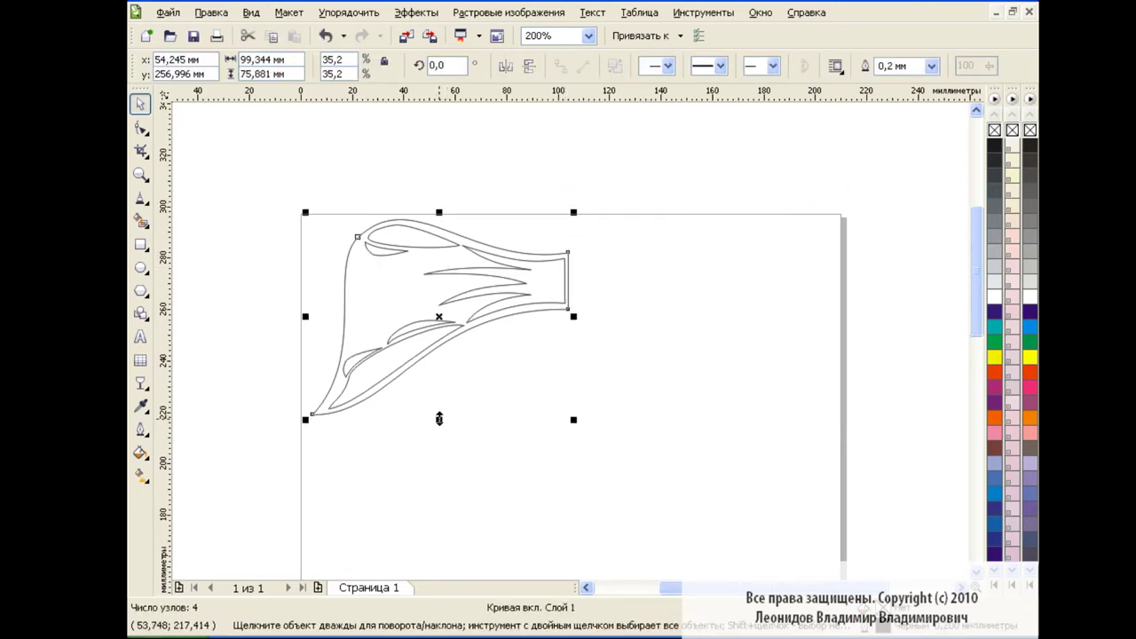
pyautogui.moveTo(438, 419); pyautogui.dragTo(439, 491)
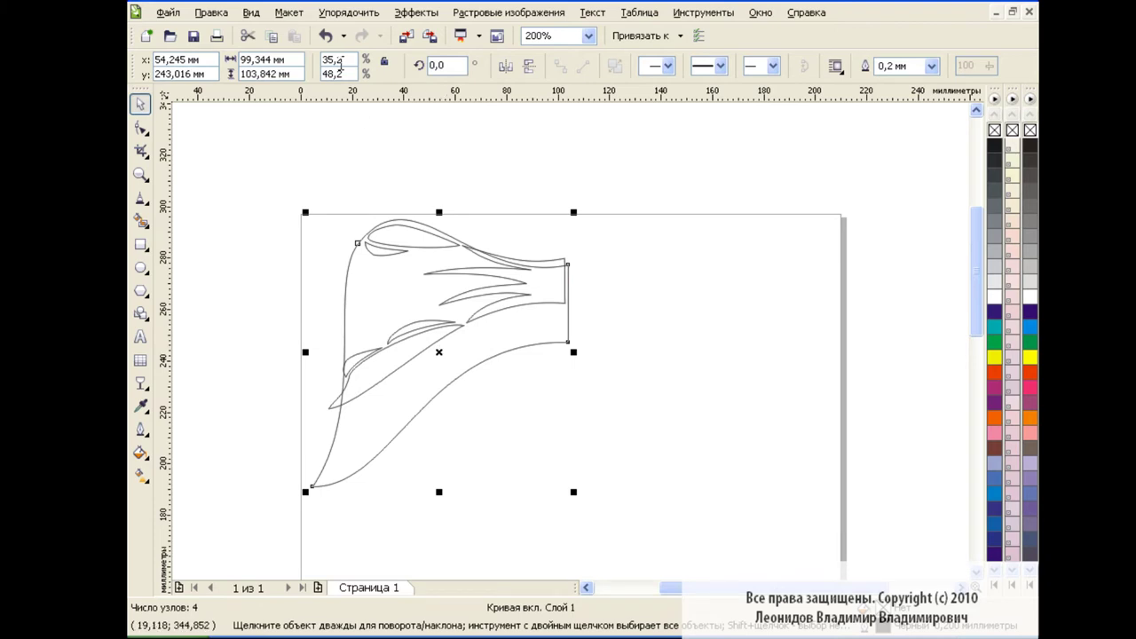
pyautogui.hotkey('ctrl', 'z')
pyautogui.moveTo(236, 190); pyautogui.dragTo(684, 431)
pyautogui.moveTo(438, 418)
pyautogui.mouseDown()
pyautogui.moveTo(439, 531)
pyautogui.moveTo(445, 472)
pyautogui.mouseUp()
pyautogui.moveTo(441, 350); pyautogui.dragTo(459, 290)
pyautogui.click(639, 363)
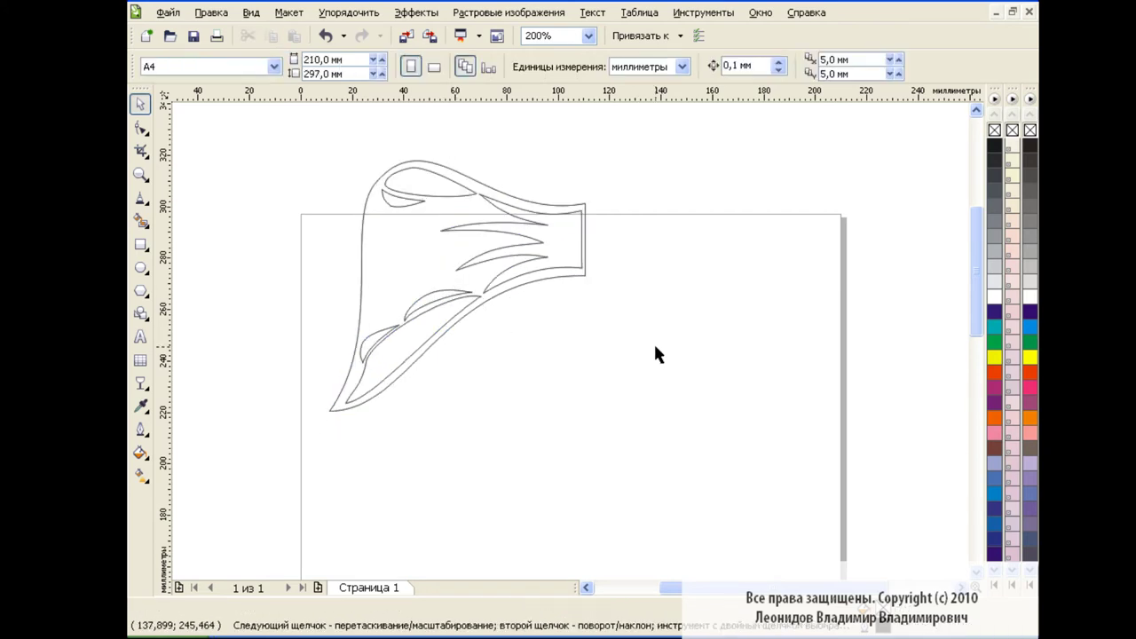
pyautogui.click(393, 256)
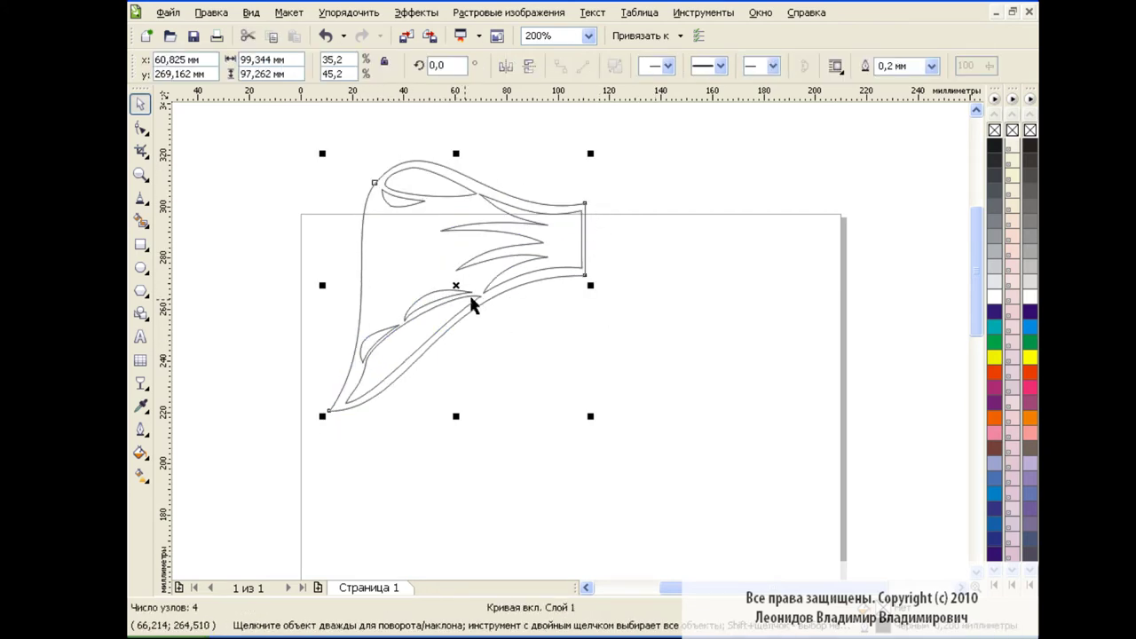
# Step: Give the wing's outer outline a salmon-to-red fountain fill angled at about -50°
pyautogui.click(141, 453)
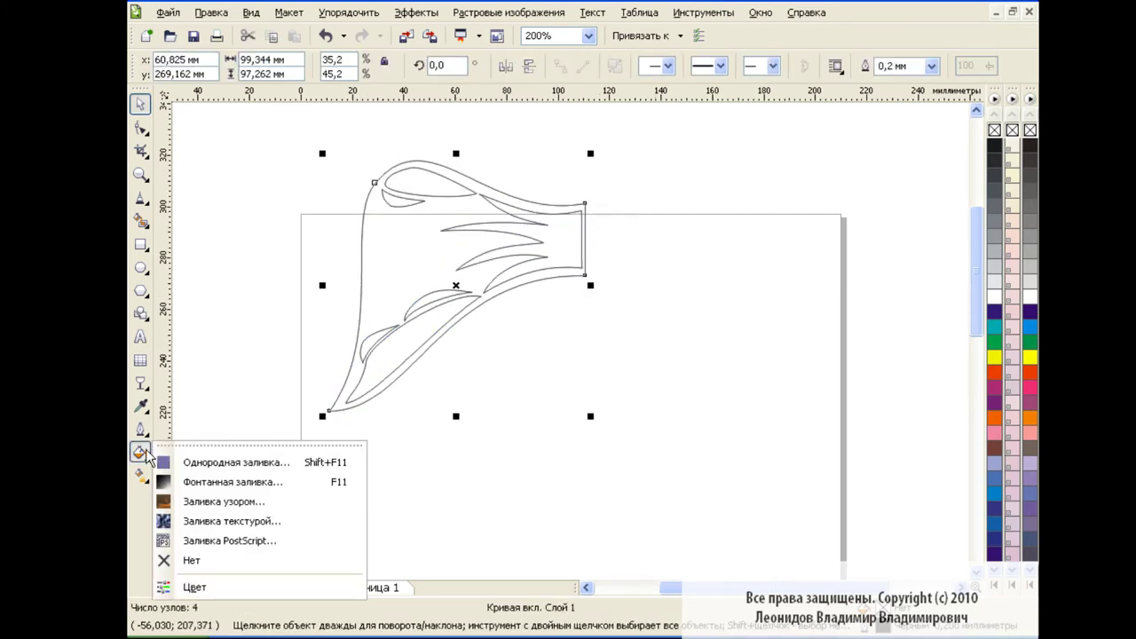
pyautogui.click(236, 487)
pyautogui.moveTo(670, 154); pyautogui.dragTo(833, 165)
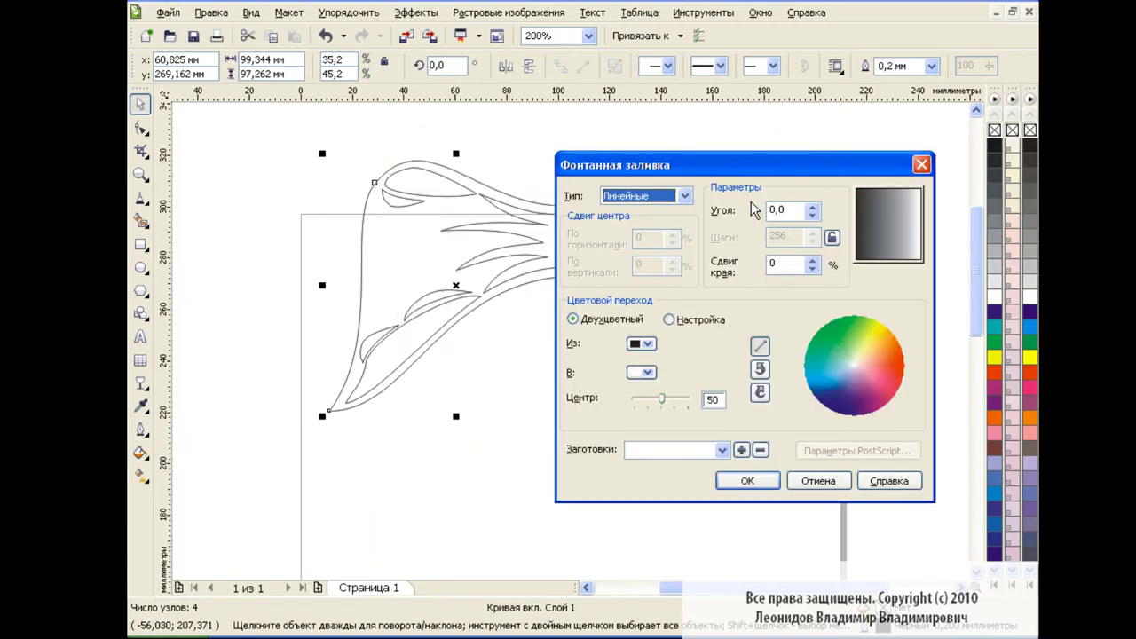
pyautogui.click(648, 344)
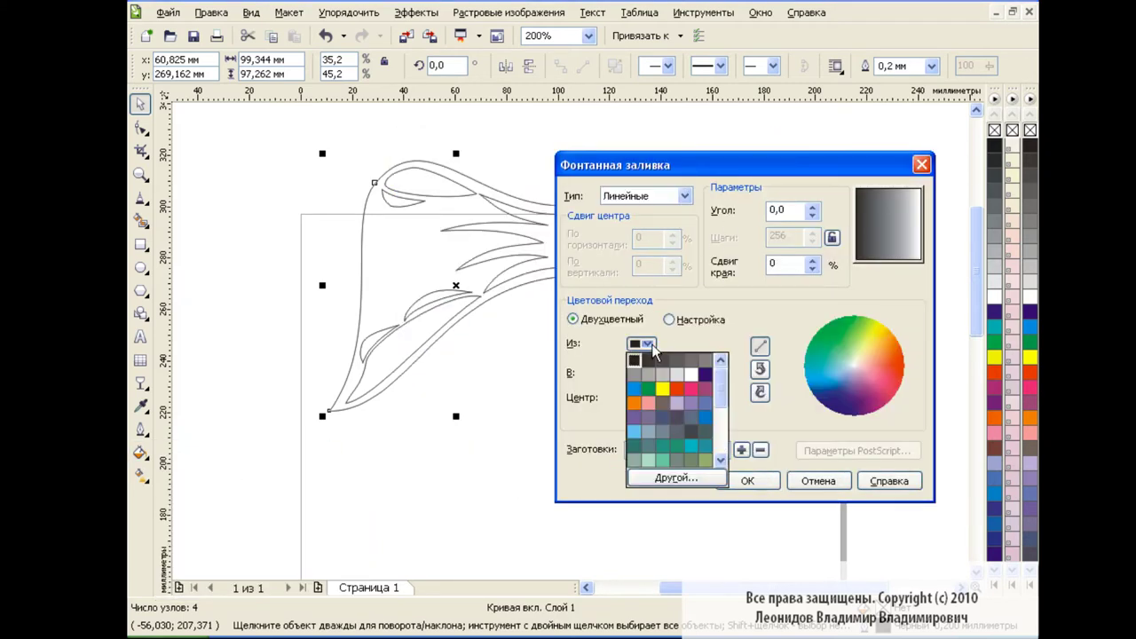
pyautogui.click(677, 478)
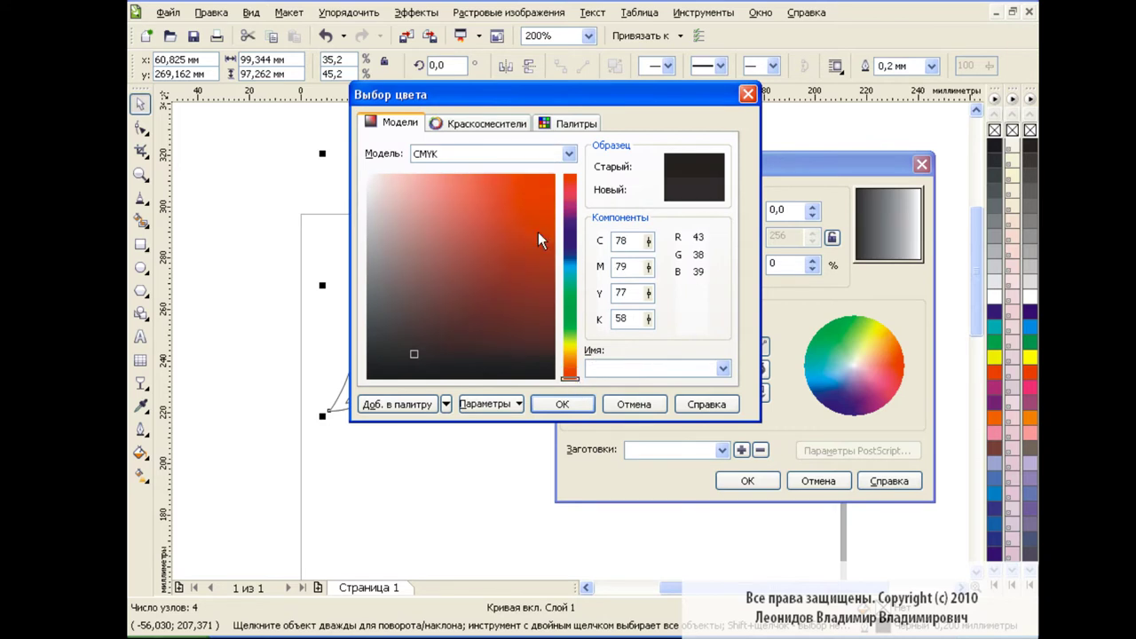
pyautogui.click(451, 186)
pyautogui.click(562, 404)
pyautogui.click(650, 368)
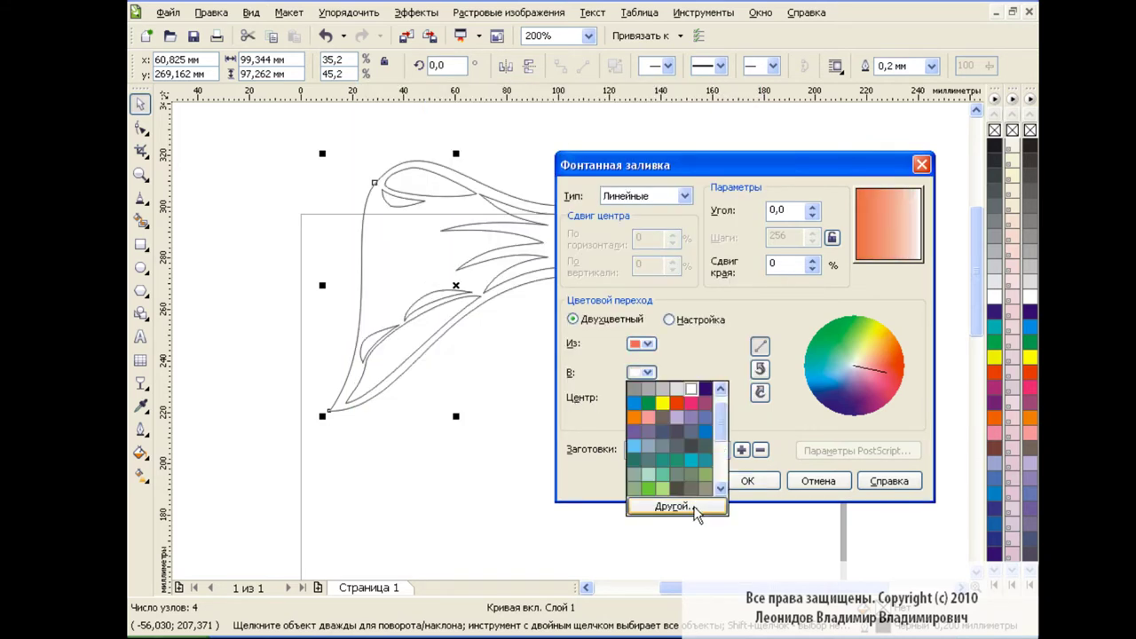
pyautogui.click(672, 578)
pyautogui.moveTo(535, 243); pyautogui.dragTo(543, 242)
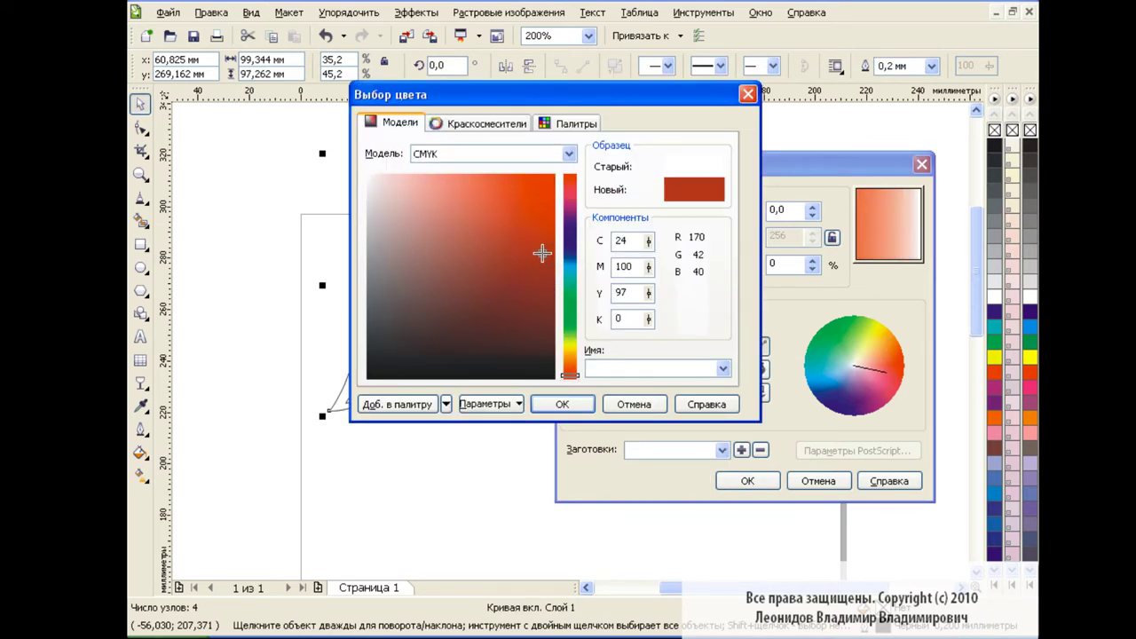
pyautogui.click(571, 406)
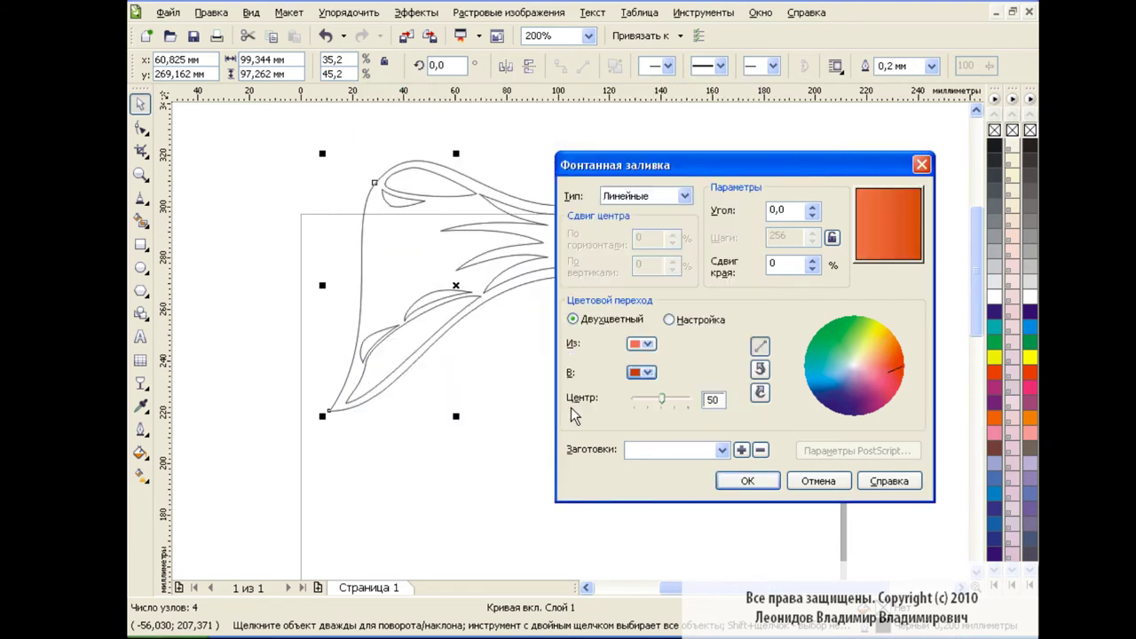
pyautogui.moveTo(861, 227); pyautogui.dragTo(919, 257)
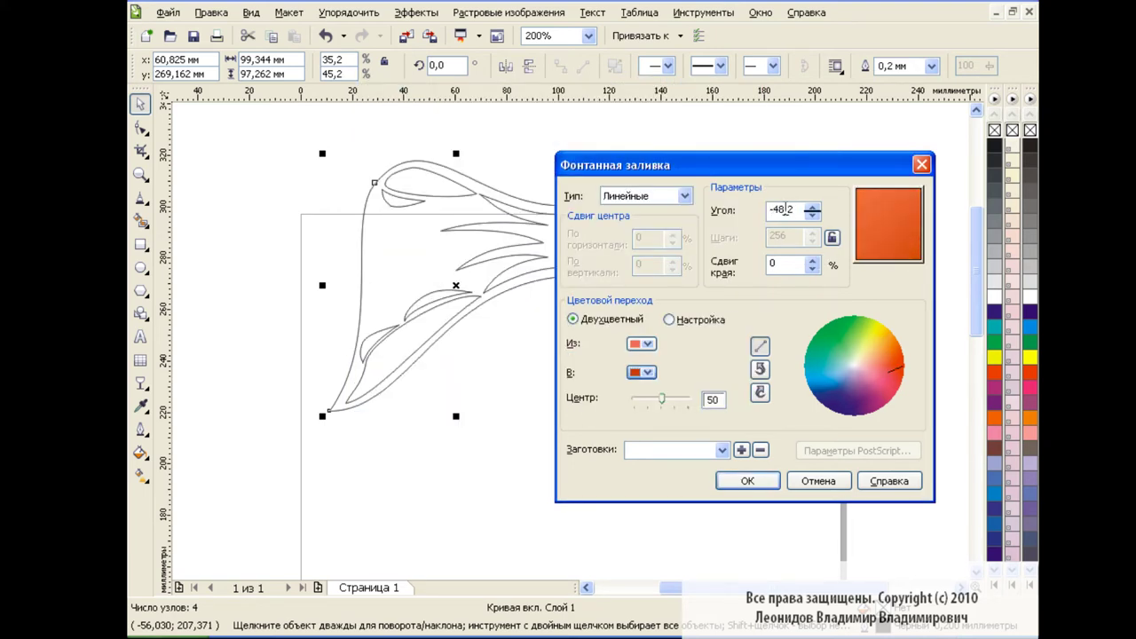
pyautogui.write('50')
# Step: Change the gradient to a softer red-orange start and darker red end, and apply it
pyautogui.click(643, 344)
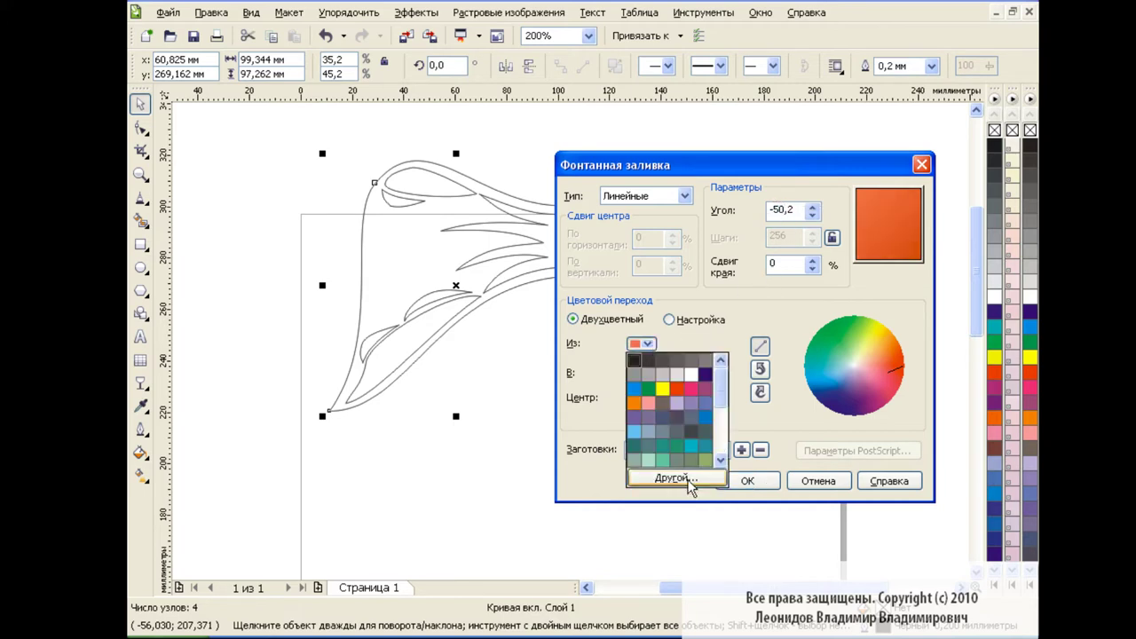
pyautogui.click(690, 480)
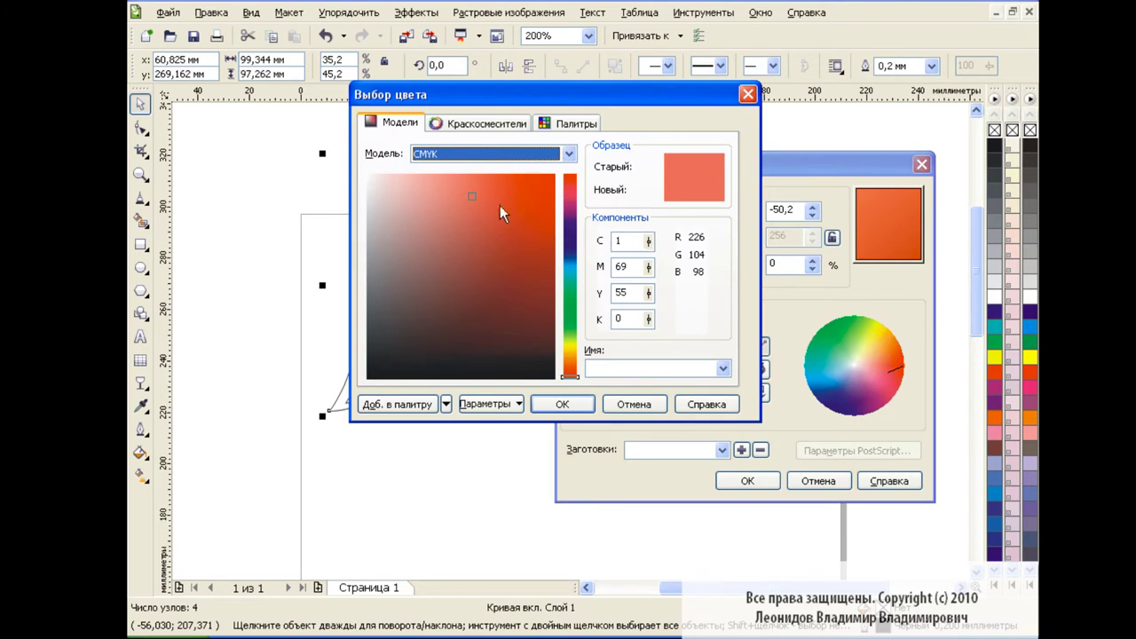
pyautogui.moveTo(475, 197)
pyautogui.mouseDown()
pyautogui.moveTo(456, 213)
pyautogui.moveTo(449, 181)
pyautogui.moveTo(524, 183)
pyautogui.mouseUp()
pyautogui.click(581, 399)
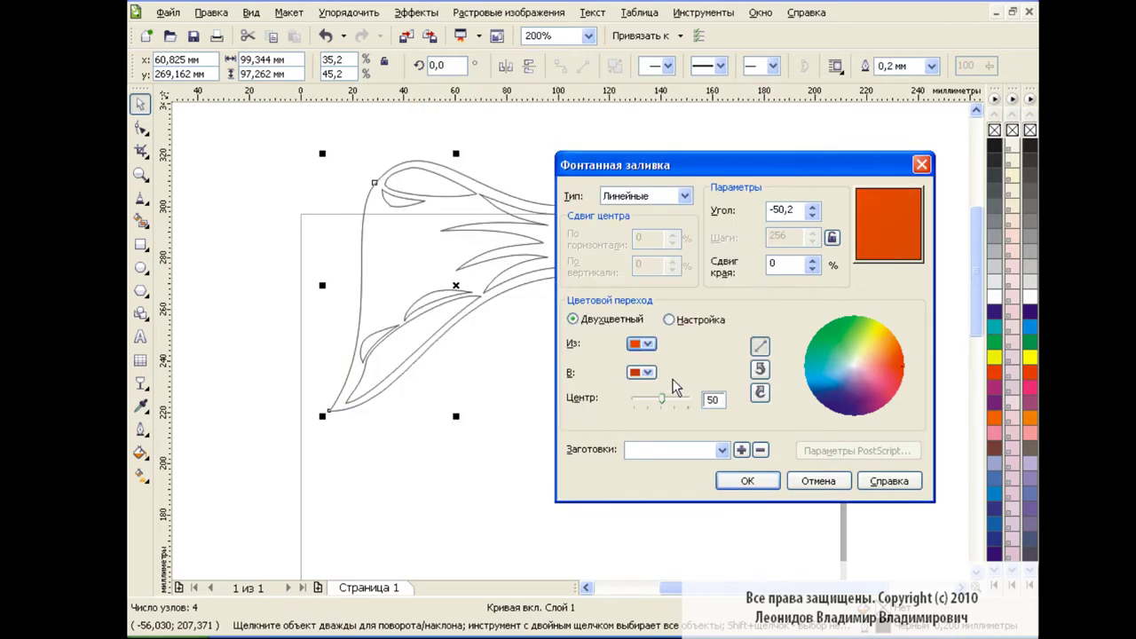
pyautogui.click(657, 371)
pyautogui.click(680, 509)
pyautogui.moveTo(543, 266)
pyautogui.mouseDown()
pyautogui.moveTo(530, 261)
pyautogui.moveTo(537, 281)
pyautogui.mouseUp()
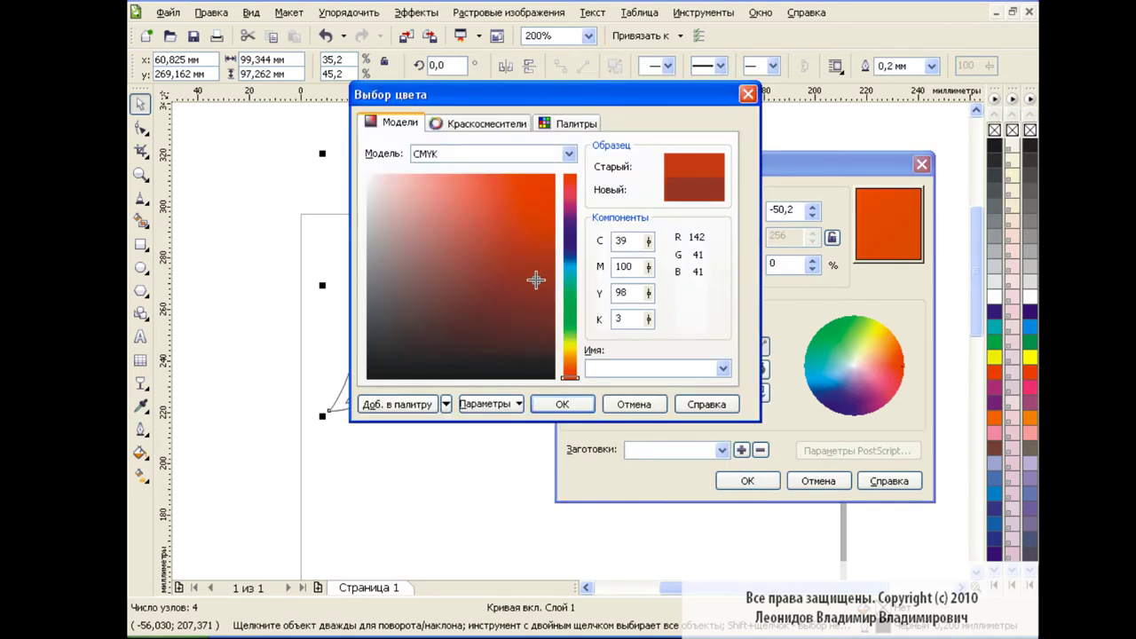
pyautogui.click(579, 412)
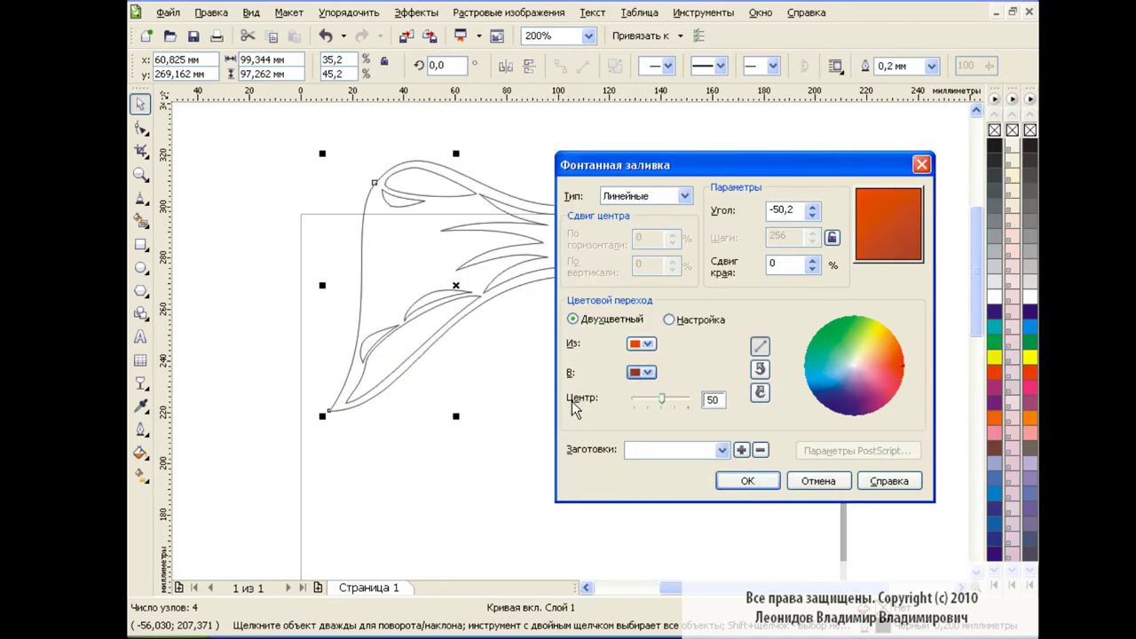
pyautogui.click(751, 481)
pyautogui.click(683, 295)
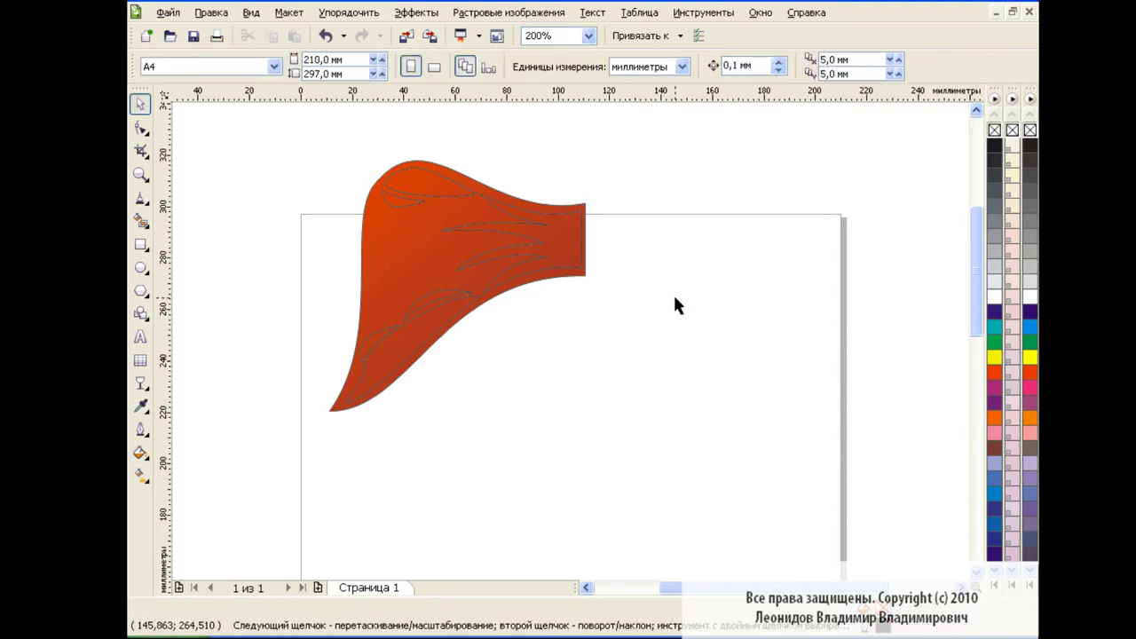
pyautogui.click(537, 224)
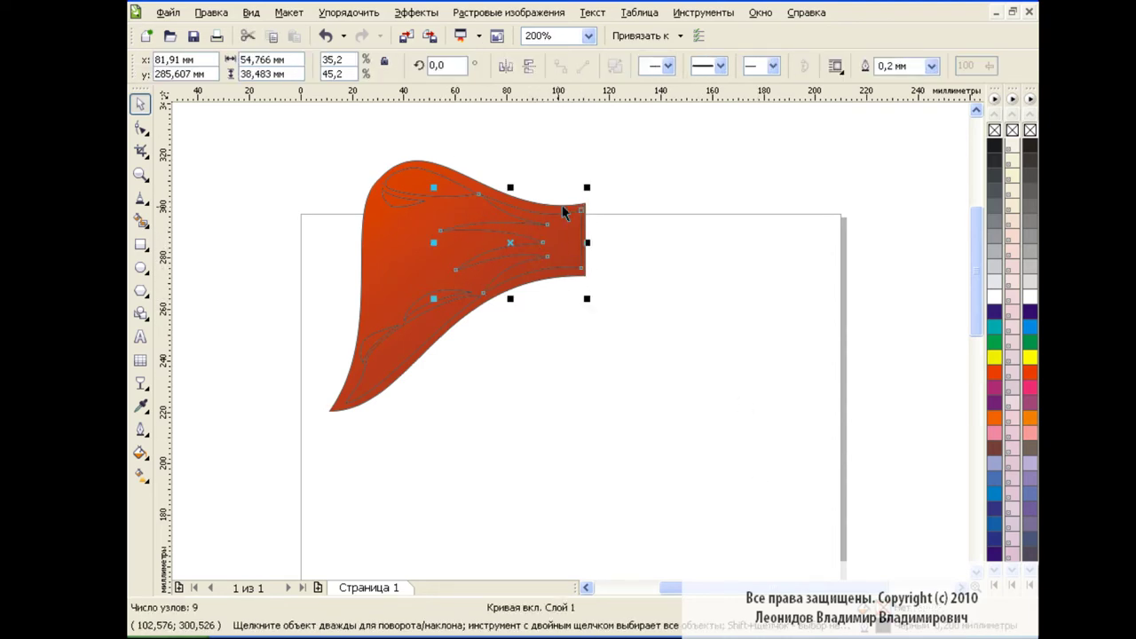
# Step: Start a fountain fill on the fan-shaped fold with a deep red start colour
pyautogui.click(140, 452)
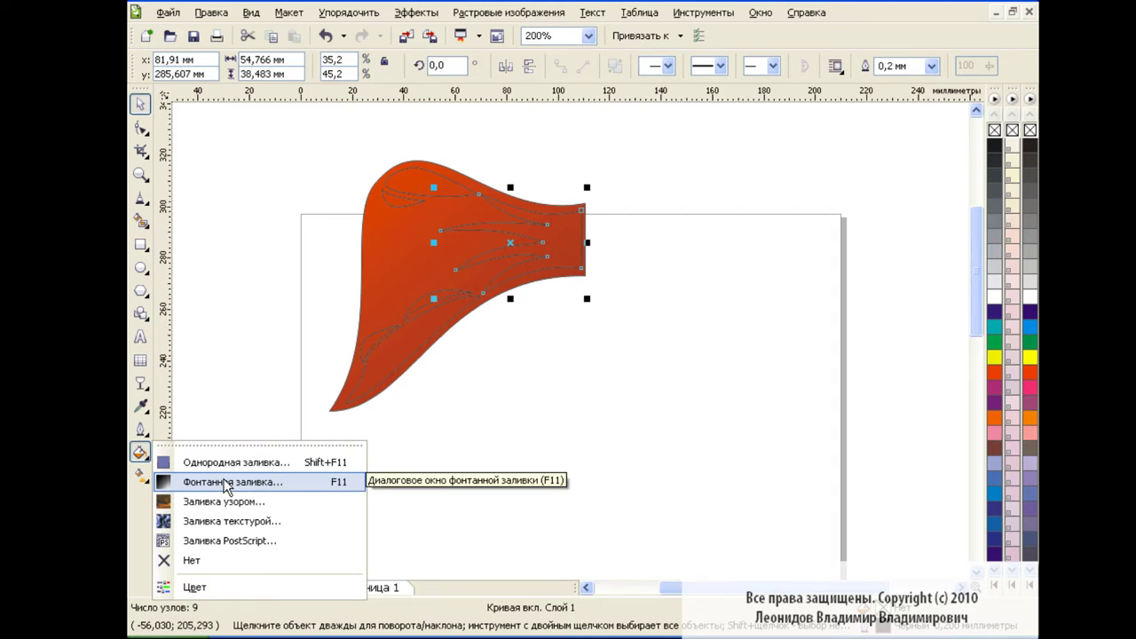
pyautogui.click(228, 486)
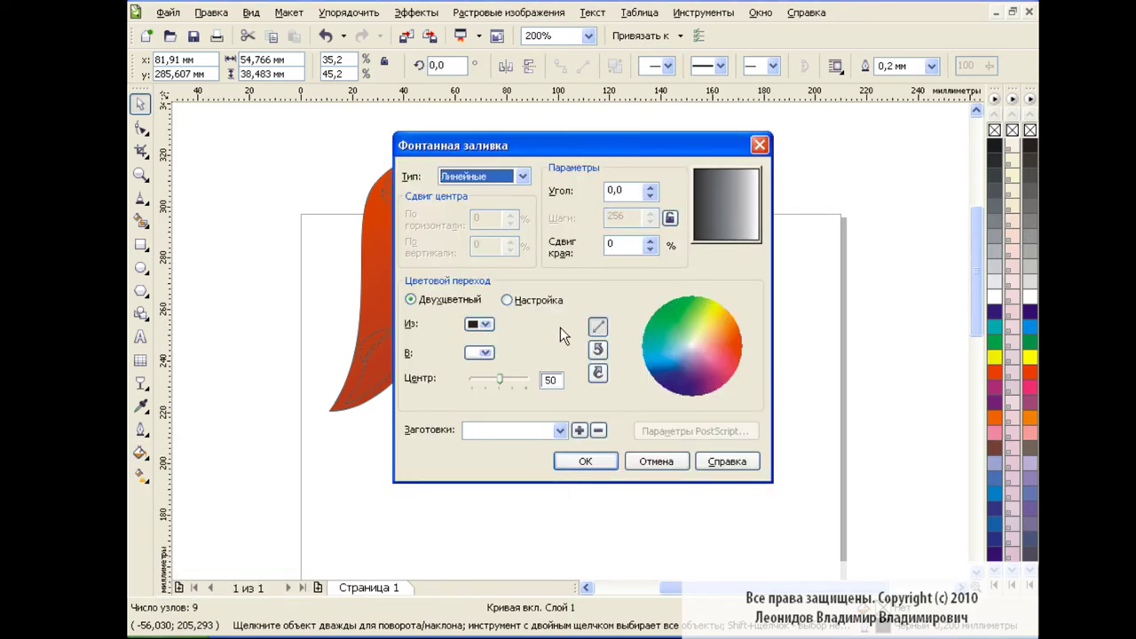
pyautogui.click(480, 324)
pyautogui.click(516, 457)
pyautogui.moveTo(581, 366); pyautogui.dragTo(573, 379)
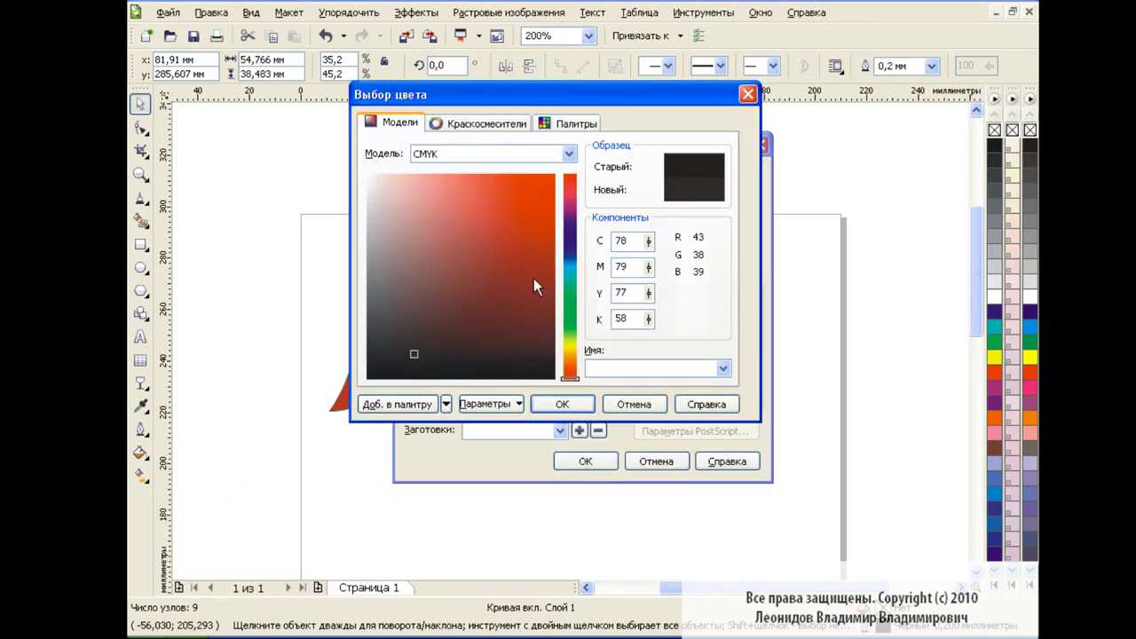
pyautogui.click(529, 285)
pyautogui.click(562, 404)
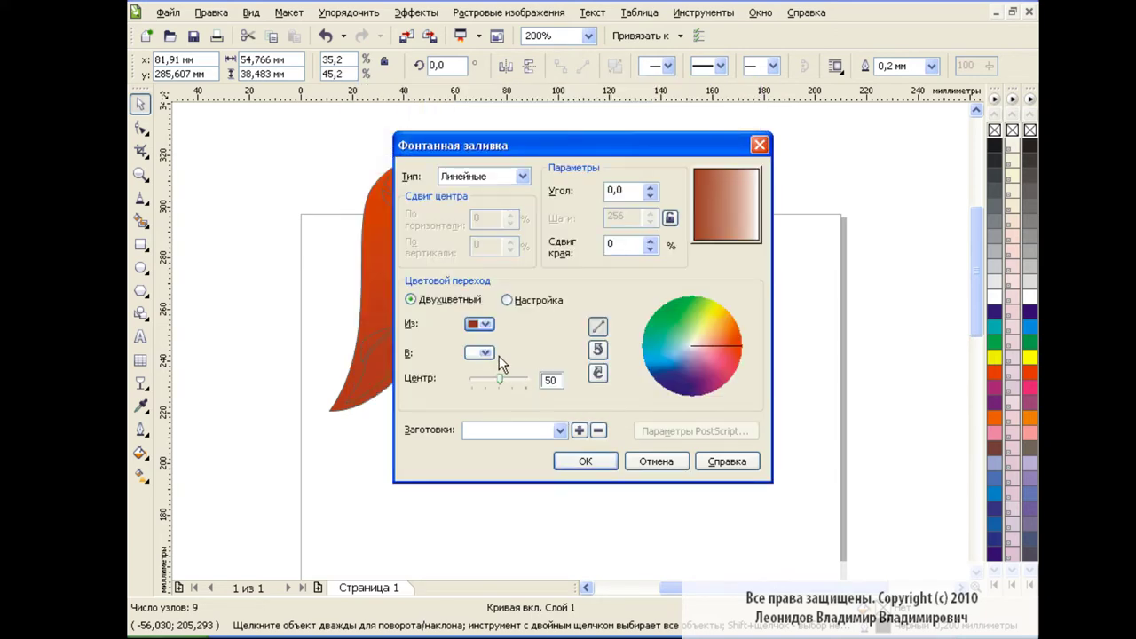
# Step: Set the gradient's end colour to dark red-brown and apply the fill
pyautogui.click(487, 354)
pyautogui.click(536, 485)
pyautogui.moveTo(537, 285); pyautogui.dragTo(536, 327)
pyautogui.click(571, 404)
pyautogui.click(584, 459)
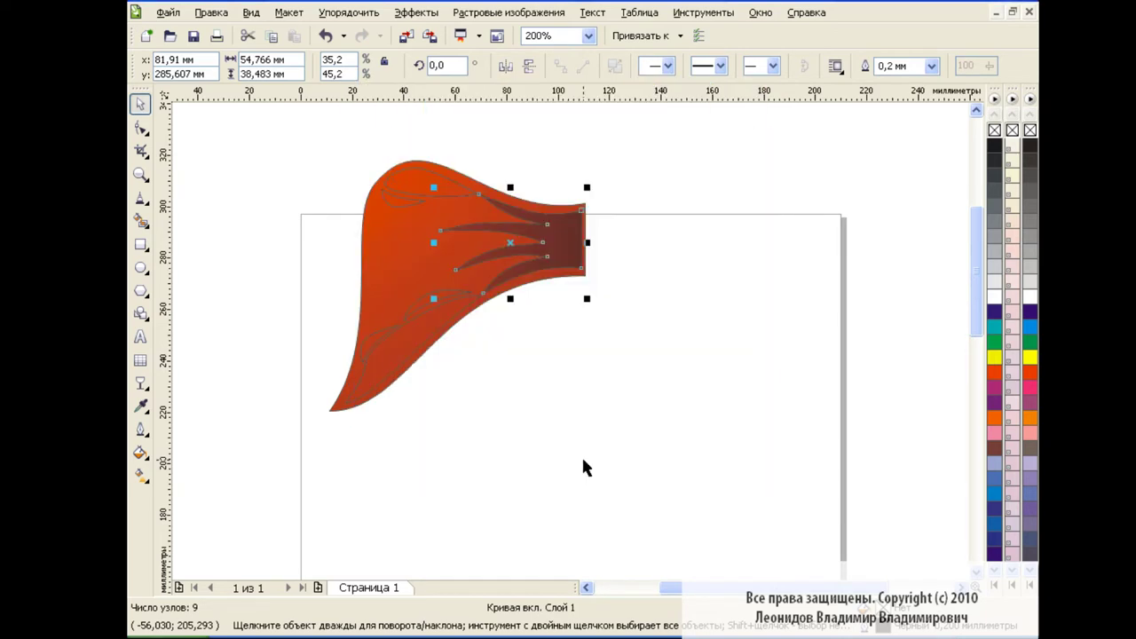
pyautogui.click(608, 293)
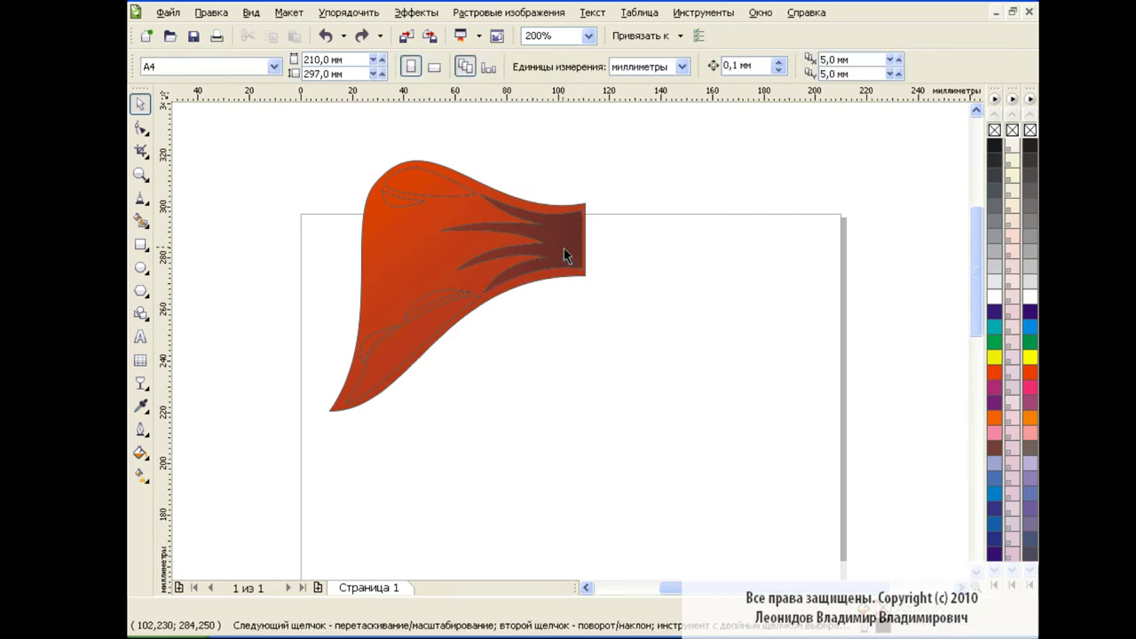
pyautogui.click(542, 252)
# Step: Zoom to 400%, shrink the dark fold, and move it up and right
pyautogui.click(589, 36)
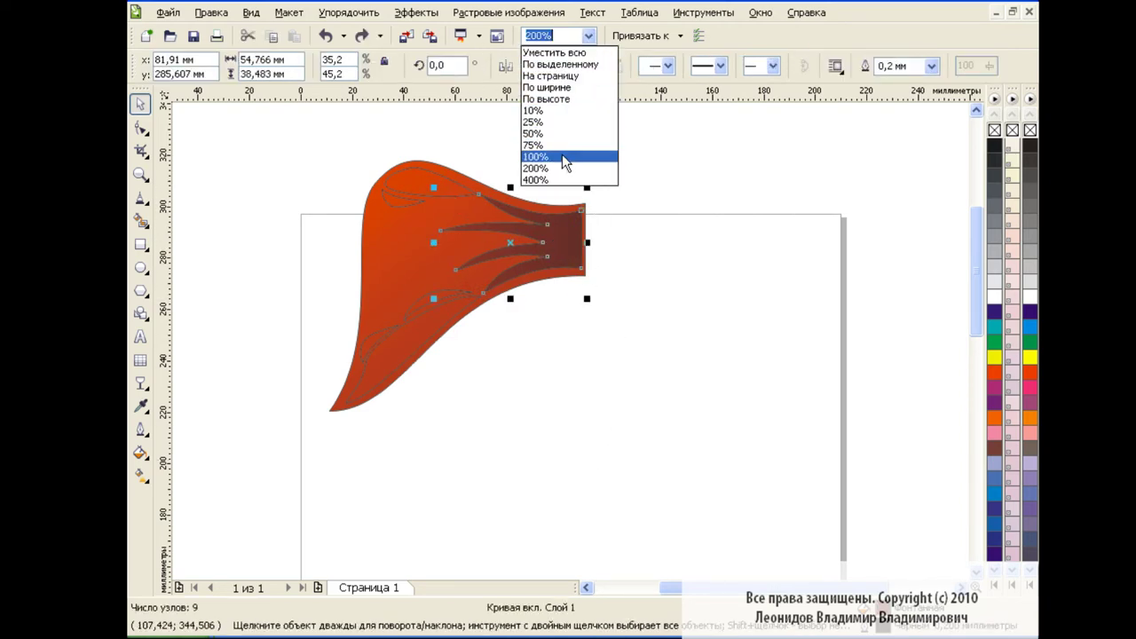
pyautogui.click(570, 168)
pyautogui.moveTo(975, 293); pyautogui.dragTo(975, 266)
pyautogui.hscroll(-3, 535, 314)
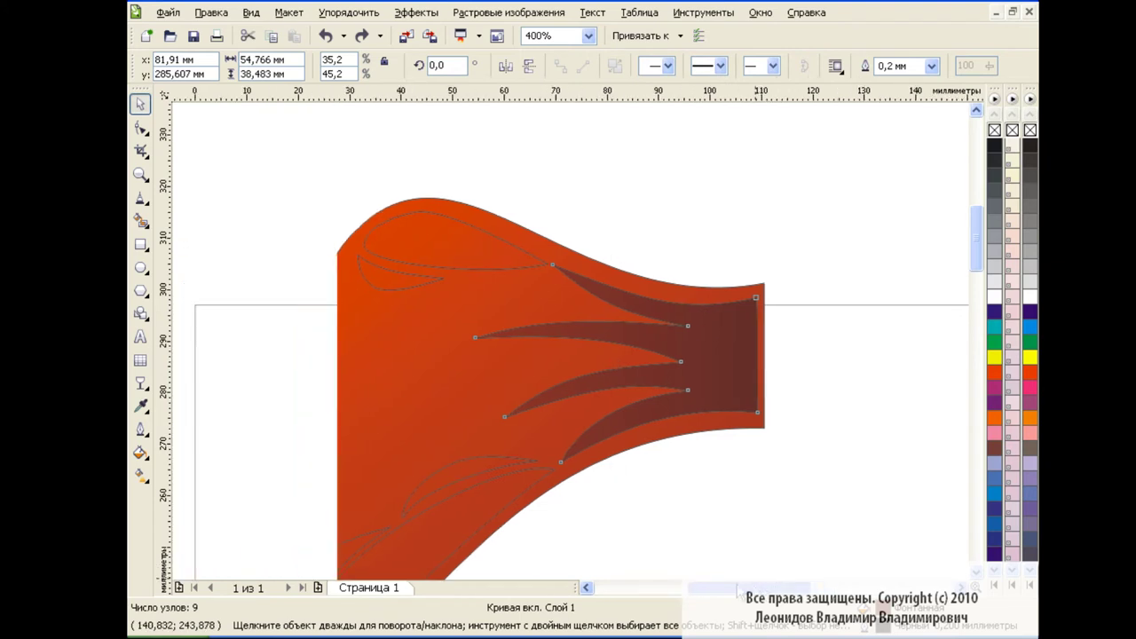
pyautogui.moveTo(776, 258); pyautogui.dragTo(400, 399)
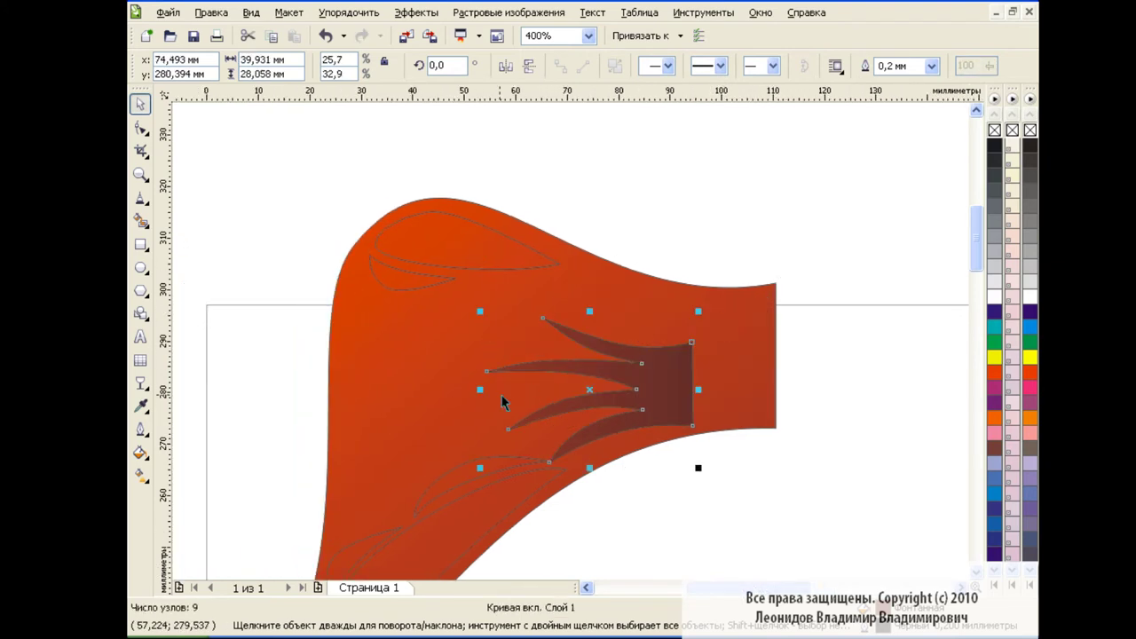
pyautogui.moveTo(537, 389); pyautogui.dragTo(607, 360)
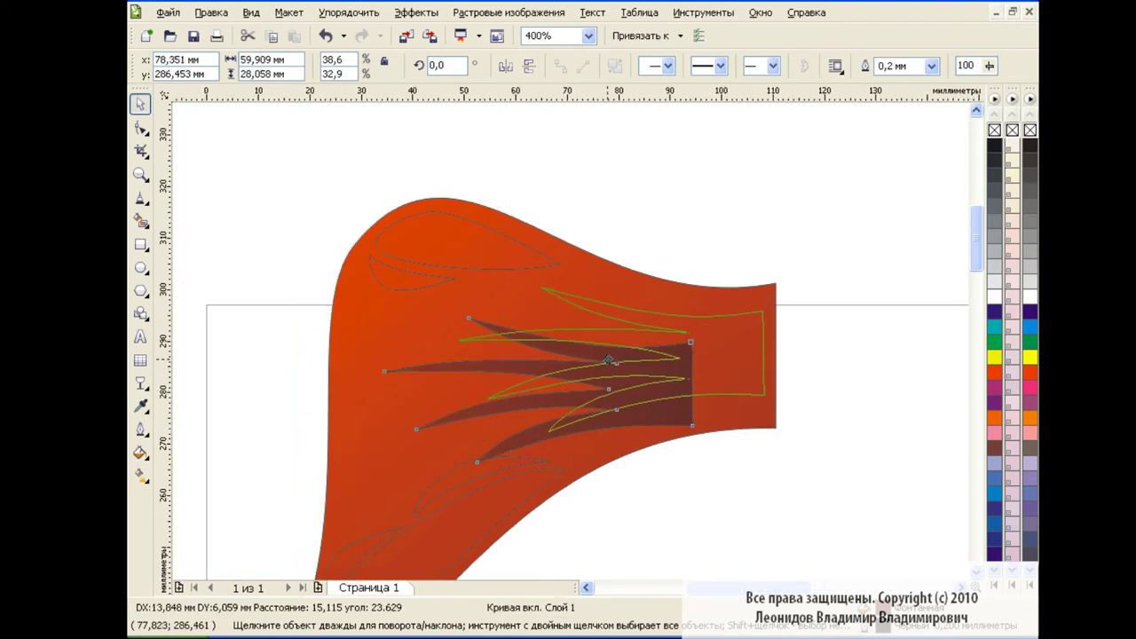
# Step: Drag the dark fold's nodes so its prongs reach further into the ribbon
pyautogui.click(140, 129)
pyautogui.moveTo(543, 289)
pyautogui.mouseDown()
pyautogui.moveTo(597, 289)
pyautogui.moveTo(659, 335)
pyautogui.moveTo(646, 315)
pyautogui.mouseUp()
pyautogui.moveTo(596, 287); pyautogui.dragTo(613, 287)
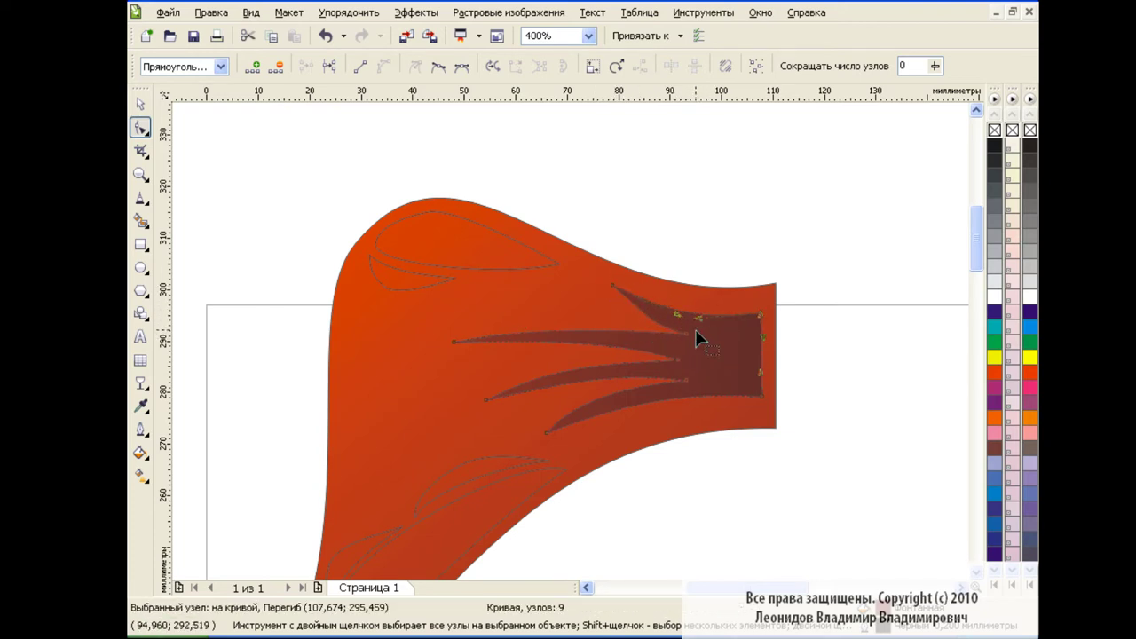
pyautogui.click(687, 333)
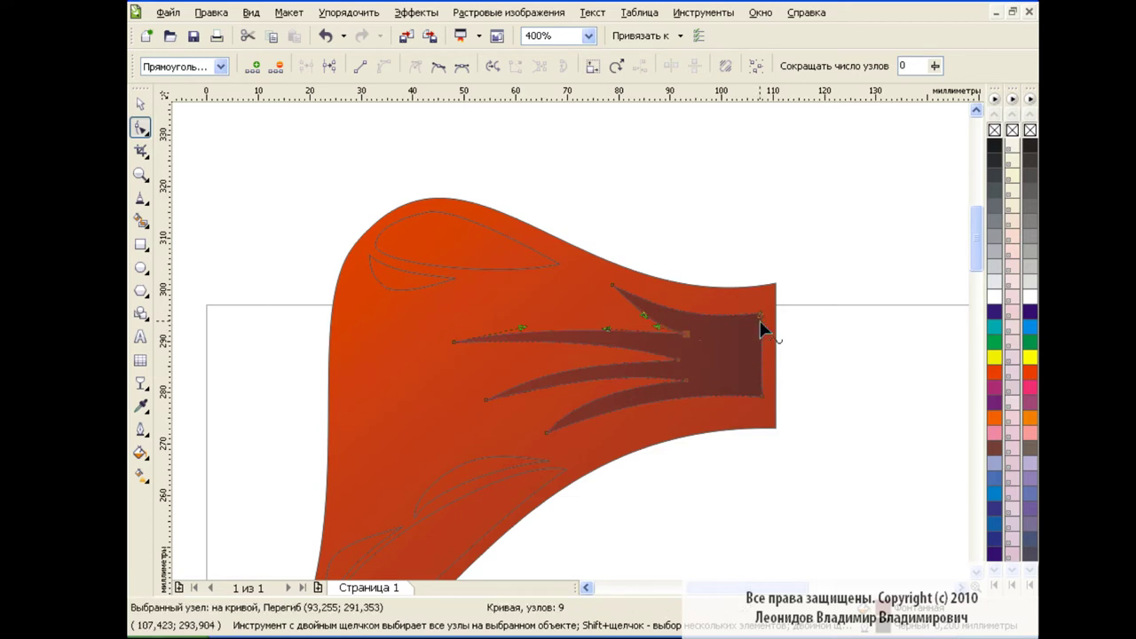
# Step: Pull the top fold's tip further right and bring up its Fountain Fill settings
pyautogui.click(488, 231)
pyautogui.moveTo(560, 264)
pyautogui.mouseDown()
pyautogui.moveTo(603, 278)
pyautogui.moveTo(541, 282)
pyautogui.mouseUp()
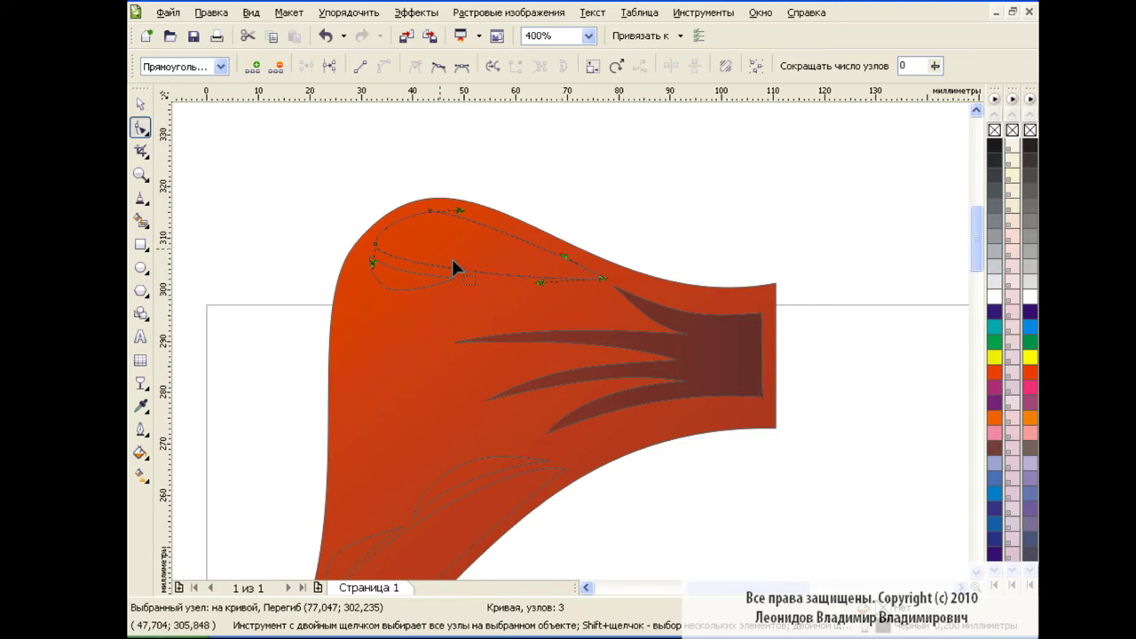
pyautogui.press('space')
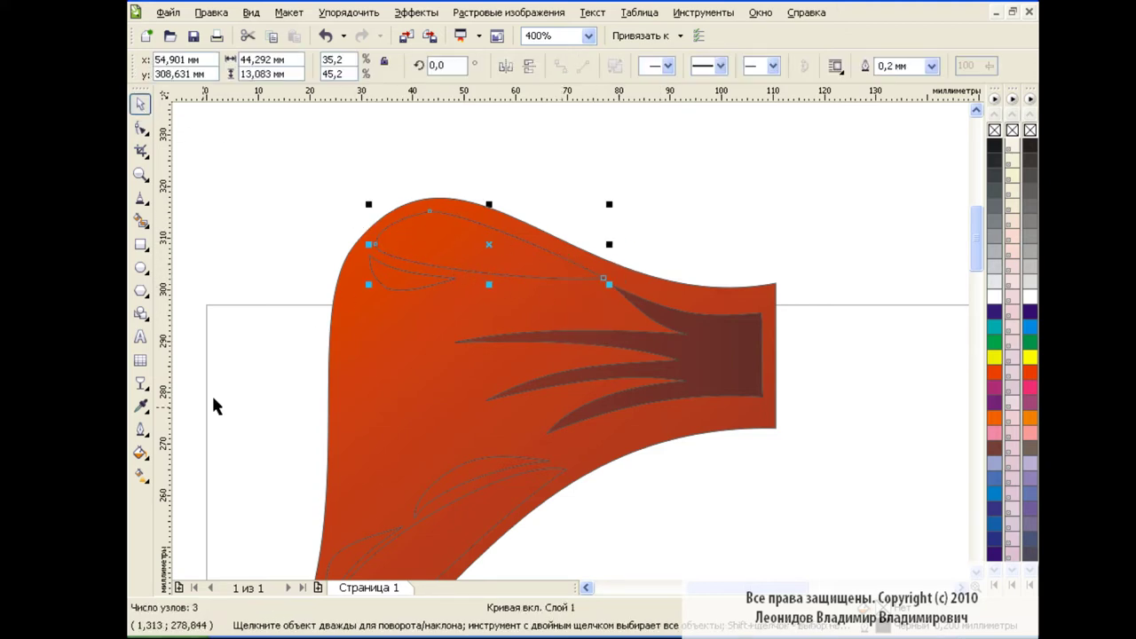
pyautogui.click(140, 453)
pyautogui.click(231, 482)
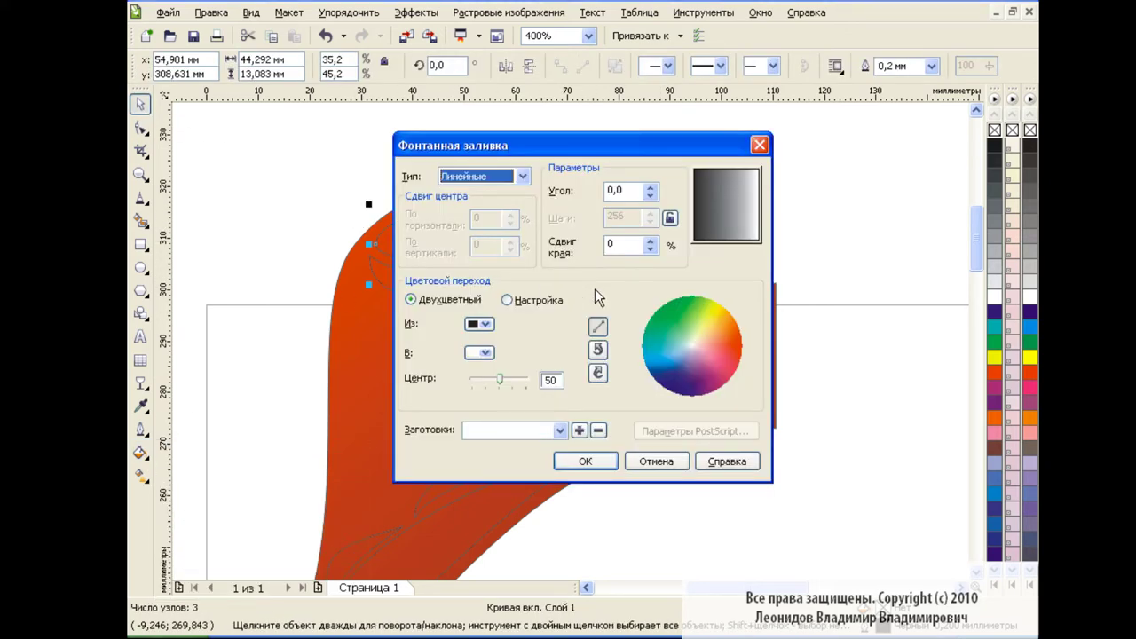
# Step: Fill the top fold with a red-to-dark-red linear fountain fill
pyautogui.click(486, 324)
pyautogui.click(513, 456)
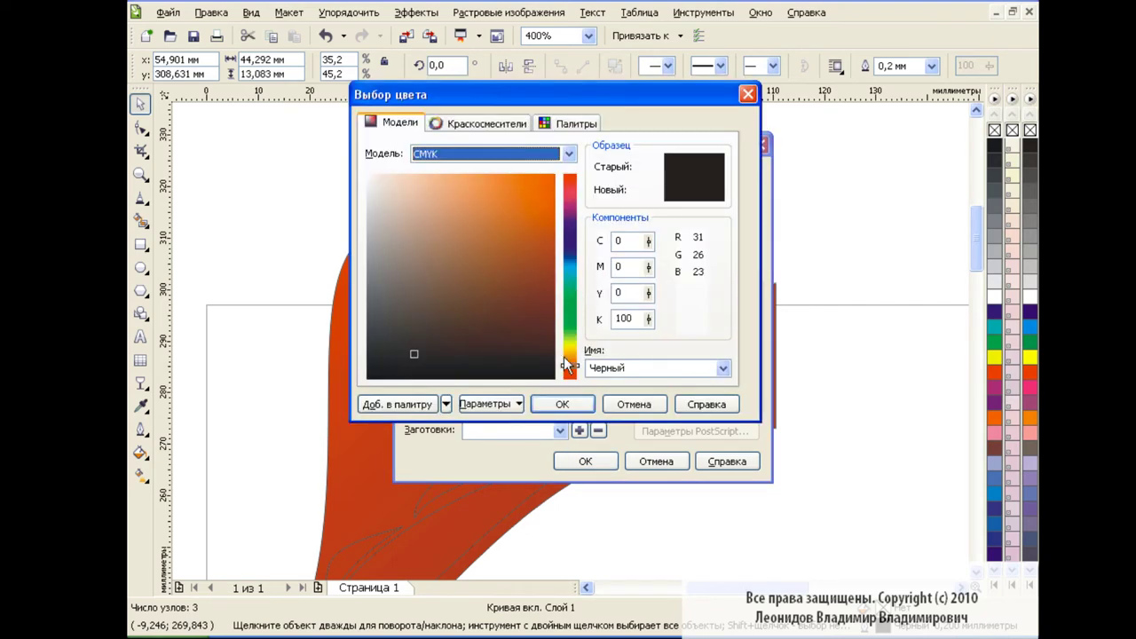
pyautogui.click(516, 259)
pyautogui.click(579, 405)
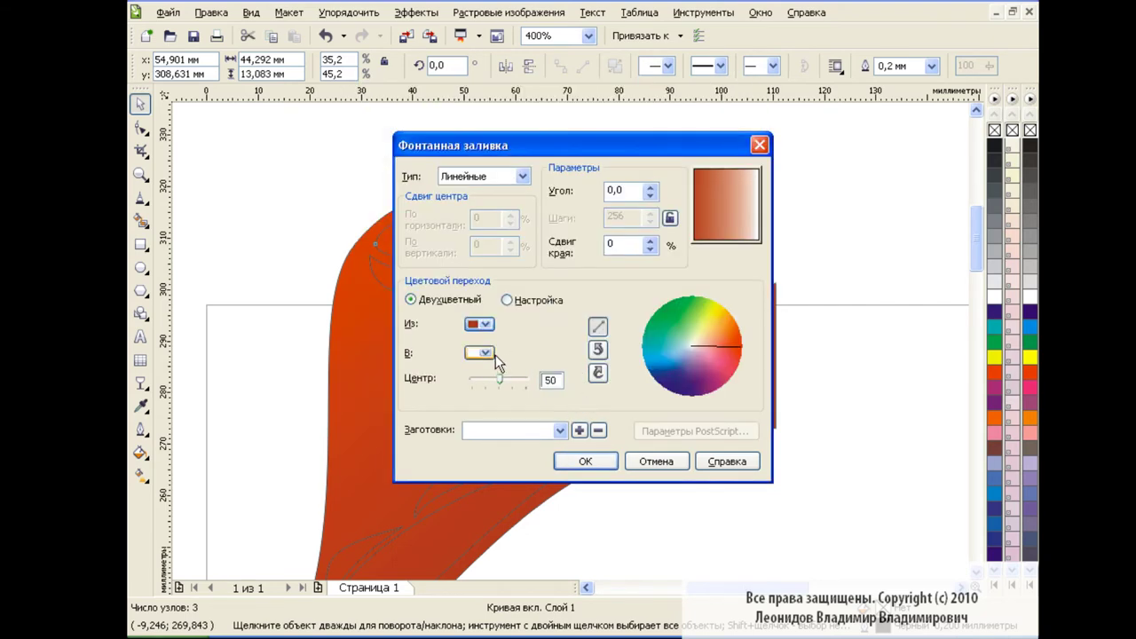
pyautogui.click(495, 355)
pyautogui.click(497, 488)
pyautogui.click(530, 322)
pyautogui.click(567, 405)
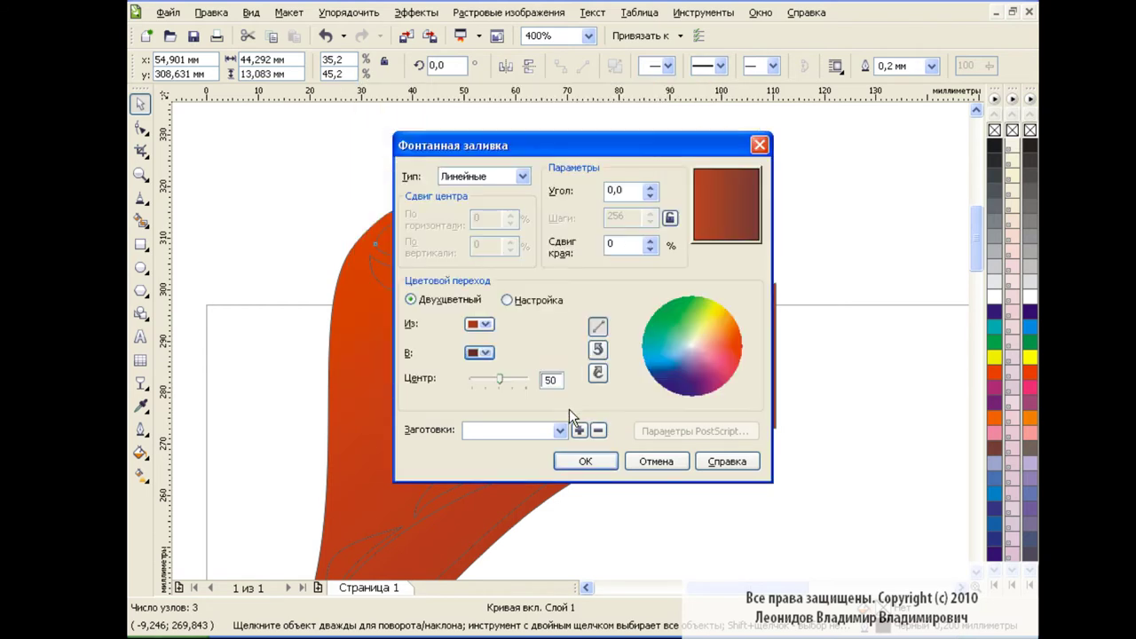
pyautogui.click(583, 461)
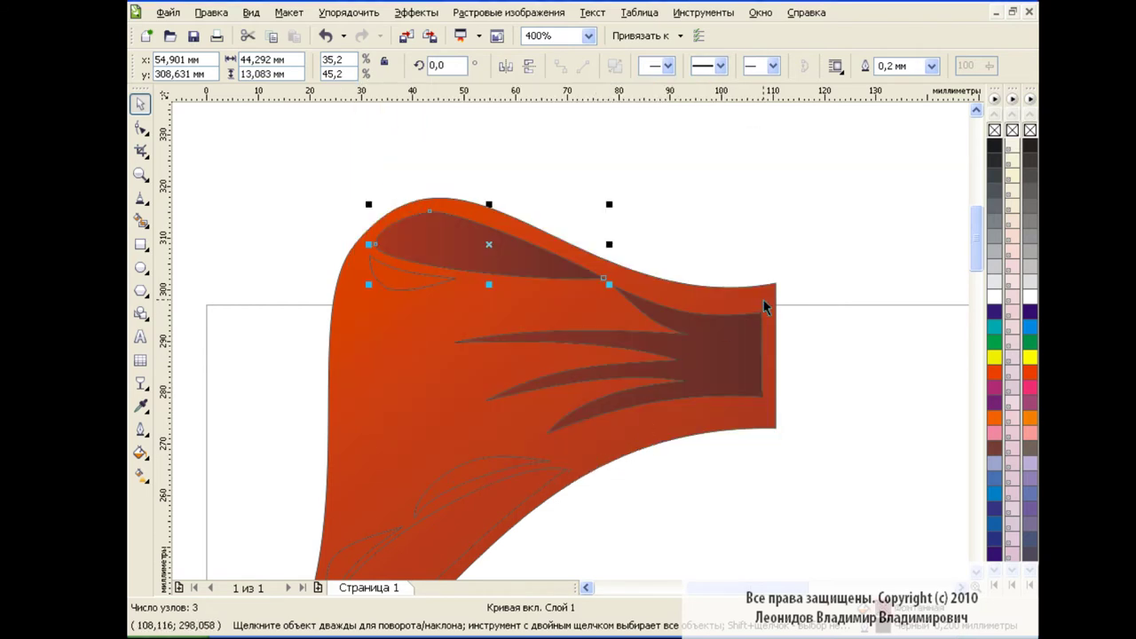
# Step: Give the lower curved fold a fountain fill starting from a lighter red
pyautogui.moveTo(973, 246); pyautogui.dragTo(972, 264)
pyautogui.click(474, 364)
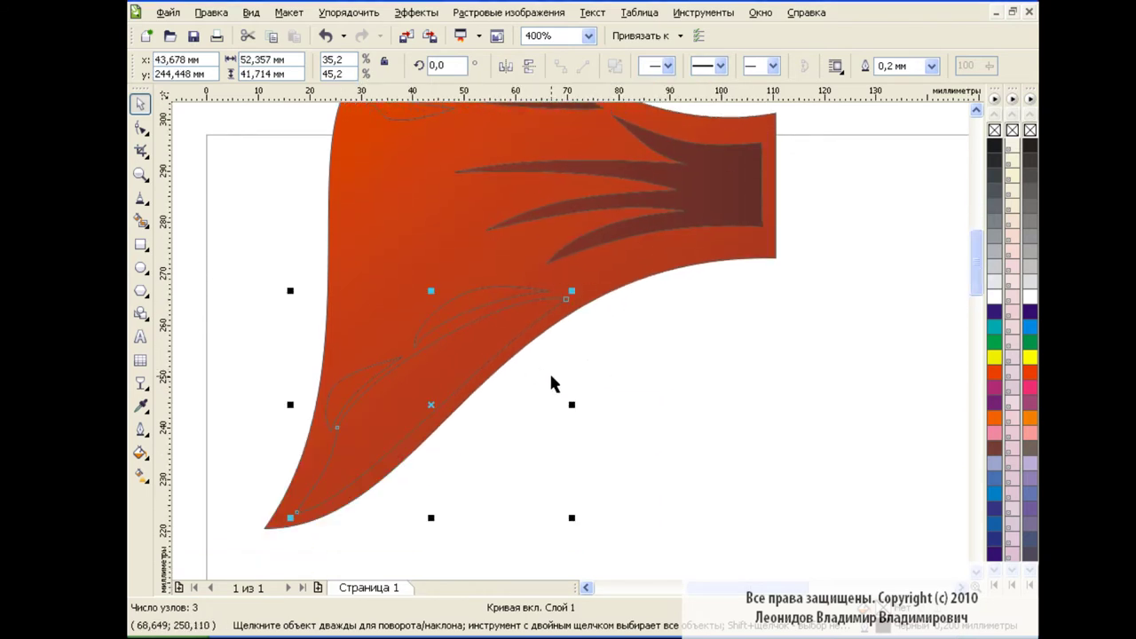
pyautogui.click(140, 453)
pyautogui.click(204, 473)
pyautogui.click(484, 326)
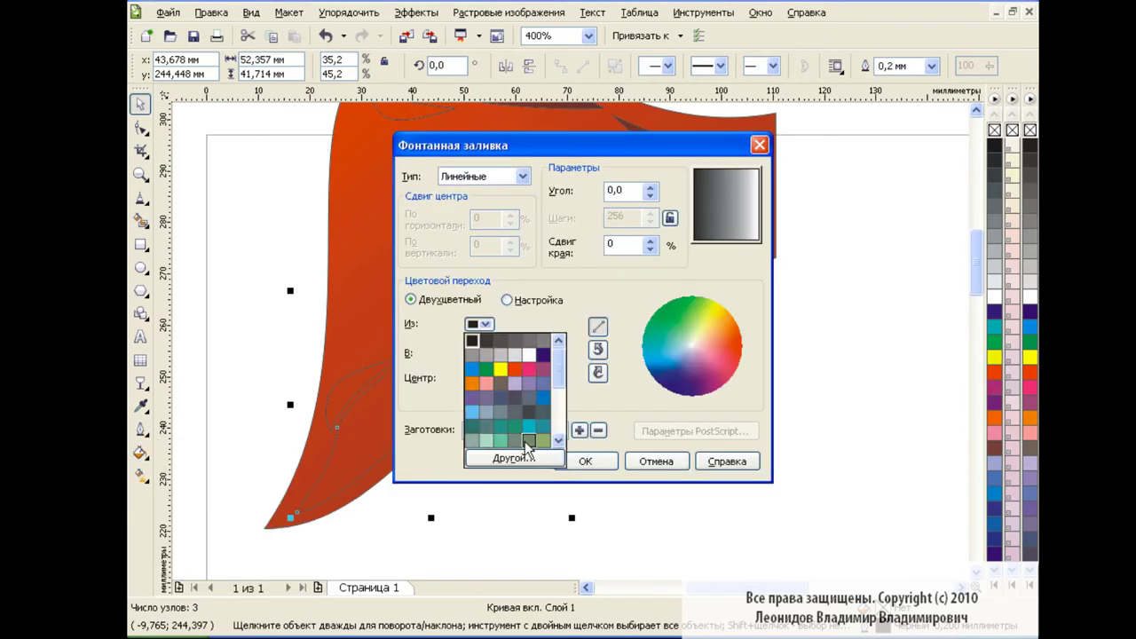
pyautogui.click(499, 459)
pyautogui.click(506, 259)
pyautogui.moveTo(515, 259); pyautogui.dragTo(506, 251)
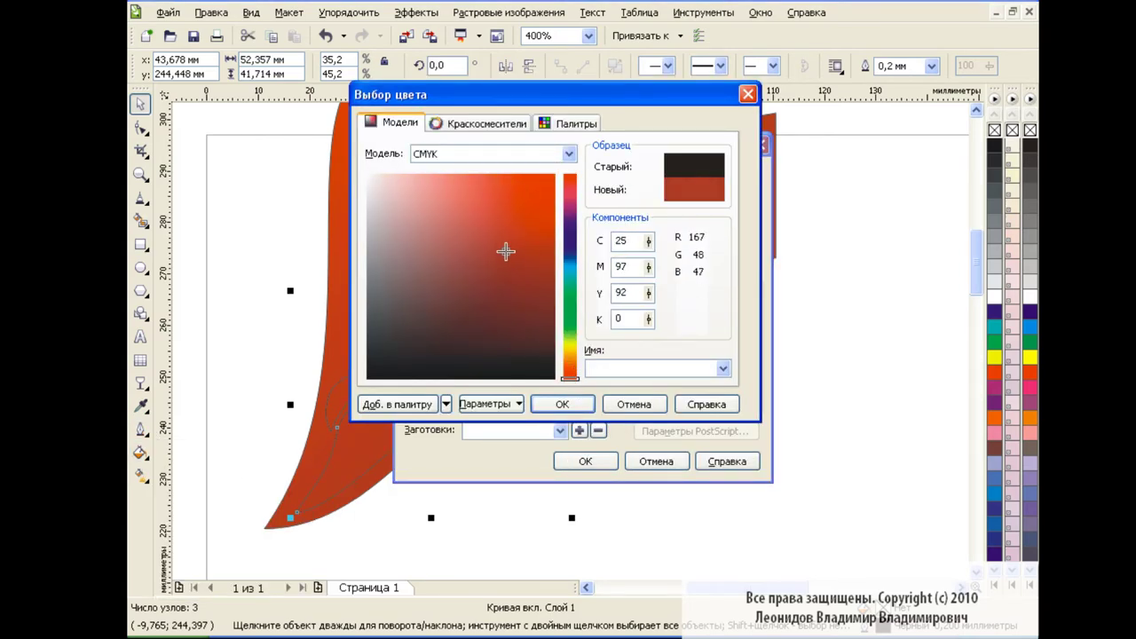
pyautogui.click(581, 413)
# Step: Set the lower fold's gradient end colour to dark red and apply the fill
pyautogui.click(484, 326)
pyautogui.click(502, 482)
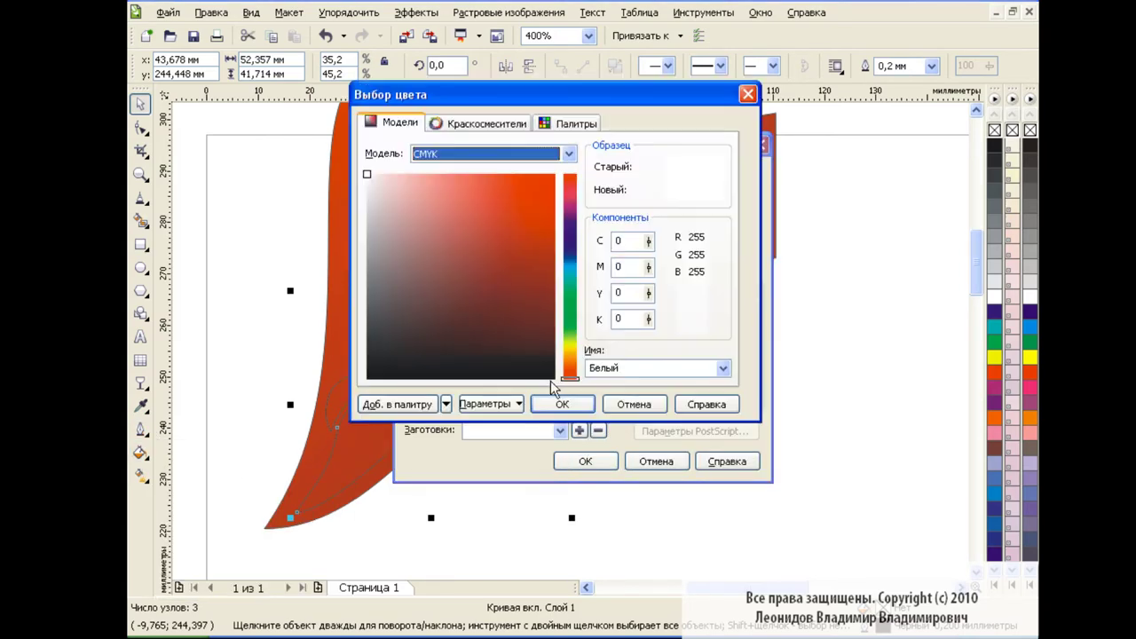
pyautogui.click(535, 318)
pyautogui.click(521, 308)
pyautogui.click(576, 404)
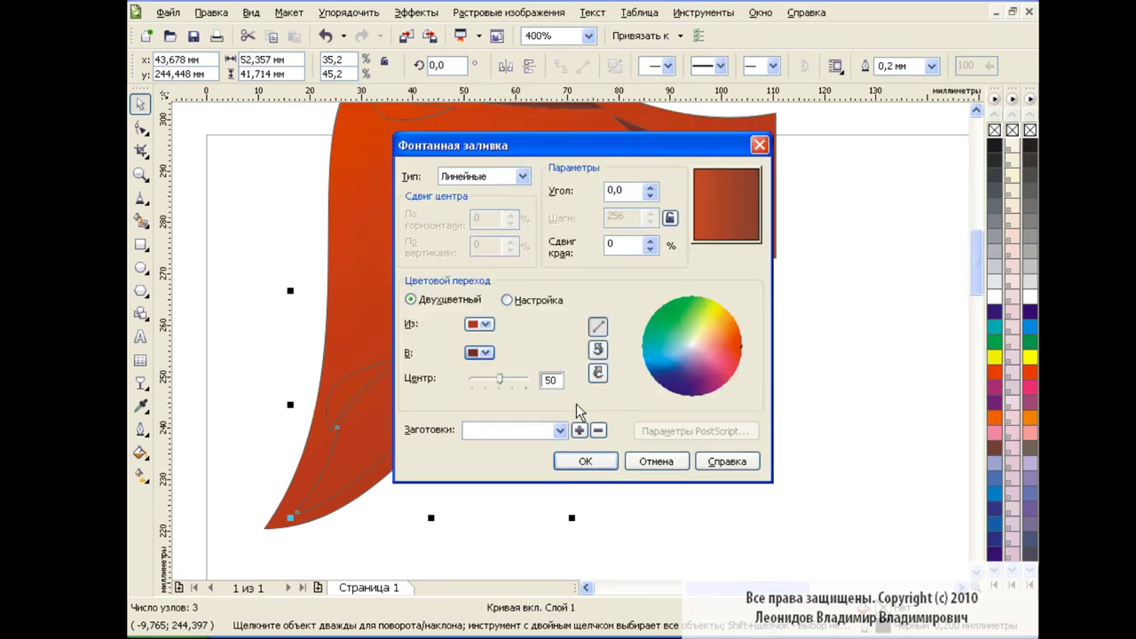
pyautogui.click(589, 457)
pyautogui.moveTo(979, 300); pyautogui.dragTo(977, 255)
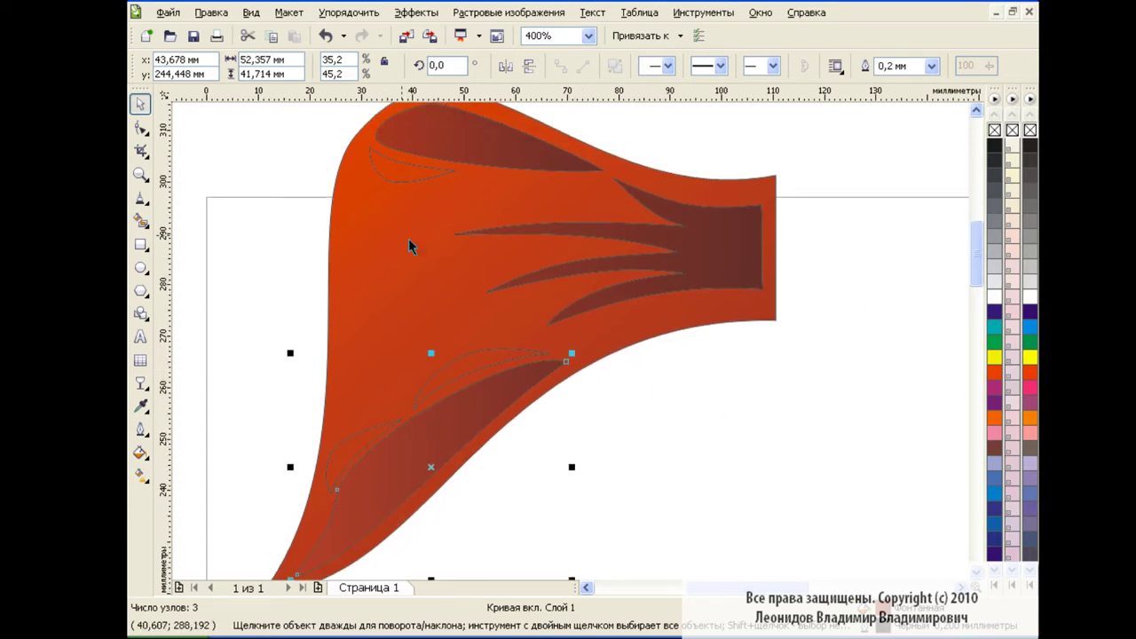
# Step: Reshape the lower fold's curve by dragging its nodes with the Shape tool
pyautogui.click(140, 127)
pyautogui.moveTo(569, 372); pyautogui.dragTo(639, 338)
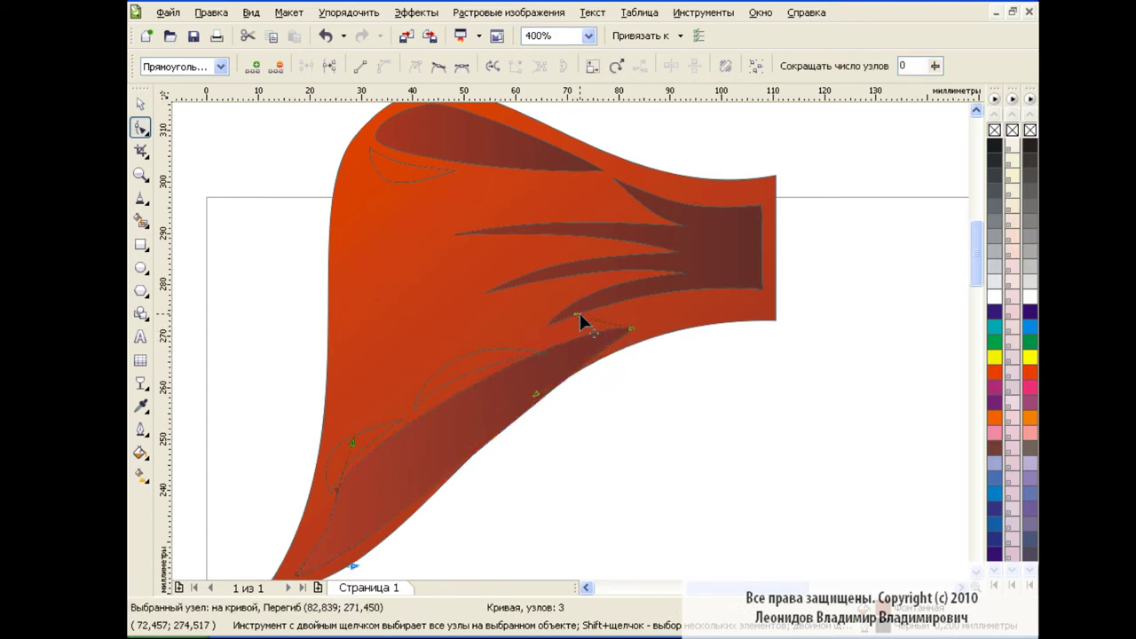
pyautogui.moveTo(580, 315); pyautogui.dragTo(513, 385)
pyautogui.moveTo(634, 337); pyautogui.dragTo(619, 335)
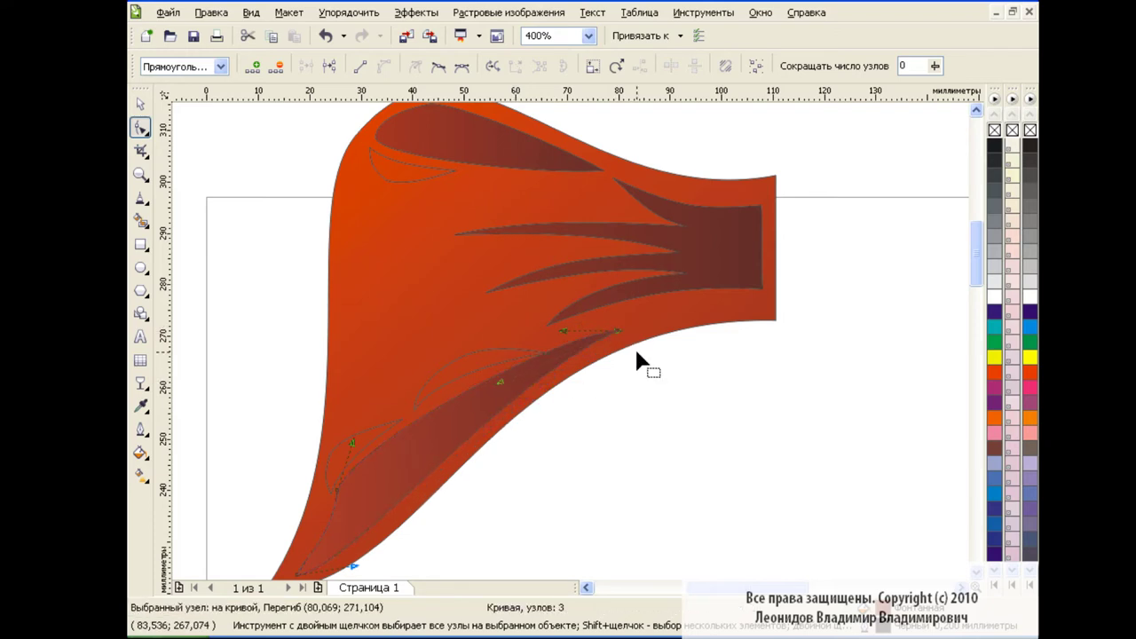
# Step: Position the small inner curve along the fold and rotate it to about 25.6°
pyautogui.press('space')
pyautogui.moveTo(226, 185); pyautogui.dragTo(553, 411)
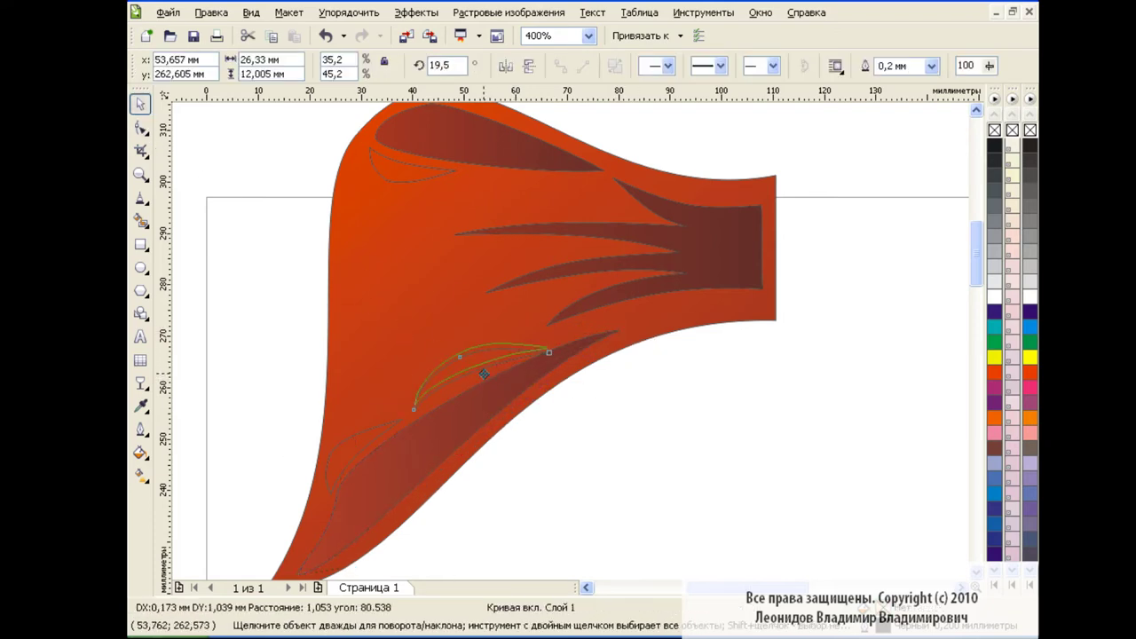
pyautogui.moveTo(479, 371); pyautogui.dragTo(482, 376)
pyautogui.click(482, 377)
pyautogui.moveTo(556, 338); pyautogui.dragTo(553, 333)
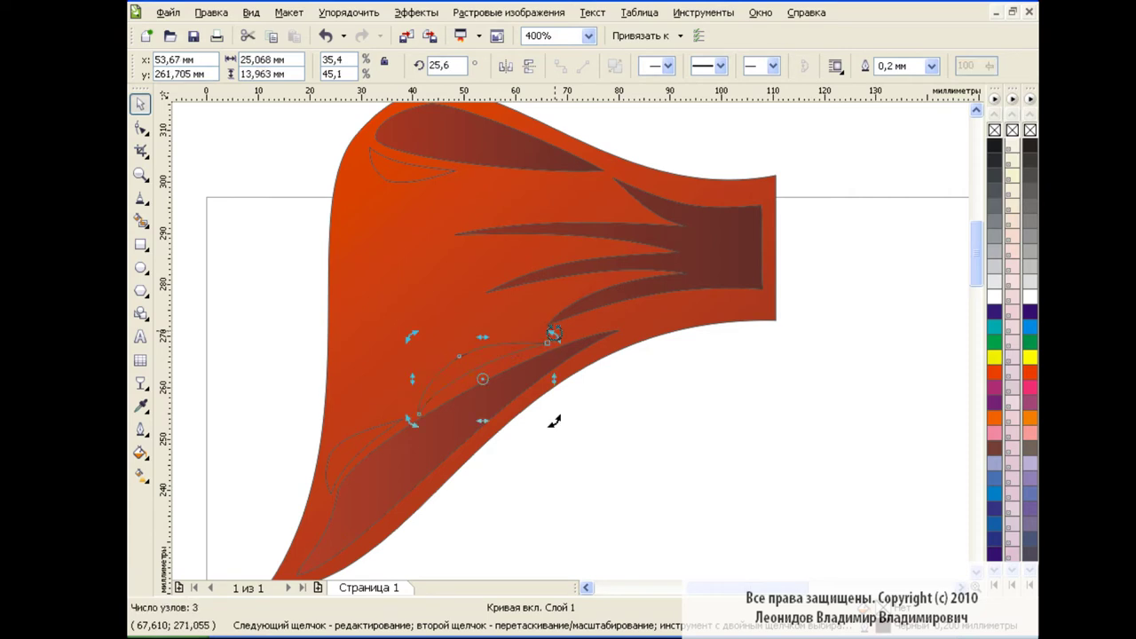
# Step: Nudge and bend the inner curve's nodes and segment into shape
pyautogui.press('space')
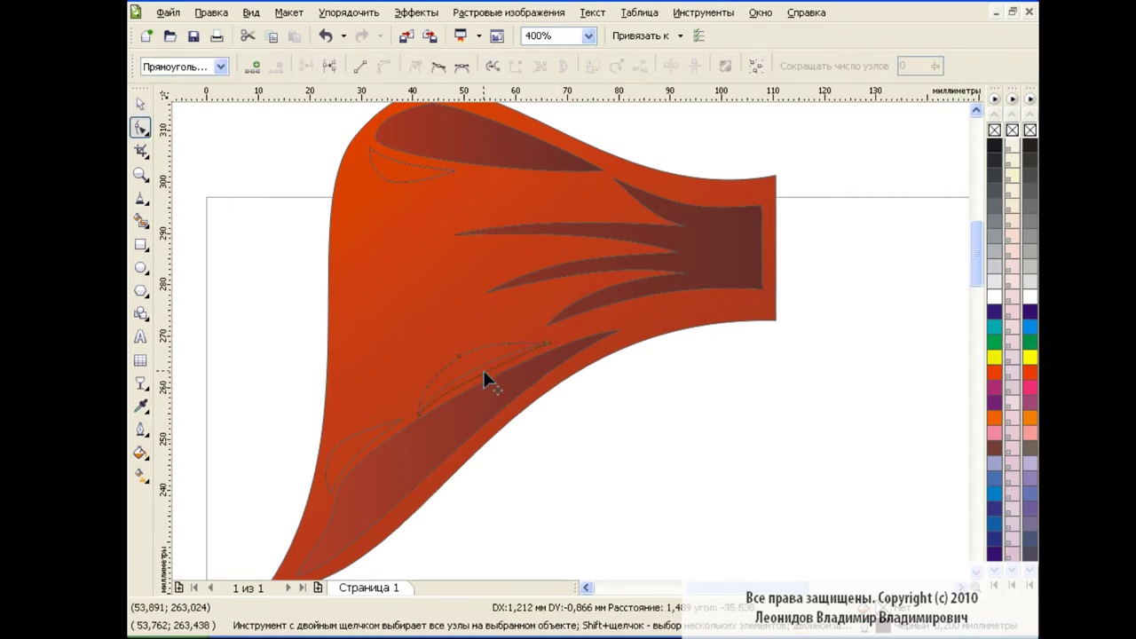
pyautogui.click(464, 359)
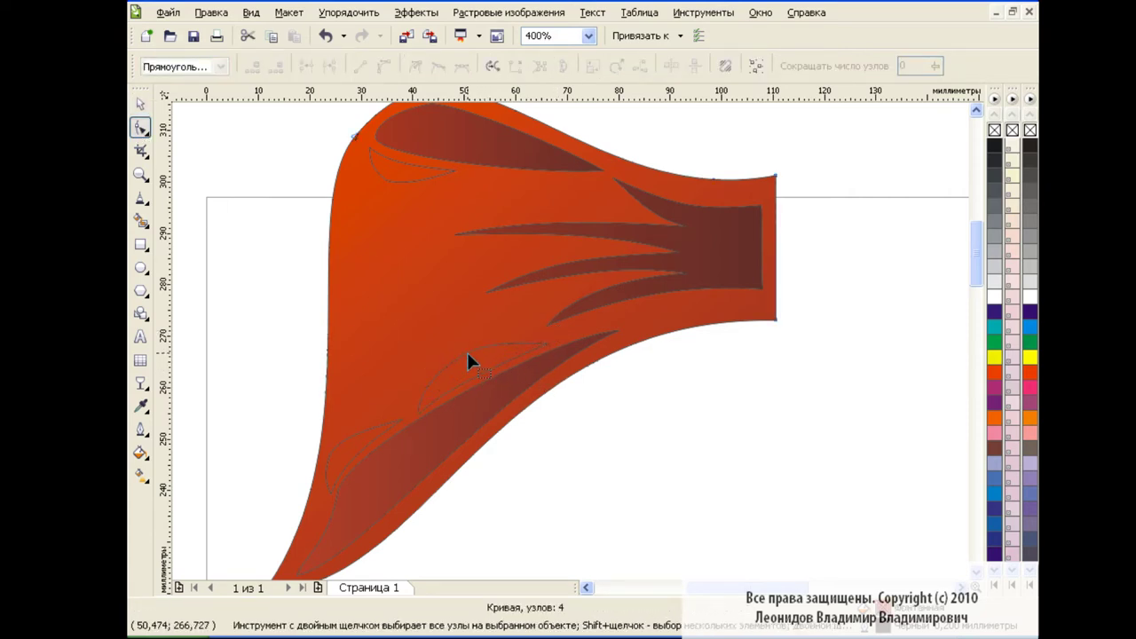
pyautogui.click(465, 352)
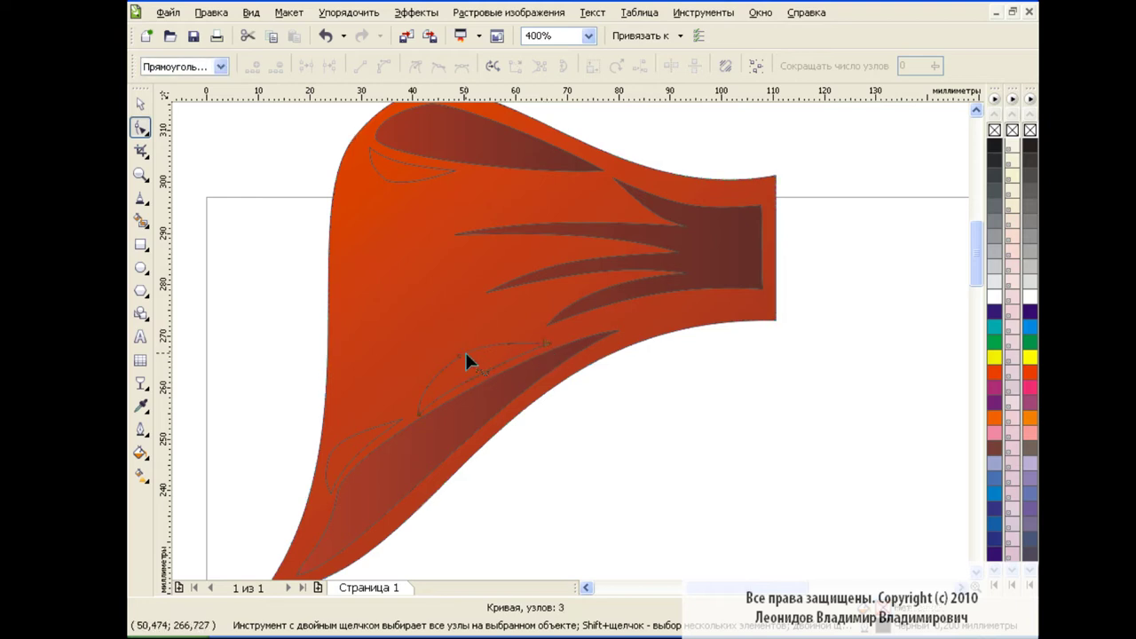
pyautogui.moveTo(465, 361); pyautogui.dragTo(469, 359)
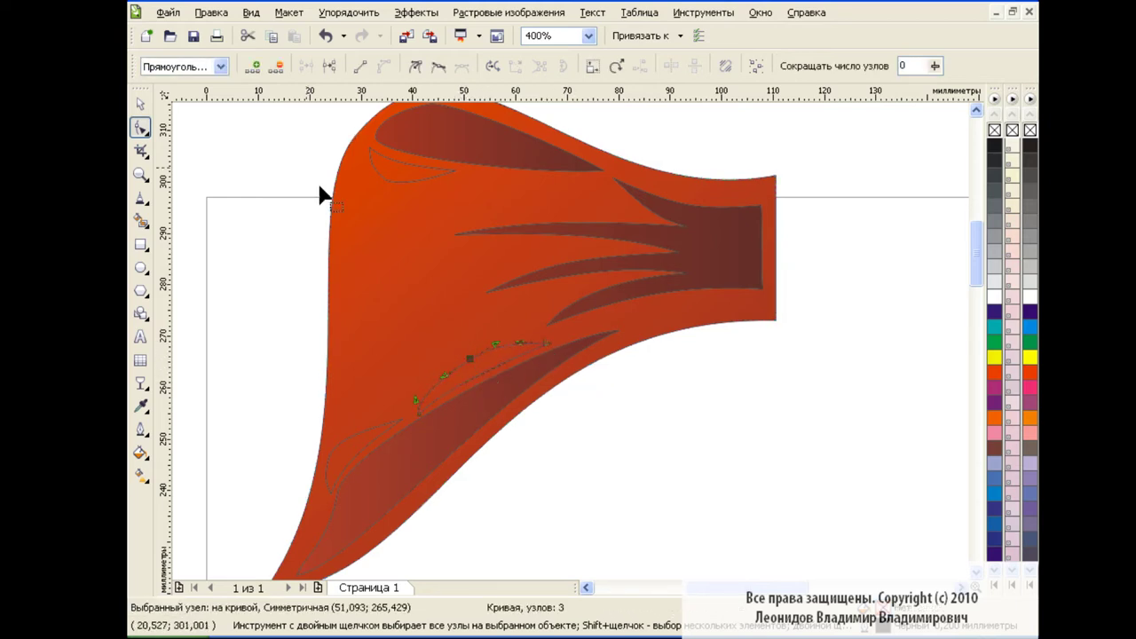
pyautogui.click(471, 365)
pyautogui.moveTo(464, 362); pyautogui.dragTo(475, 364)
pyautogui.click(551, 346)
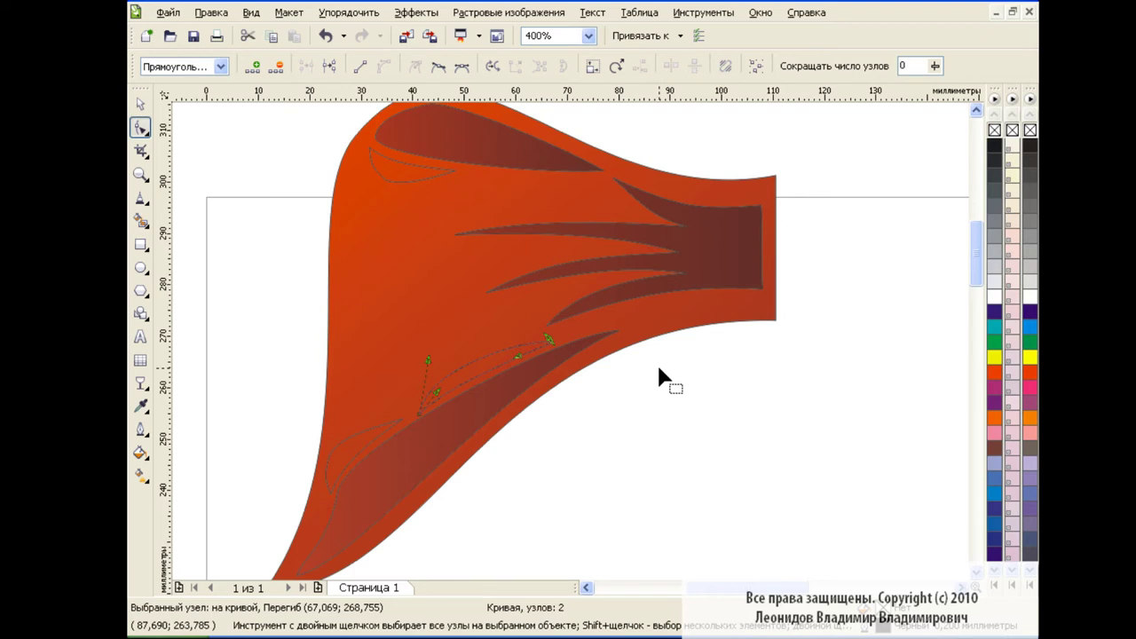
# Step: Fill the top, middle and lower slit shapes with white, then zoom to 200%
pyautogui.press('space')
pyautogui.click(701, 431)
pyautogui.click(409, 169)
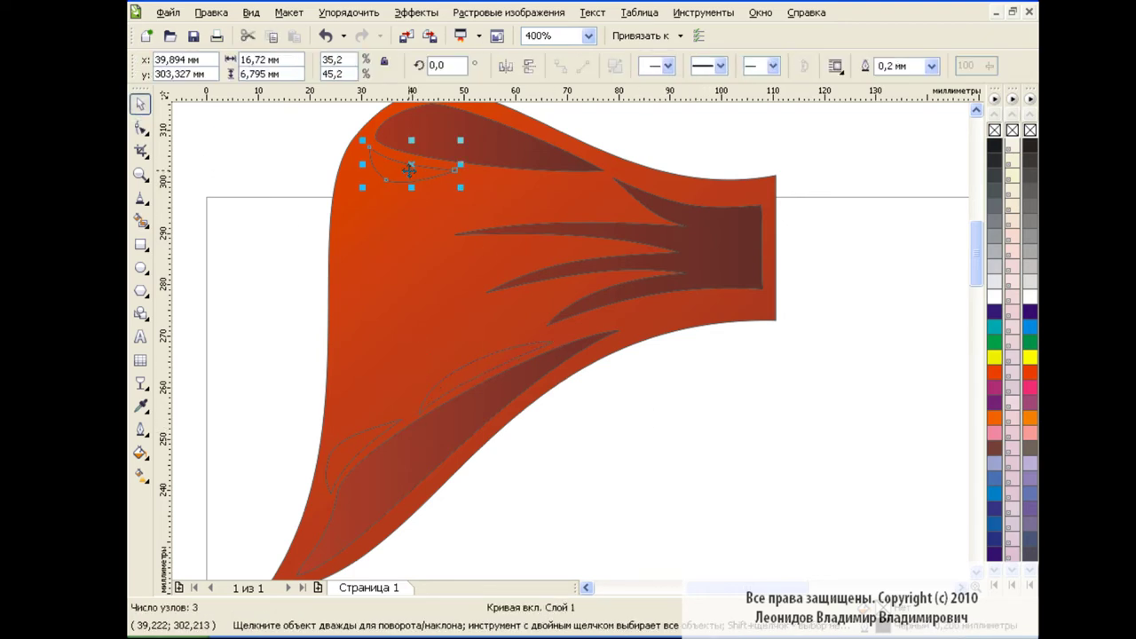
pyautogui.click(994, 296)
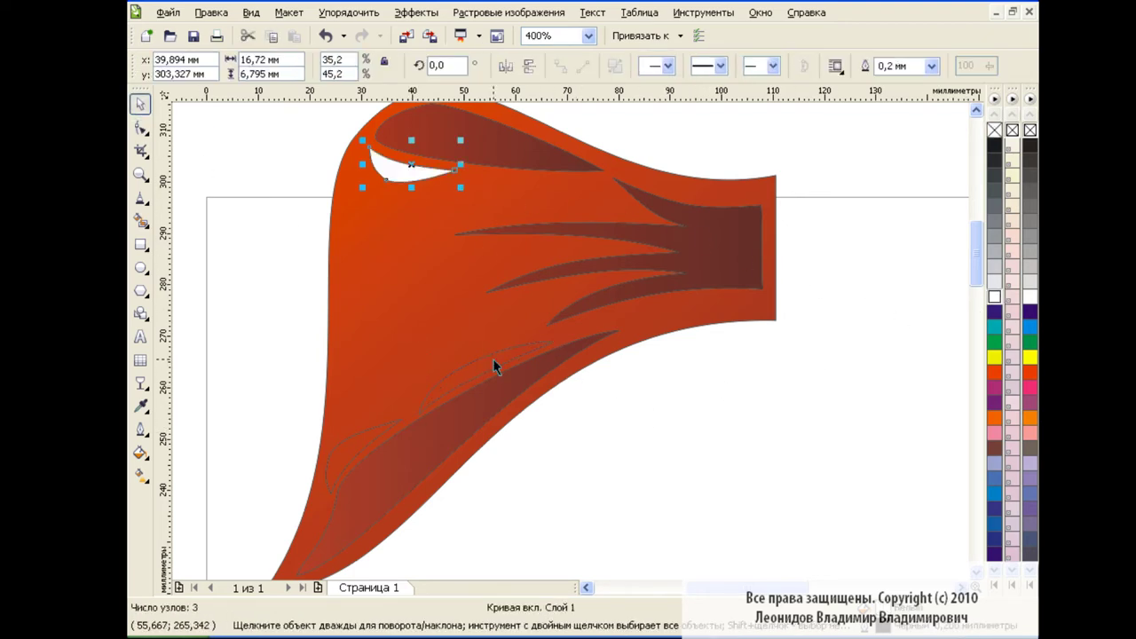
pyautogui.click(494, 366)
pyautogui.click(994, 296)
pyautogui.click(364, 442)
pyautogui.click(994, 296)
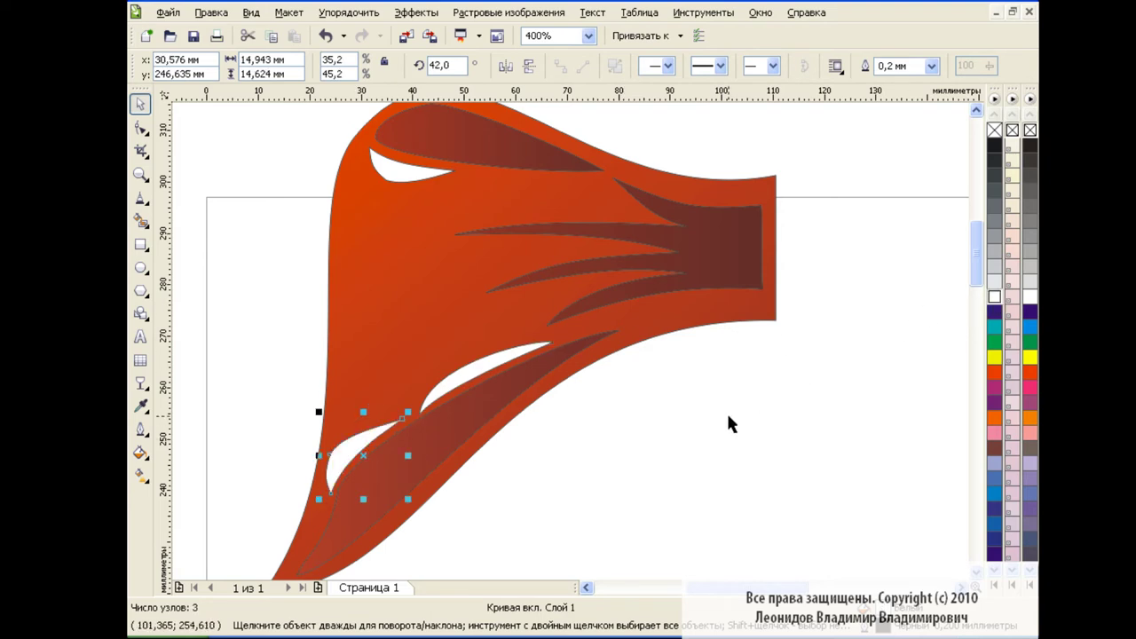
pyautogui.click(728, 415)
pyautogui.click(587, 36)
pyautogui.click(556, 142)
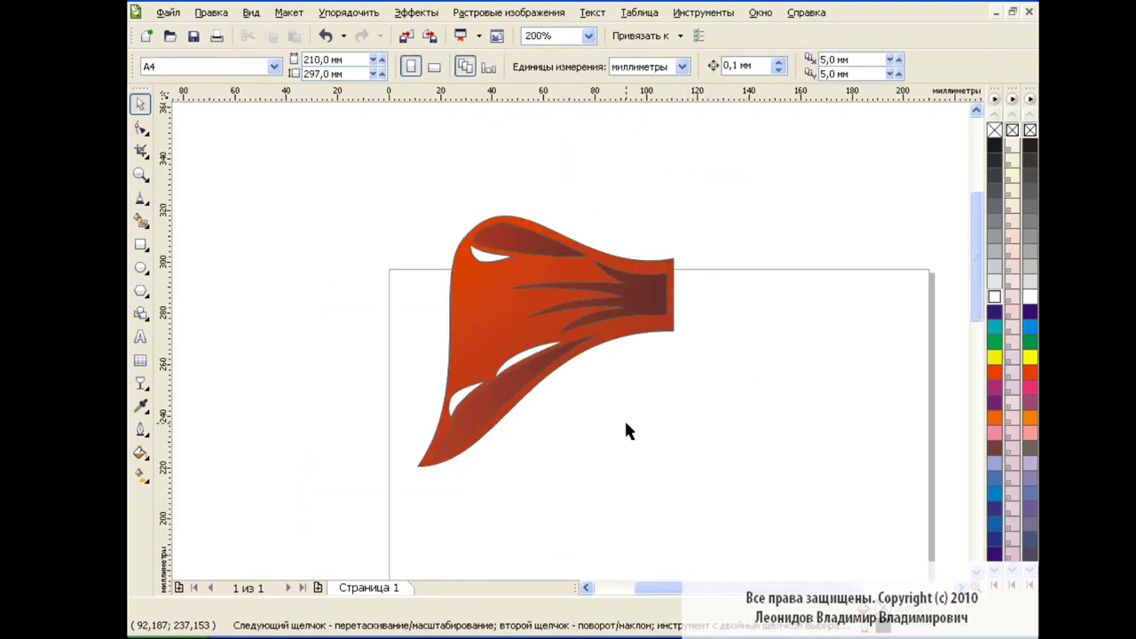
# Step: Group the seven loop parts and flip a copy vertically, shrinking it to about 70%
pyautogui.moveTo(350, 172)
pyautogui.mouseDown()
pyautogui.moveTo(647, 482)
pyautogui.moveTo(762, 502)
pyautogui.mouseUp()
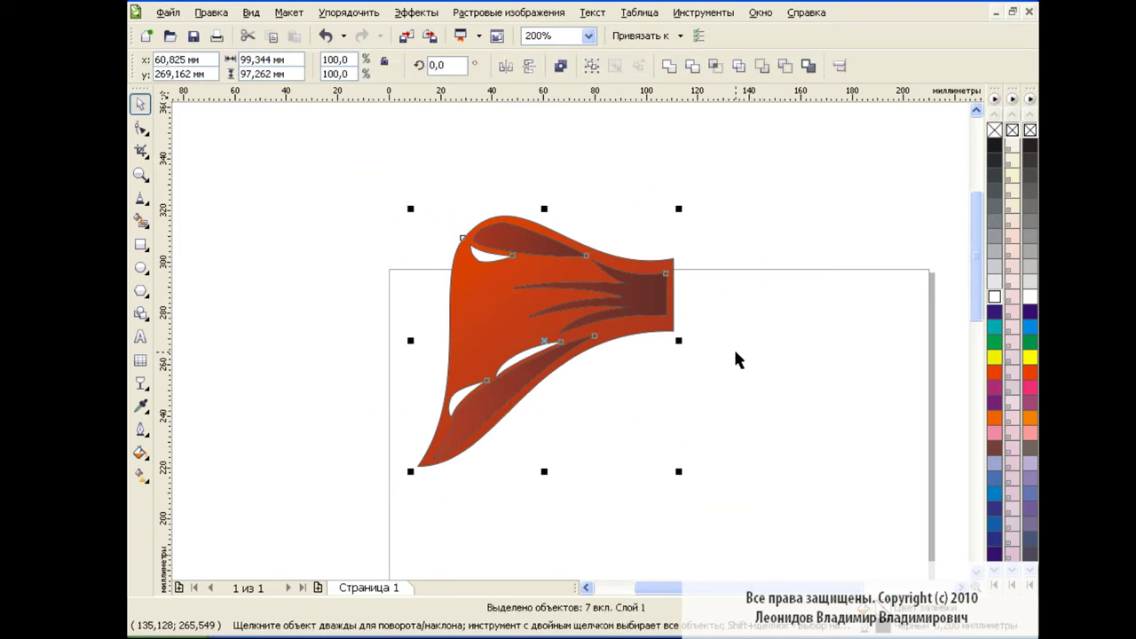
pyautogui.click(593, 68)
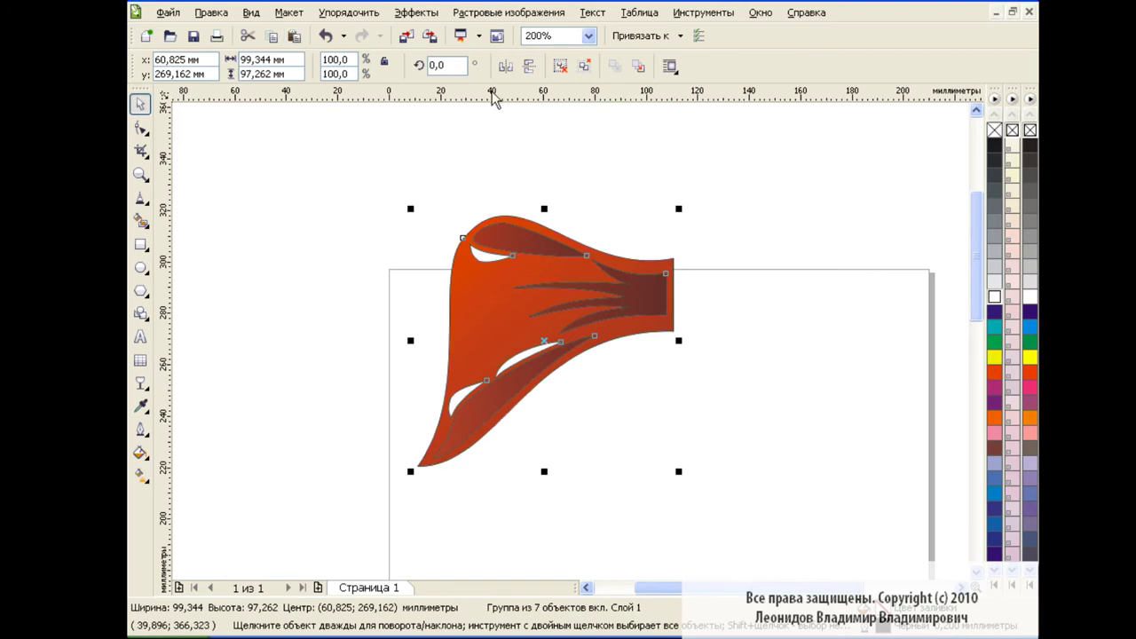
pyautogui.click(529, 68)
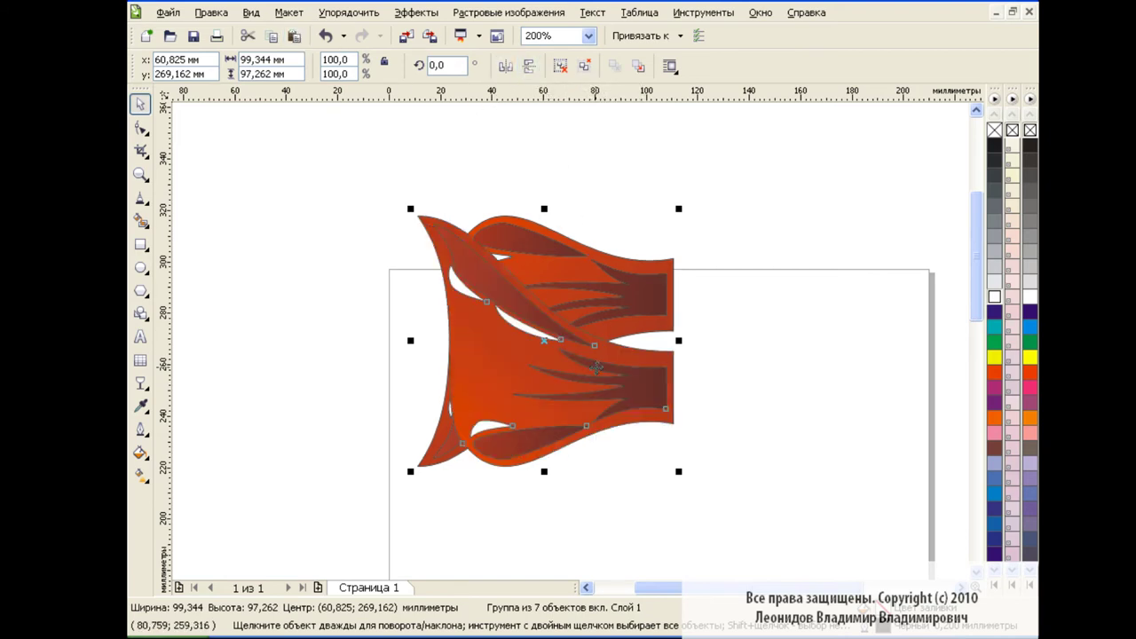
pyautogui.moveTo(544, 209); pyautogui.dragTo(544, 272)
pyautogui.moveTo(410, 372); pyautogui.dragTo(485, 372)
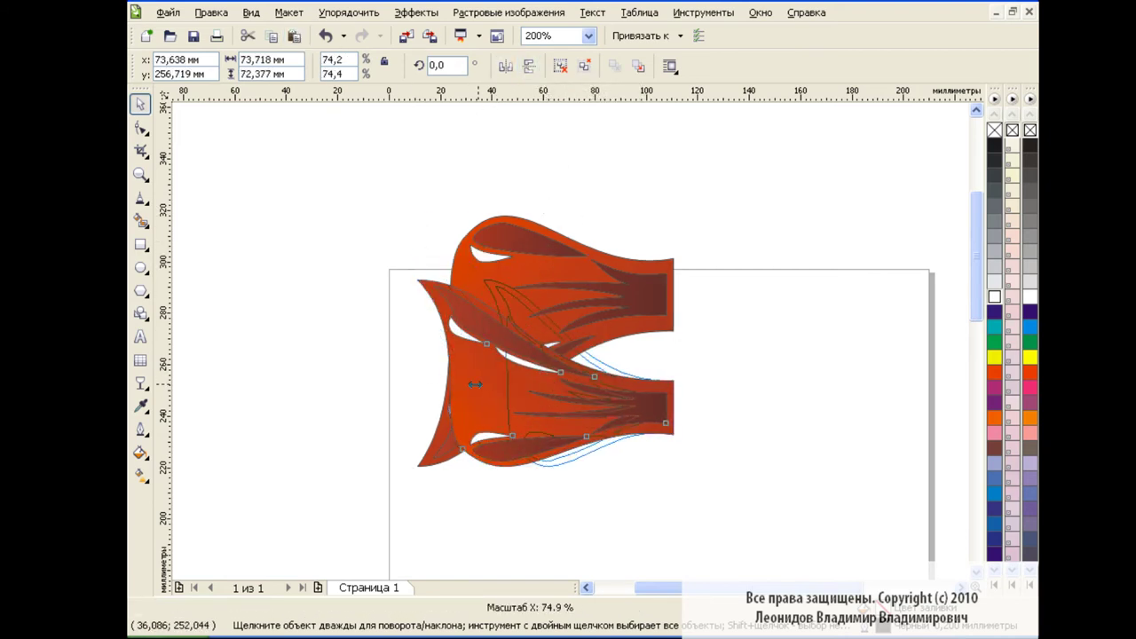
# Step: Rotate the copy about 45°, resize it to about 88%, then narrow, stretch and reposition it
pyautogui.click(582, 371)
pyautogui.moveTo(679, 273); pyautogui.dragTo(580, 235)
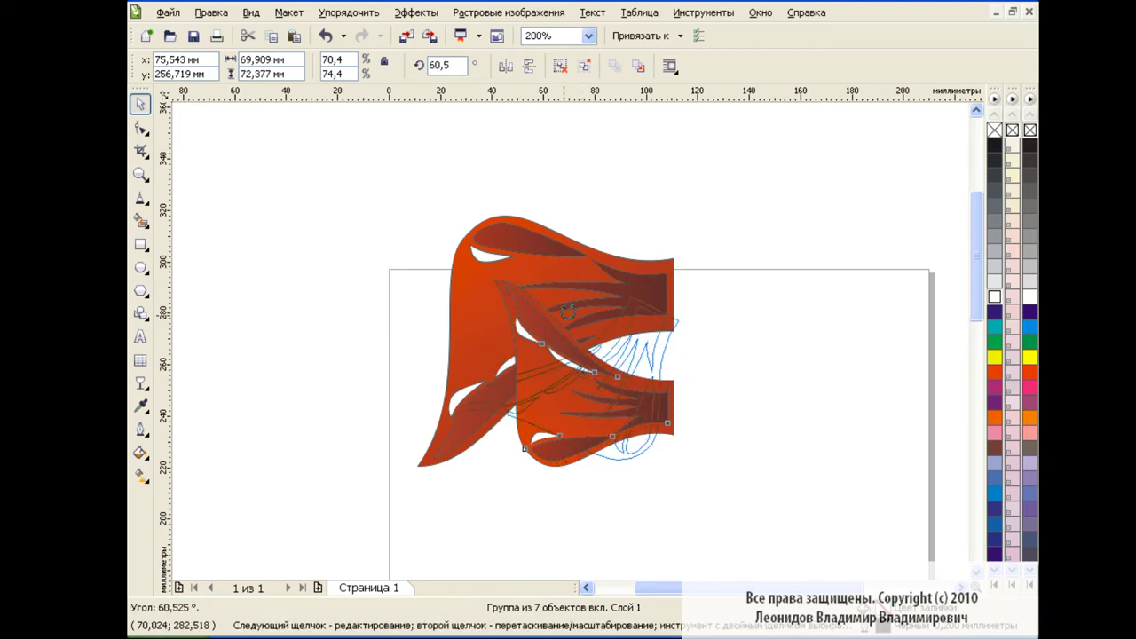
pyautogui.click(561, 393)
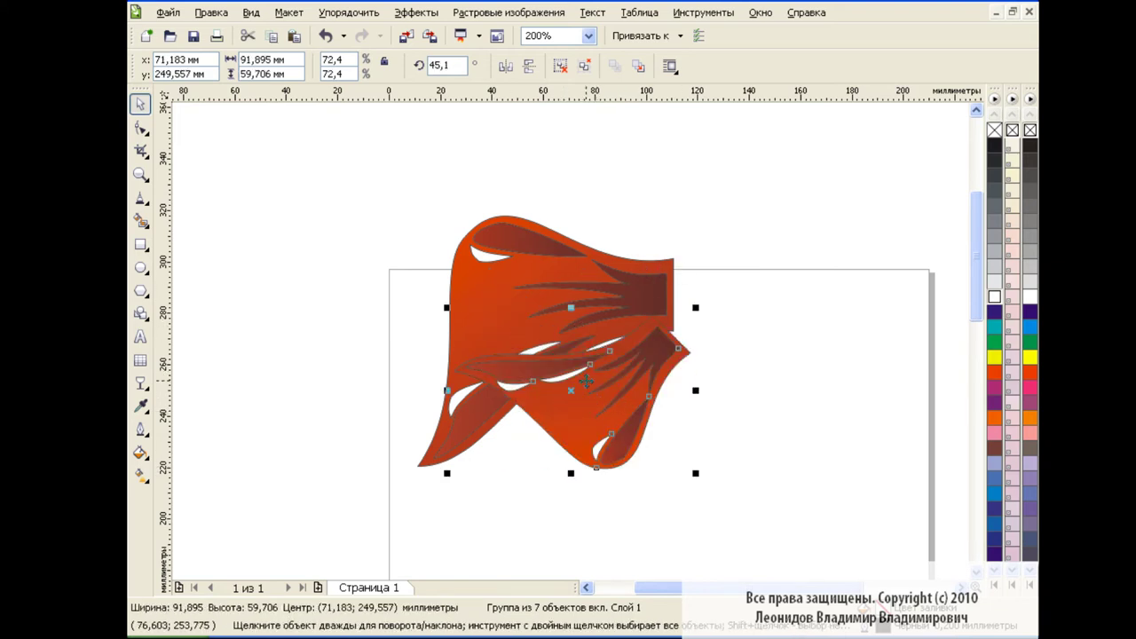
pyautogui.moveTo(448, 471); pyautogui.dragTo(411, 503)
pyautogui.moveTo(544, 410); pyautogui.dragTo(530, 372)
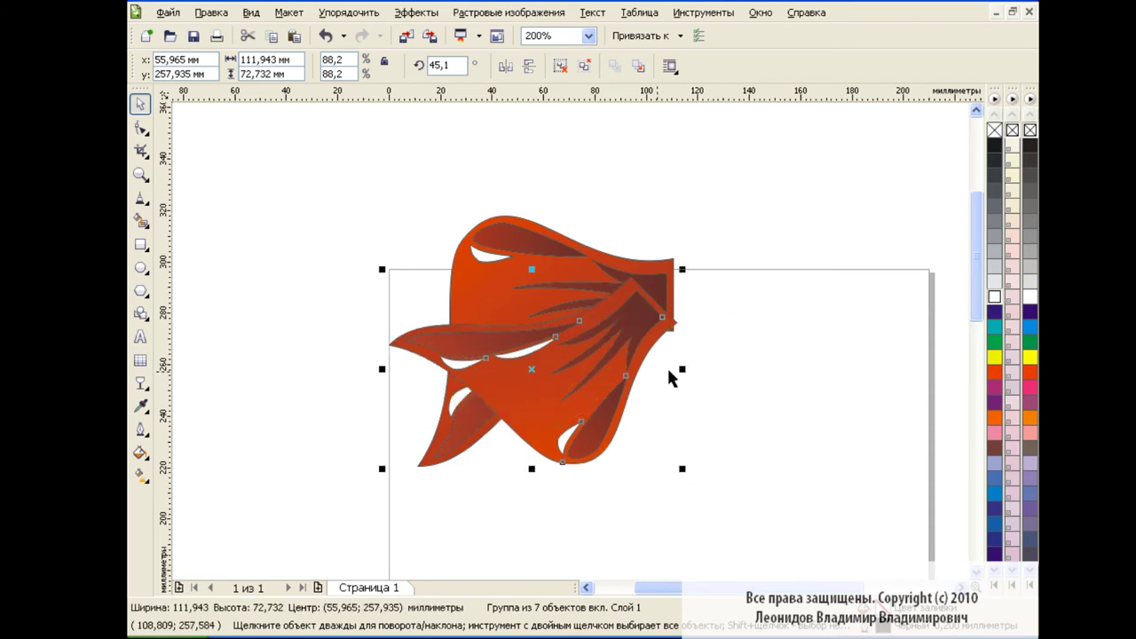
pyautogui.moveTo(381, 370); pyautogui.dragTo(448, 370)
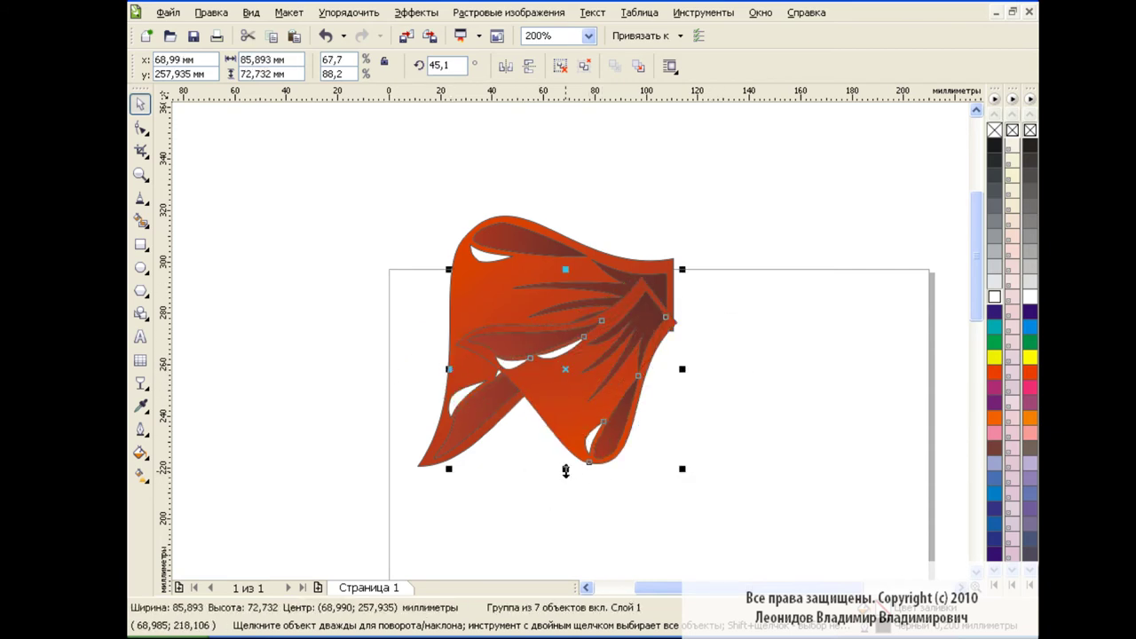
pyautogui.moveTo(566, 470); pyautogui.dragTo(568, 513)
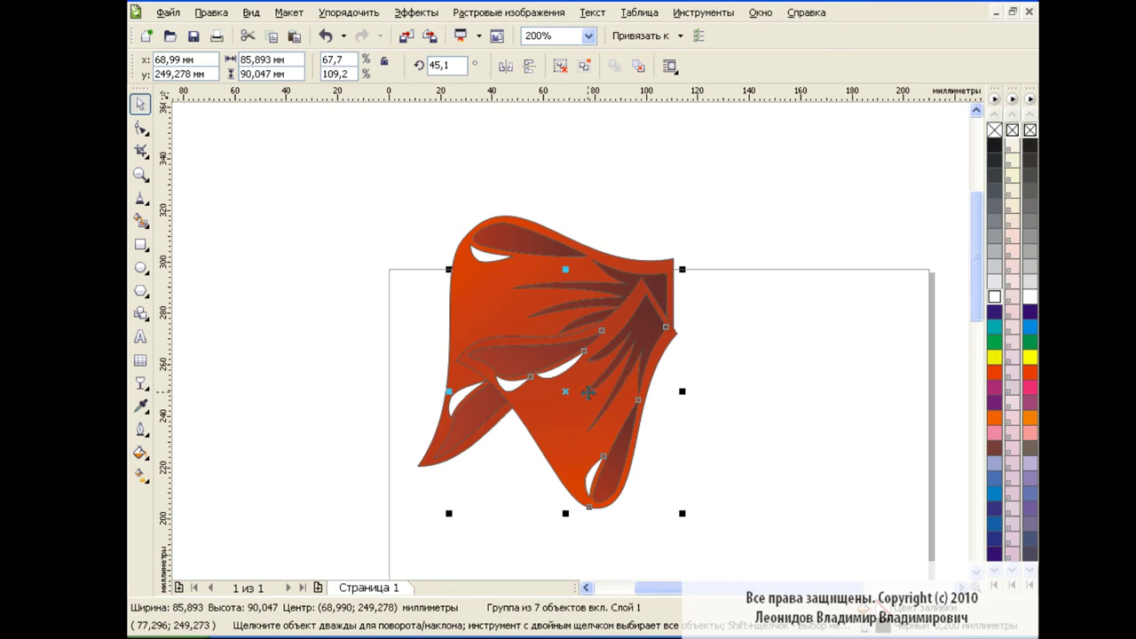
pyautogui.moveTo(582, 391); pyautogui.dragTo(578, 390)
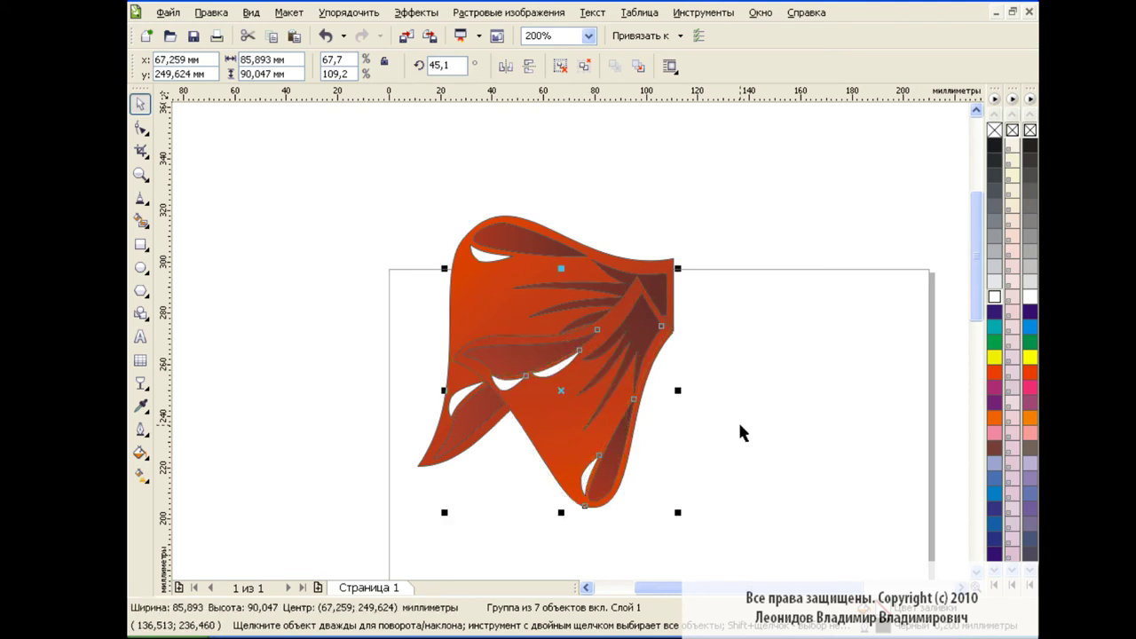
# Step: Send the copy behind the upper loop and stretch it to about 95.9 mm tall
pyautogui.rightClick(561, 391)
pyautogui.moveTo(614, 246)
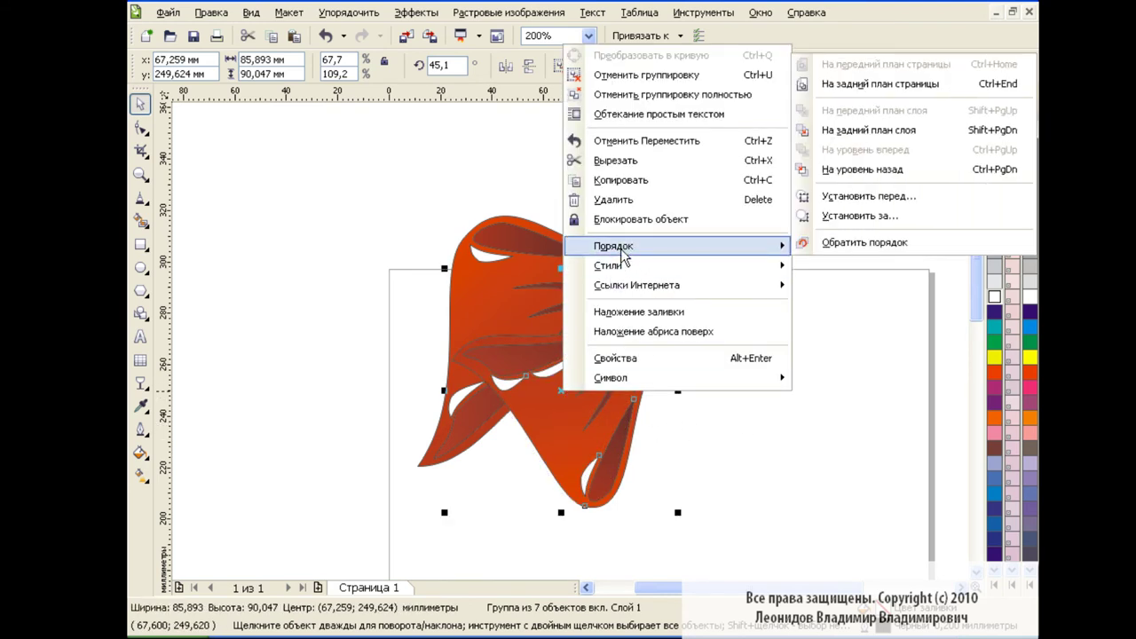
pyautogui.click(867, 84)
pyautogui.click(783, 370)
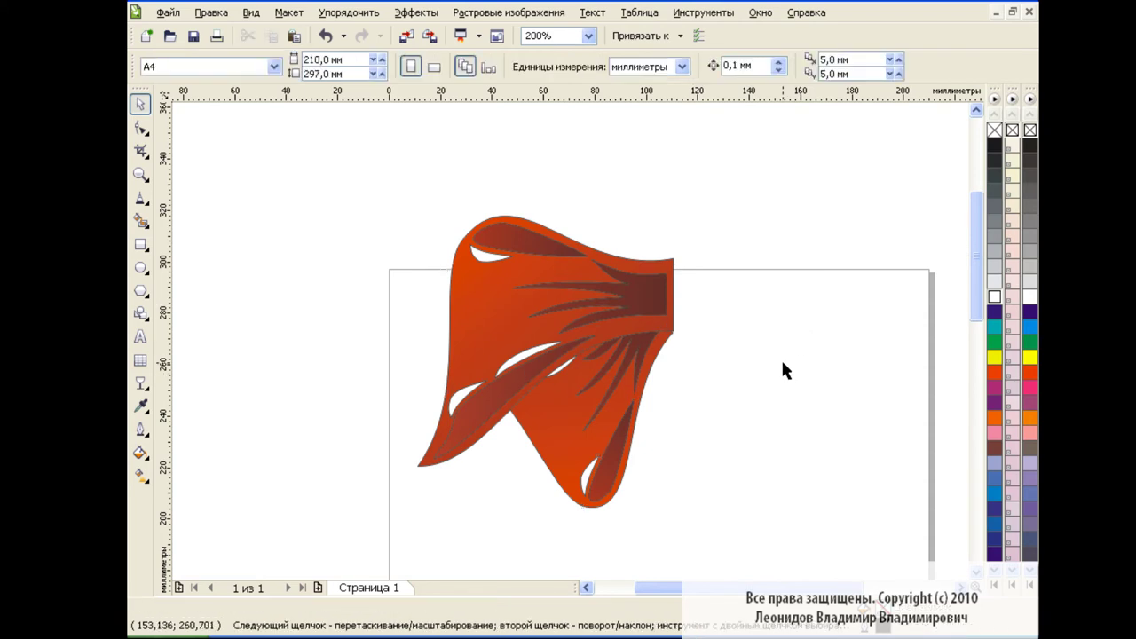
pyautogui.click(577, 390)
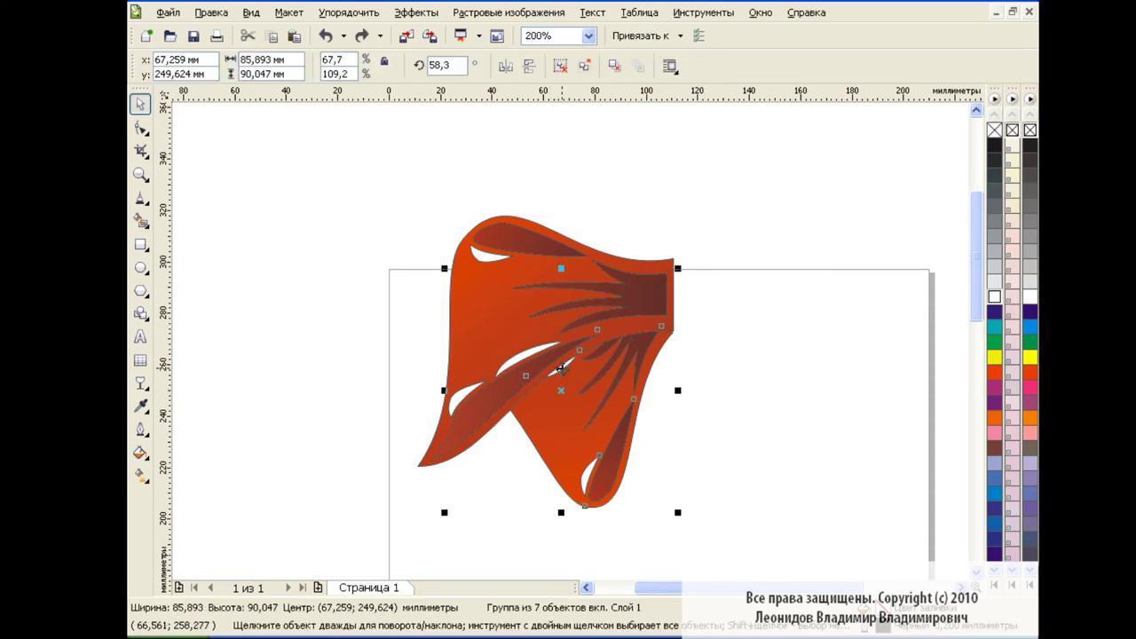
pyautogui.moveTo(559, 269); pyautogui.dragTo(561, 253)
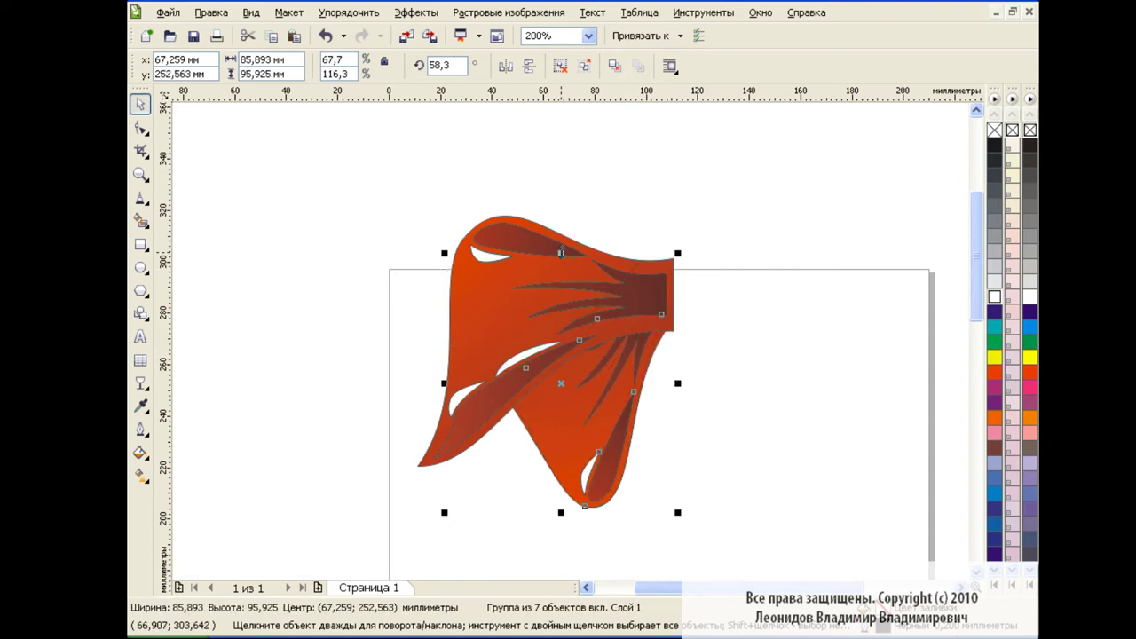
pyautogui.click(736, 401)
pyautogui.hscroll(1, 715, 386)
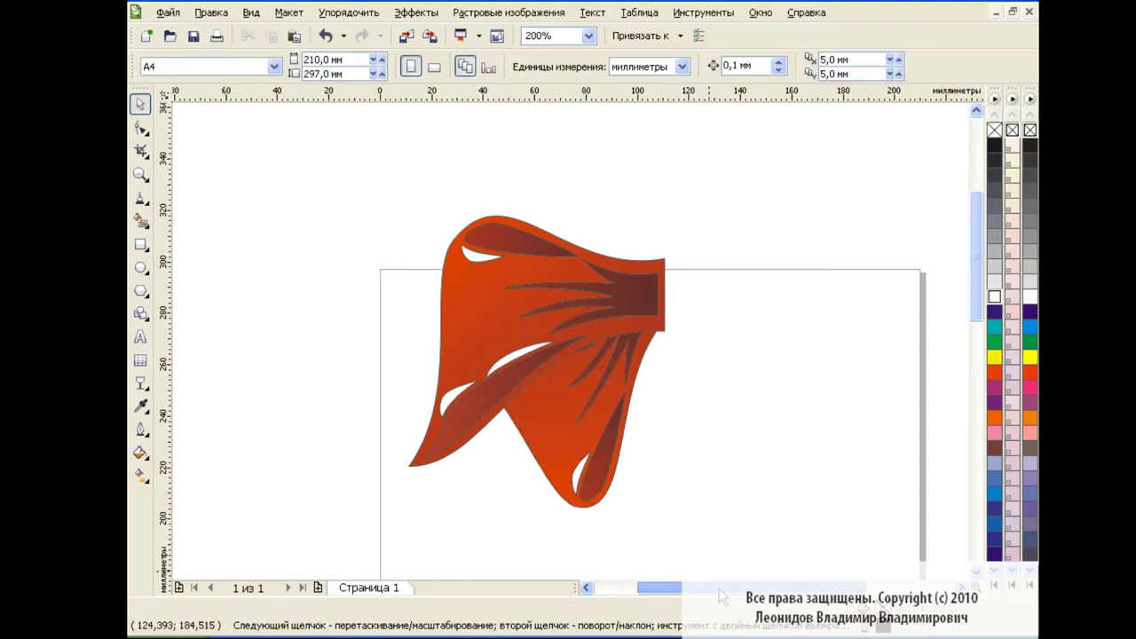
pyautogui.hscroll(3, 708, 404)
pyautogui.moveTo(683, 520); pyautogui.dragTo(272, 183)
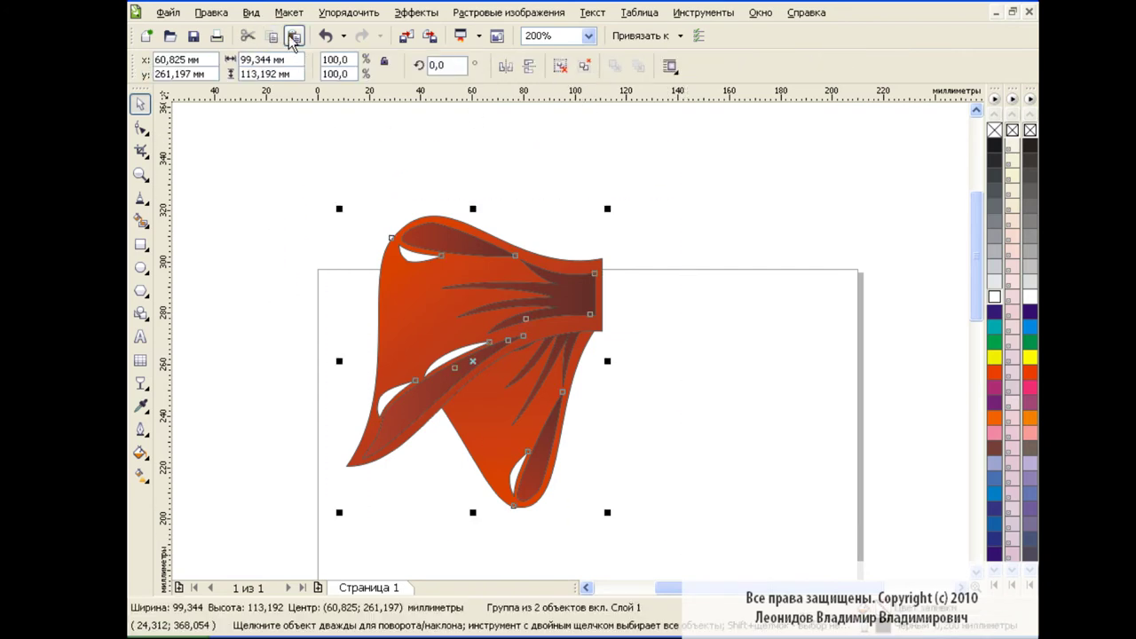
# Step: Mirror the bow-half copy horizontally and move it to the right side
pyautogui.click(507, 68)
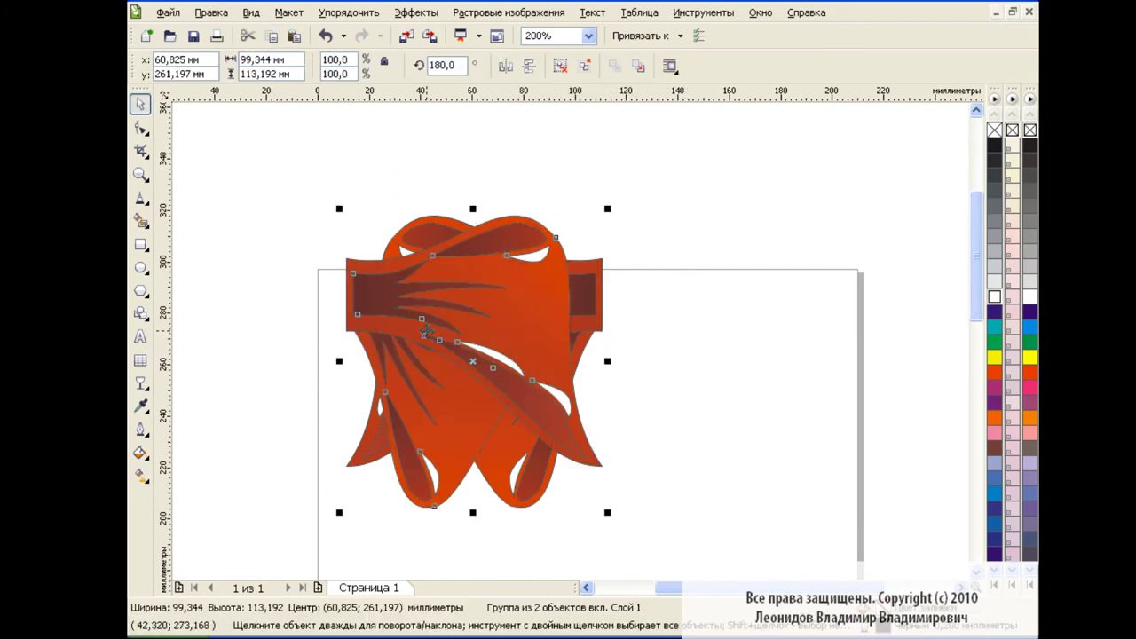
pyautogui.moveTo(472, 362); pyautogui.dragTo(726, 363)
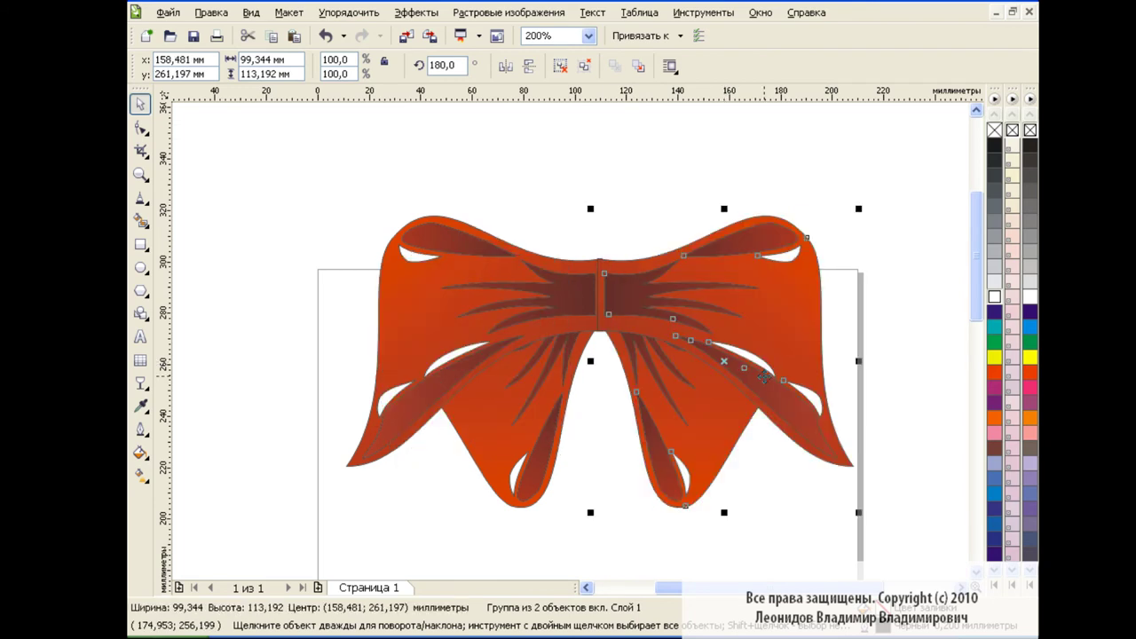
pyautogui.moveTo(974, 246); pyautogui.dragTo(976, 281)
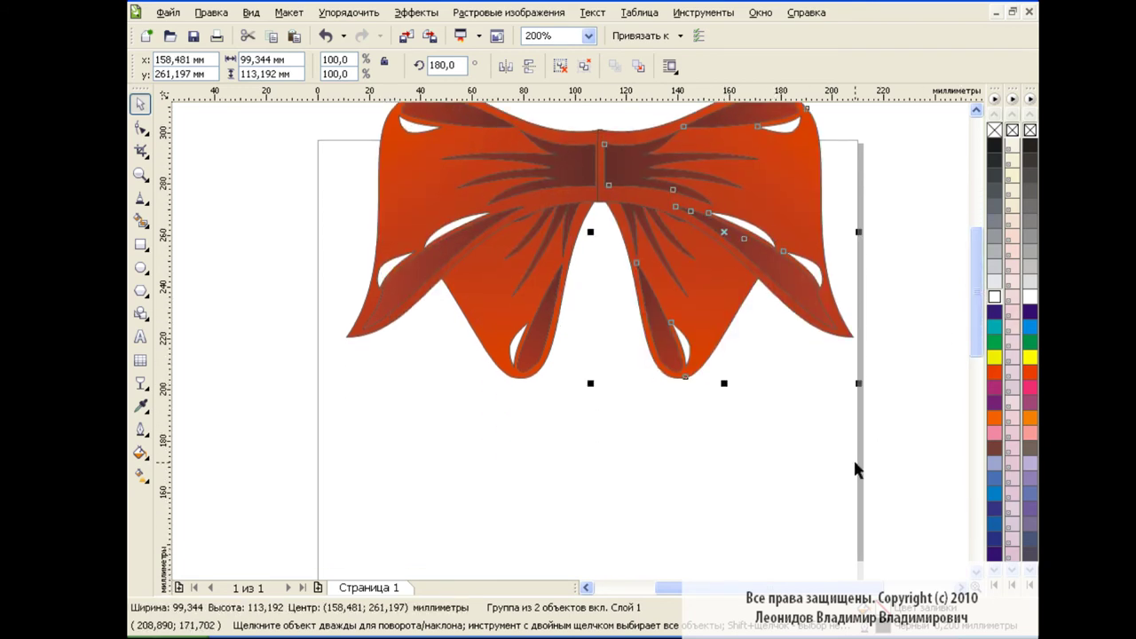
pyautogui.click(834, 388)
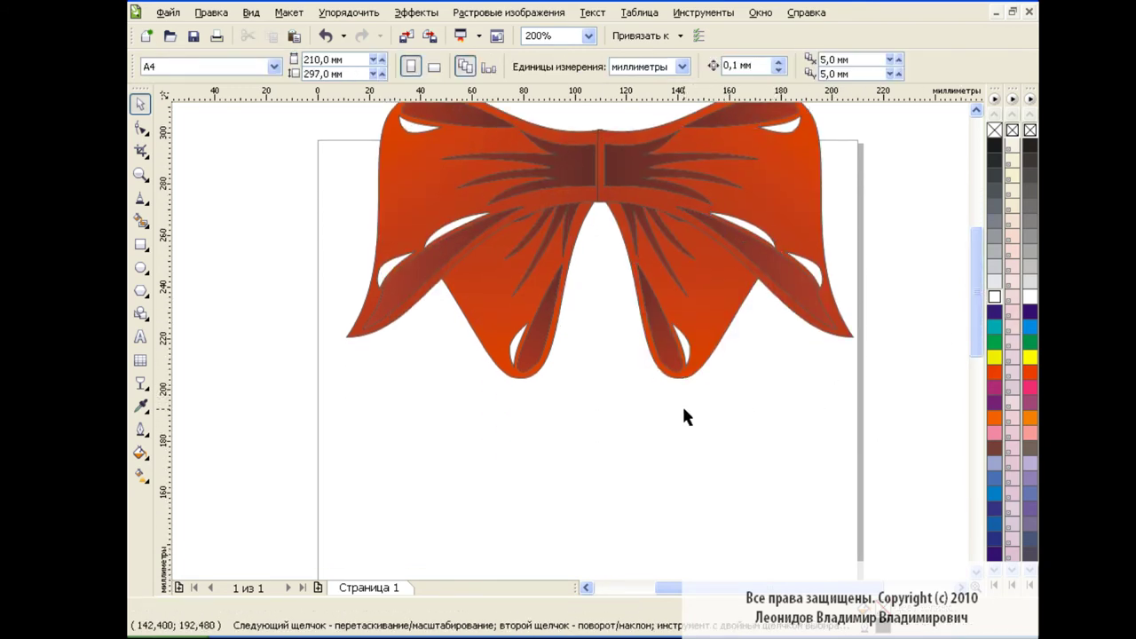
# Step: At 100% zoom, sketch a freehand curved tail line below the bow
pyautogui.click(588, 36)
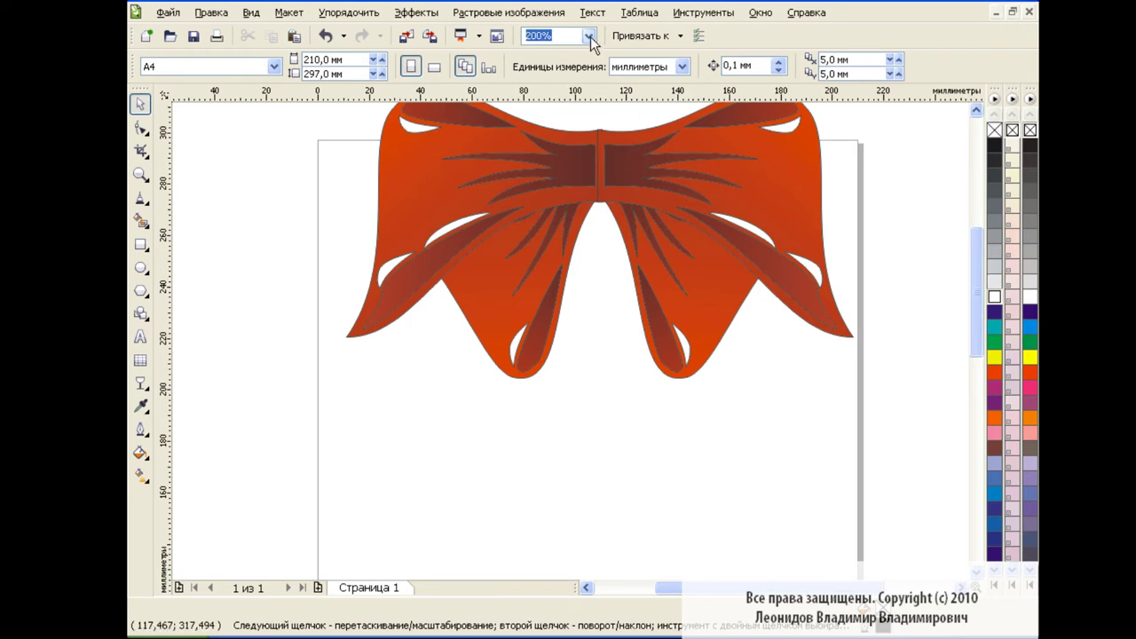
pyautogui.click(568, 148)
pyautogui.moveTo(978, 257); pyautogui.dragTo(978, 294)
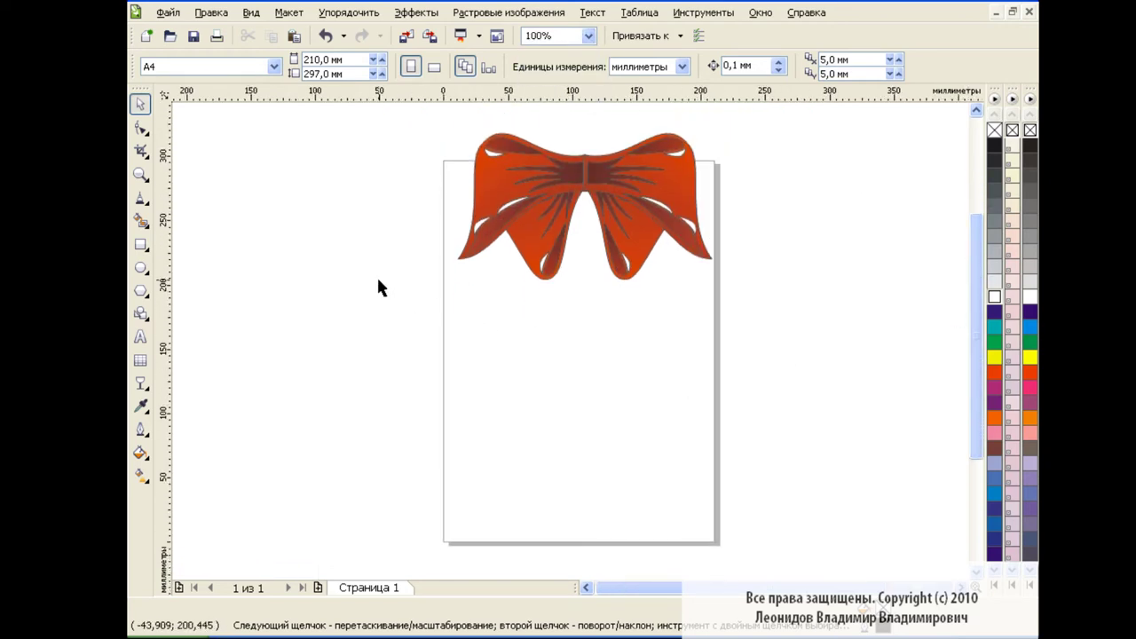
pyautogui.click(140, 198)
pyautogui.click(193, 198)
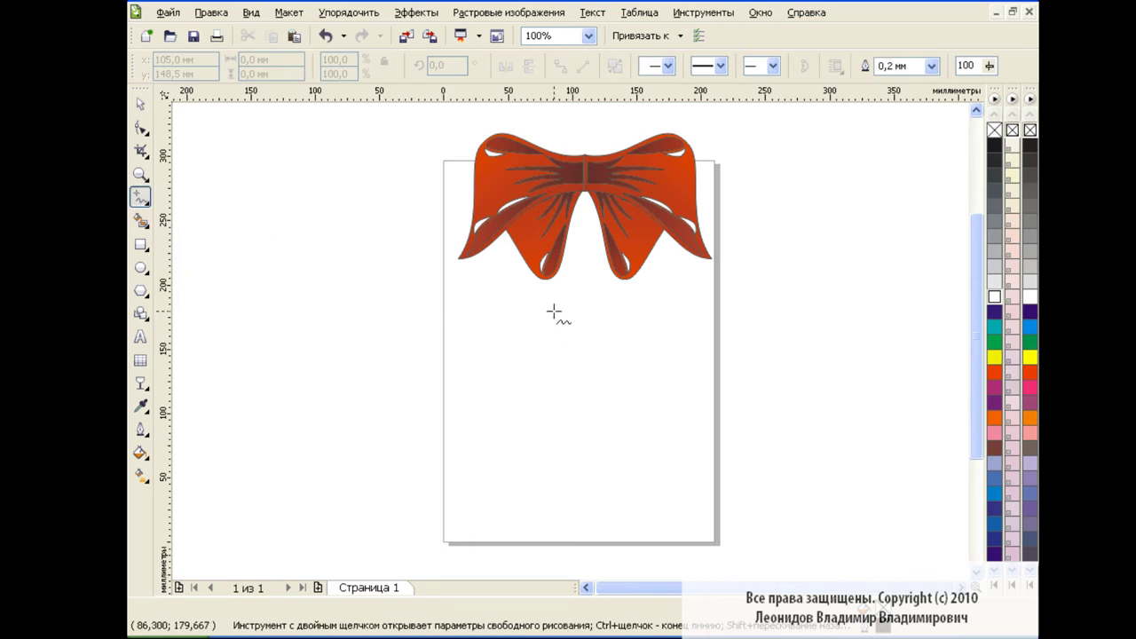
pyautogui.moveTo(553, 311); pyautogui.dragTo(496, 468)
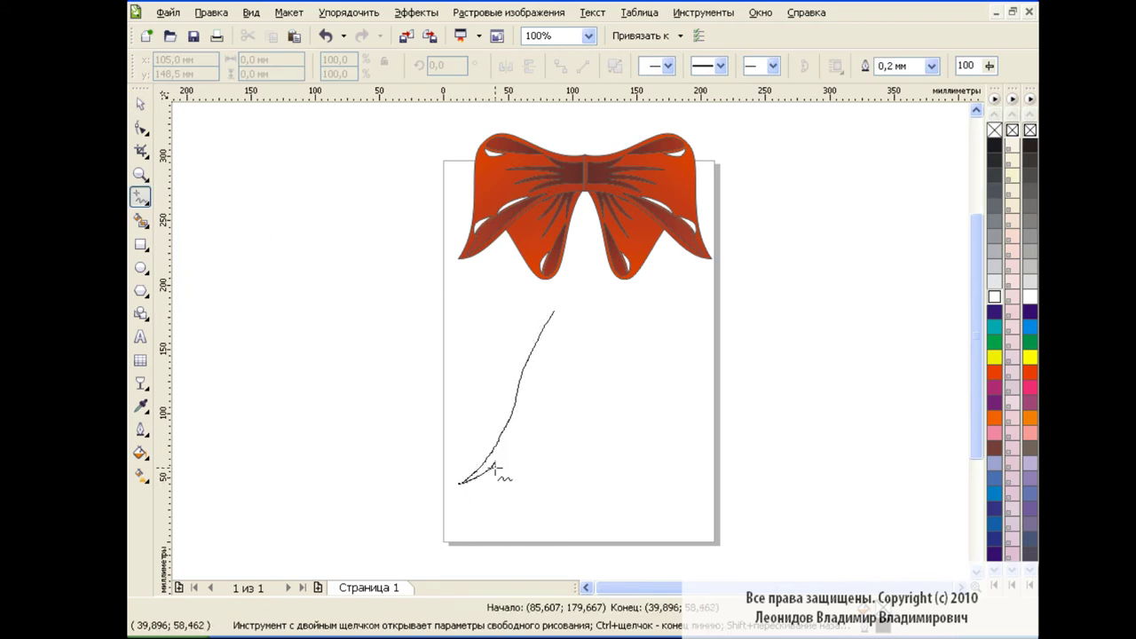
# Step: Close the freehand tail outline and add a node at the fork notch at 200% zoom
pyautogui.moveTo(496, 468); pyautogui.dragTo(553, 311)
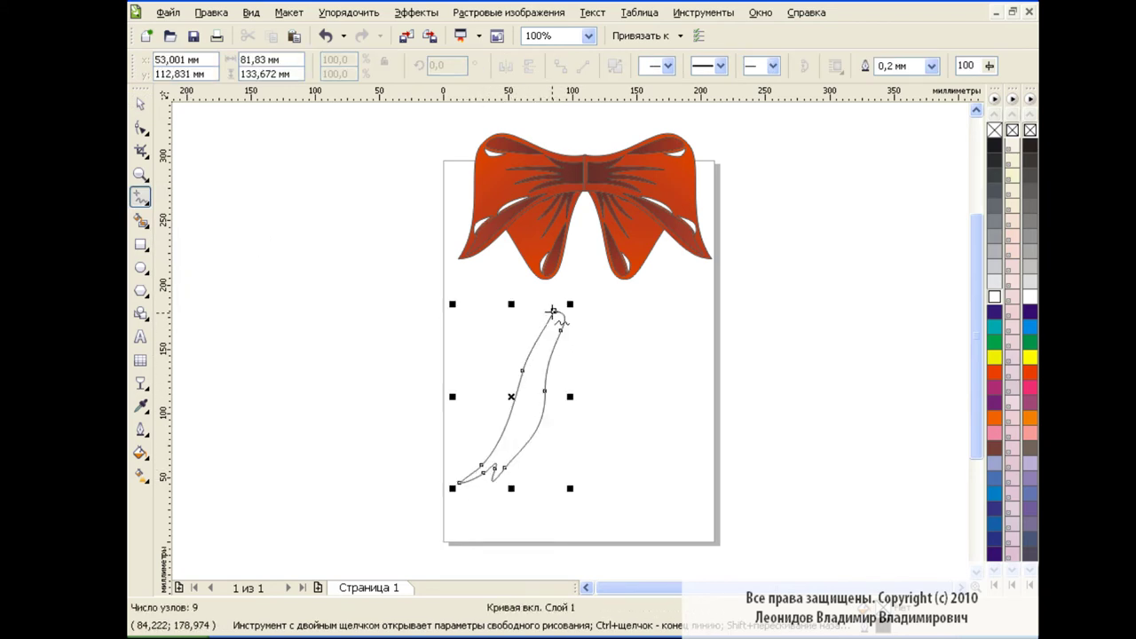
pyautogui.press('F10')
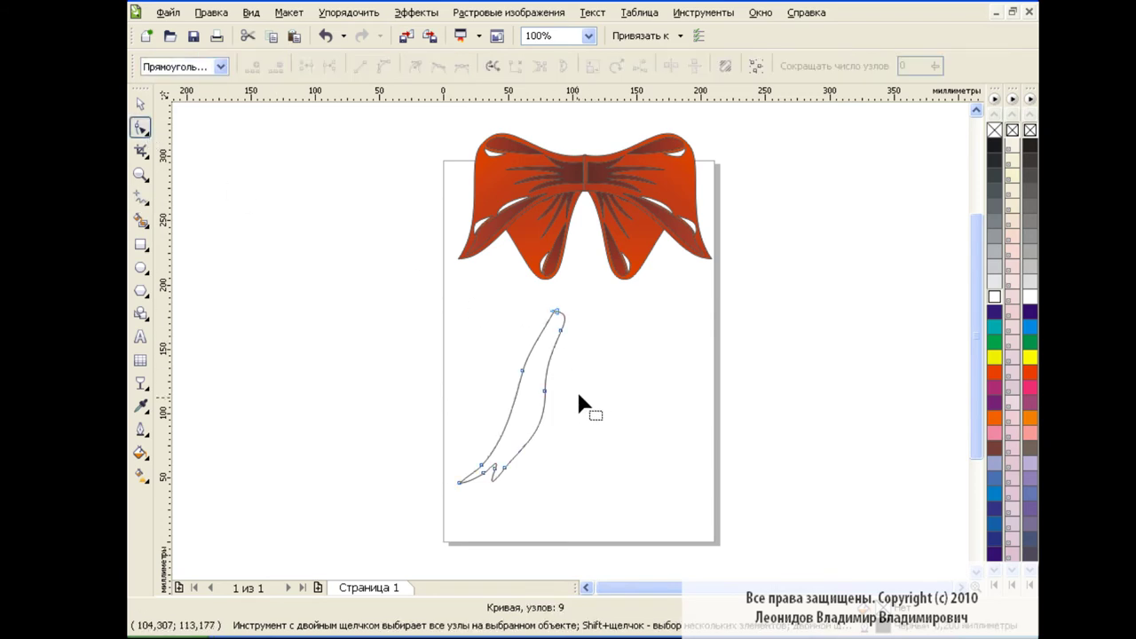
pyautogui.click(588, 35)
pyautogui.click(586, 171)
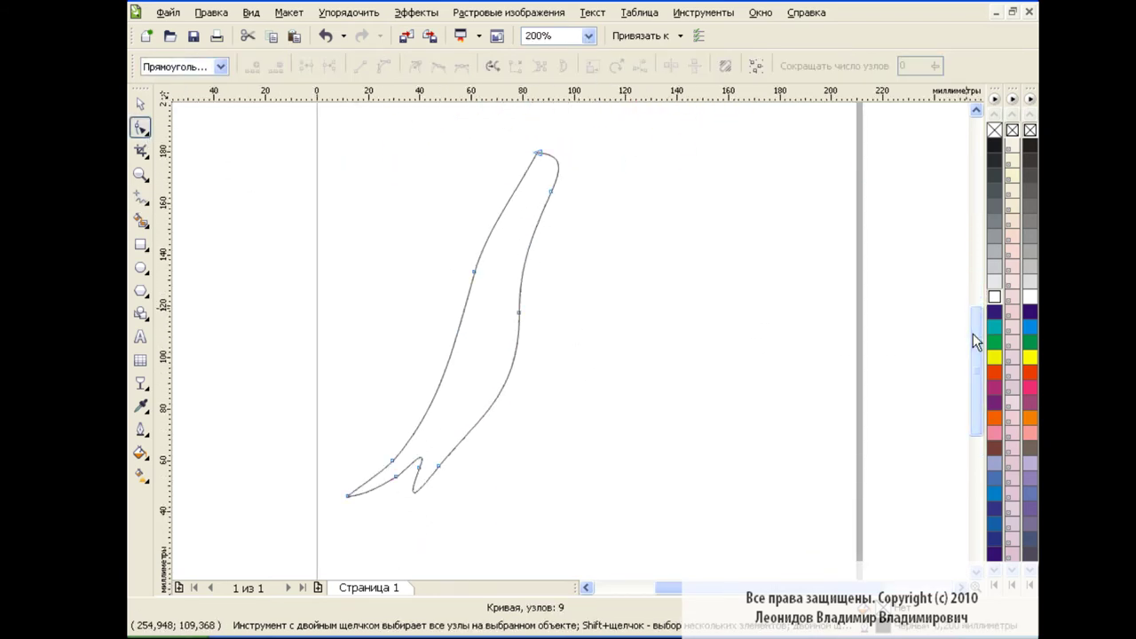
pyautogui.click(413, 490)
pyautogui.click(253, 67)
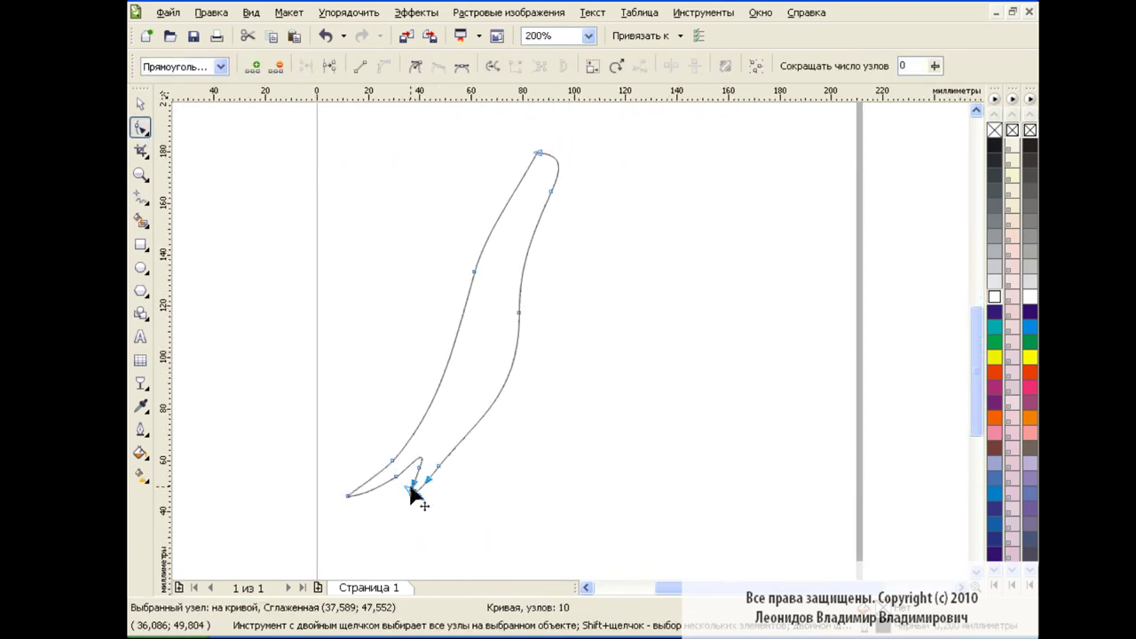
pyautogui.moveTo(414, 489); pyautogui.dragTo(407, 506)
# Step: Reshape the tail's right edge and the fork notch by dragging nodes and segments
pyautogui.click(551, 191)
pyautogui.moveTo(521, 318); pyautogui.dragTo(494, 284)
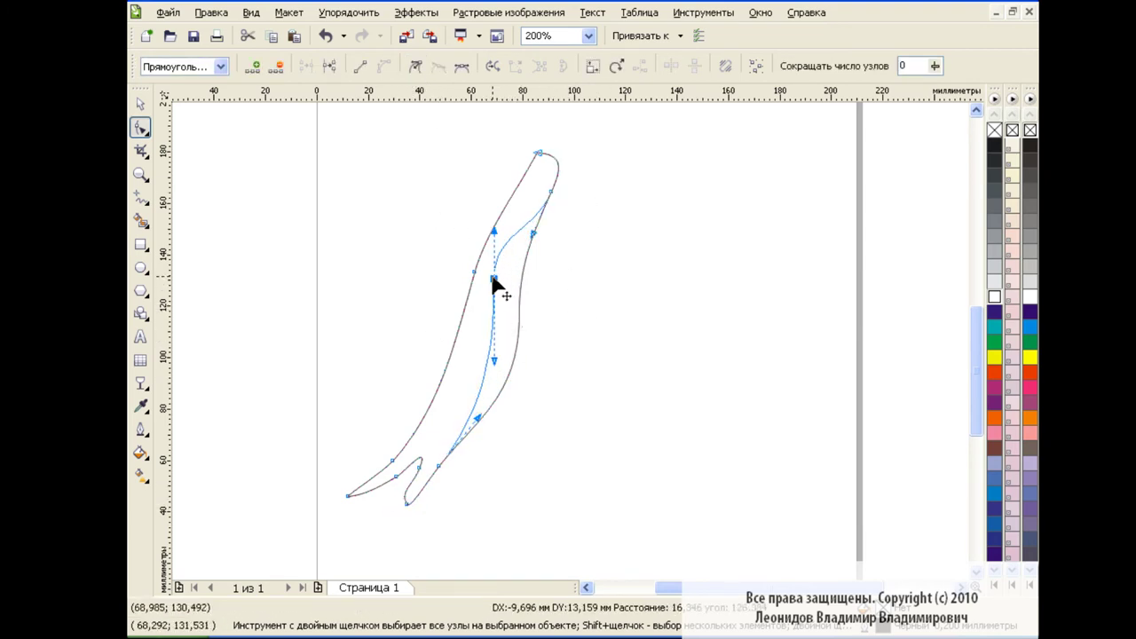
pyautogui.moveTo(549, 191); pyautogui.dragTo(543, 184)
pyautogui.moveTo(523, 222)
pyautogui.mouseDown()
pyautogui.moveTo(500, 287)
pyautogui.moveTo(527, 236)
pyautogui.mouseUp()
pyautogui.click(409, 505)
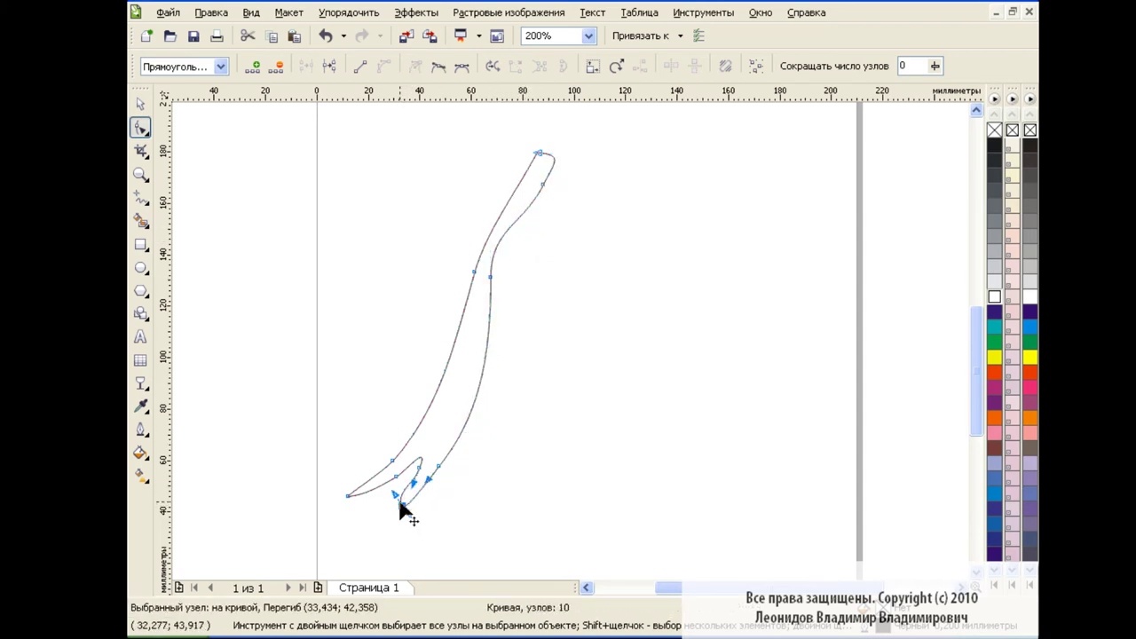
pyautogui.moveTo(399, 505); pyautogui.dragTo(424, 499)
# Step: Smooth the tail's left edge, upper curve and left tip
pyautogui.click(348, 496)
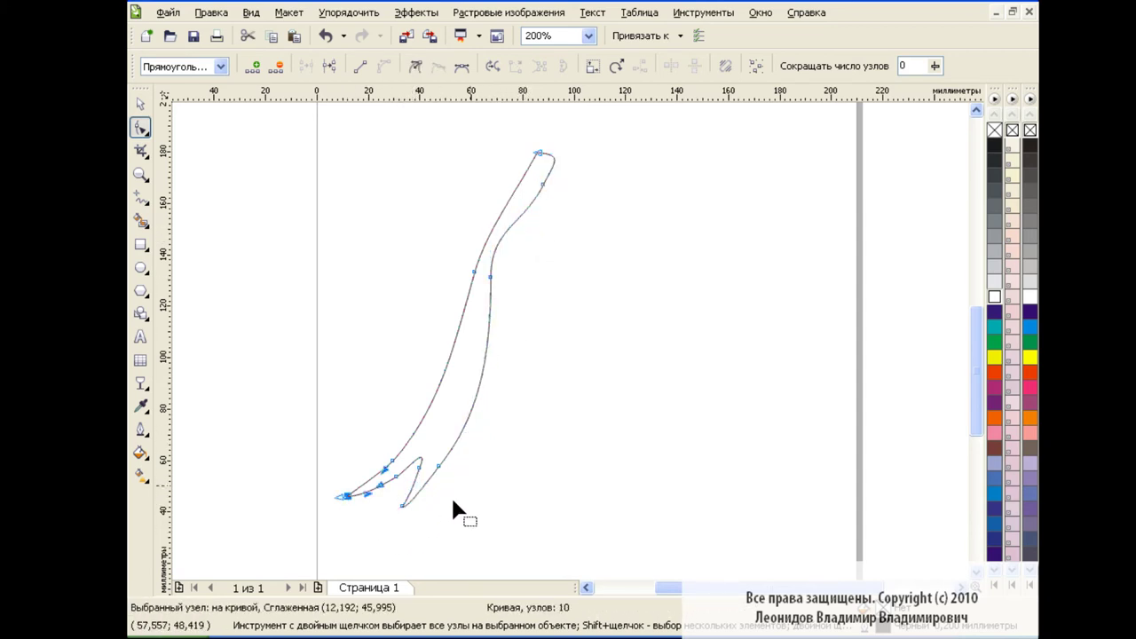
pyautogui.click(404, 459)
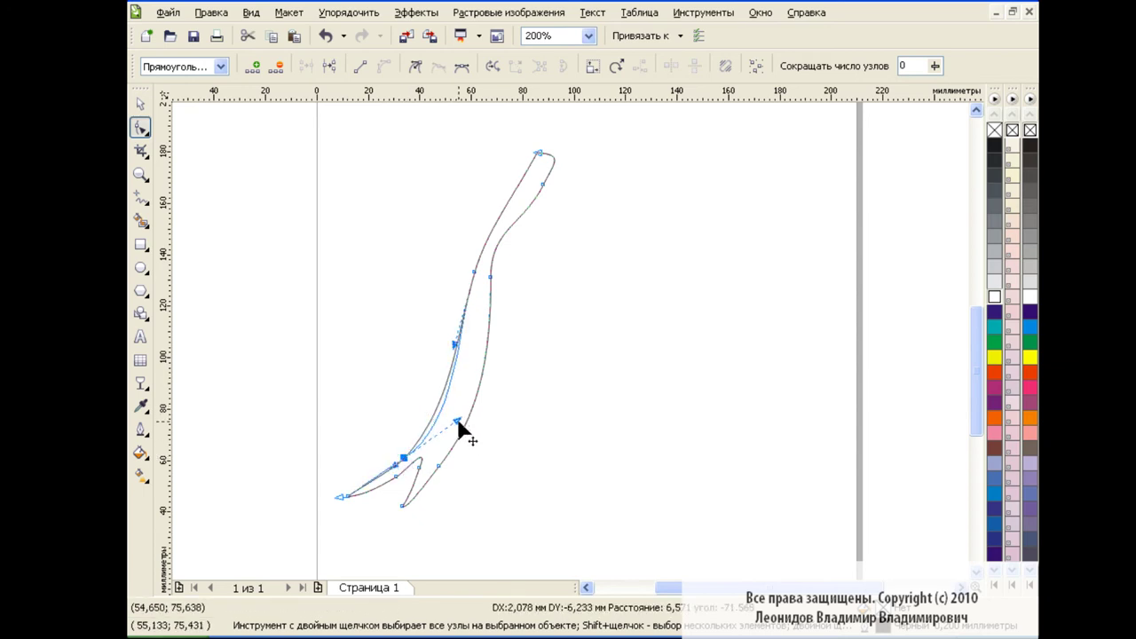
pyautogui.moveTo(456, 416); pyautogui.dragTo(459, 422)
pyautogui.click(474, 271)
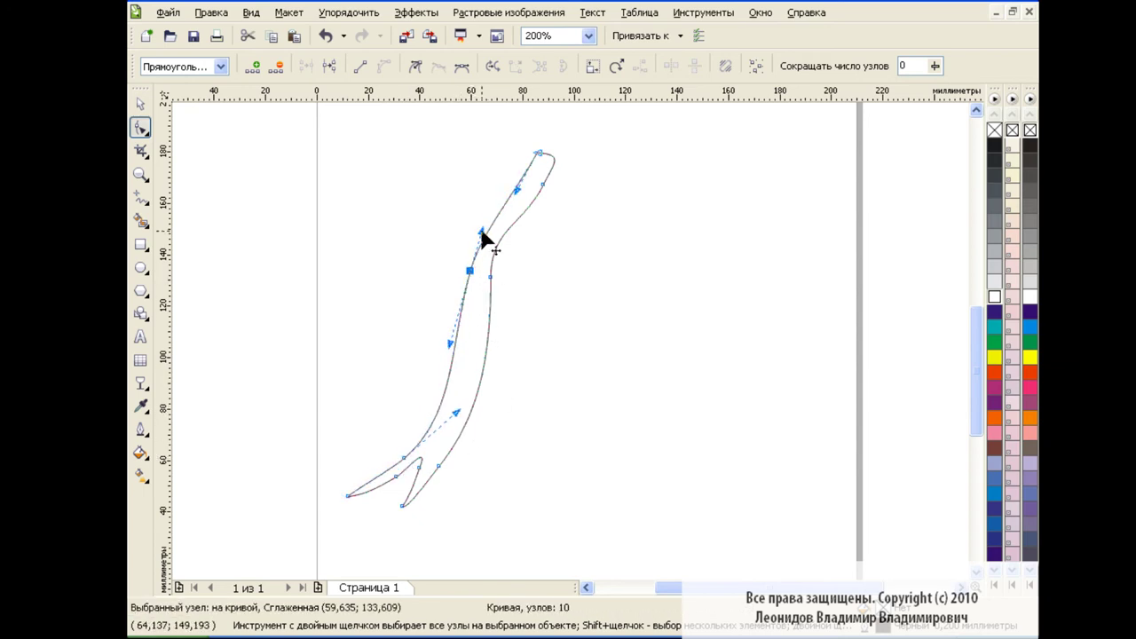
pyautogui.moveTo(482, 241); pyautogui.dragTo(479, 235)
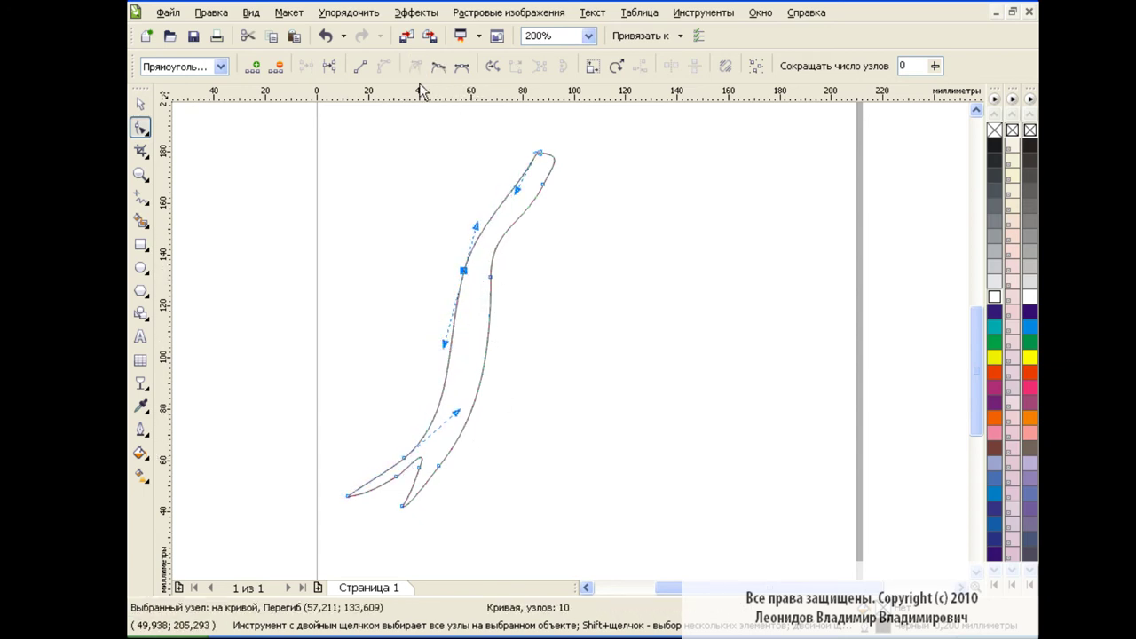
pyautogui.moveTo(443, 343); pyautogui.dragTo(461, 354)
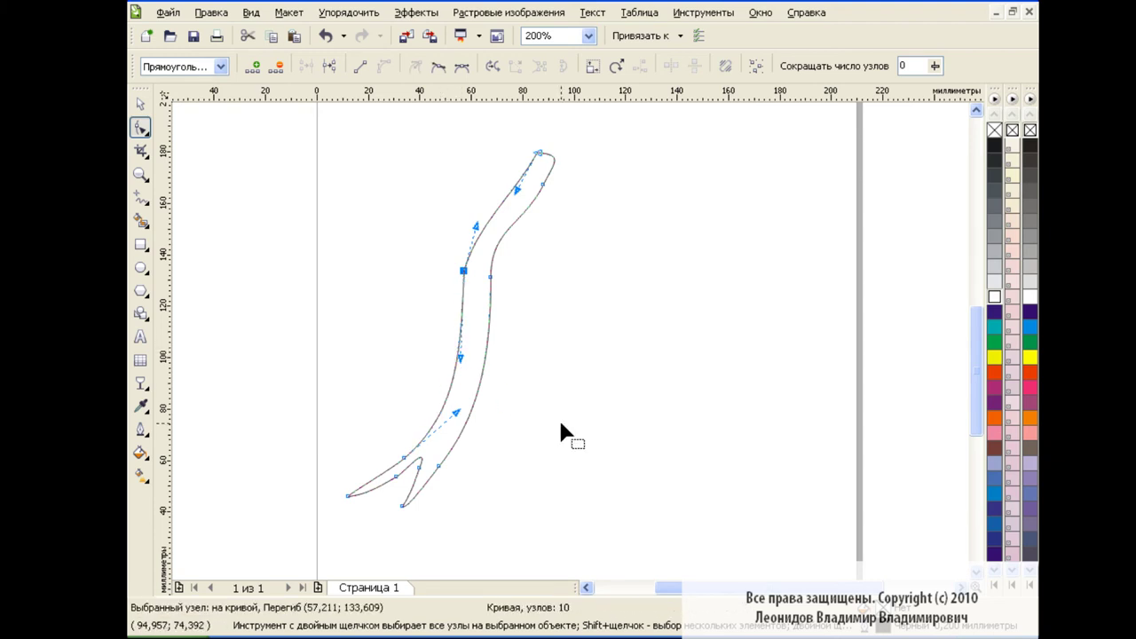
pyautogui.click(348, 496)
pyautogui.moveTo(338, 498)
pyautogui.mouseDown()
pyautogui.moveTo(345, 488)
pyautogui.moveTo(384, 498)
pyautogui.mouseUp()
# Step: Check a notch node, then deselect to review the ten-node forked tail outline
pyautogui.press('space')
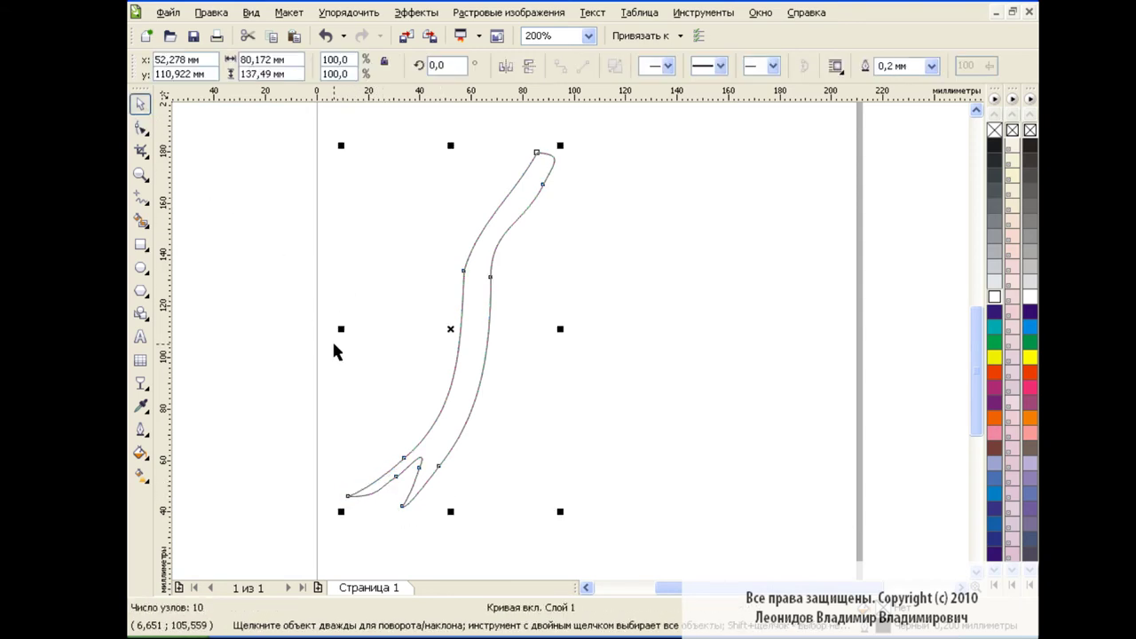
pyautogui.press('space')
pyautogui.click(397, 486)
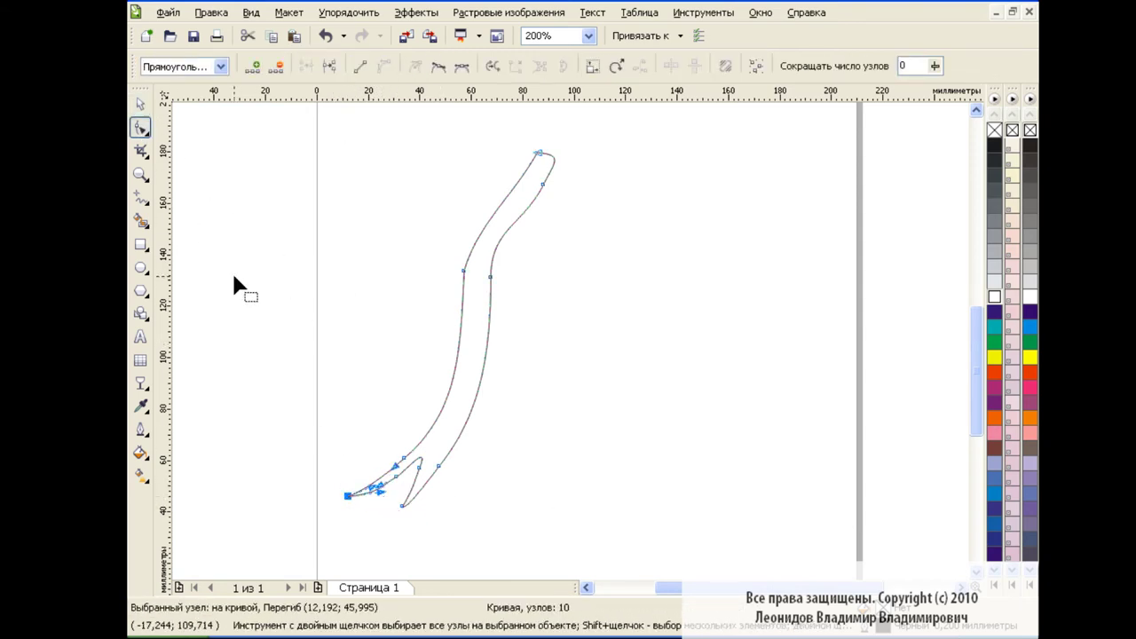
pyautogui.press('space')
pyautogui.click(280, 228)
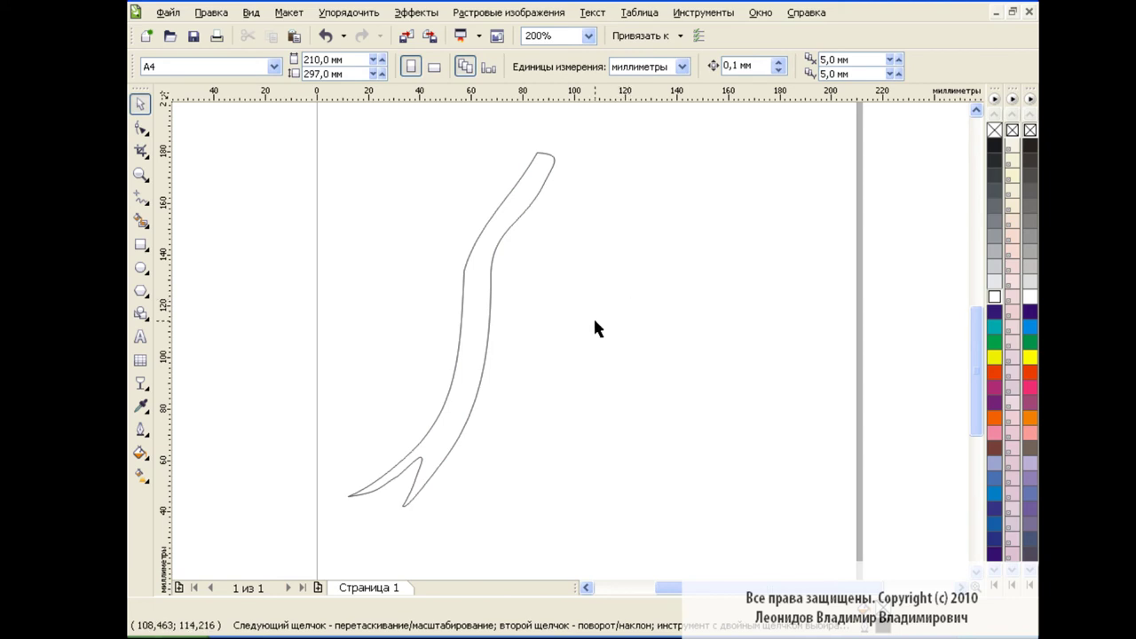
# Step: Start a custom fountain fill on the tail with a golden-brown start colour
pyautogui.click(510, 229)
pyautogui.click(141, 453)
pyautogui.click(216, 482)
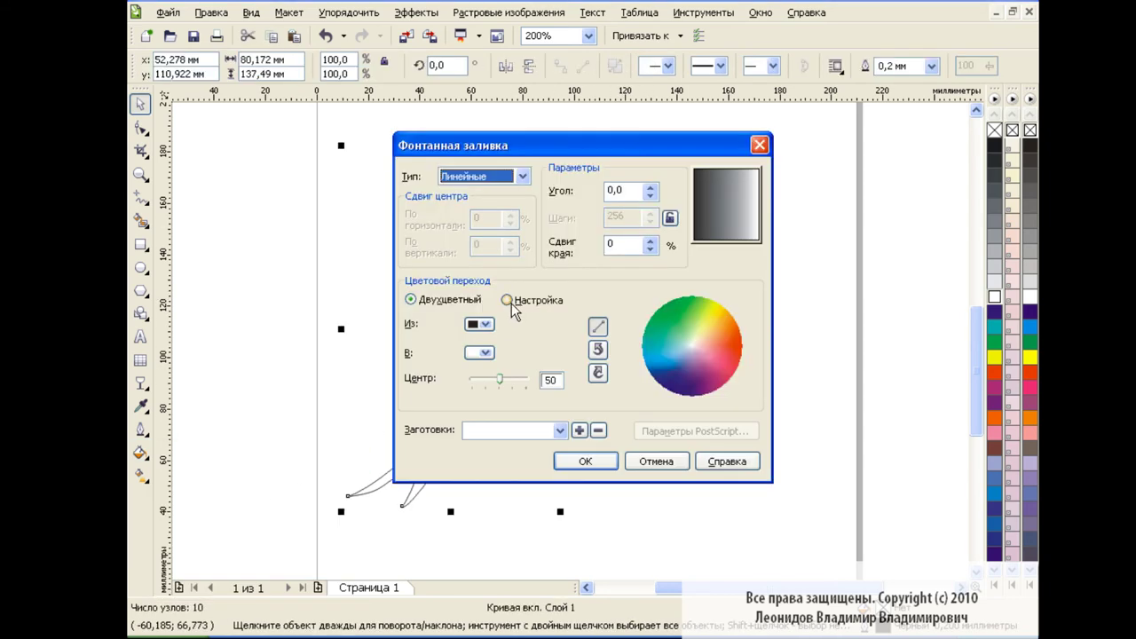
pyautogui.click(509, 300)
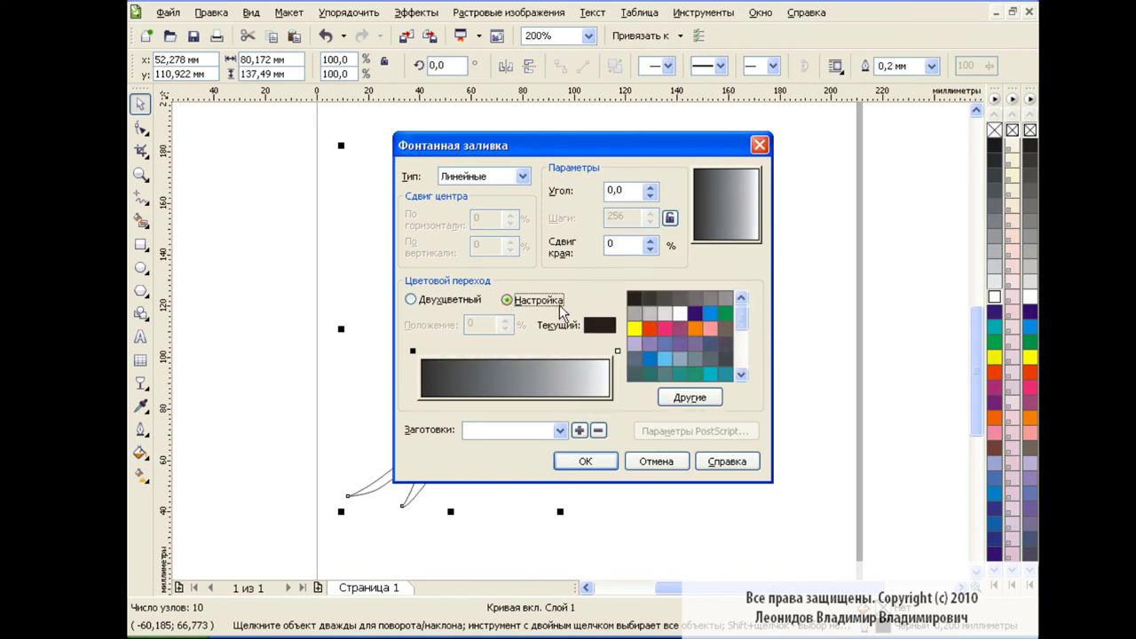
pyautogui.click(413, 352)
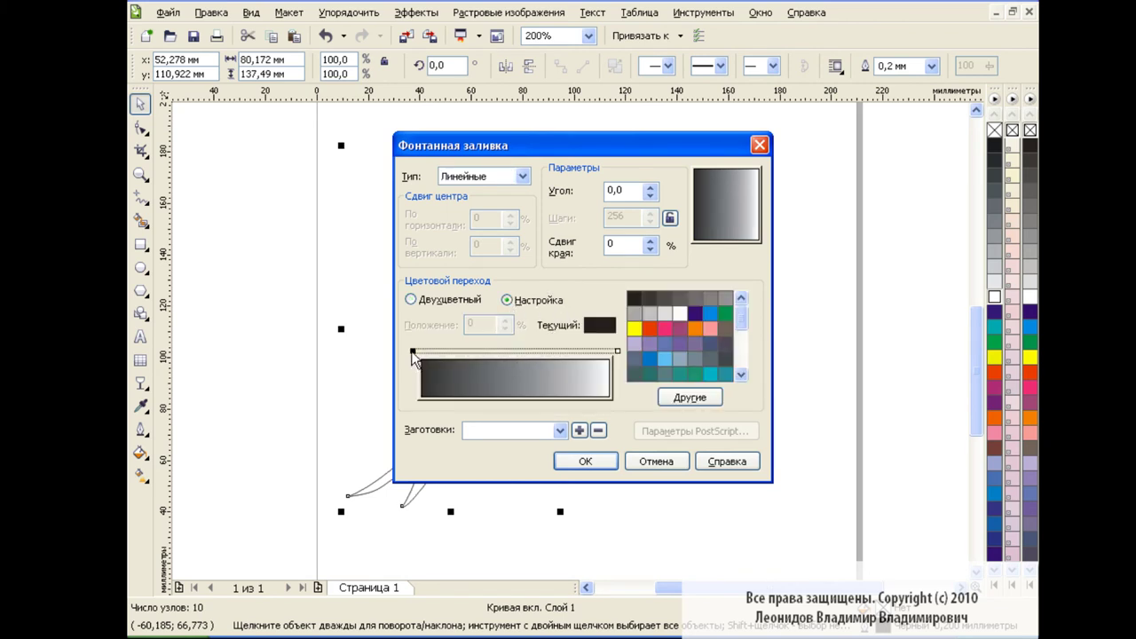
pyautogui.click(693, 400)
pyautogui.moveTo(569, 367)
pyautogui.mouseDown()
pyautogui.moveTo(574, 376)
pyautogui.moveTo(573, 359)
pyautogui.mouseUp()
pyautogui.moveTo(519, 219); pyautogui.dragTo(528, 246)
pyautogui.click(562, 404)
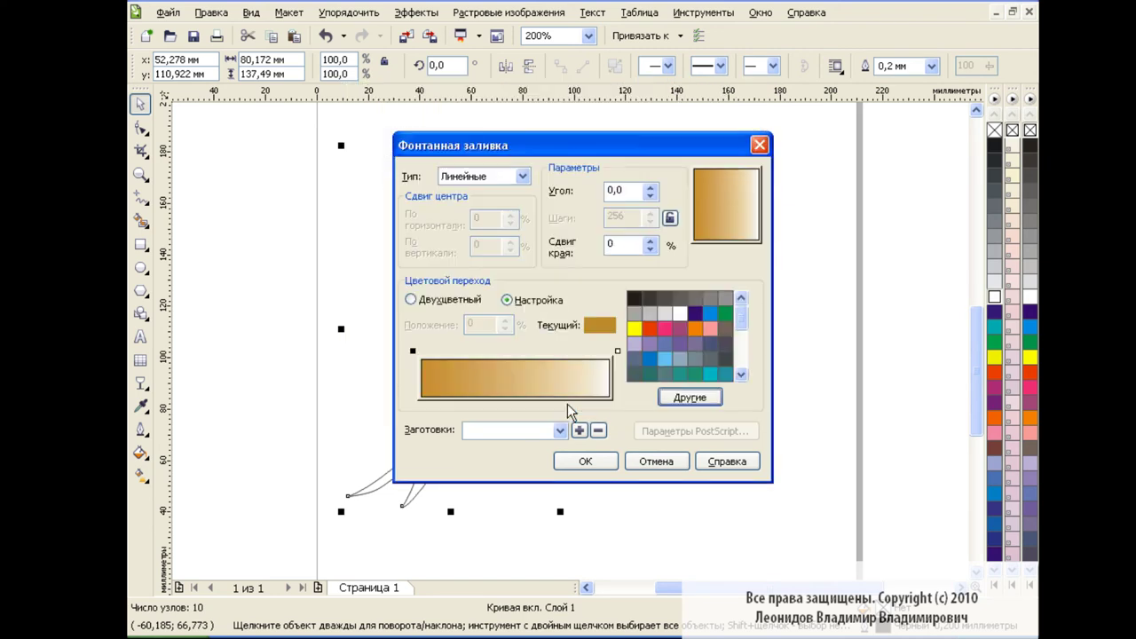
# Step: Add a bright orange colour stop at 31% and apply the gradient
pyautogui.doubleClick(480, 358)
pyautogui.click(689, 397)
pyautogui.moveTo(570, 376); pyautogui.dragTo(570, 364)
pyautogui.click(504, 254)
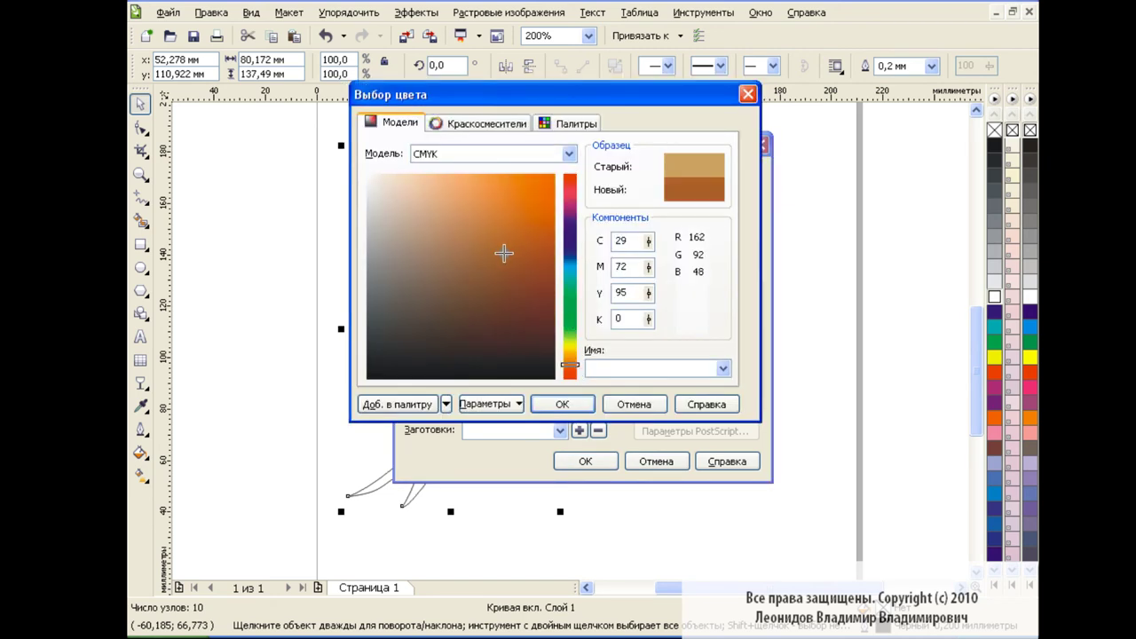
pyautogui.moveTo(504, 254)
pyautogui.mouseDown()
pyautogui.moveTo(506, 222)
pyautogui.moveTo(539, 217)
pyautogui.mouseUp()
pyautogui.click(568, 404)
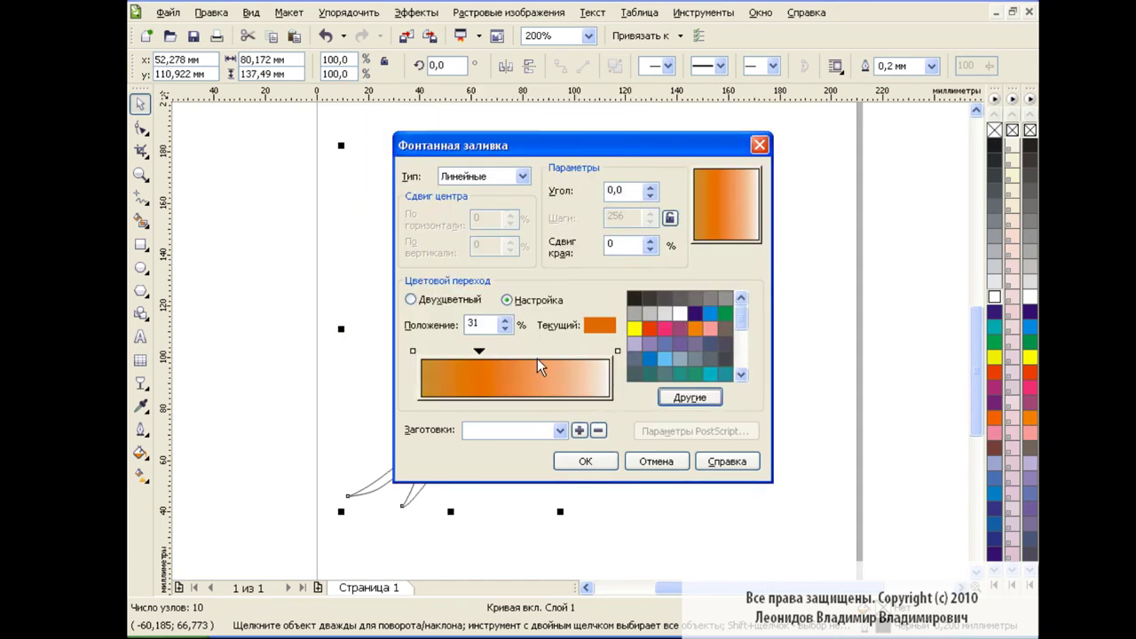
pyautogui.click(586, 461)
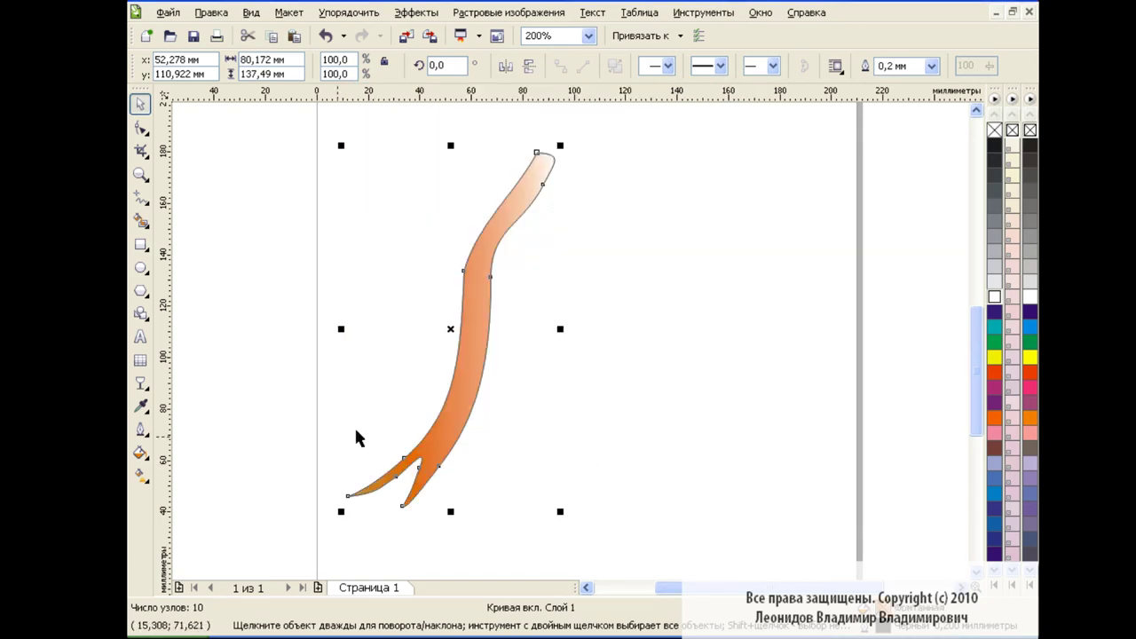
# Step: Recolour the gradient's 61% stop red-orange
pyautogui.click(140, 453)
pyautogui.click(213, 480)
pyautogui.click(537, 352)
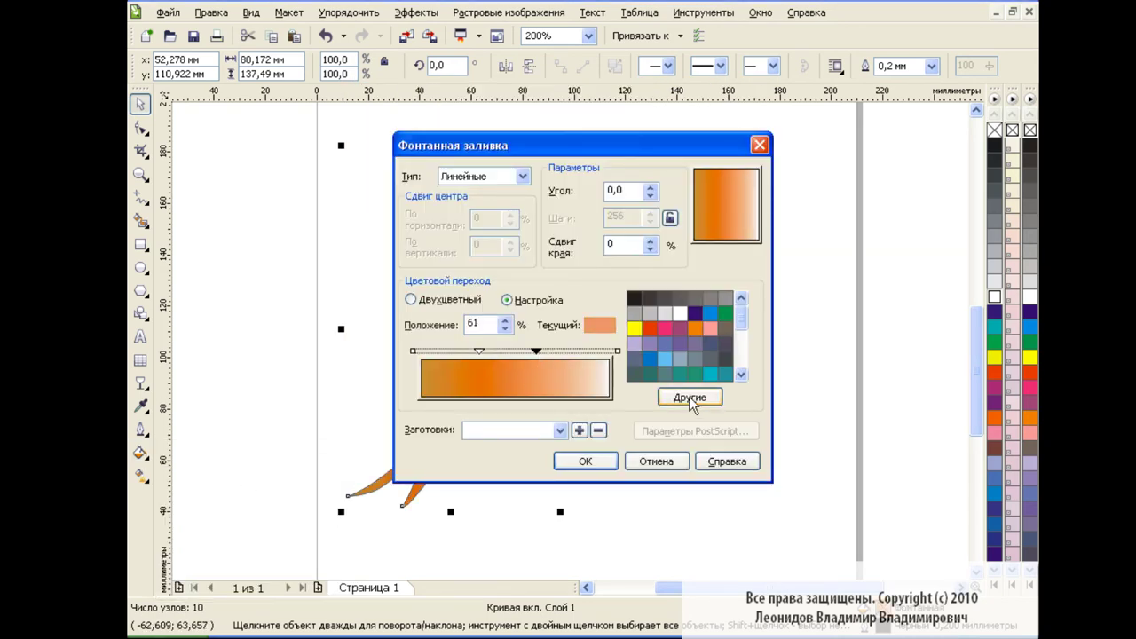
pyautogui.click(691, 398)
pyautogui.click(570, 371)
pyautogui.click(507, 246)
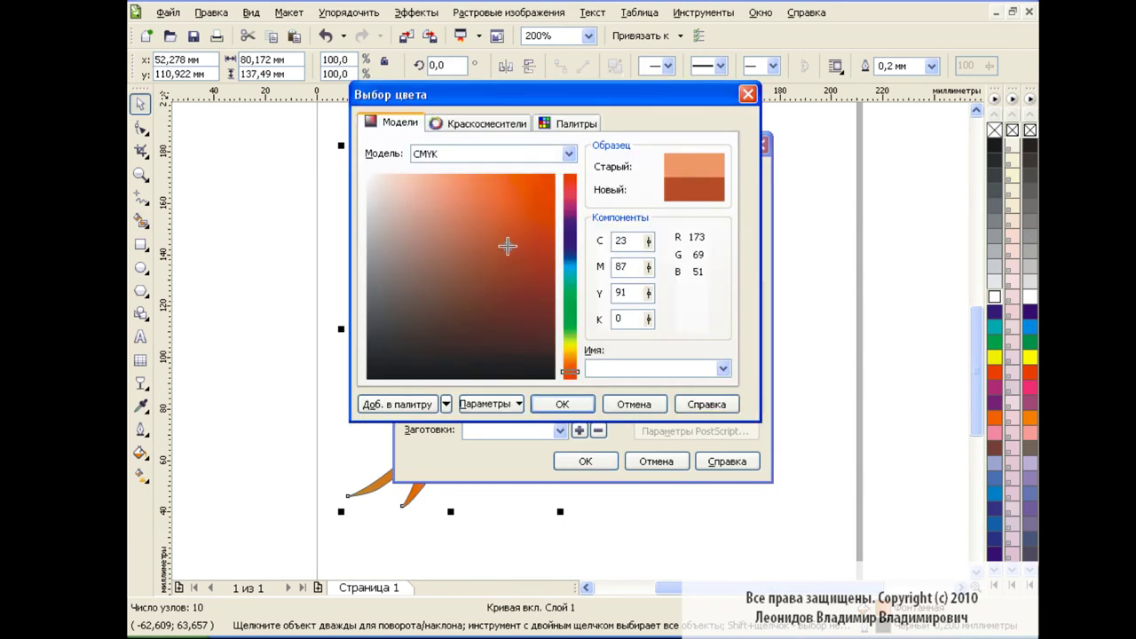
pyautogui.click(533, 218)
pyautogui.click(562, 404)
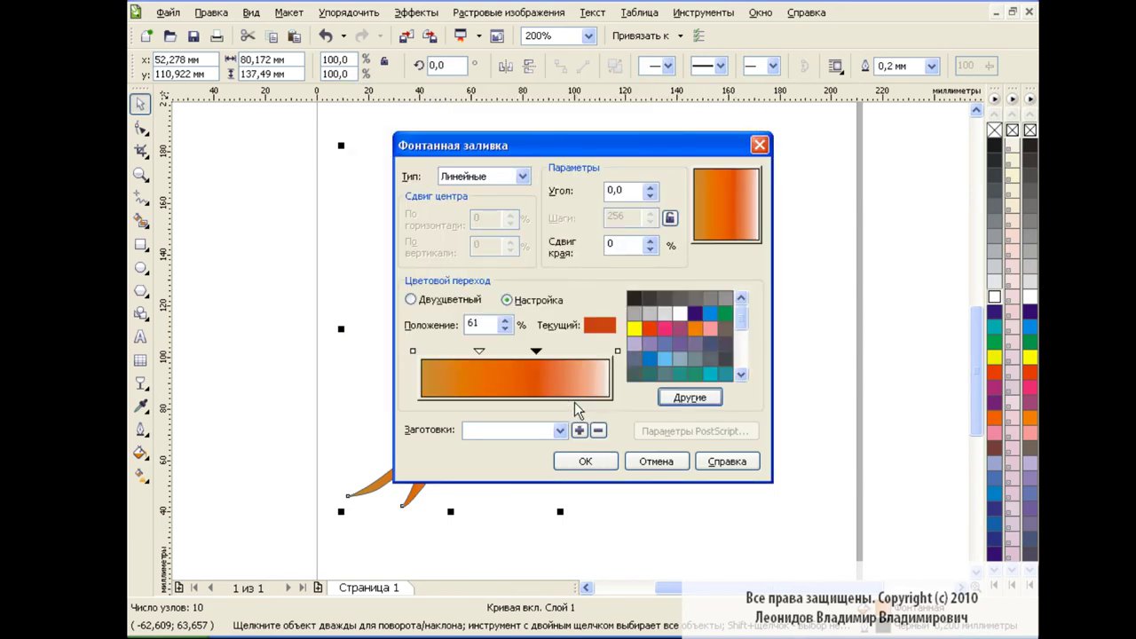
# Step: Add a dark red stop near 86% and make the end colour dark brown
pyautogui.doubleClick(611, 351)
pyautogui.moveTo(610, 351); pyautogui.dragTo(592, 352)
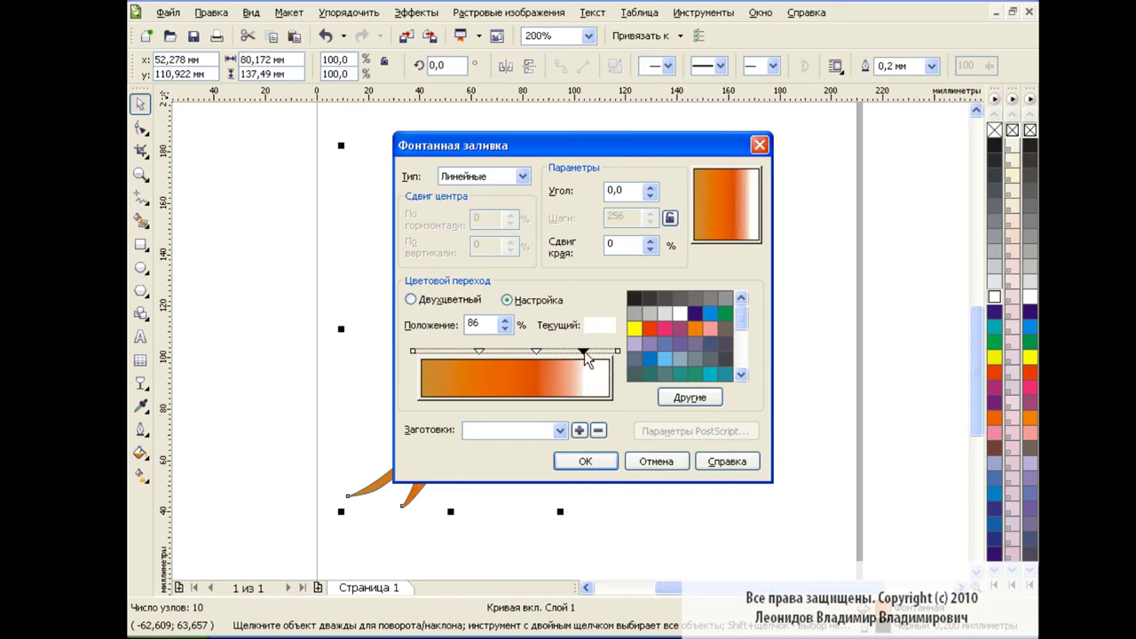
pyautogui.click(690, 398)
pyautogui.click(570, 371)
pyautogui.moveTo(532, 271); pyautogui.dragTo(533, 263)
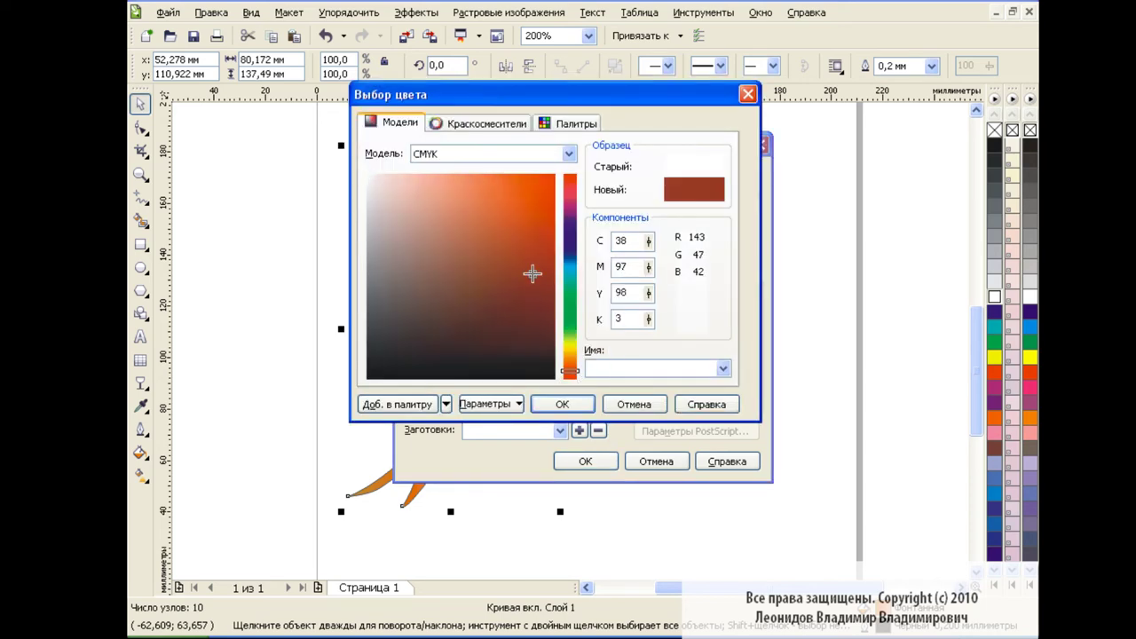
pyautogui.click(585, 408)
pyautogui.click(618, 351)
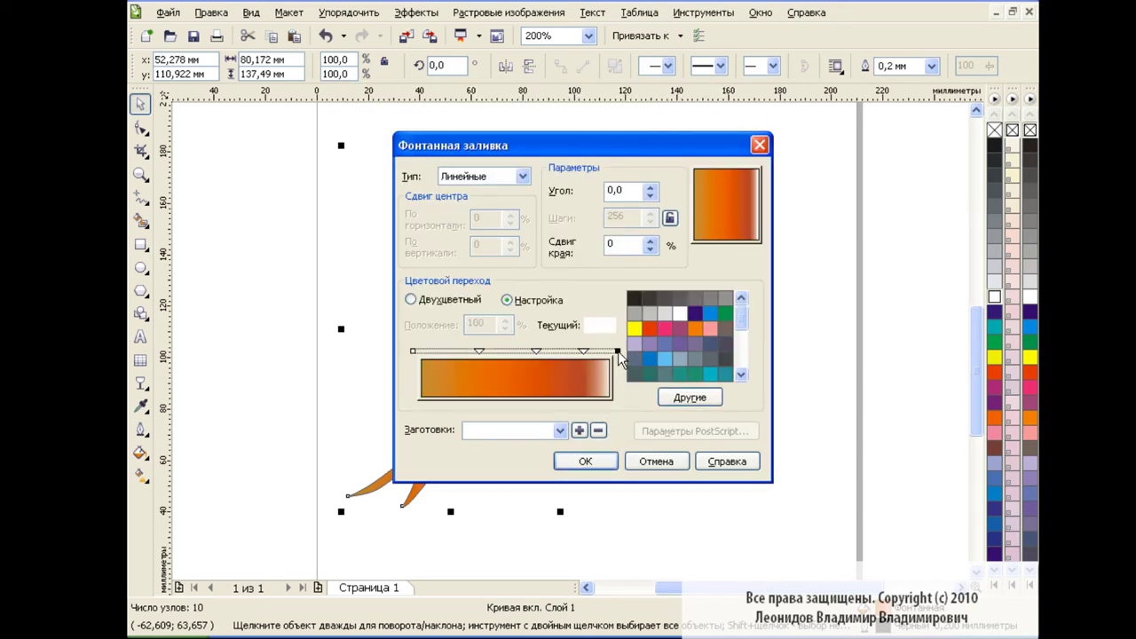
pyautogui.click(690, 397)
pyautogui.click(527, 329)
pyautogui.click(560, 410)
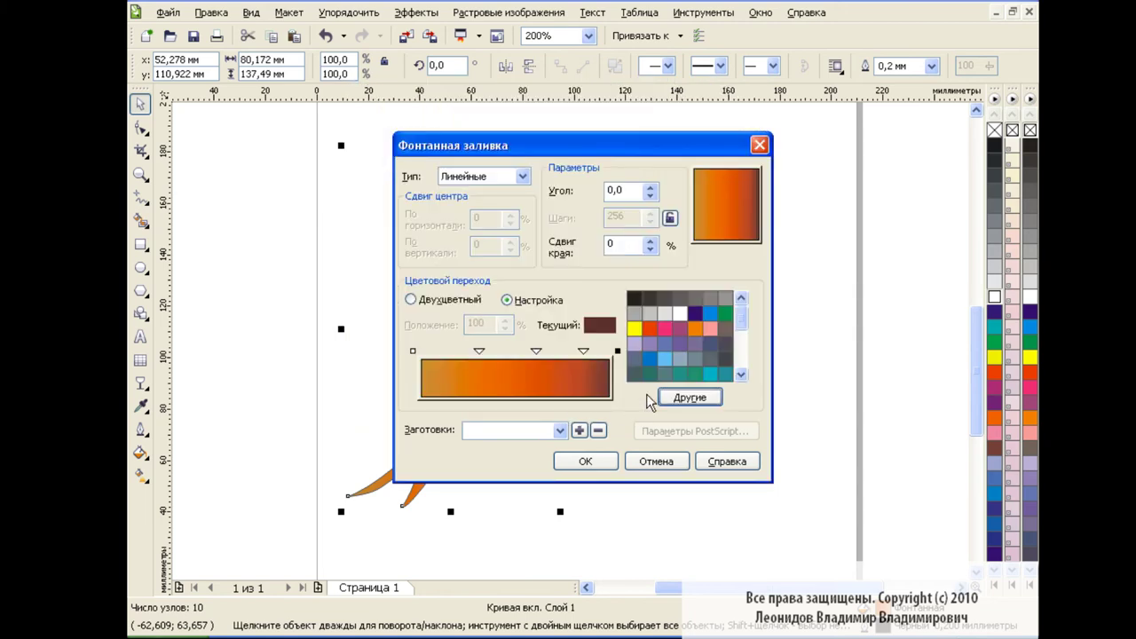
# Step: Set the gradient angle to 70° and apply it to the tail
pyautogui.moveTo(560, 149); pyautogui.dragTo(743, 195)
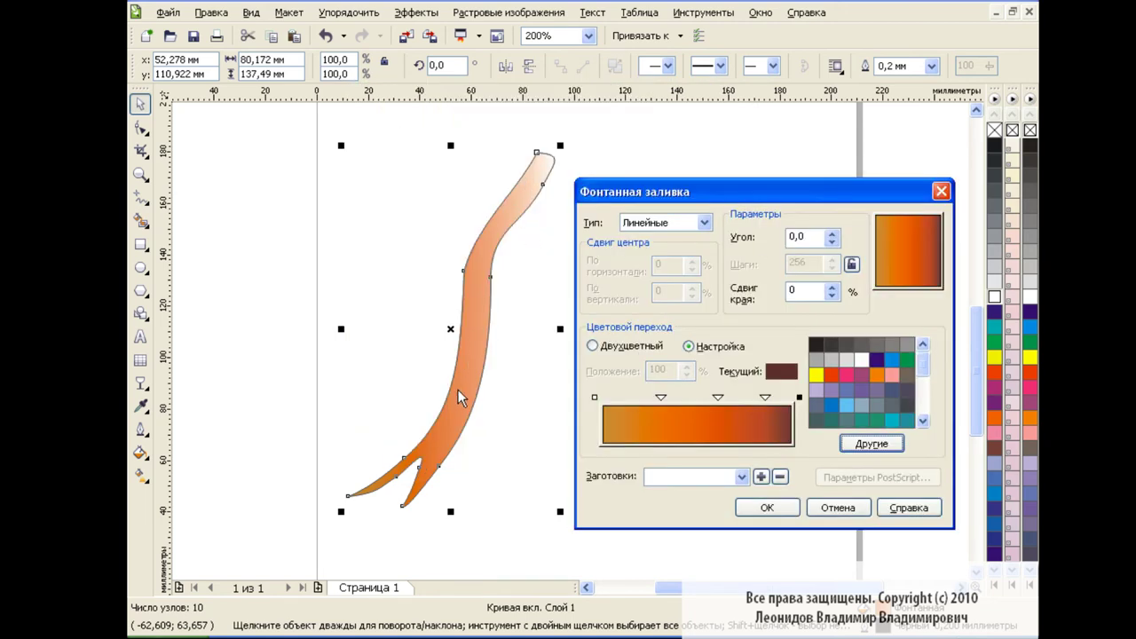
pyautogui.doubleClick(784, 236)
pyautogui.write('6')
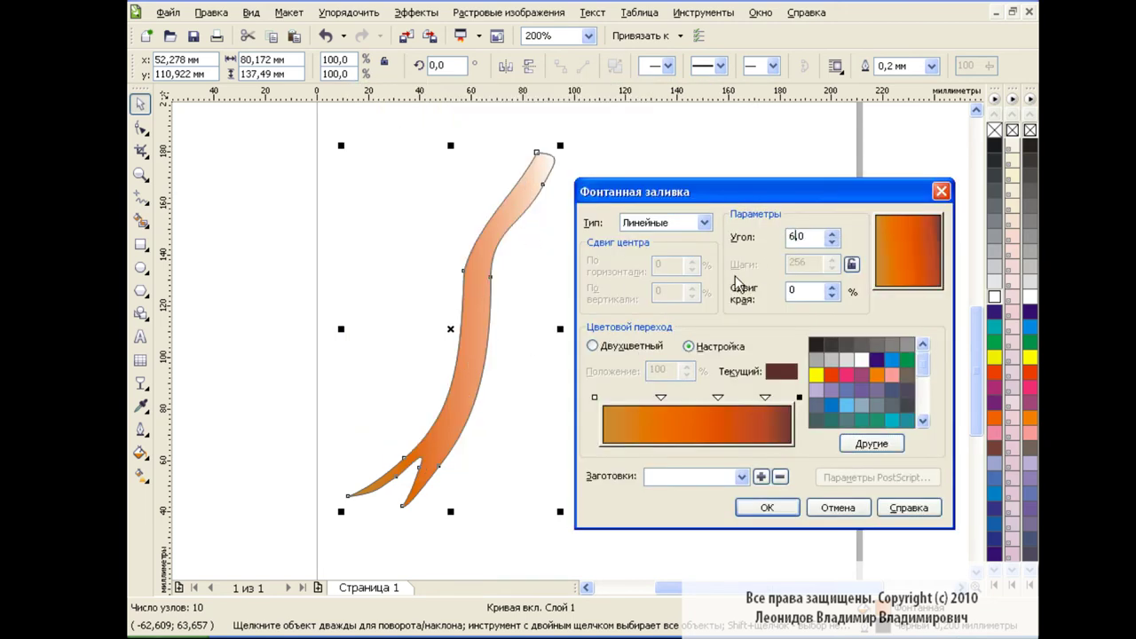
pyautogui.write('0')
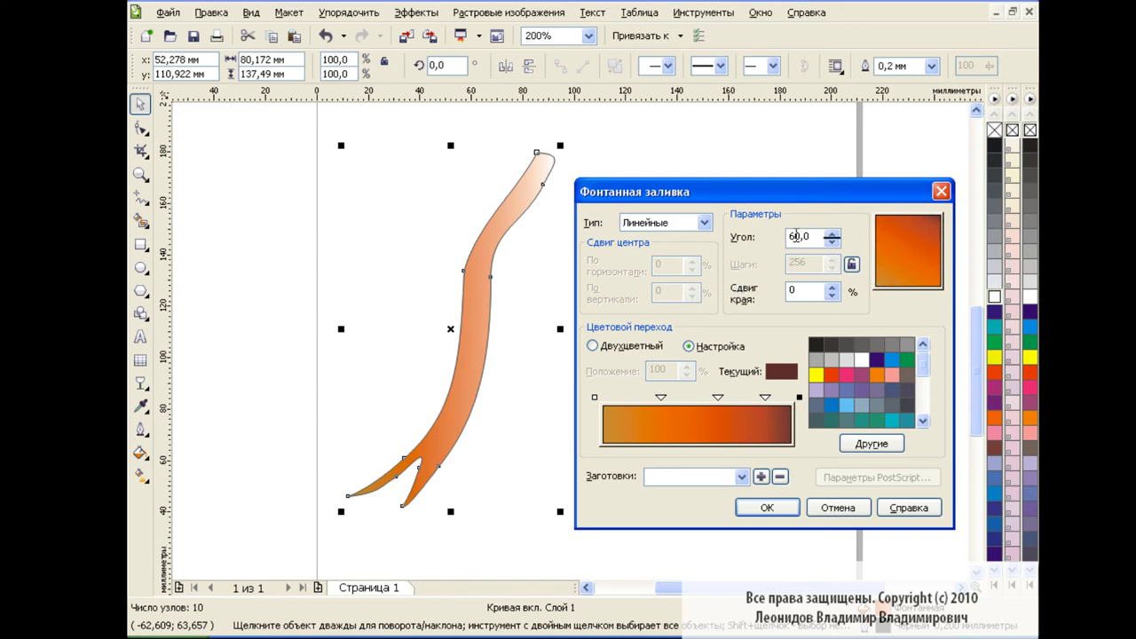
pyautogui.click(770, 505)
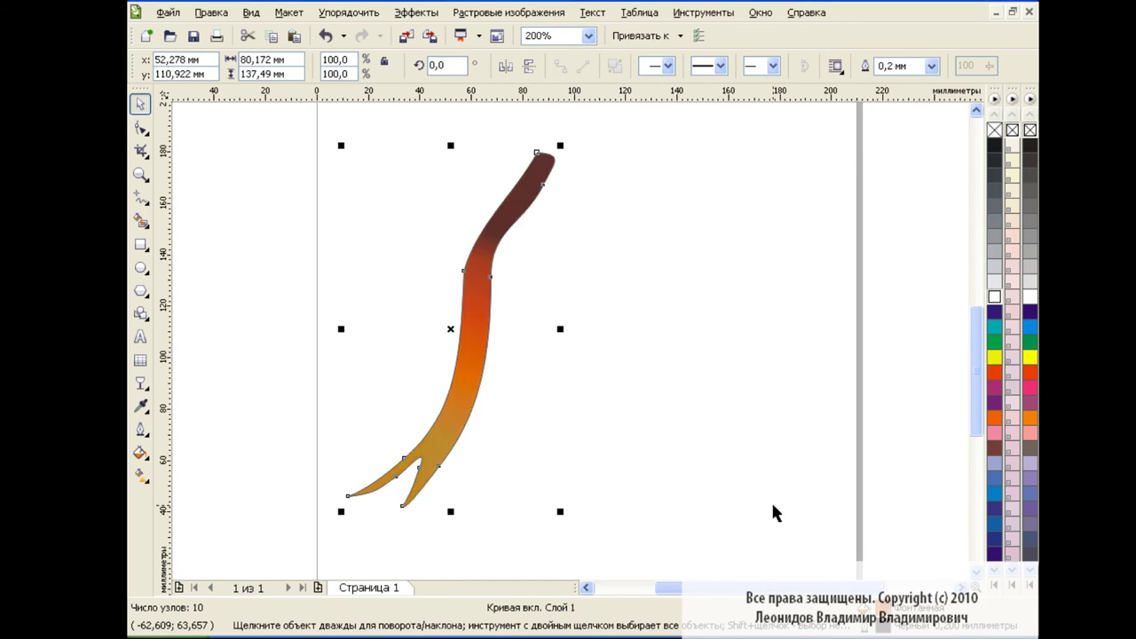
# Step: Reopen the tail's fountain fill and slide the dark red stop left to 58%
pyautogui.hotkey('shift', 's')
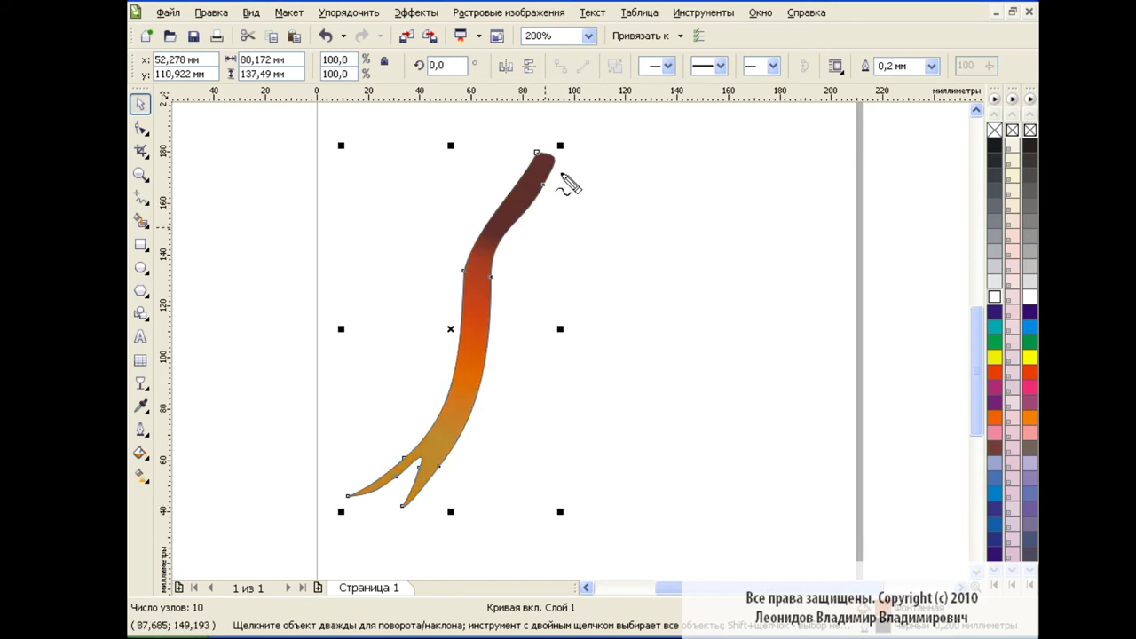
pyautogui.moveTo(569, 167); pyautogui.dragTo(543, 220)
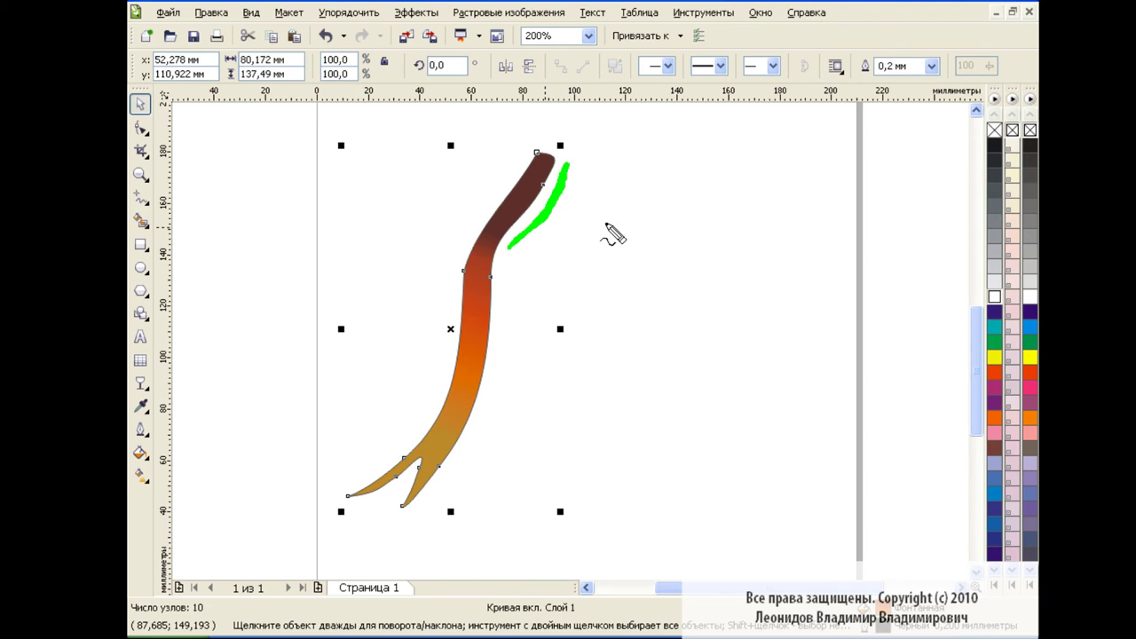
pyautogui.click(140, 453)
pyautogui.click(228, 484)
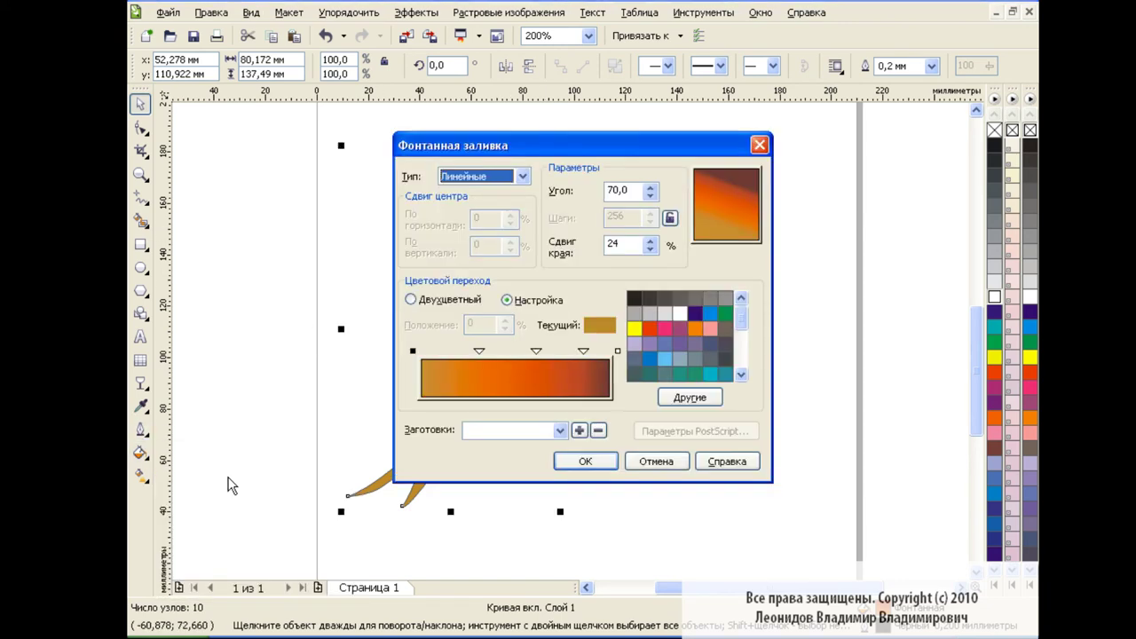
pyautogui.click(480, 352)
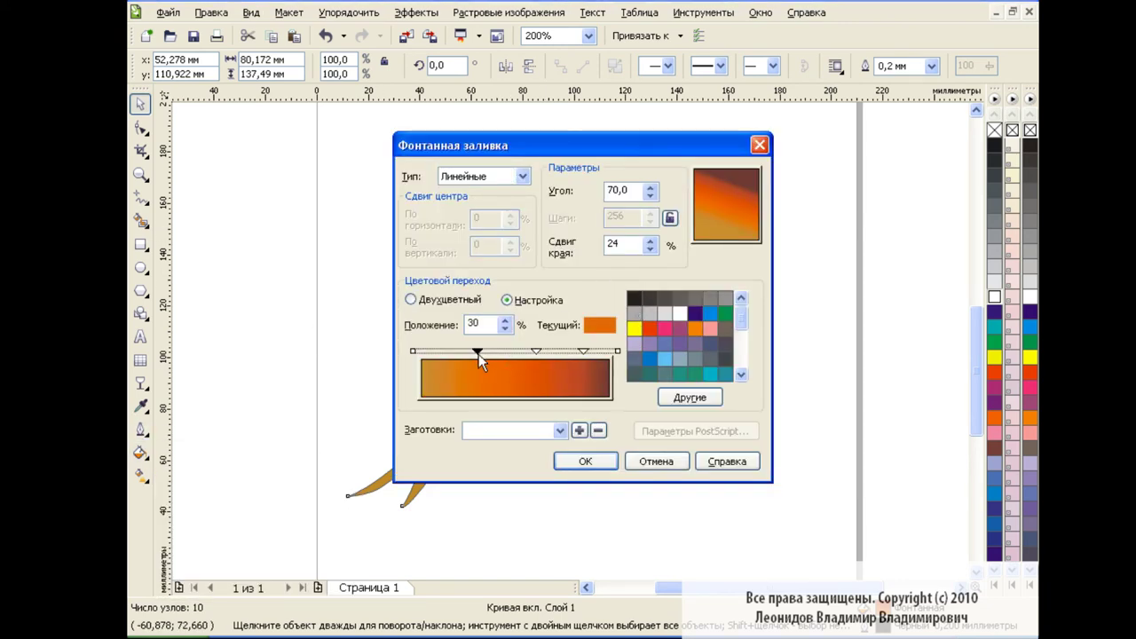
pyautogui.moveTo(537, 353); pyautogui.dragTo(517, 352)
pyautogui.moveTo(588, 352); pyautogui.dragTo(534, 352)
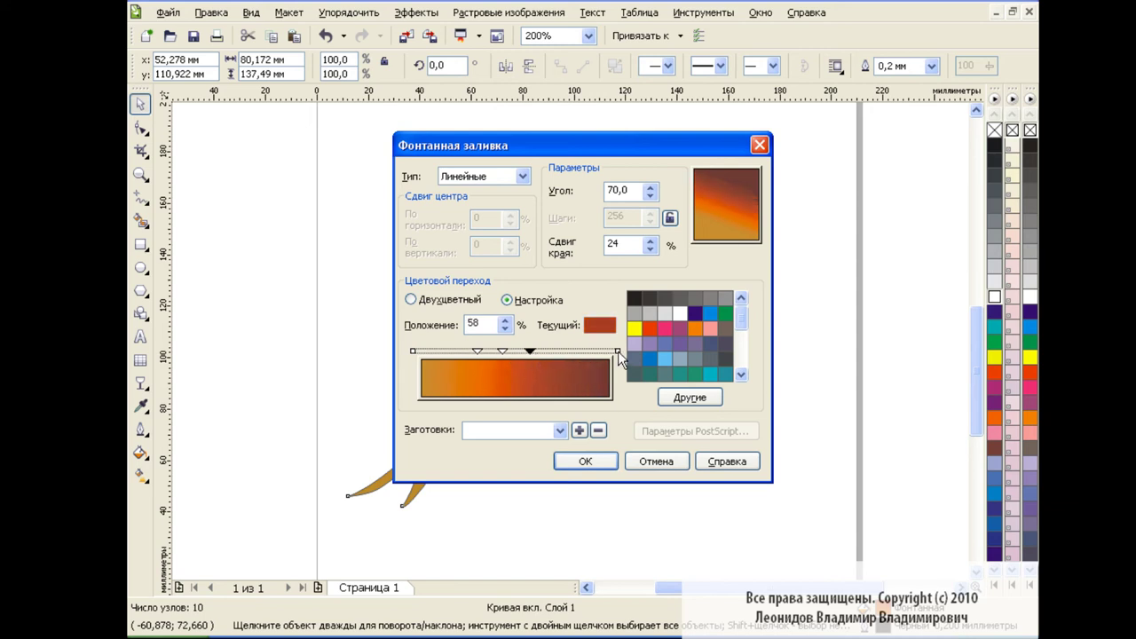
# Step: Add a gold colour stop near the right end, around 82%
pyautogui.doubleClick(571, 353)
pyautogui.click(633, 330)
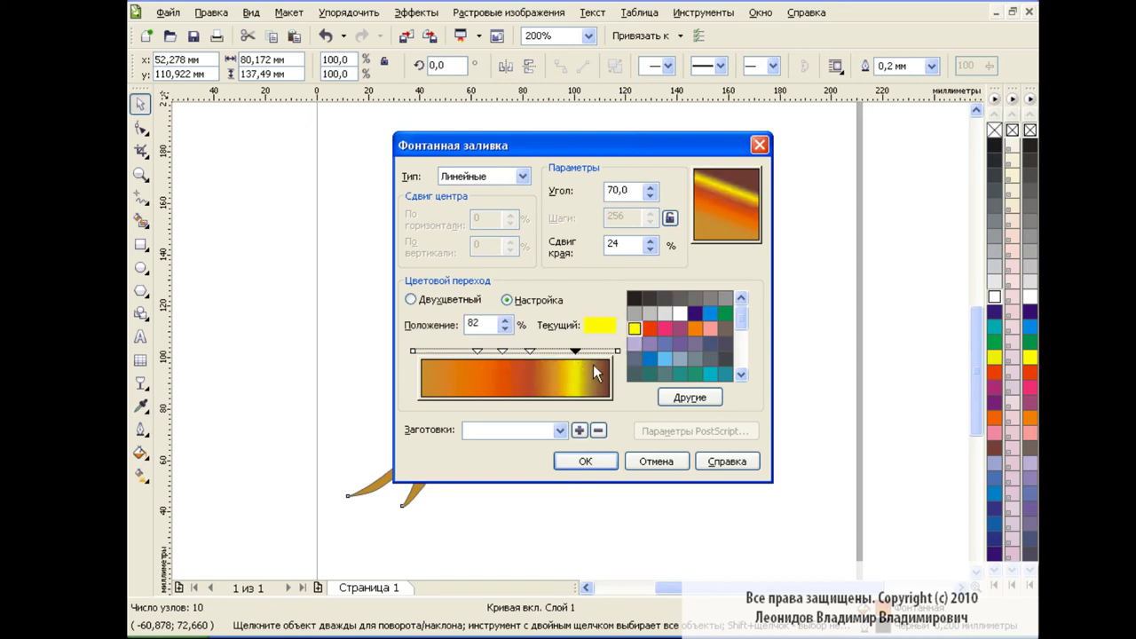
pyautogui.click(690, 396)
pyautogui.click(570, 355)
pyautogui.click(524, 194)
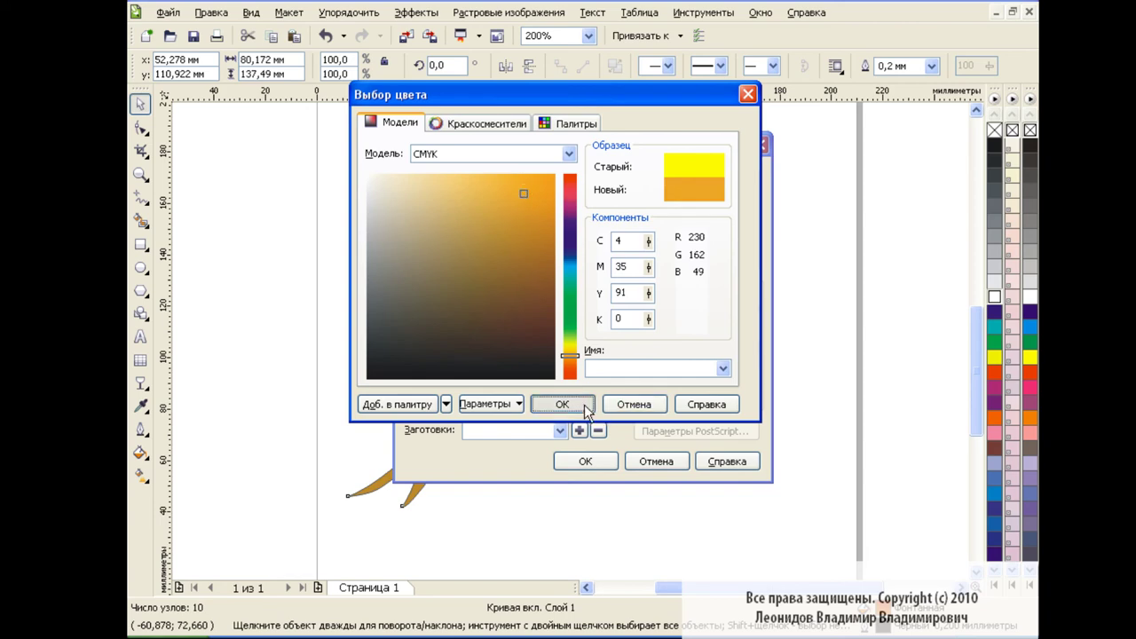
pyautogui.click(584, 403)
pyautogui.click(689, 396)
pyautogui.click(573, 352)
pyautogui.click(584, 403)
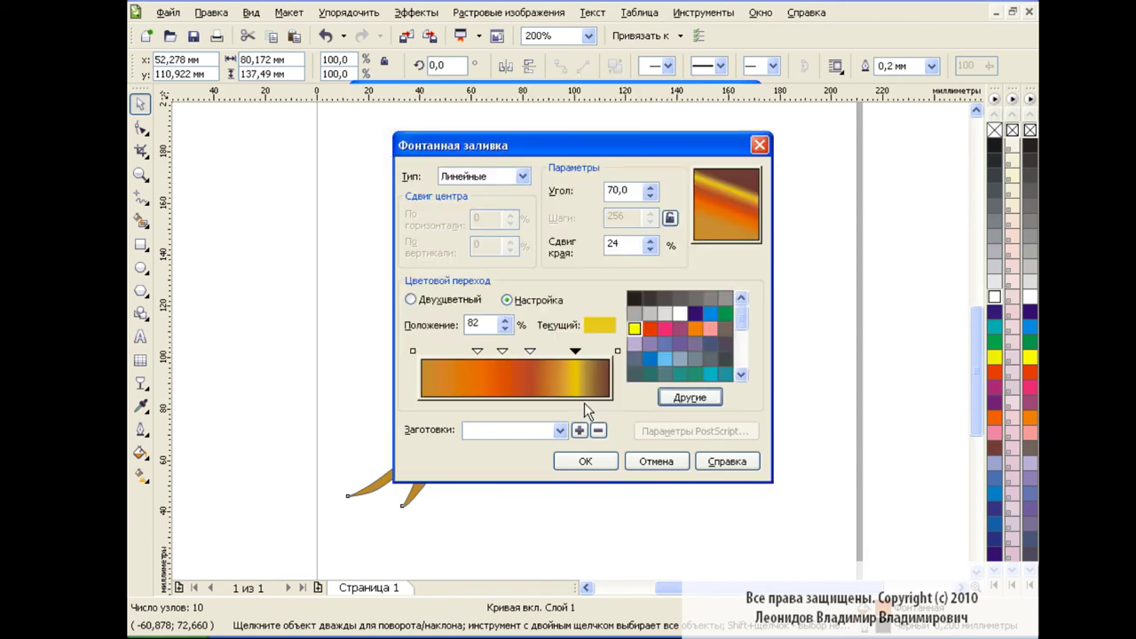
# Step: Make the right end orange-red, add a stop near the left, and make the left end yellow
pyautogui.click(618, 352)
pyautogui.click(692, 396)
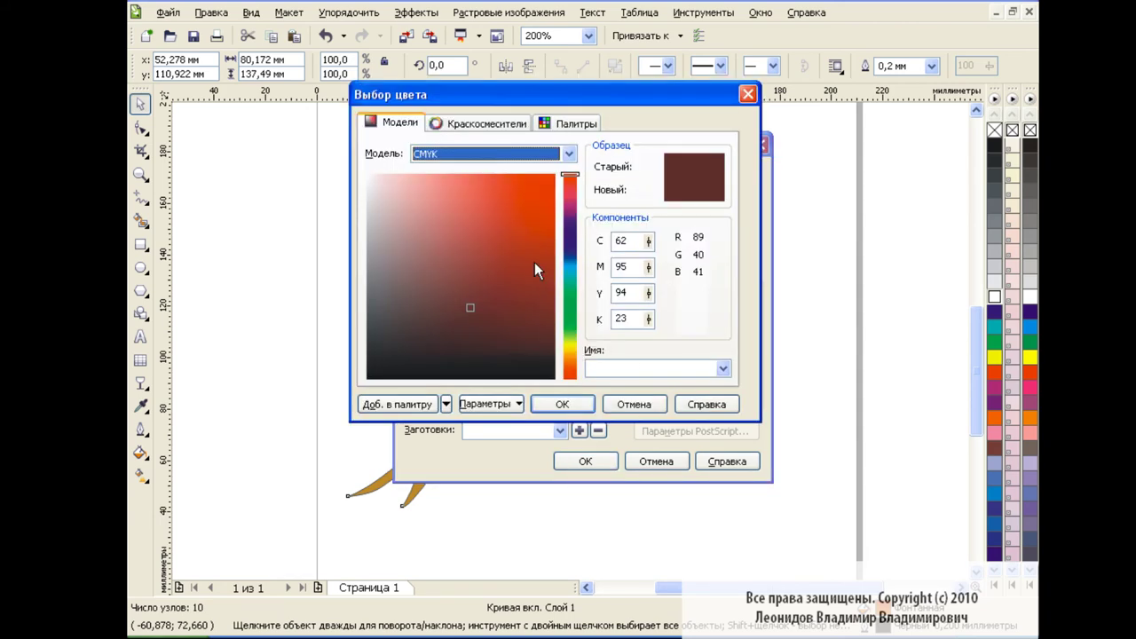
pyautogui.click(570, 380)
pyautogui.click(536, 205)
pyautogui.click(562, 404)
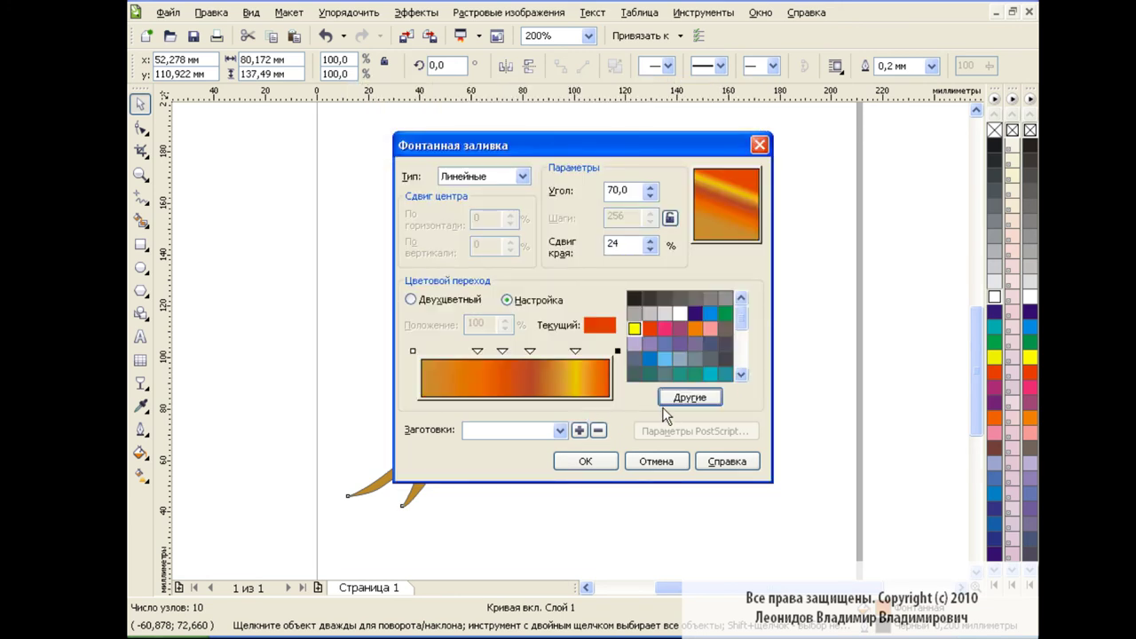
pyautogui.doubleClick(448, 360)
pyautogui.click(411, 351)
pyautogui.click(635, 329)
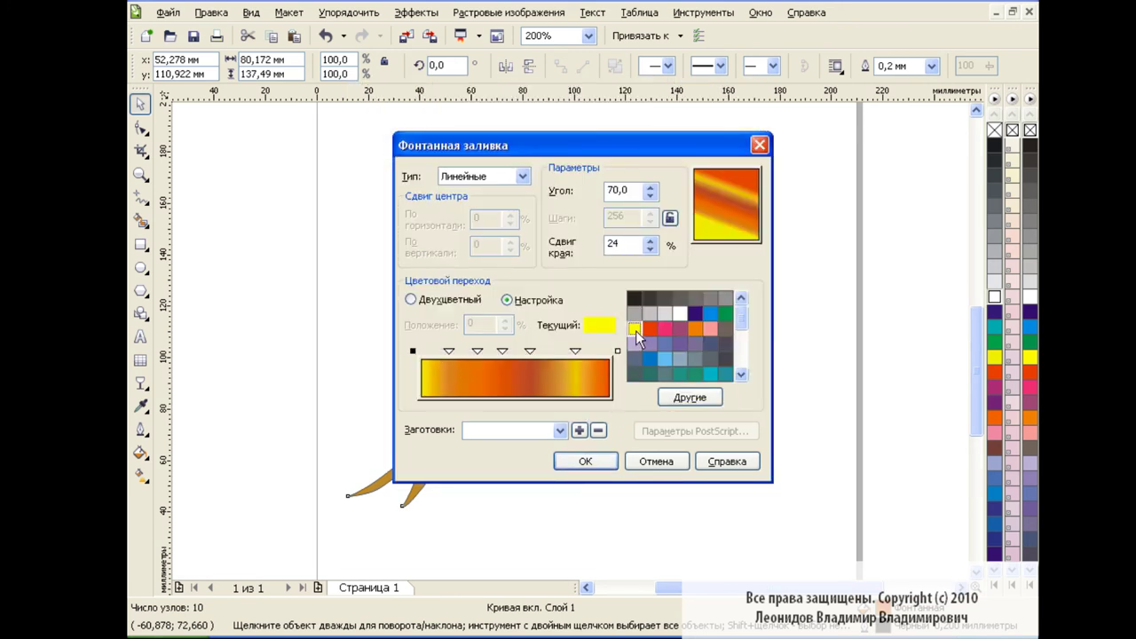
# Step: Apply the new gradient, narrow the tail, and view the bow at 100% zoom
pyautogui.click(589, 461)
pyautogui.moveTo(559, 328); pyautogui.dragTo(501, 329)
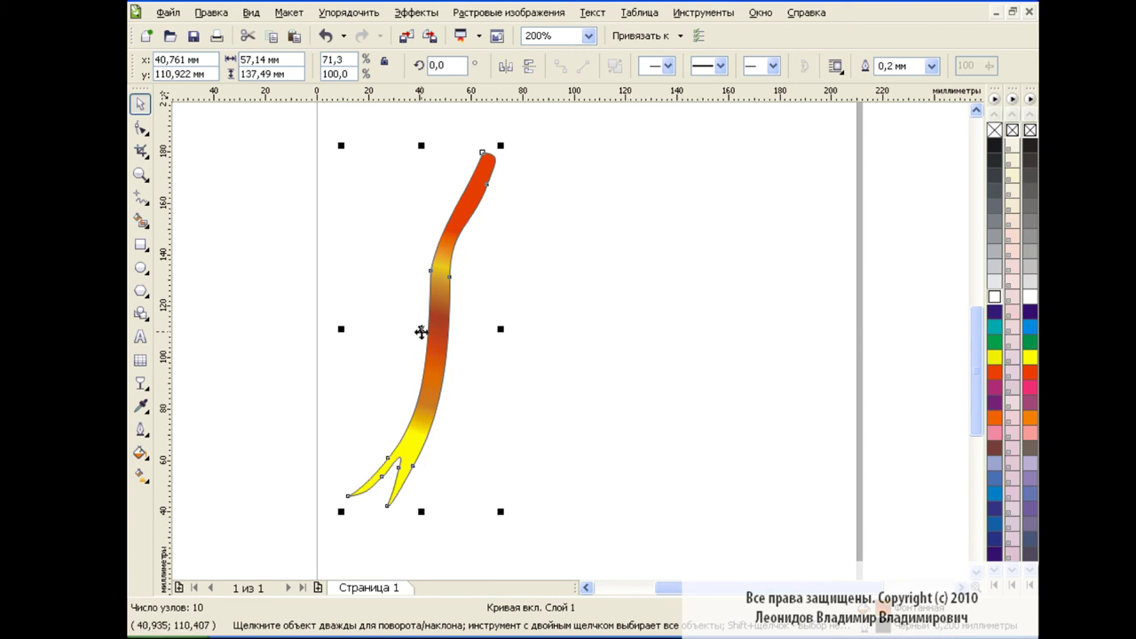
pyautogui.scroll(1, 682, 233)
pyautogui.scroll(2, 964, 312)
pyautogui.scroll(-2, 681, 122)
pyautogui.click(589, 35)
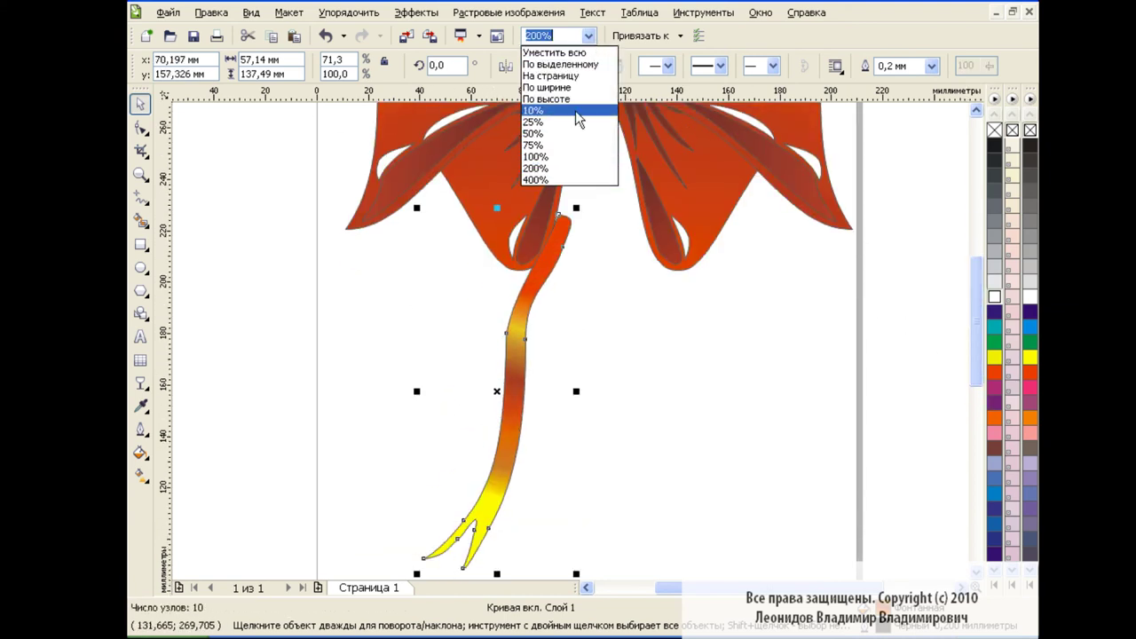
pyautogui.click(562, 159)
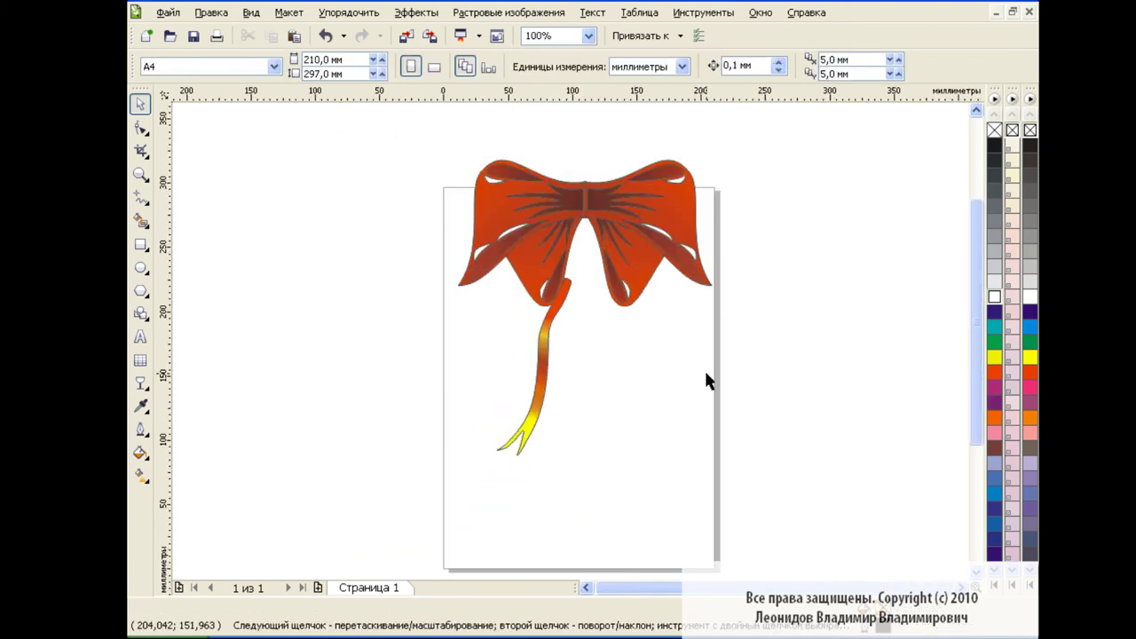
# Step: Stretch the tail to about 191 mm tall and tilt it to roughly 334°
pyautogui.click(545, 355)
pyautogui.moveTo(489, 459); pyautogui.dragTo(468, 514)
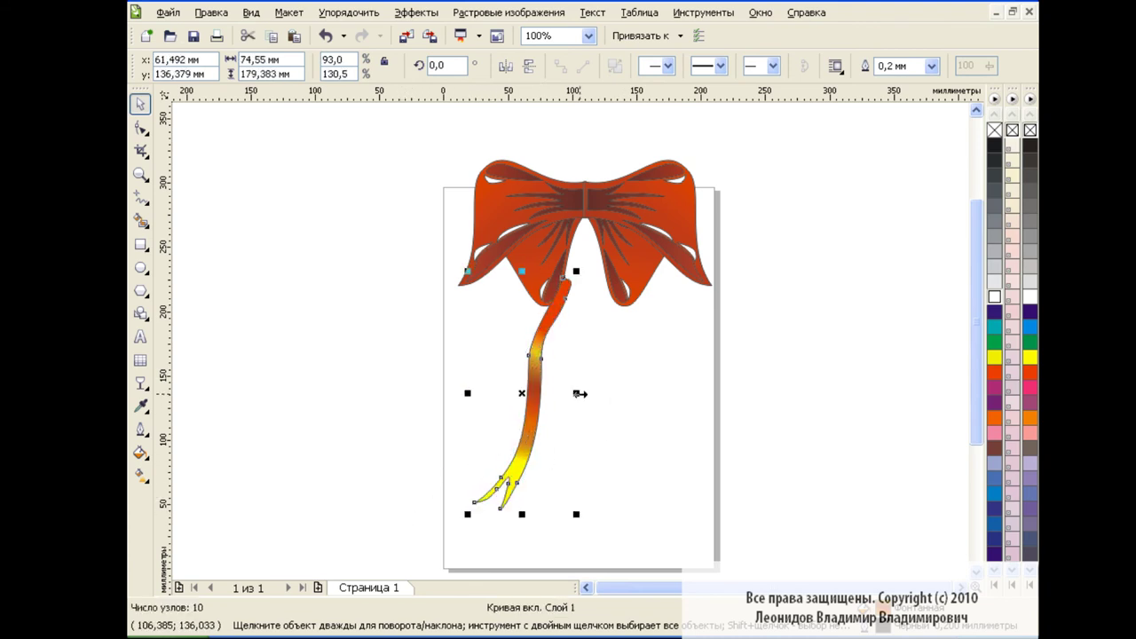
pyautogui.moveTo(579, 393); pyautogui.dragTo(546, 393)
pyautogui.click(508, 393)
pyautogui.moveTo(468, 514)
pyautogui.mouseDown()
pyautogui.moveTo(431, 485)
pyautogui.moveTo(405, 530)
pyautogui.mouseUp()
pyautogui.click(447, 477)
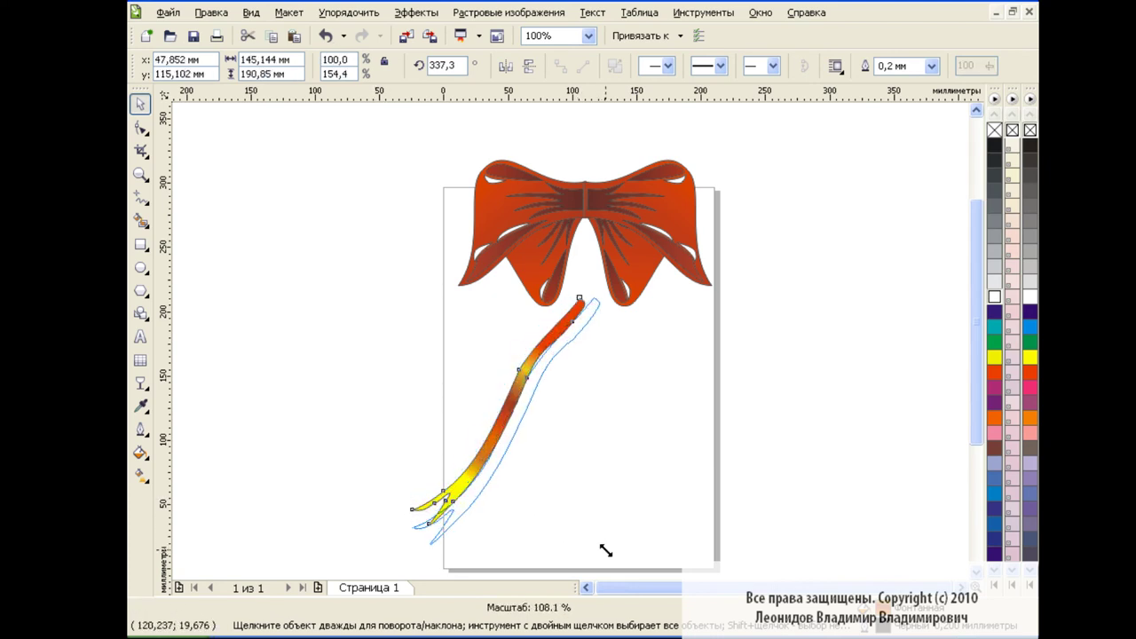
pyautogui.moveTo(594, 531); pyautogui.dragTo(604, 547)
pyautogui.moveTo(604, 424); pyautogui.dragTo(575, 422)
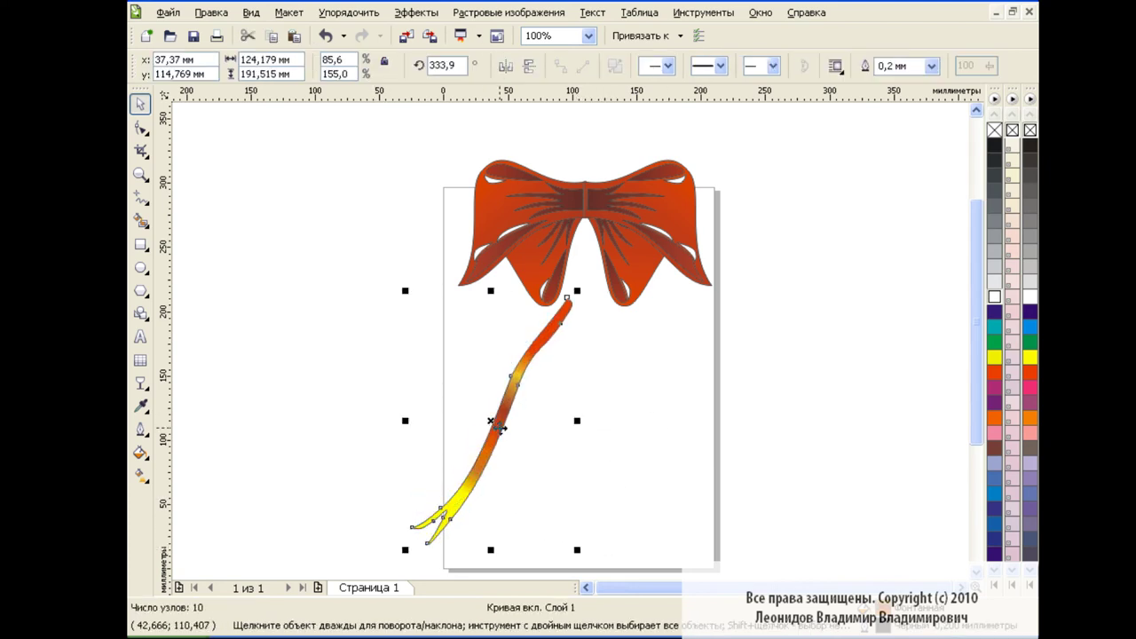
# Step: Move the tail up to the bow and place it behind the bow
pyautogui.moveTo(491, 422); pyautogui.dragTo(490, 361)
pyautogui.rightClick(498, 341)
pyautogui.moveTo(532, 238)
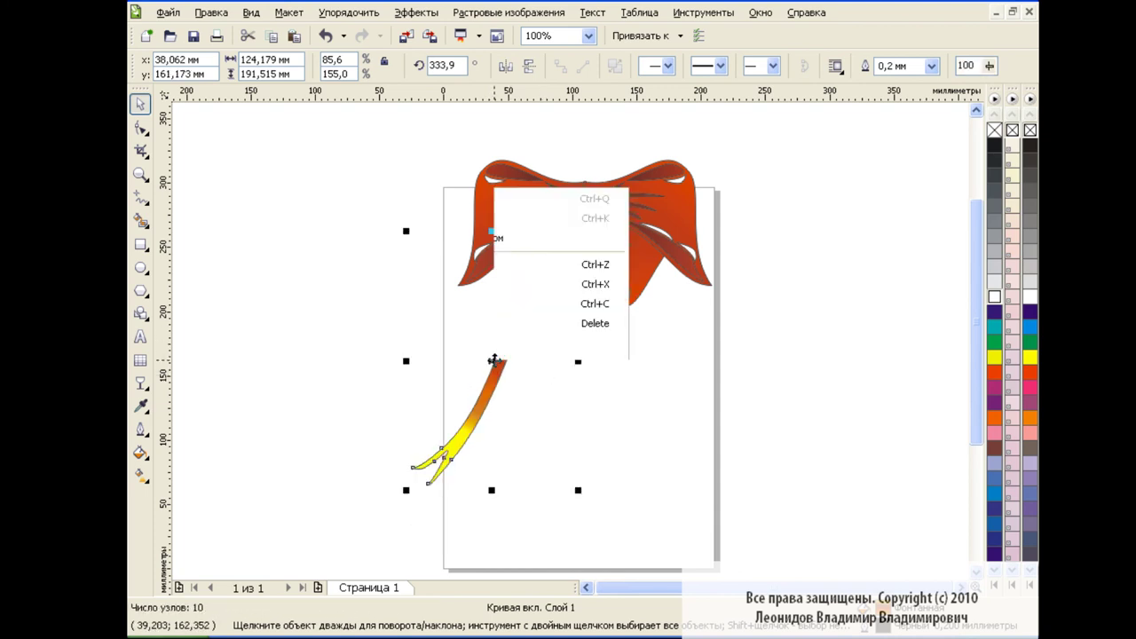
pyautogui.click(839, 50)
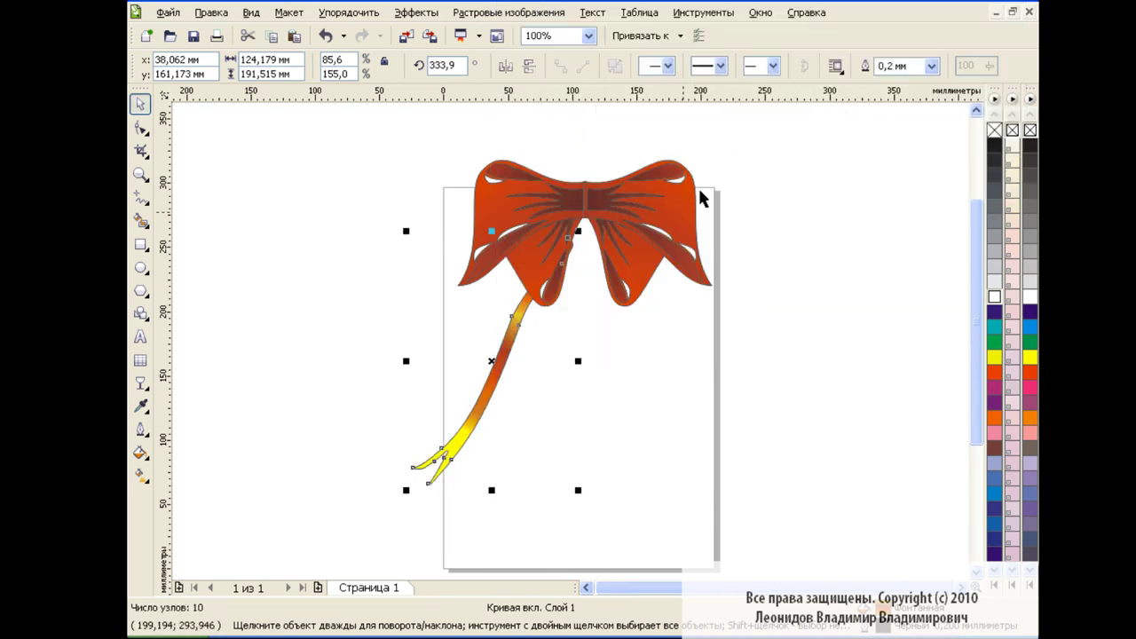
# Step: Place a horizontally mirrored copy on the bow's right side behind the bow, and raise the left tail
pyautogui.click(273, 38)
pyautogui.click(506, 67)
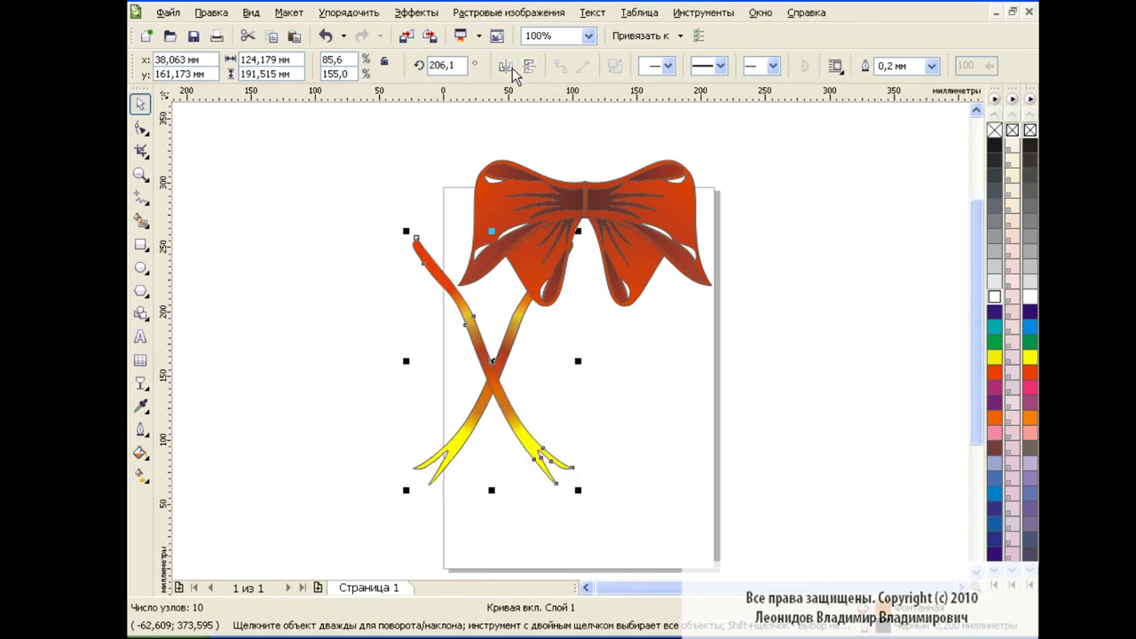
pyautogui.moveTo(494, 362); pyautogui.dragTo(681, 361)
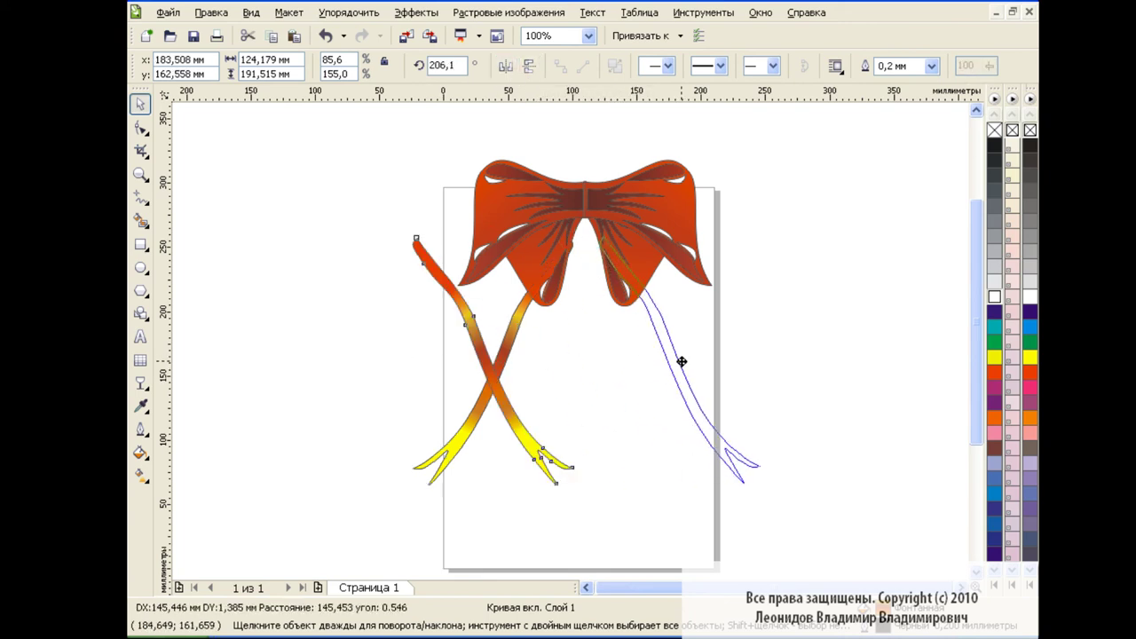
pyautogui.moveTo(682, 360); pyautogui.dragTo(674, 334)
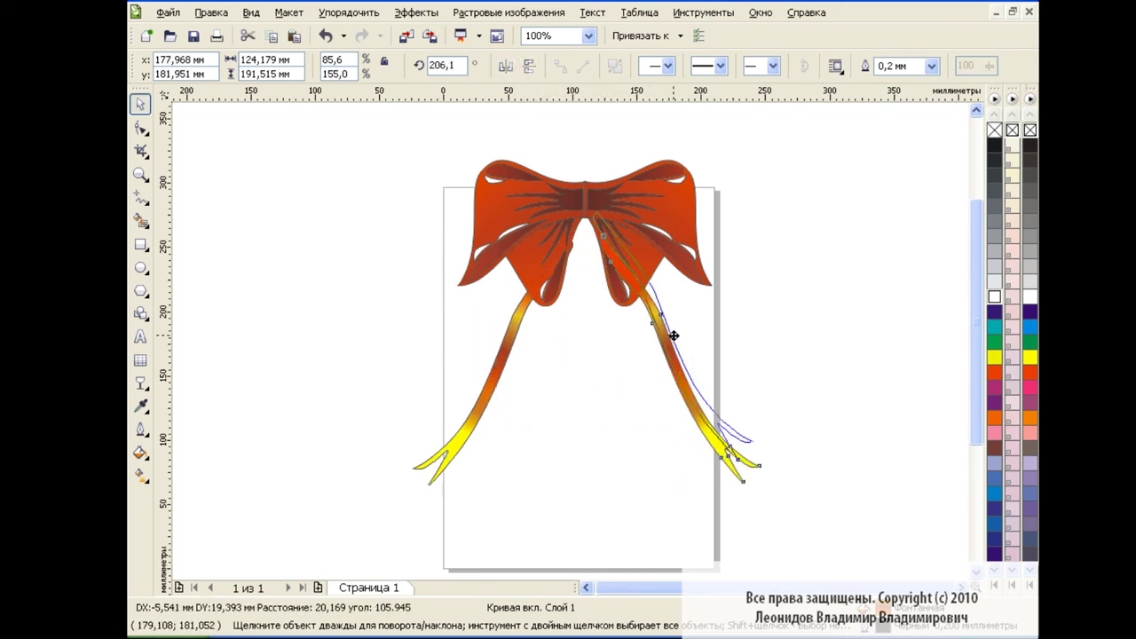
pyautogui.rightClick(672, 331)
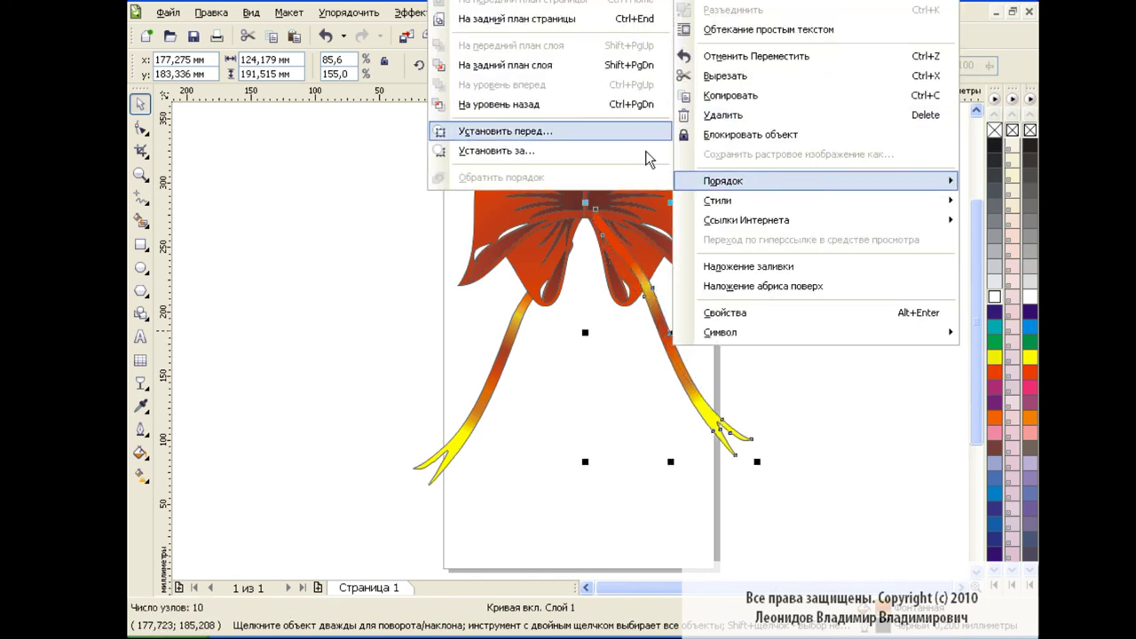
pyautogui.click(647, 157)
pyautogui.click(550, 266)
pyautogui.click(491, 364)
pyautogui.moveTo(491, 364); pyautogui.dragTo(497, 334)
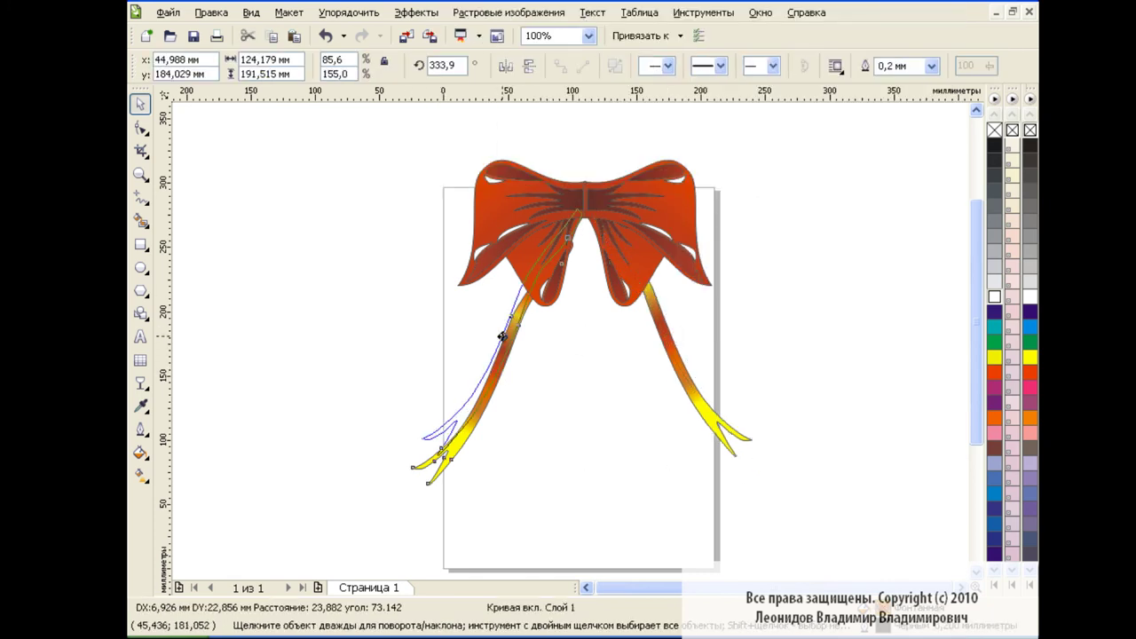
# Step: Draw a rectangle to the left of the bow and convert it to curves
pyautogui.click(631, 448)
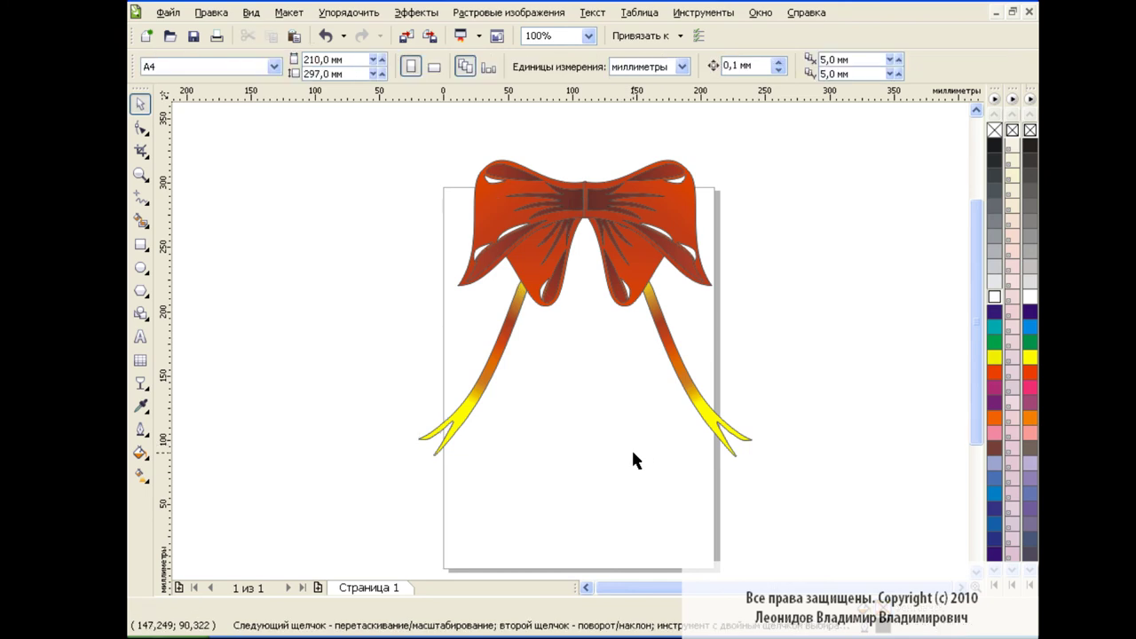
pyautogui.press('F5')
pyautogui.moveTo(601, 174)
pyautogui.mouseDown()
pyautogui.moveTo(577, 220)
pyautogui.moveTo(612, 202)
pyautogui.mouseUp()
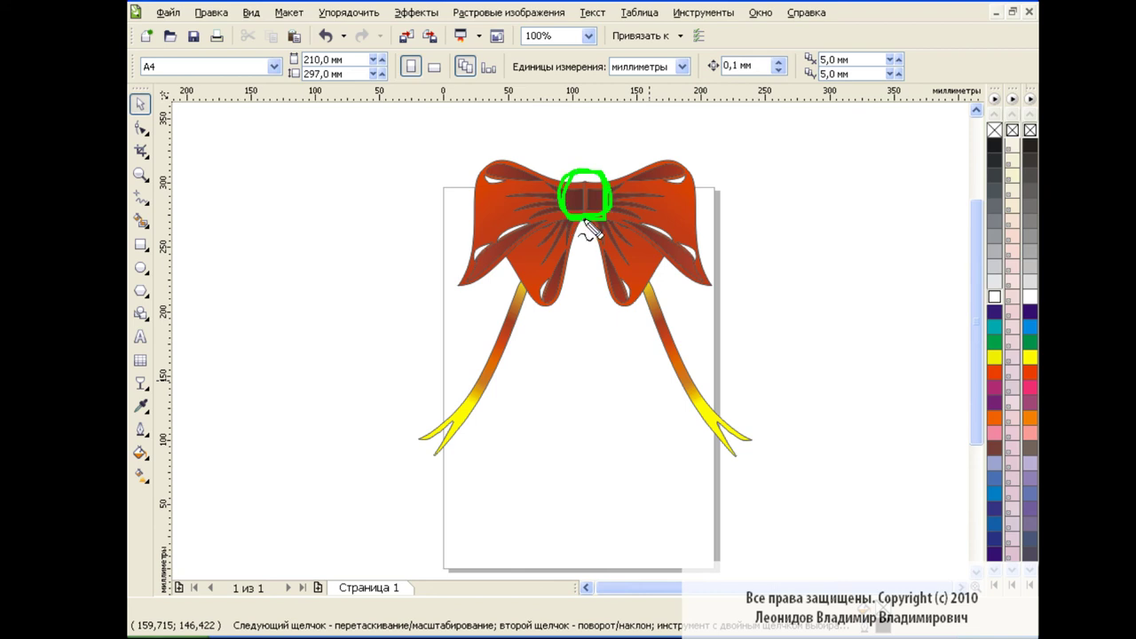
pyautogui.click(140, 245)
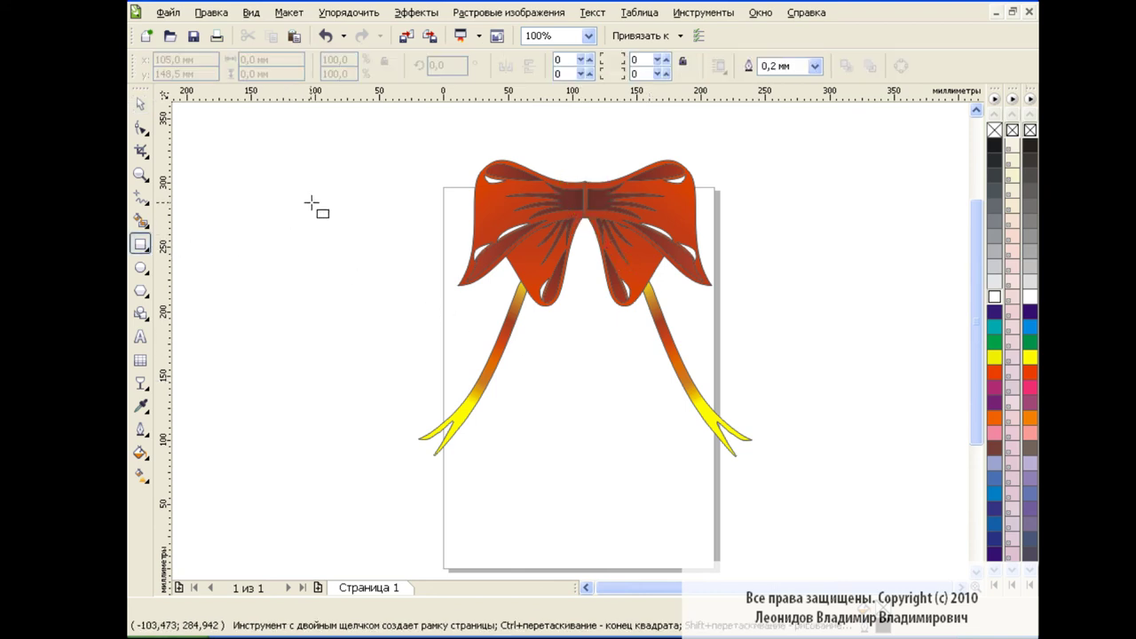
pyautogui.moveTo(305, 201); pyautogui.dragTo(404, 264)
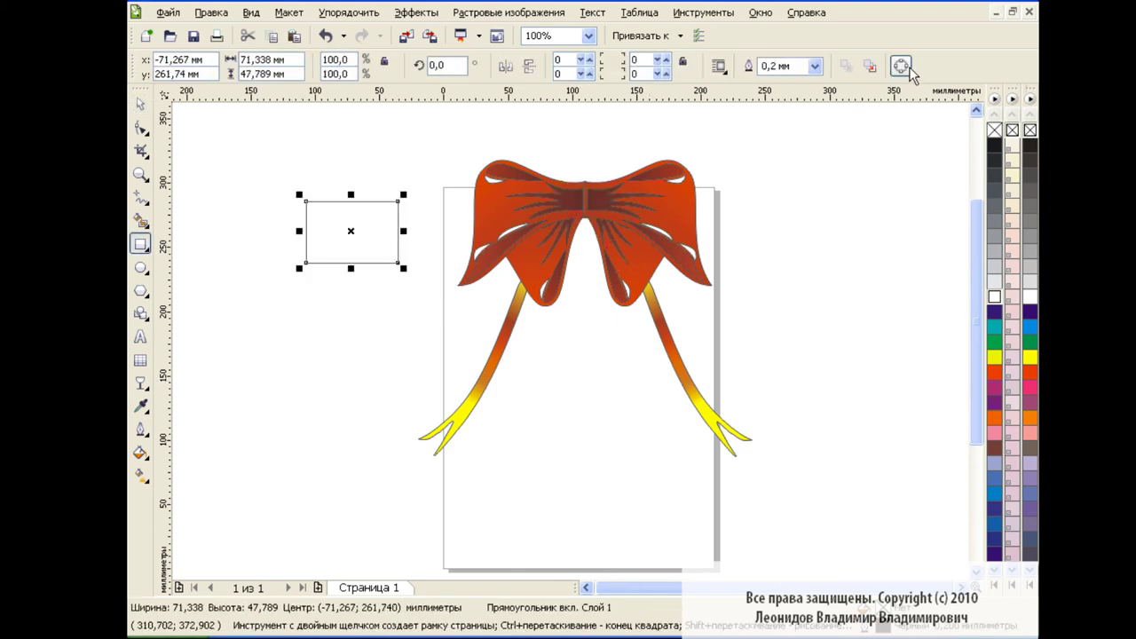
pyautogui.click(901, 67)
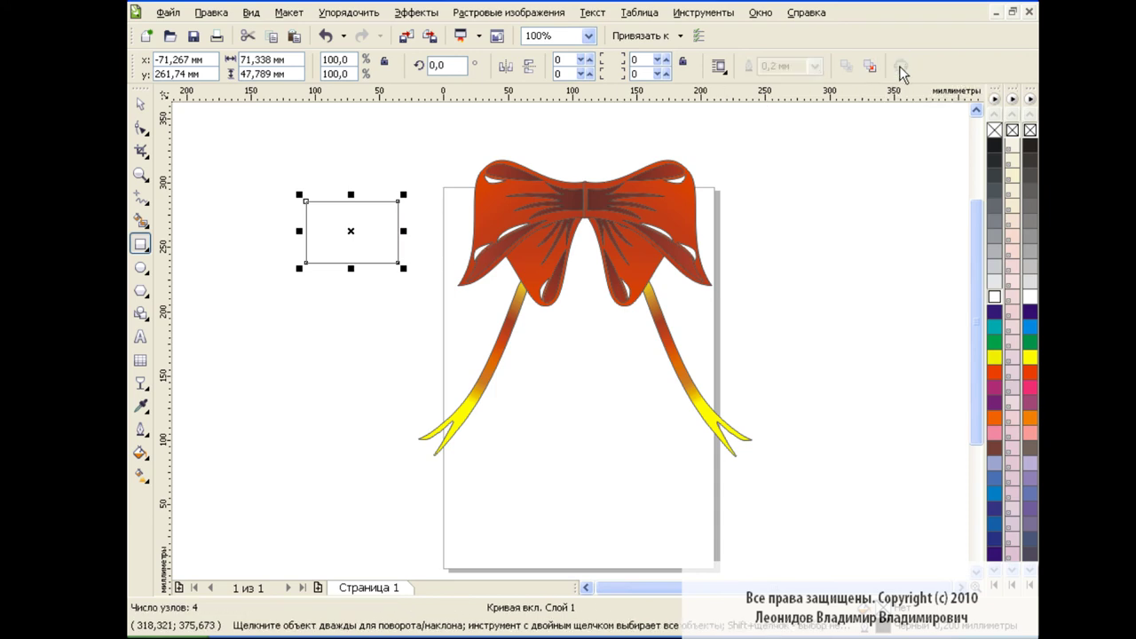
# Step: Reshape the corner nodes, bowing the top edge and lowering the bottom corners
pyautogui.click(140, 129)
pyautogui.moveTo(249, 157); pyautogui.dragTo(421, 282)
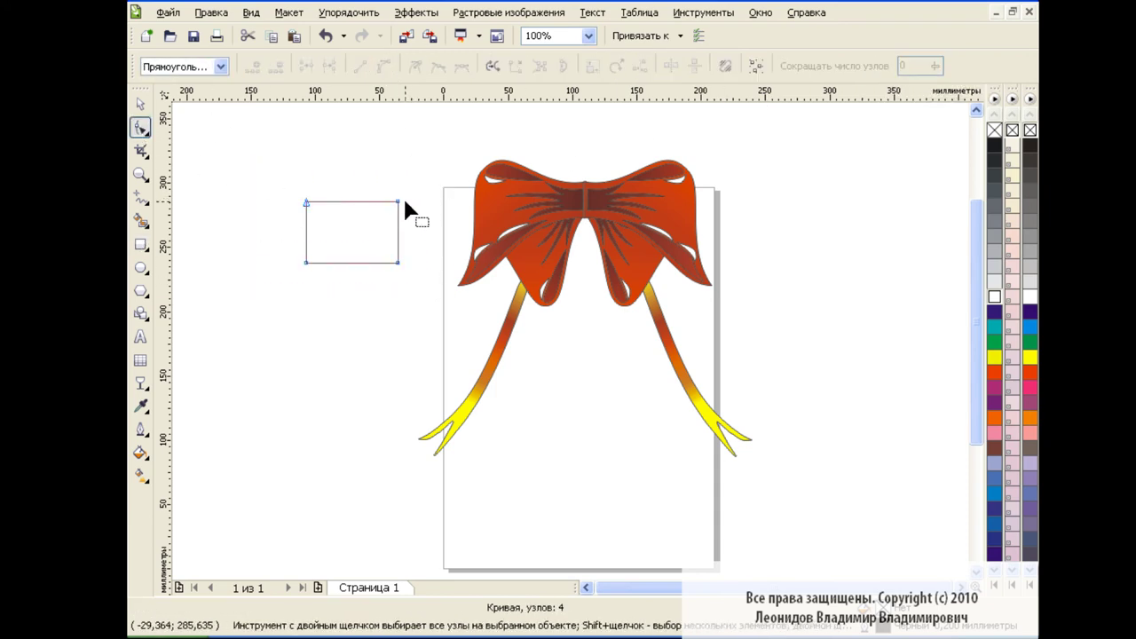
pyautogui.moveTo(306, 202); pyautogui.dragTo(312, 203)
pyautogui.moveTo(398, 202); pyautogui.dragTo(340, 197)
pyautogui.moveTo(307, 263); pyautogui.dragTo(299, 278)
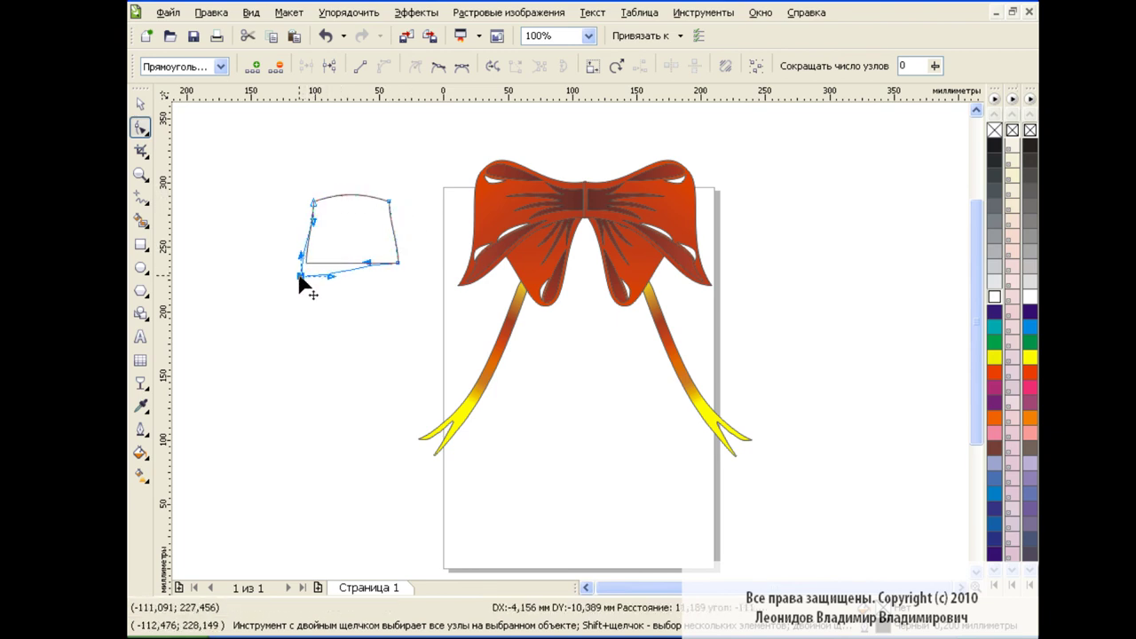
pyautogui.moveTo(399, 263)
pyautogui.mouseDown()
pyautogui.moveTo(399, 280)
pyautogui.moveTo(375, 293)
pyautogui.mouseUp()
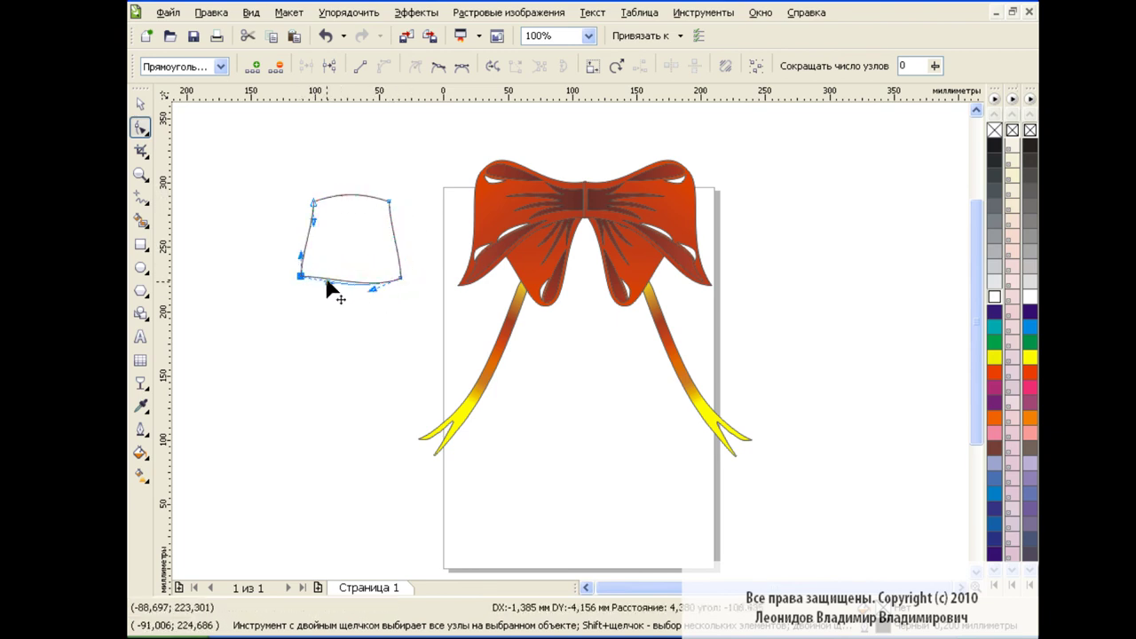
pyautogui.click(301, 281)
# Step: Bow the knot shape's right and left edges outward into a cushion
pyautogui.click(400, 280)
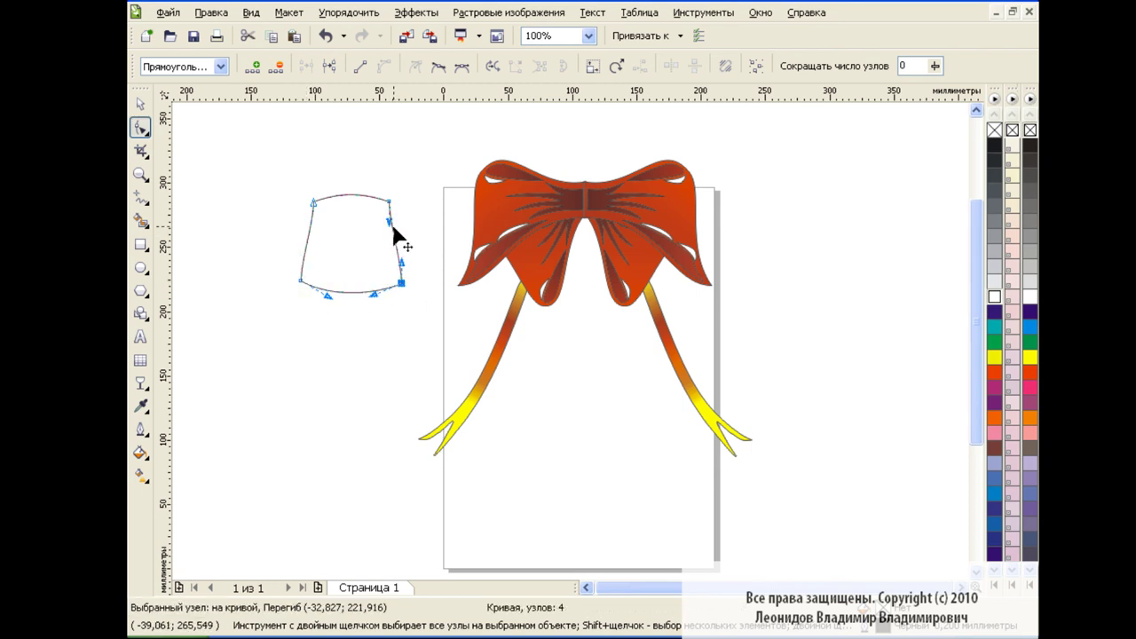
pyautogui.moveTo(395, 233); pyautogui.dragTo(407, 263)
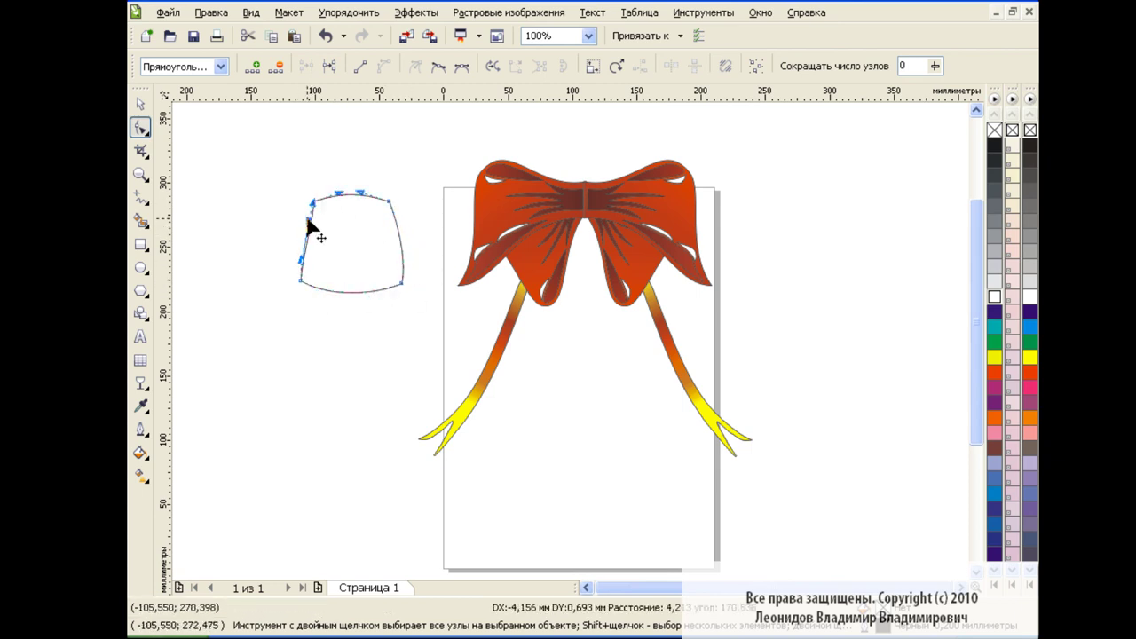
pyautogui.moveTo(310, 223); pyautogui.dragTo(299, 261)
pyautogui.press('space')
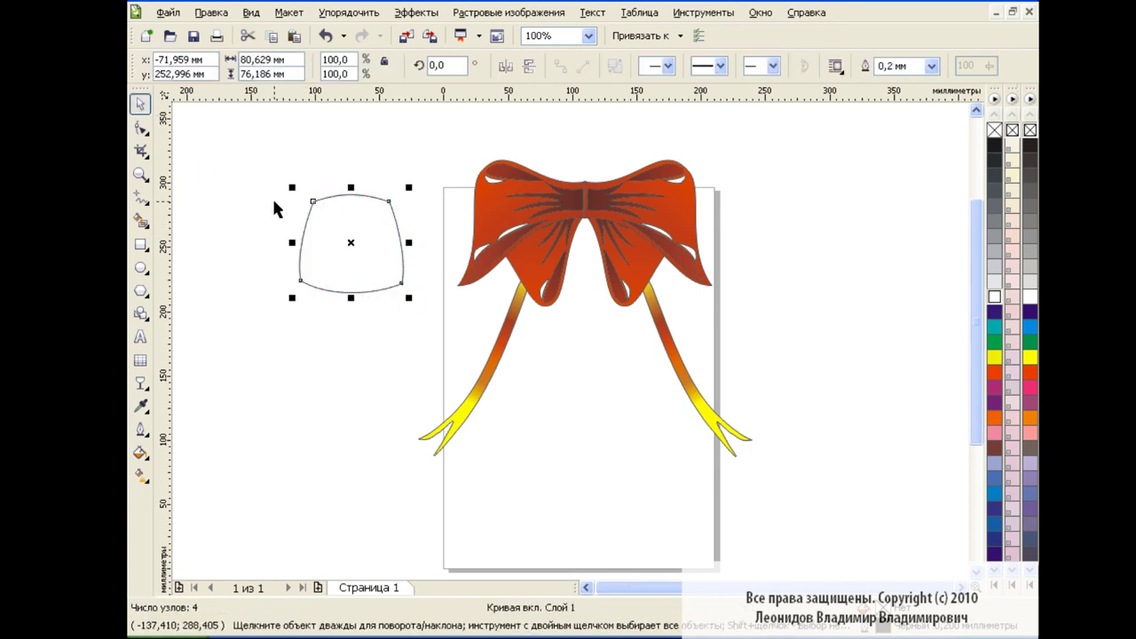
# Step: Set the knot's fountain fill to run from red to a custom dark brown
pyautogui.click(141, 453)
pyautogui.click(191, 482)
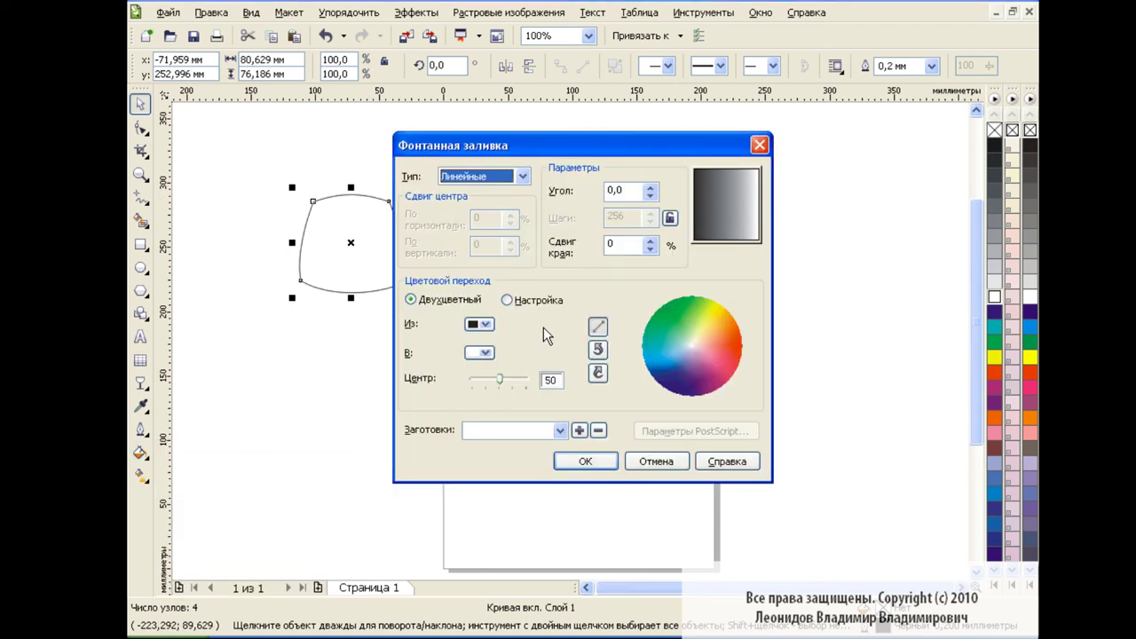
pyautogui.click(480, 324)
pyautogui.click(515, 373)
pyautogui.click(480, 352)
pyautogui.click(528, 487)
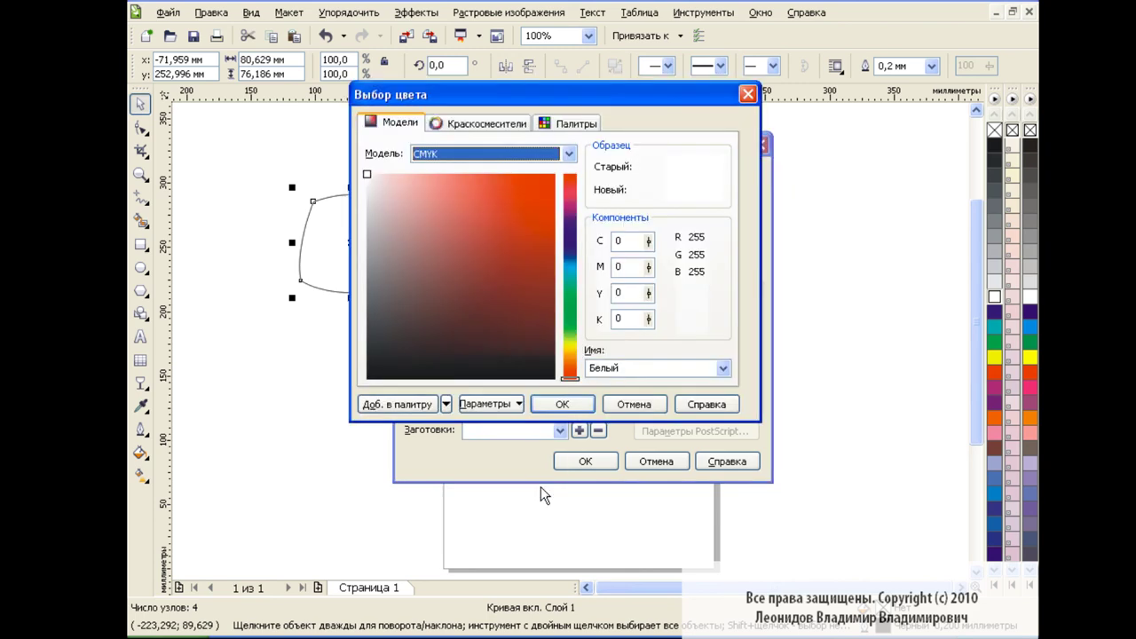
pyautogui.click(530, 314)
pyautogui.click(562, 404)
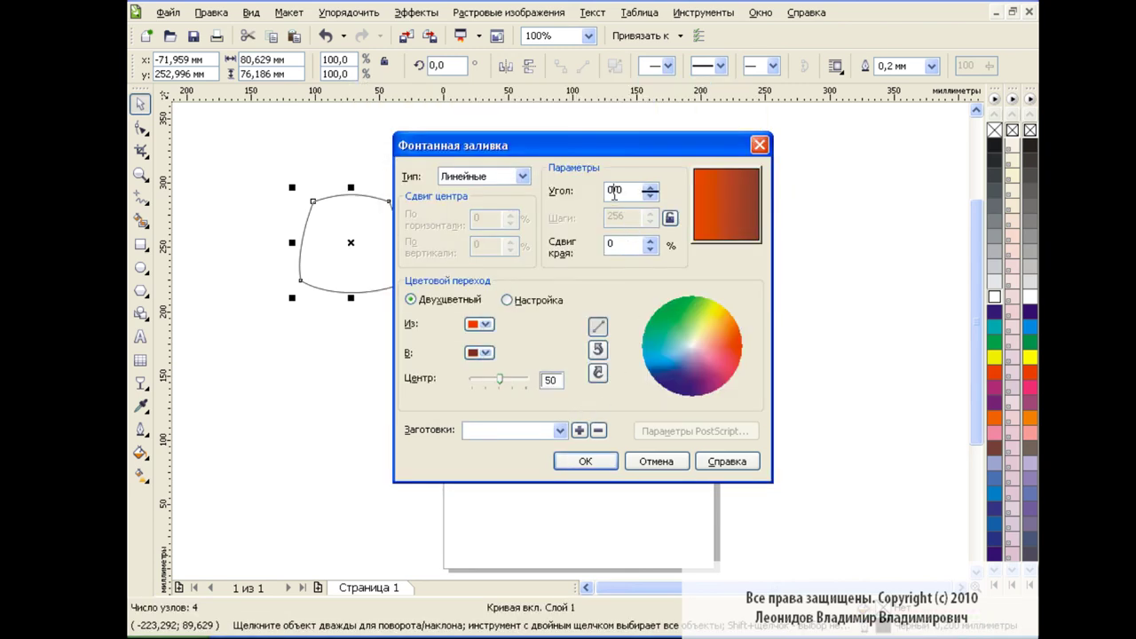
# Step: Set the gradient angle to -90°, apply it, and freehand-sketch a small stroke on the knot
pyautogui.write('-90')
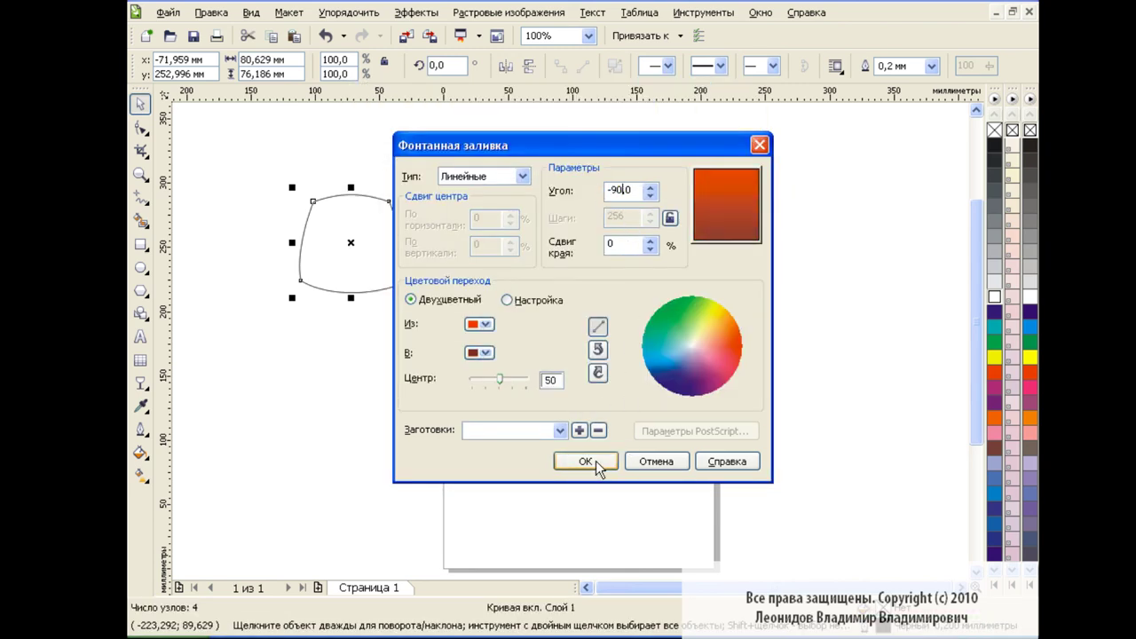
pyautogui.click(585, 461)
pyautogui.press('F5')
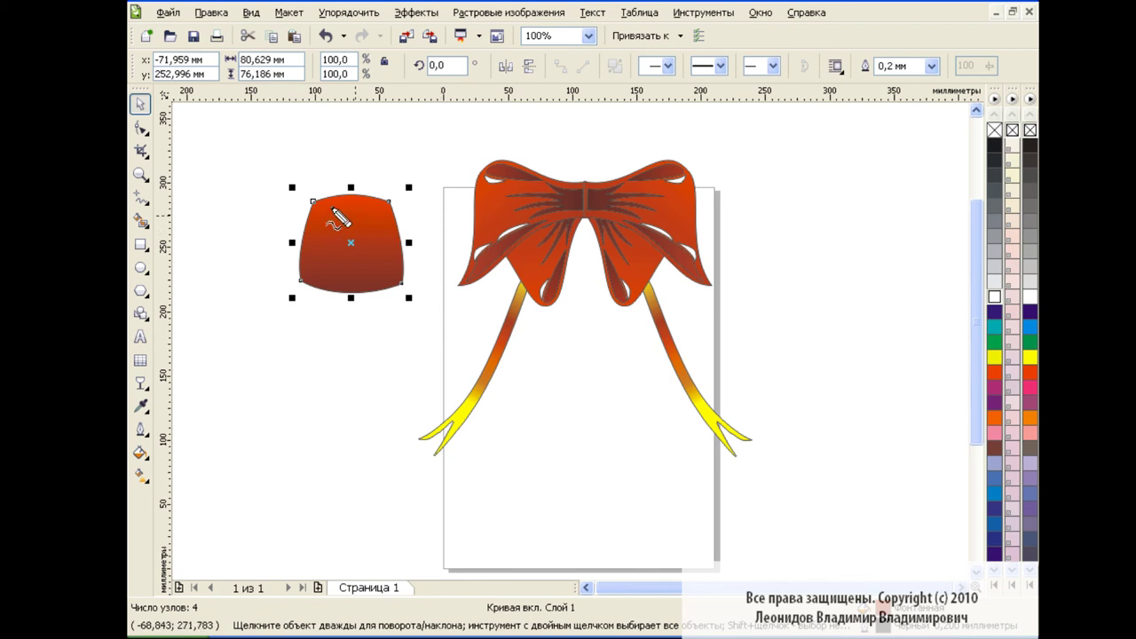
pyautogui.moveTo(327, 207); pyautogui.dragTo(328, 209)
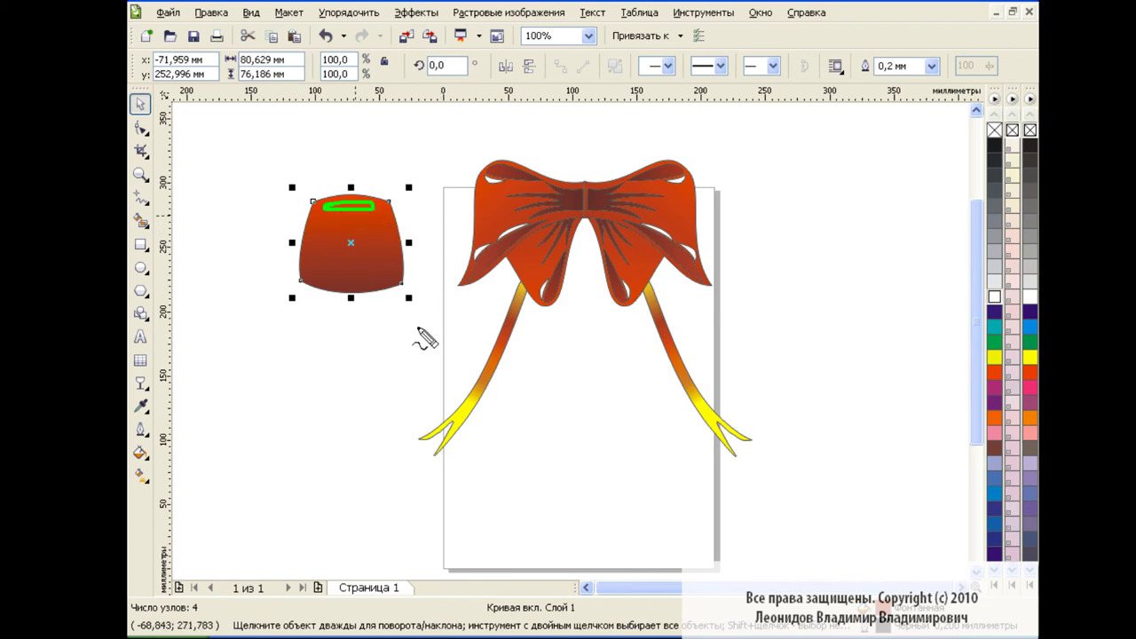
# Step: Draw a closed triangle above the knot with the Pen tool and adjust a node
pyautogui.click(140, 197)
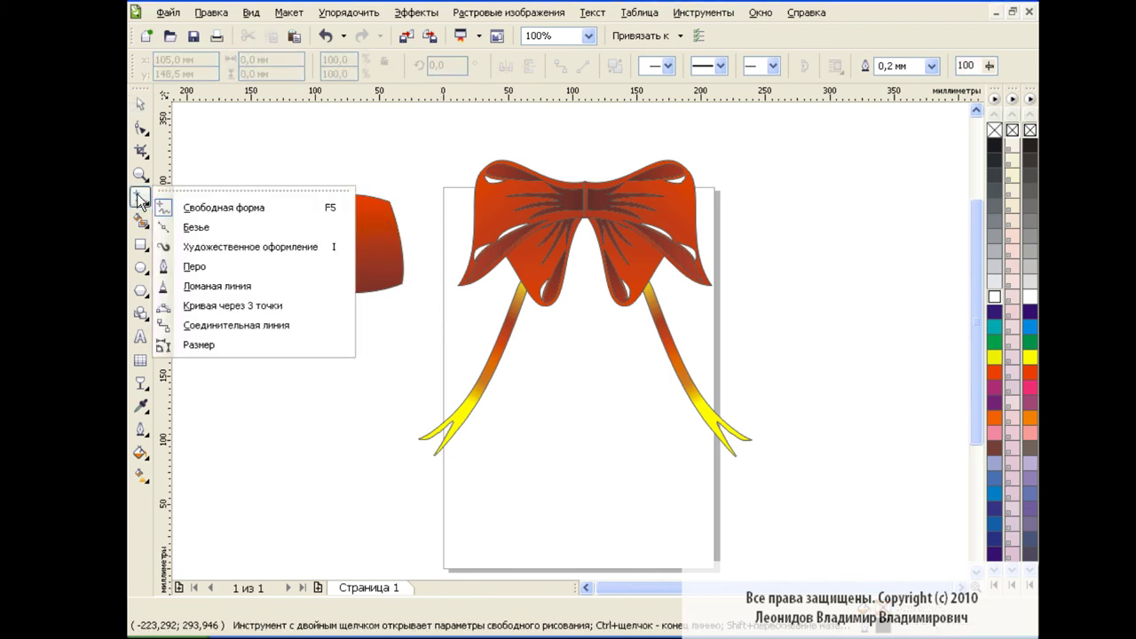
pyautogui.click(200, 261)
pyautogui.click(318, 166)
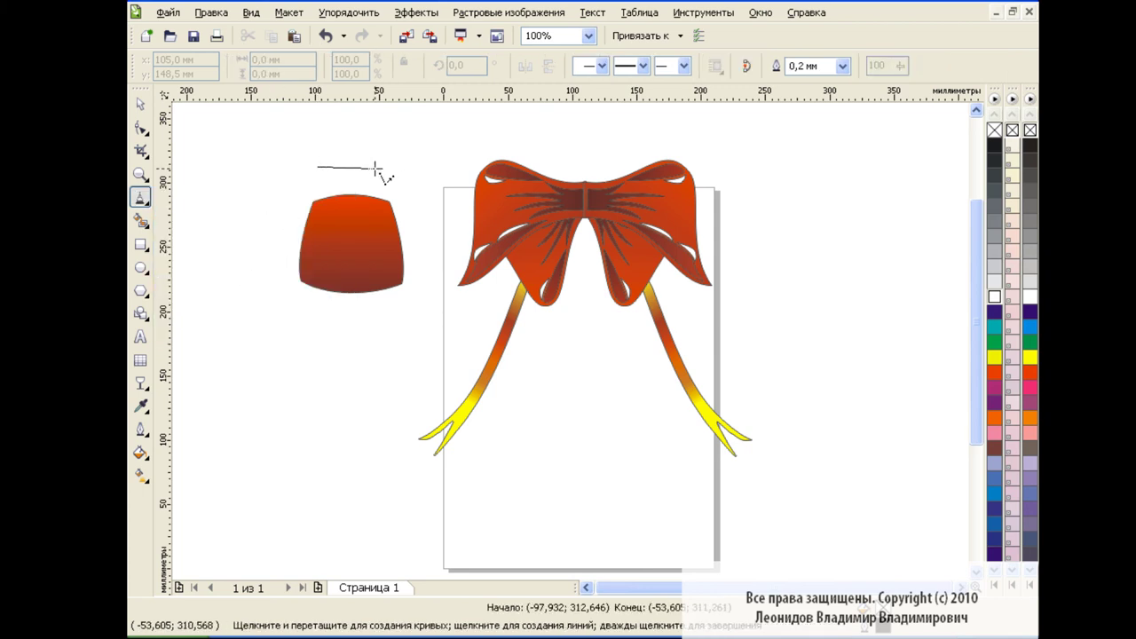
pyautogui.click(376, 166)
pyautogui.click(346, 153)
pyautogui.click(318, 166)
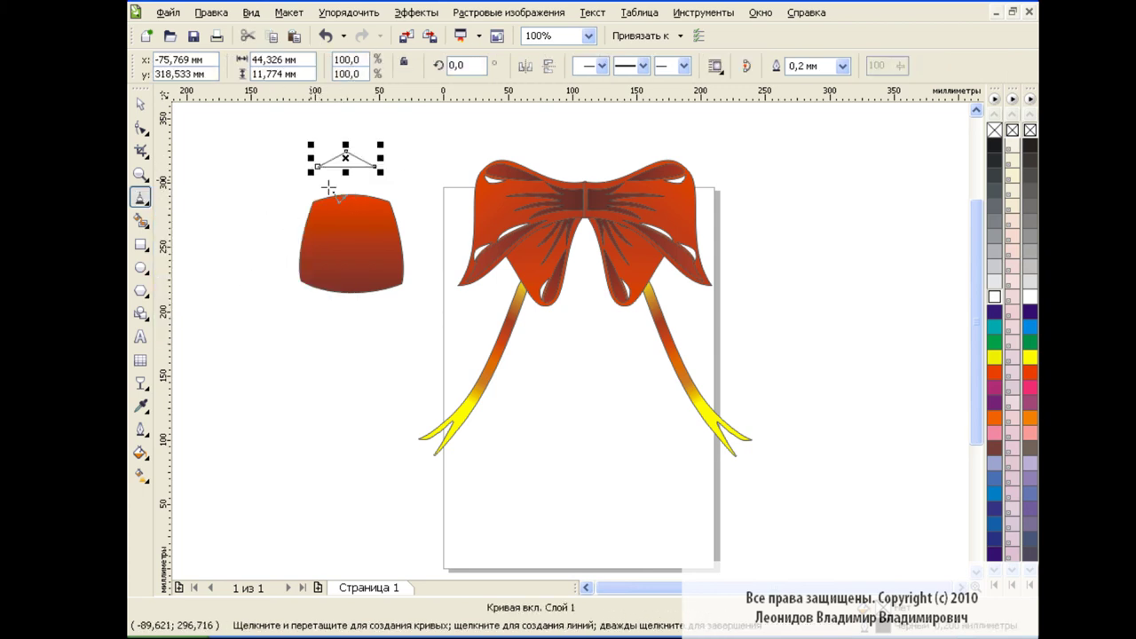
pyautogui.press('F10')
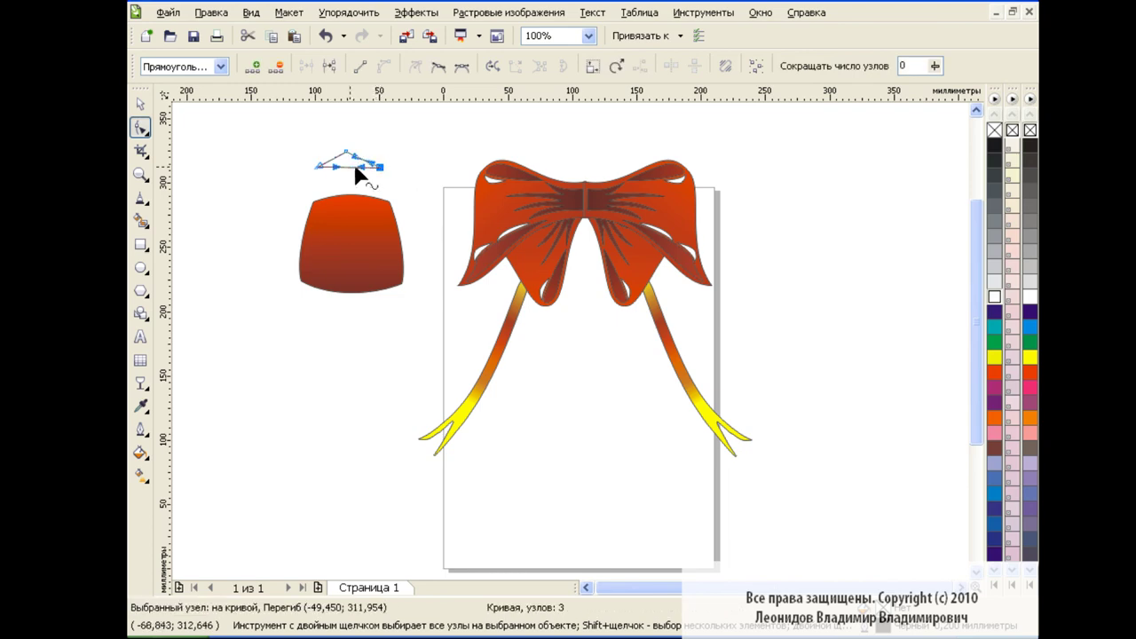
pyautogui.moveTo(352, 160); pyautogui.dragTo(317, 175)
# Step: Delete the triangle's apex node and bend the remaining edge into a crescent arc
pyautogui.click(589, 35)
pyautogui.click(559, 174)
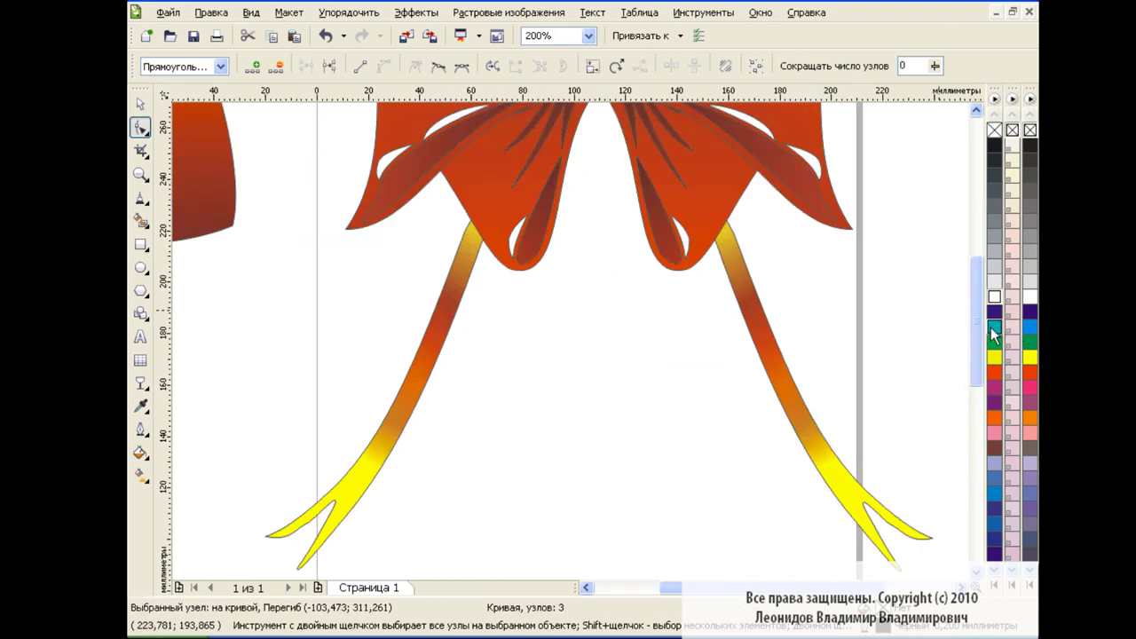
pyautogui.moveTo(670, 588); pyautogui.dragTo(604, 587)
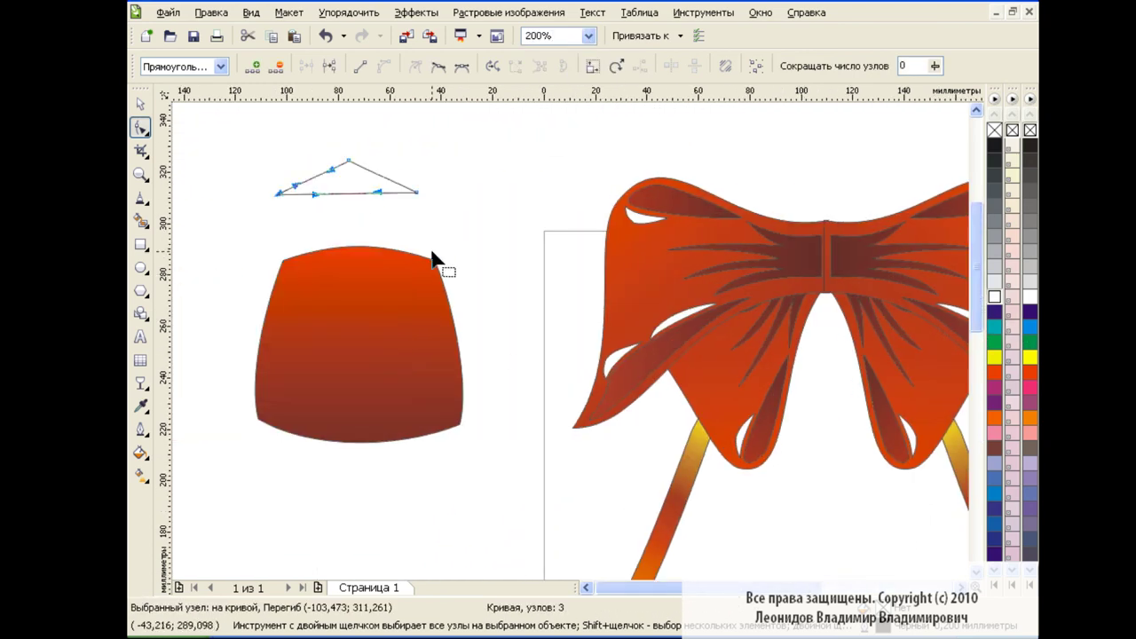
pyautogui.click(346, 168)
pyautogui.press('Delete')
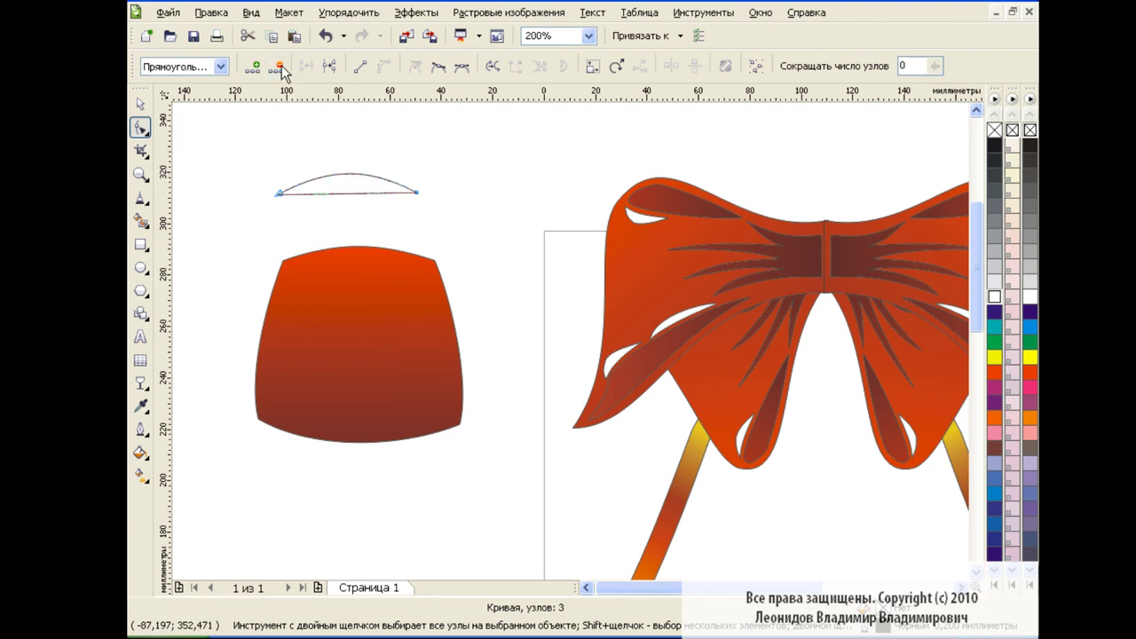
pyautogui.moveTo(345, 187); pyautogui.dragTo(348, 187)
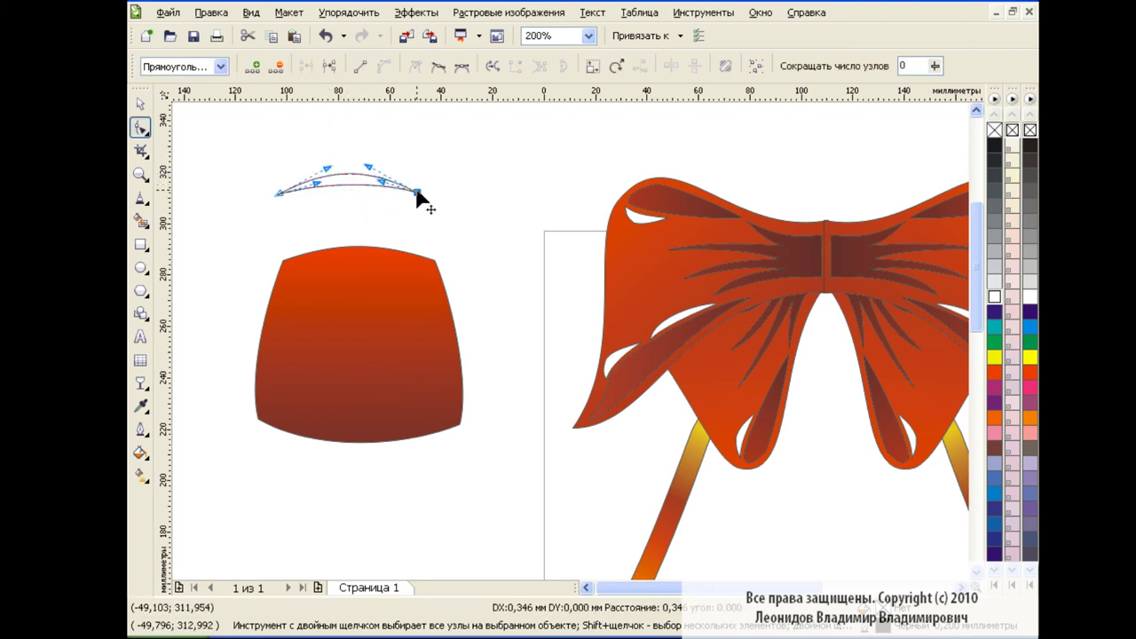
# Step: Move the arc onto the knot's top edge, fill it white, and select both shapes
pyautogui.moveTo(269, 157)
pyautogui.mouseDown()
pyautogui.moveTo(417, 194)
pyautogui.moveTo(428, 273)
pyautogui.mouseUp()
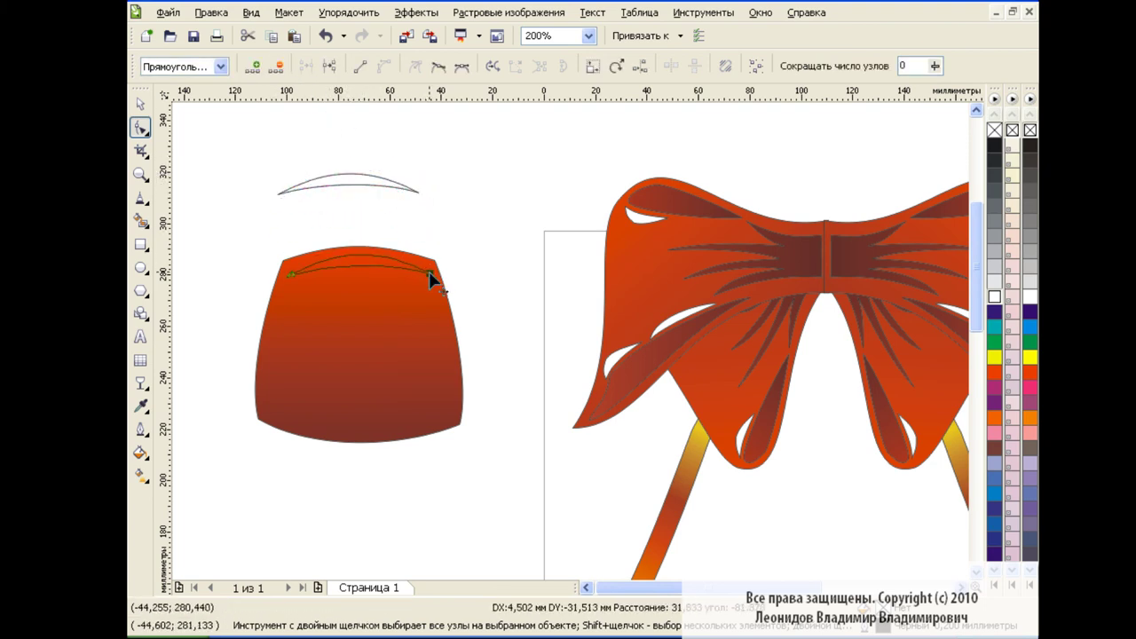
pyautogui.click(995, 296)
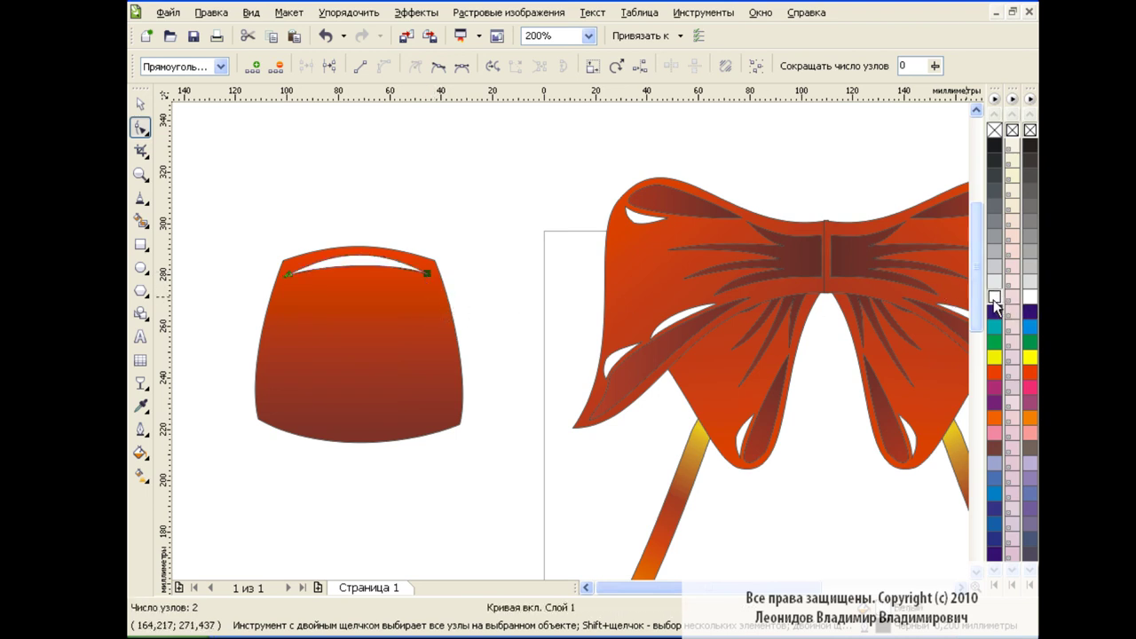
pyautogui.press('space')
pyautogui.moveTo(226, 217); pyautogui.dragTo(537, 484)
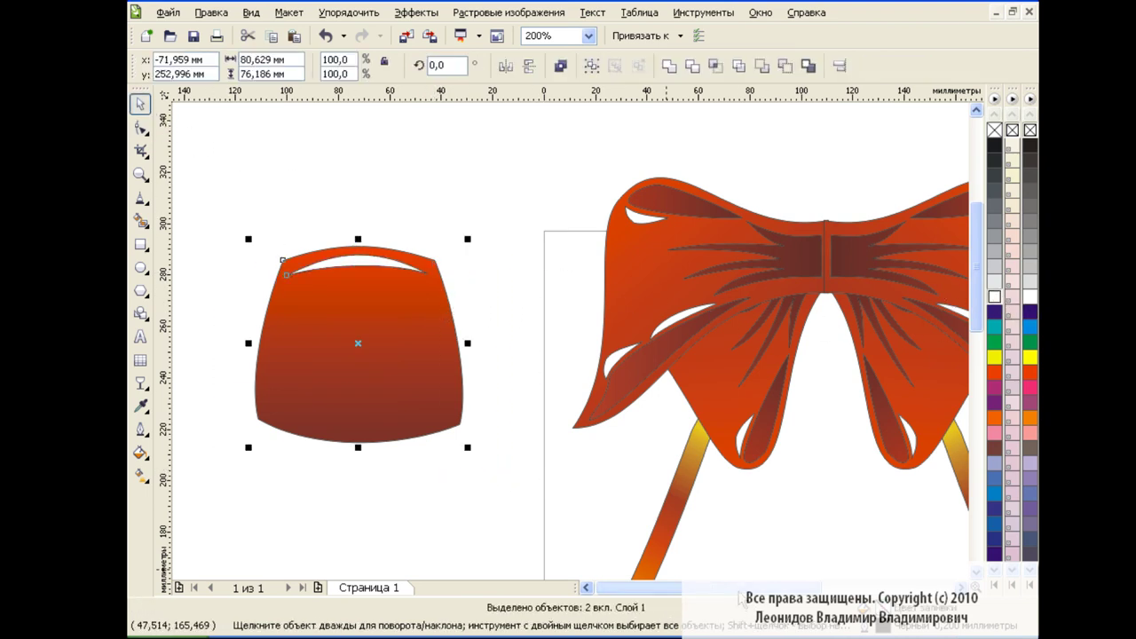
# Step: Scale the knot and highlight to about 61%, flatten them, and seat them on the bow centre
pyautogui.hscroll(1, 471, 466)
pyautogui.moveTo(405, 447); pyautogui.dragTo(328, 371)
pyautogui.moveTo(257, 308); pyautogui.dragTo(768, 269)
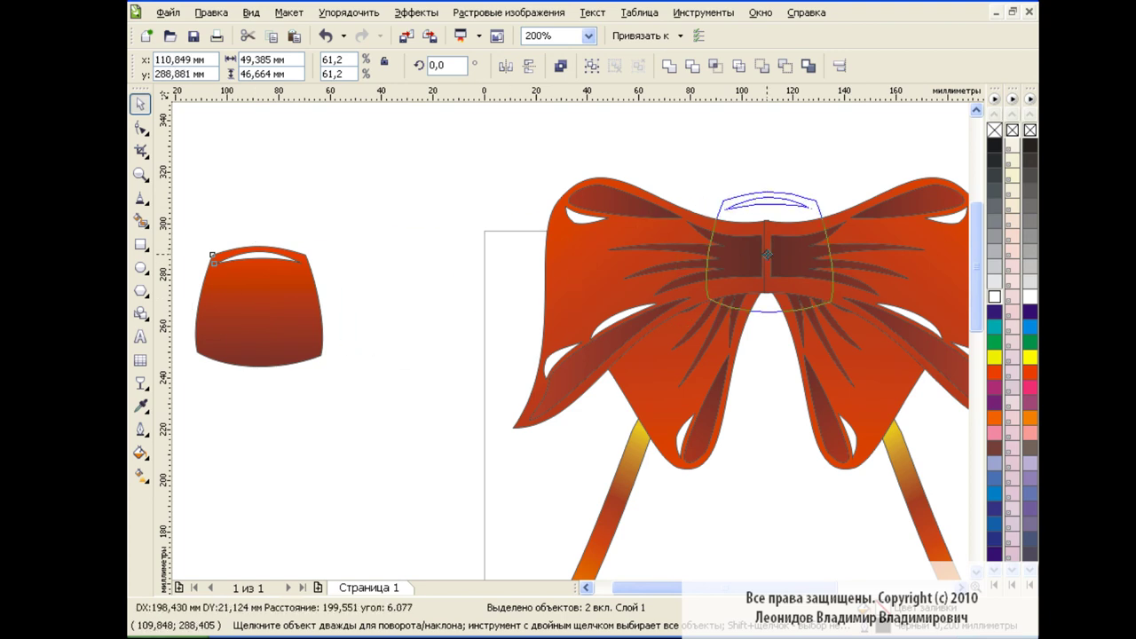
pyautogui.moveTo(768, 332); pyautogui.dragTo(768, 310)
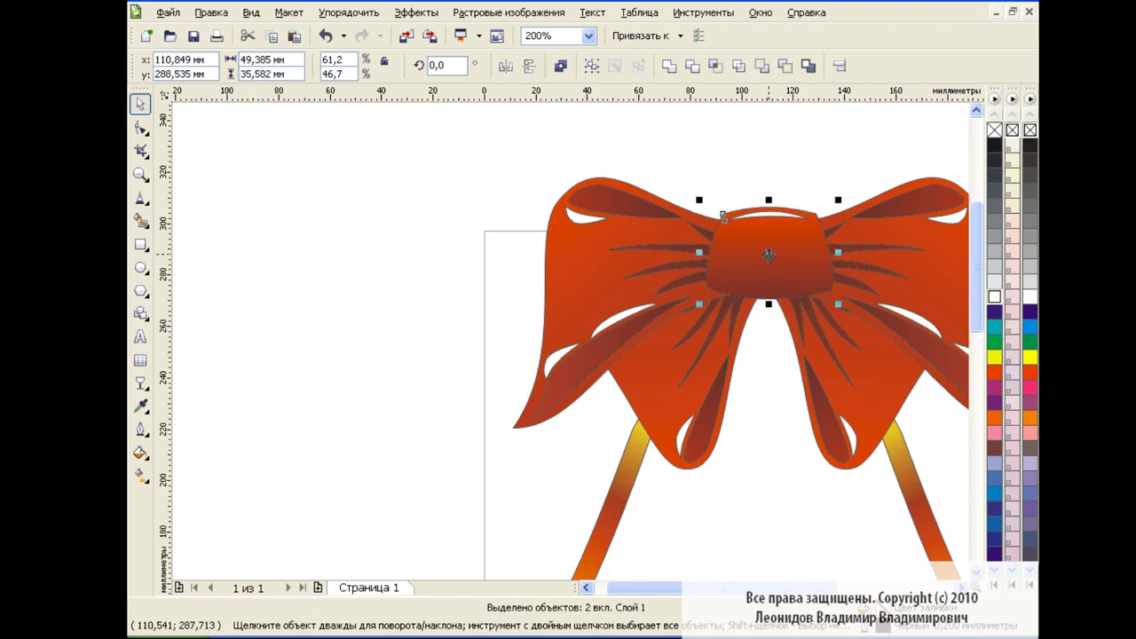
pyautogui.moveTo(770, 252); pyautogui.dragTo(769, 258)
pyautogui.click(376, 301)
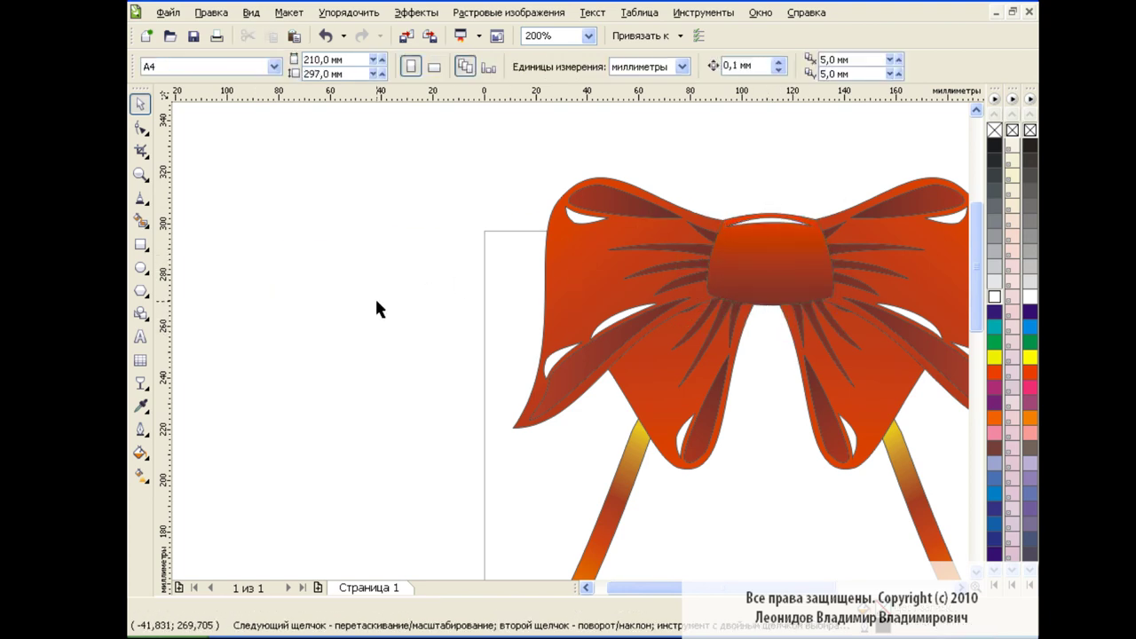
# Step: At 100% zoom, group all six bow parts into one object and check the group
pyautogui.click(590, 37)
pyautogui.click(555, 145)
pyautogui.scroll(-3, 978, 286)
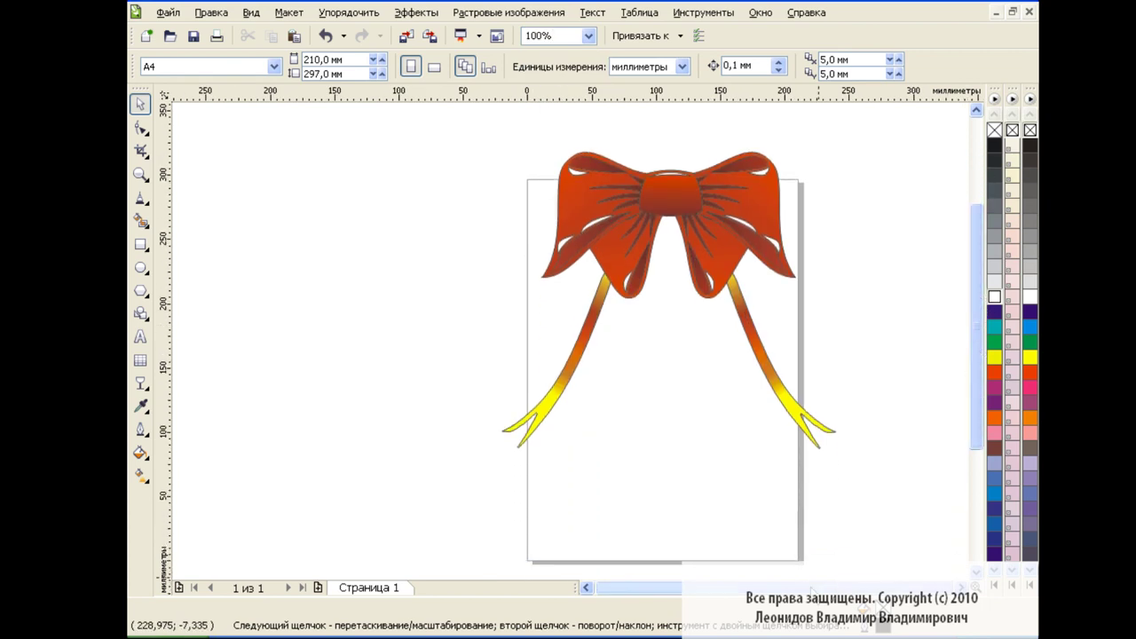
pyautogui.hscroll(2, 649, 435)
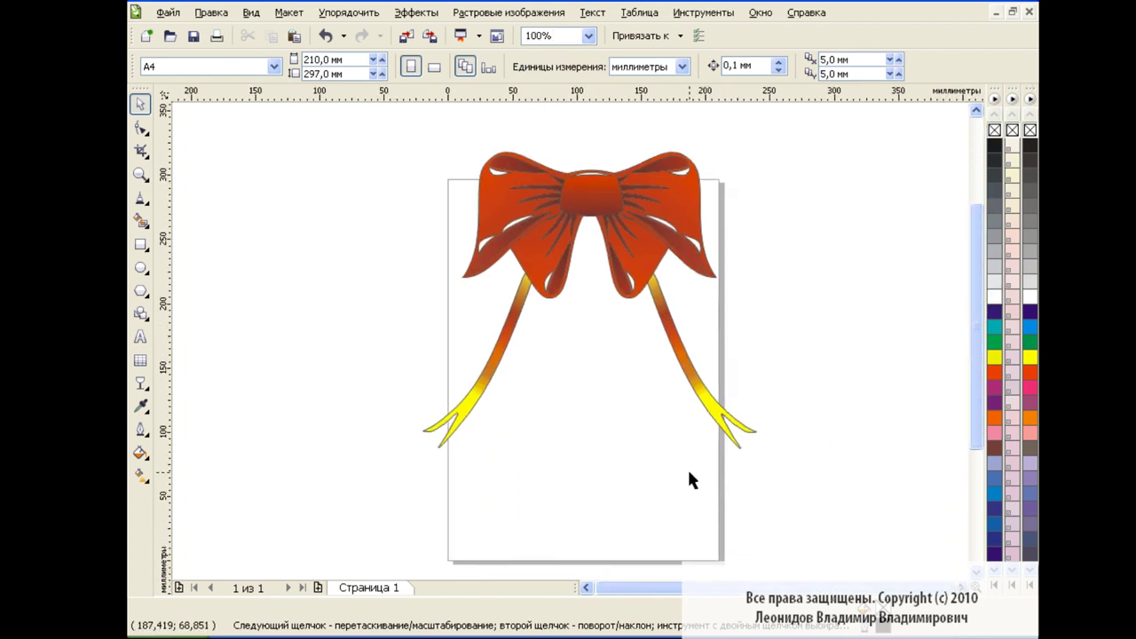
pyautogui.moveTo(388, 125); pyautogui.dragTo(826, 522)
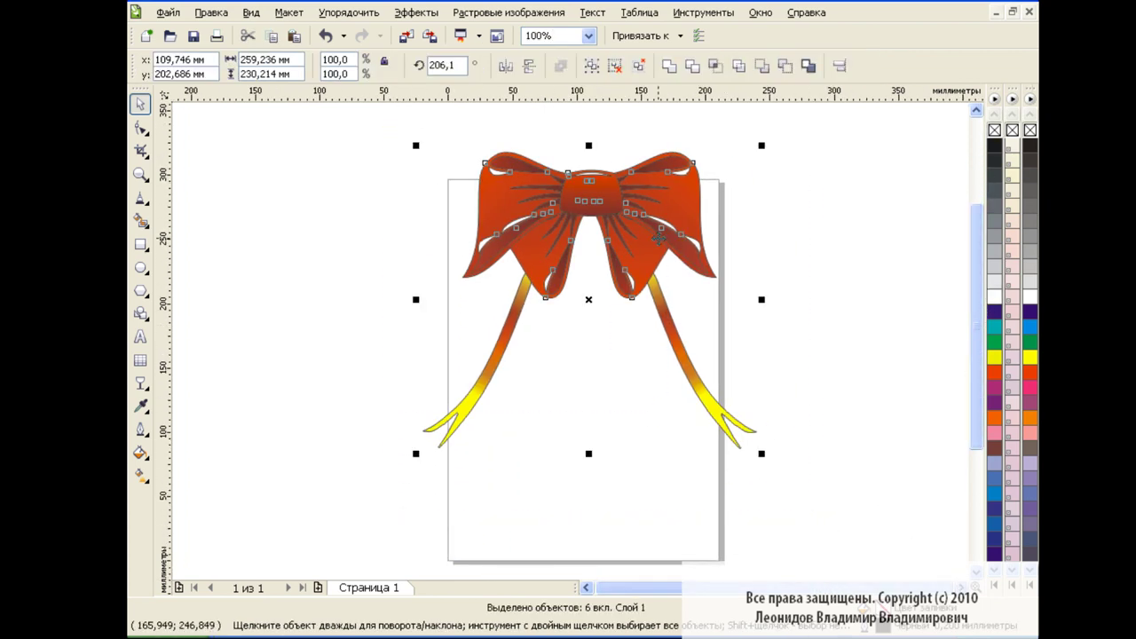
pyautogui.click(593, 66)
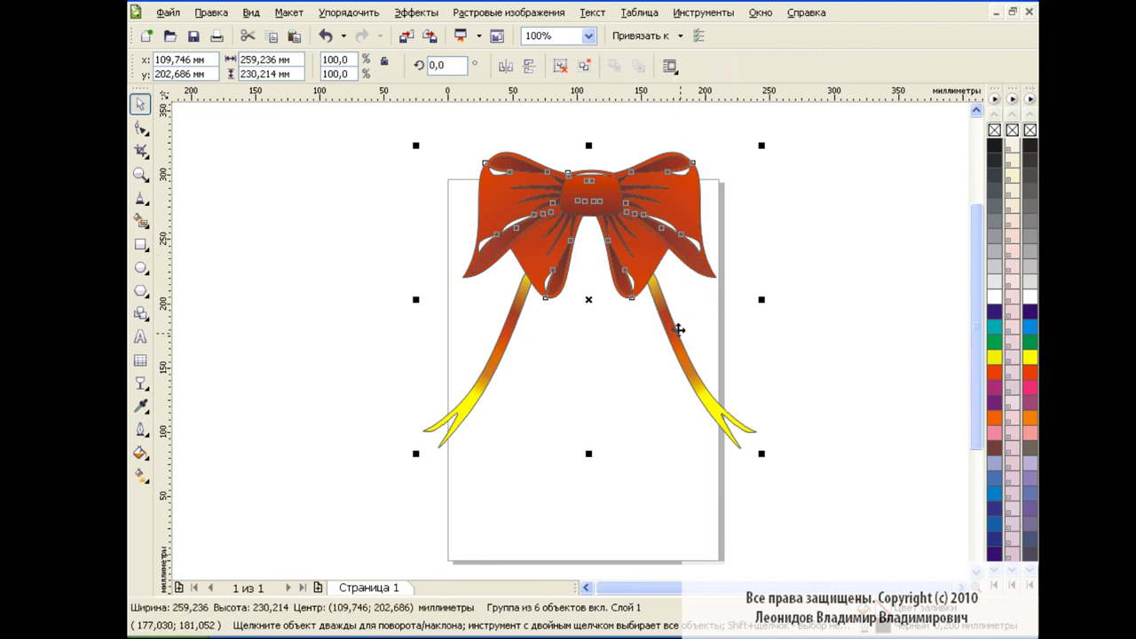
pyautogui.click(852, 238)
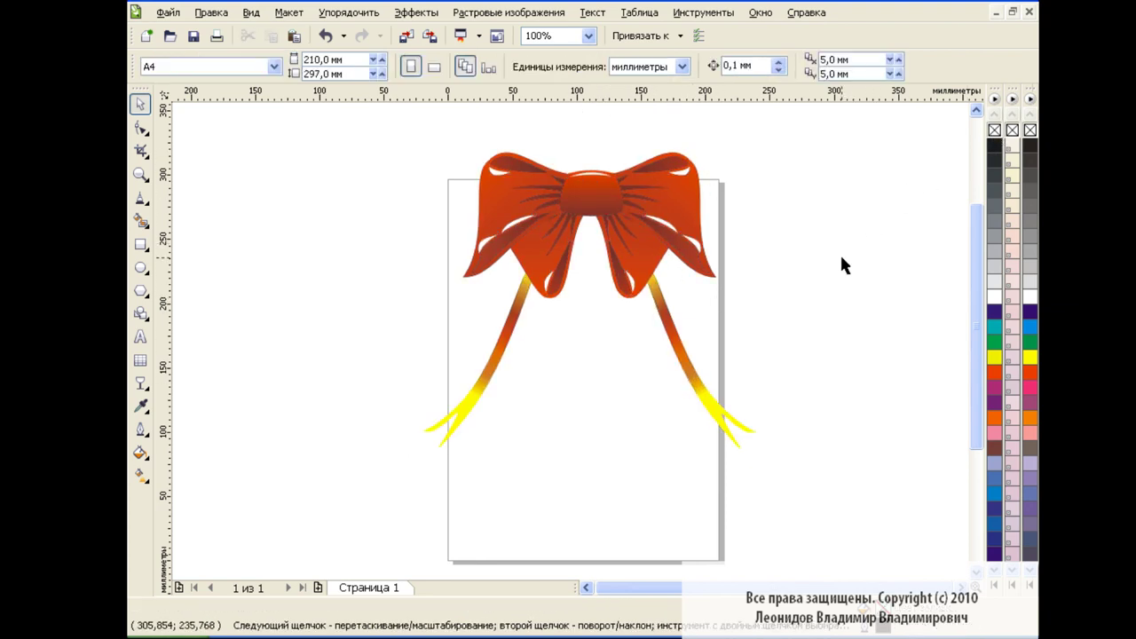
pyautogui.click(599, 199)
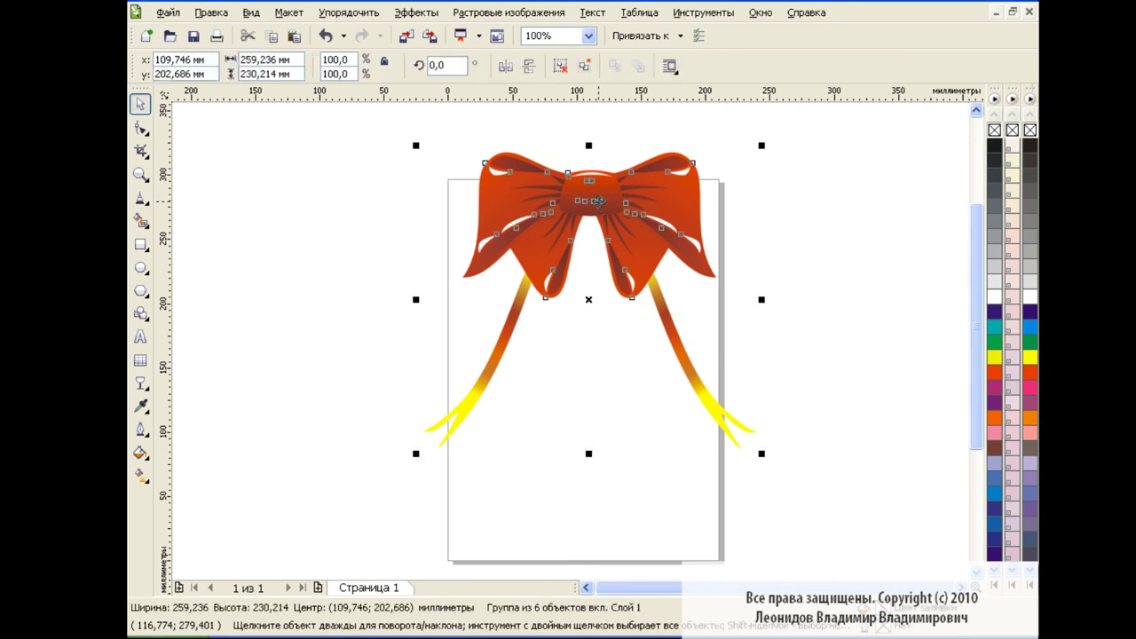
pyautogui.click(835, 288)
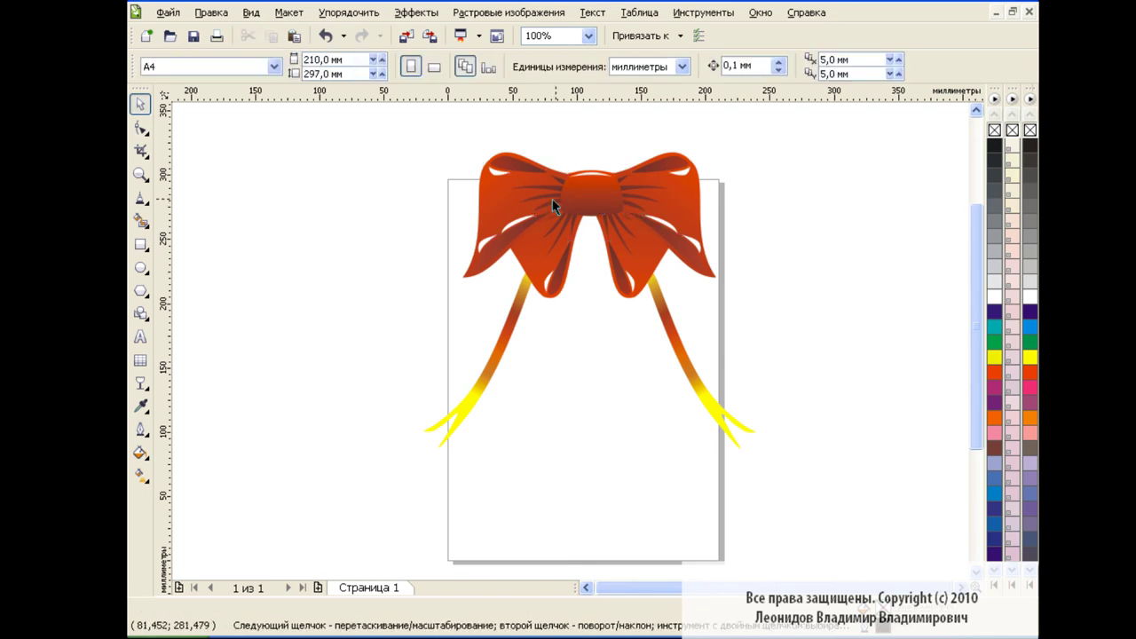